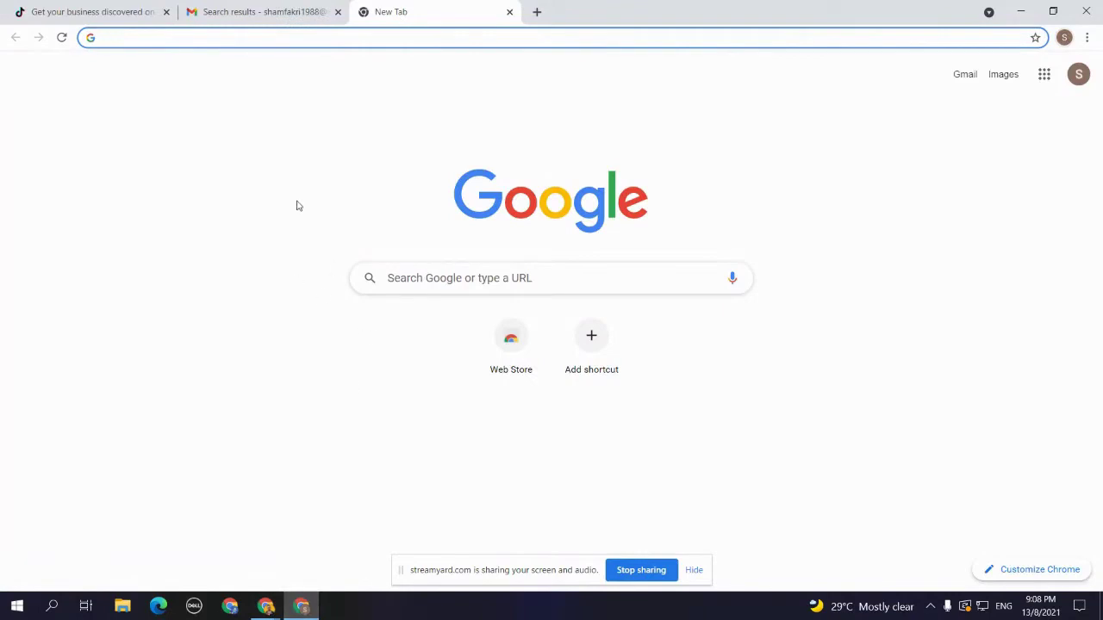
# Step: Check the TikTok sign-up and Gmail tabs, starting and discarding a new Gmail message
pyautogui.click(95, 13)
pyautogui.click(326, 10)
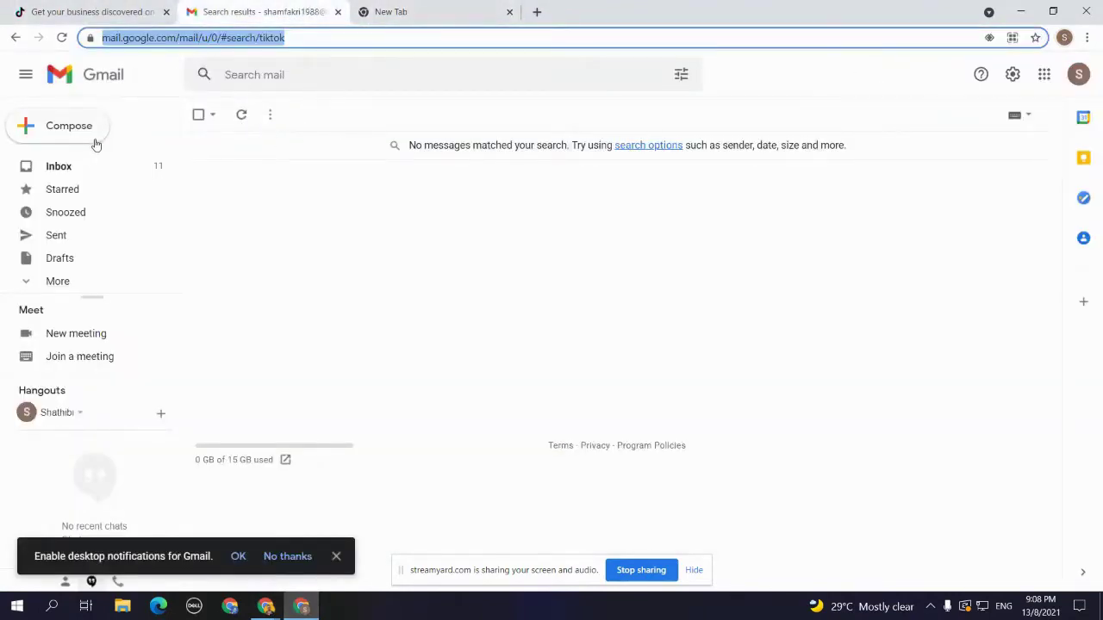
pyautogui.click(69, 125)
pyautogui.click(59, 166)
pyautogui.click(1036, 223)
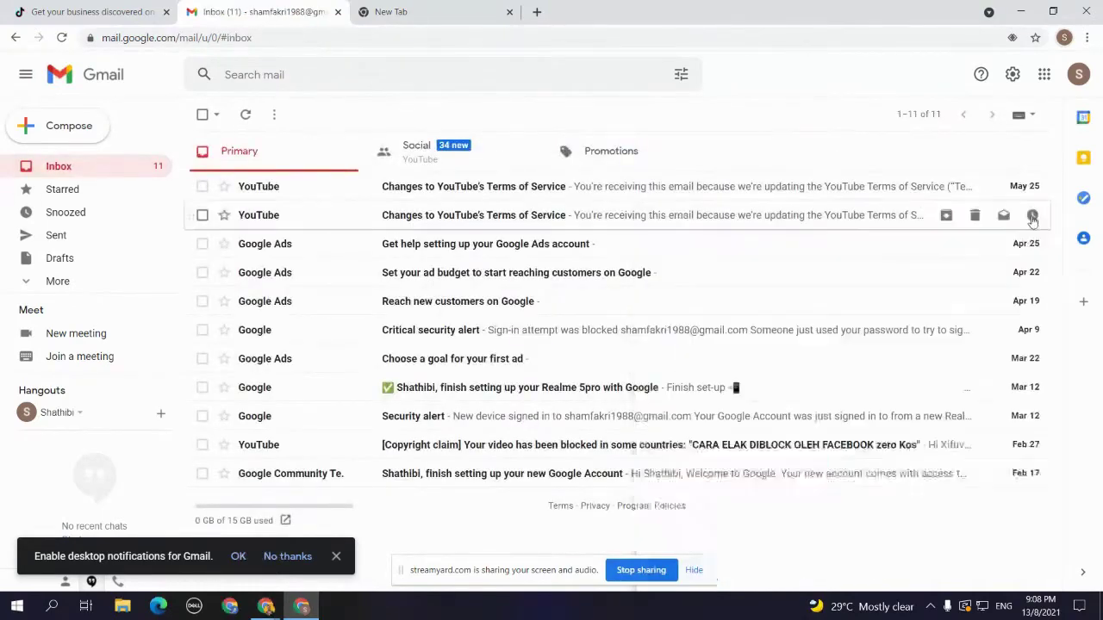
# Step: In a new tab, search Google for 'get started tik tok' via the autocomplete suggestion
pyautogui.click(452, 11)
pyautogui.click(423, 40)
pyautogui.write('get')
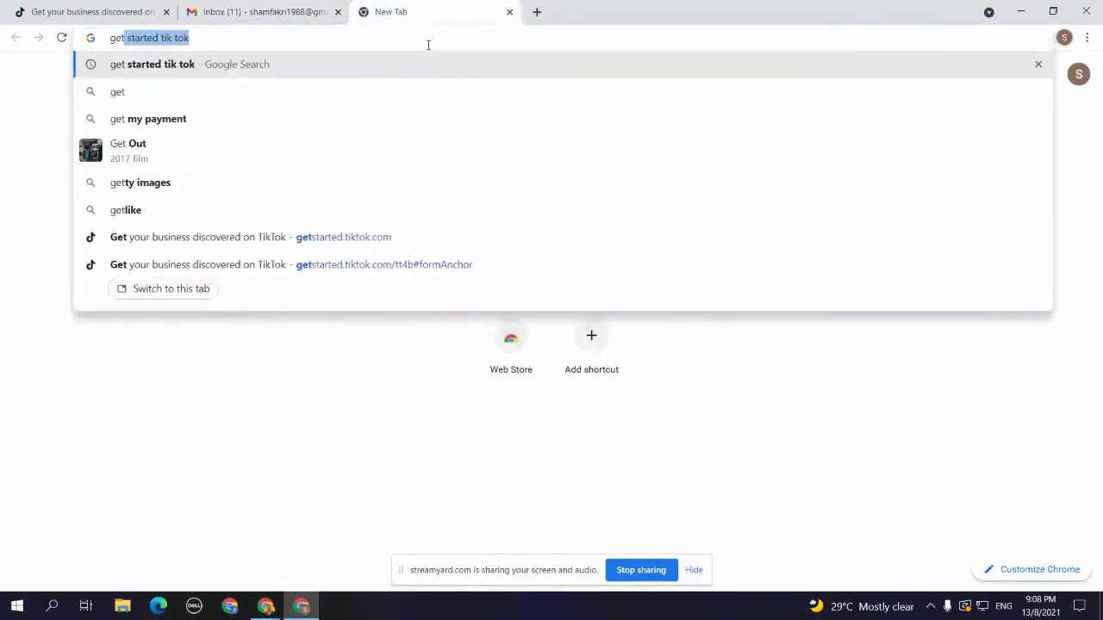
pyautogui.press('Right')
pyautogui.press('Return')
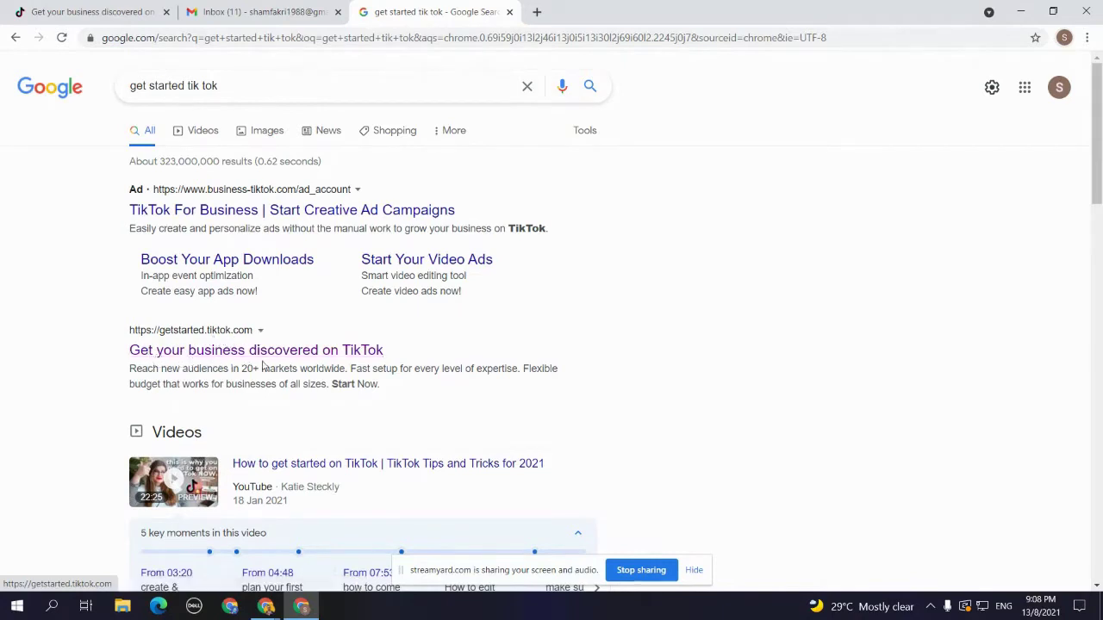
# Step: Close the Google search results tab, leaving the TikTok sign-up tab
pyautogui.click(87, 12)
pyautogui.click(488, 12)
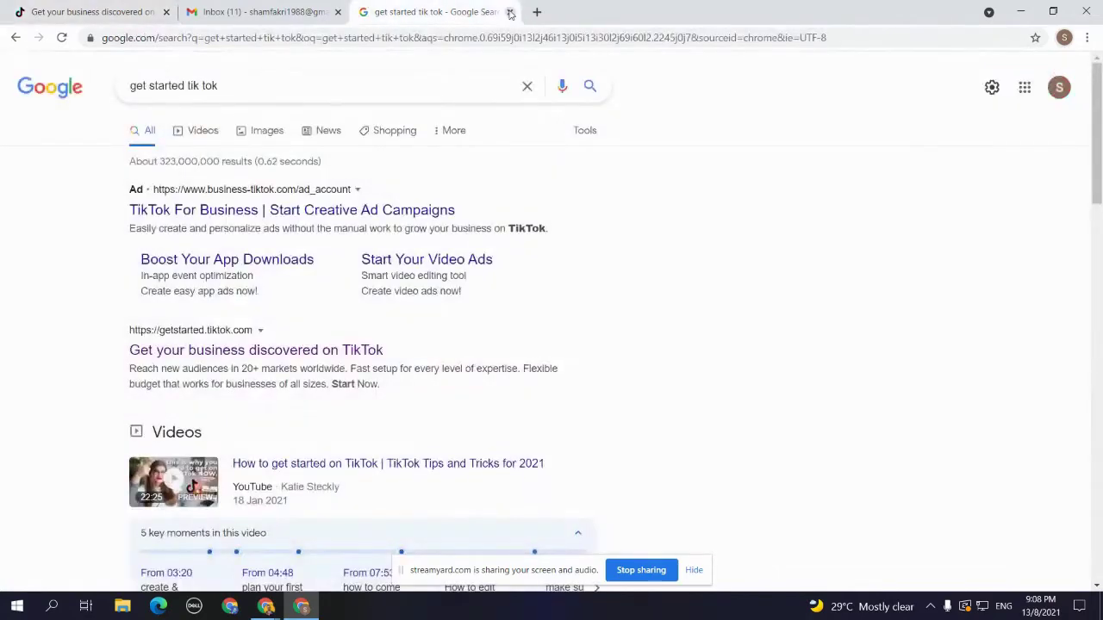
pyautogui.click(510, 12)
# Step: Open the TikTok For Business home page, decline translation, switch to English, and choose Get Started
pyautogui.click(97, 16)
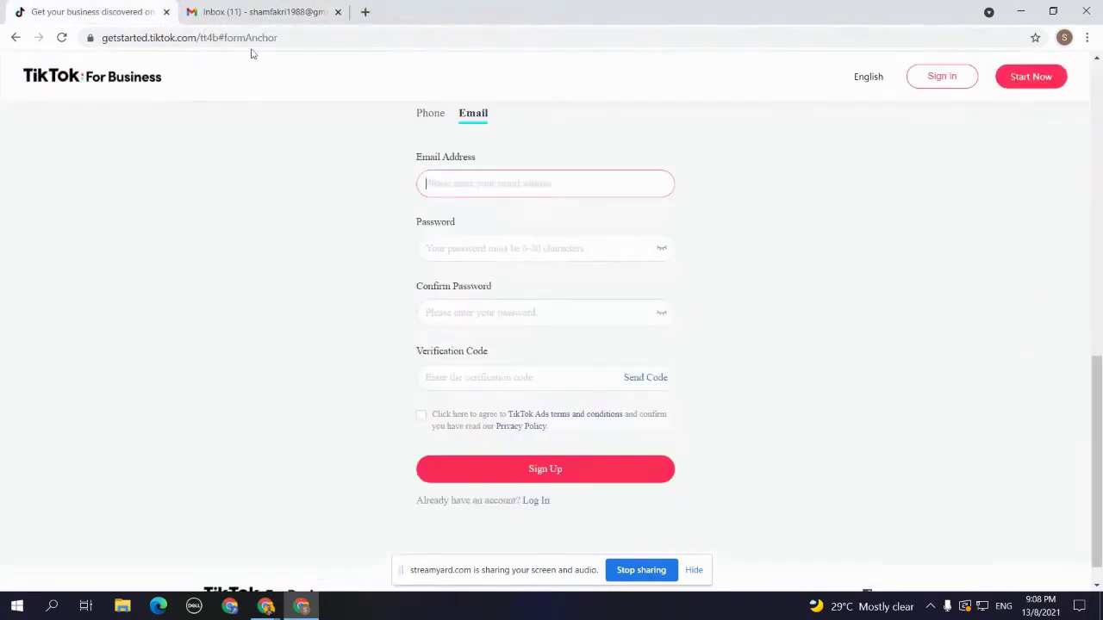
pyautogui.click(54, 82)
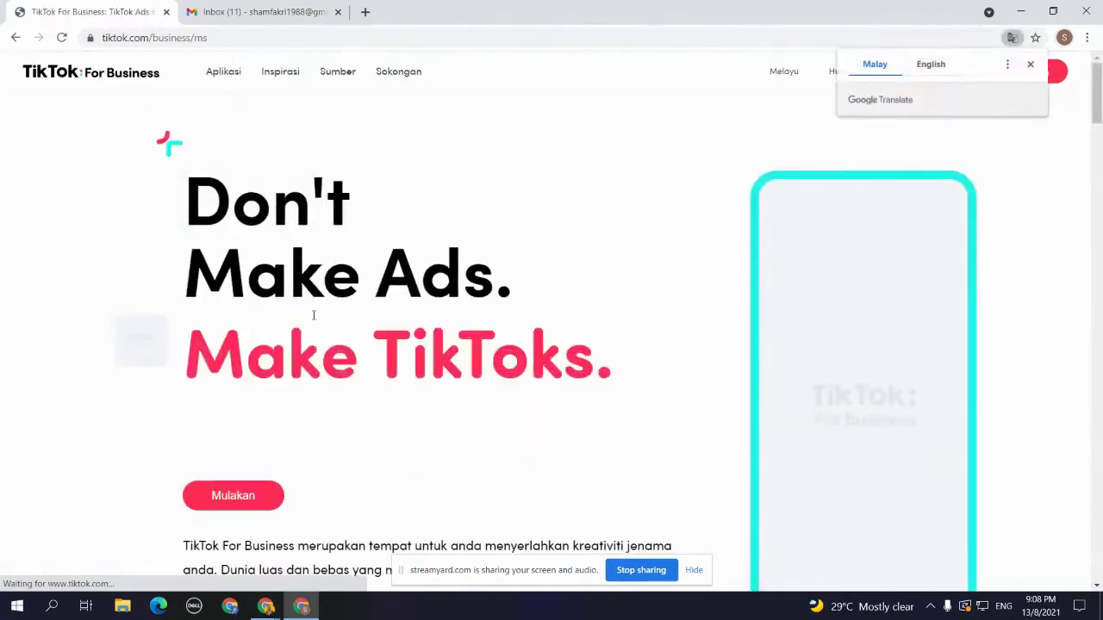
pyautogui.click(1029, 64)
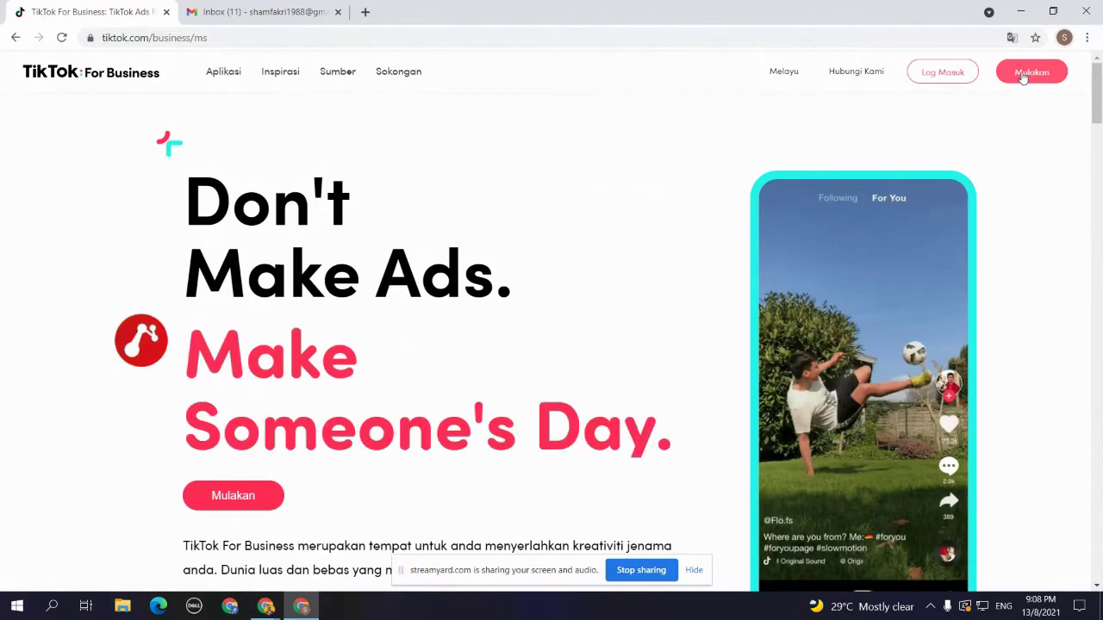
pyautogui.moveTo(800, 75)
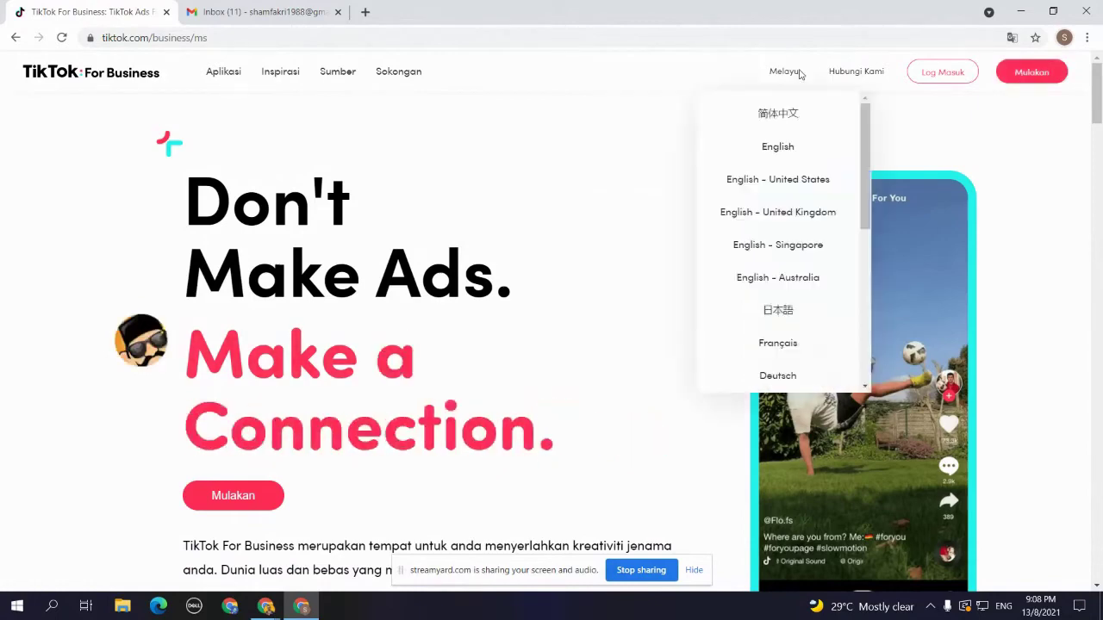
pyautogui.click(775, 148)
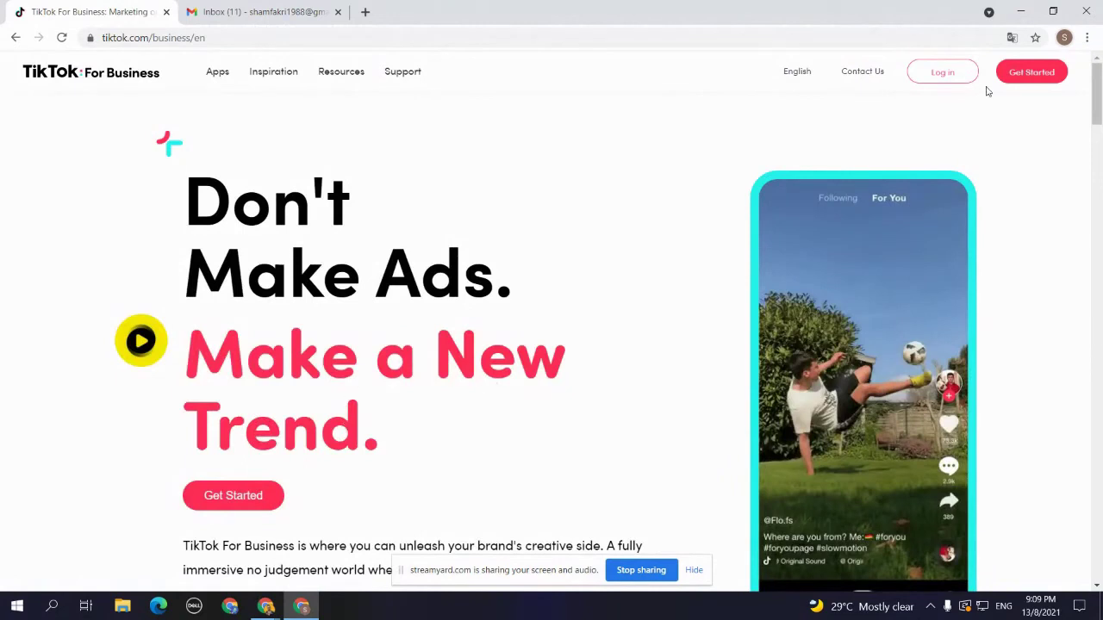
pyautogui.click(1018, 73)
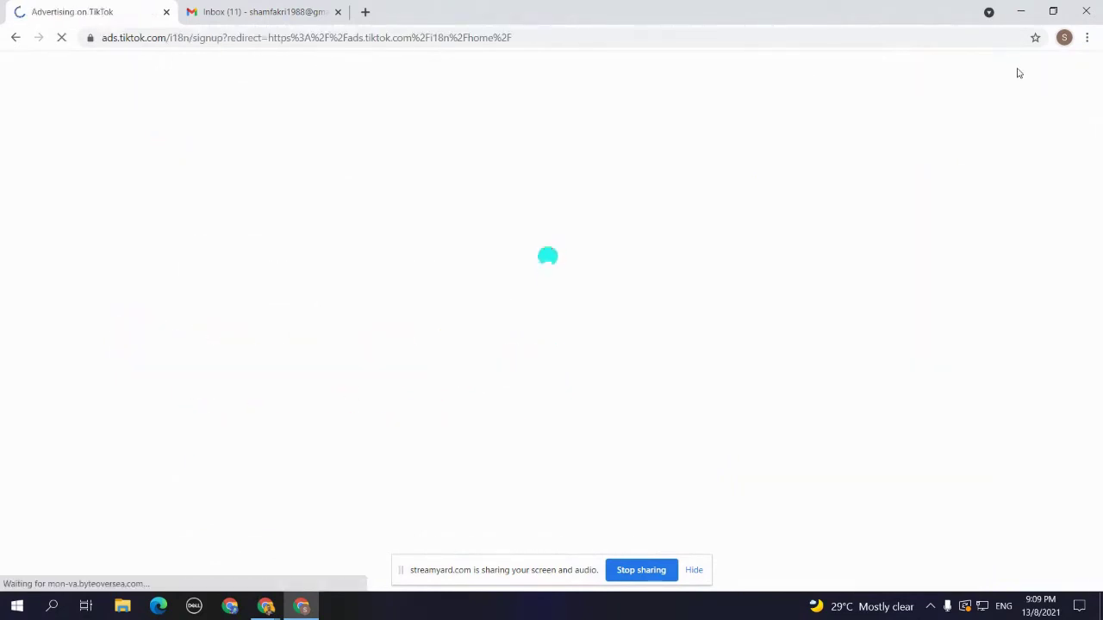
# Step: Toggle the sign-up form to Phone and back to Email, then focus Email Address
pyautogui.click(693, 571)
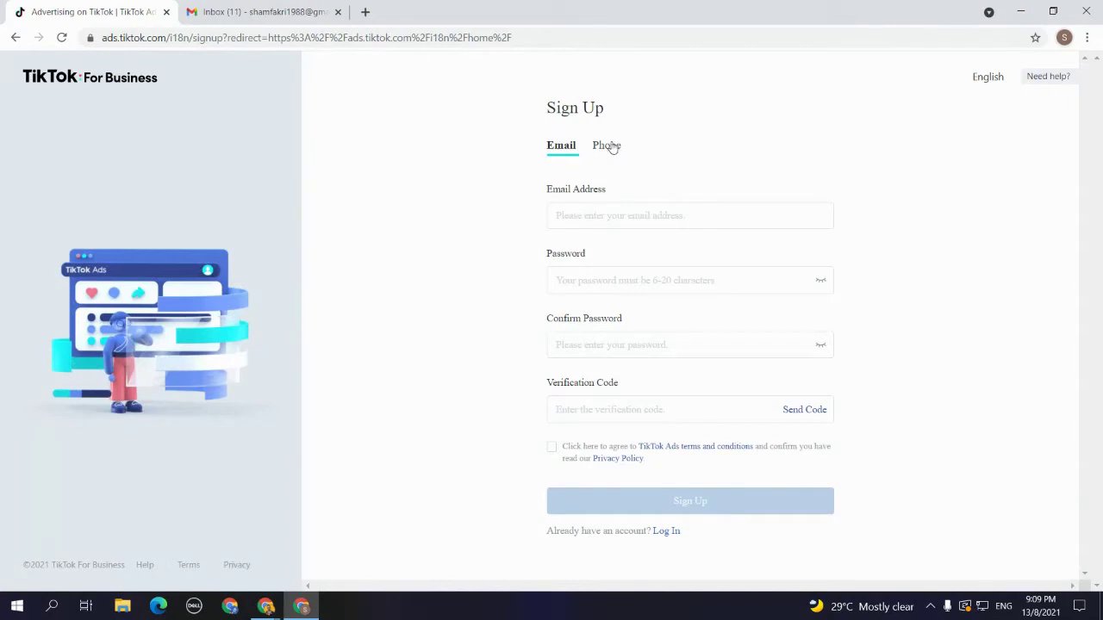
pyautogui.click(611, 147)
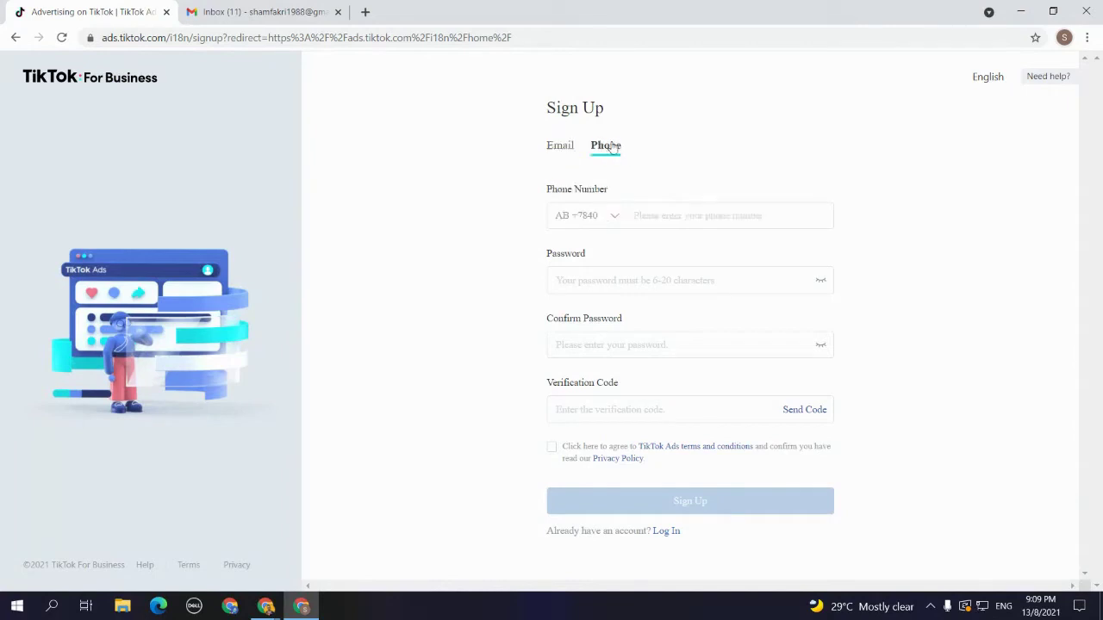
pyautogui.click(564, 147)
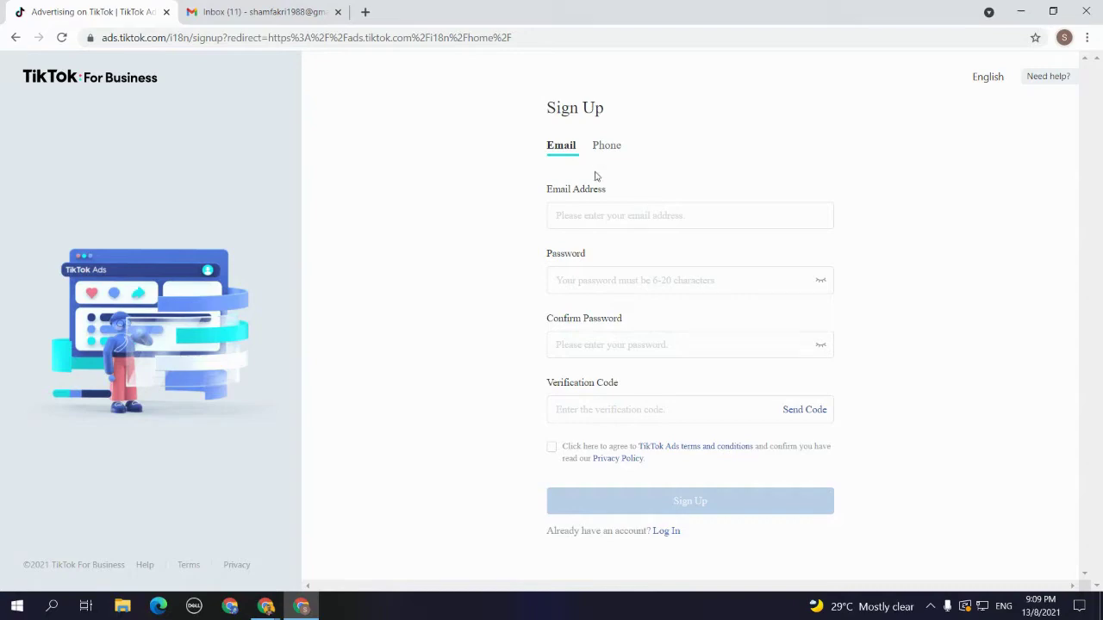
pyautogui.click(587, 216)
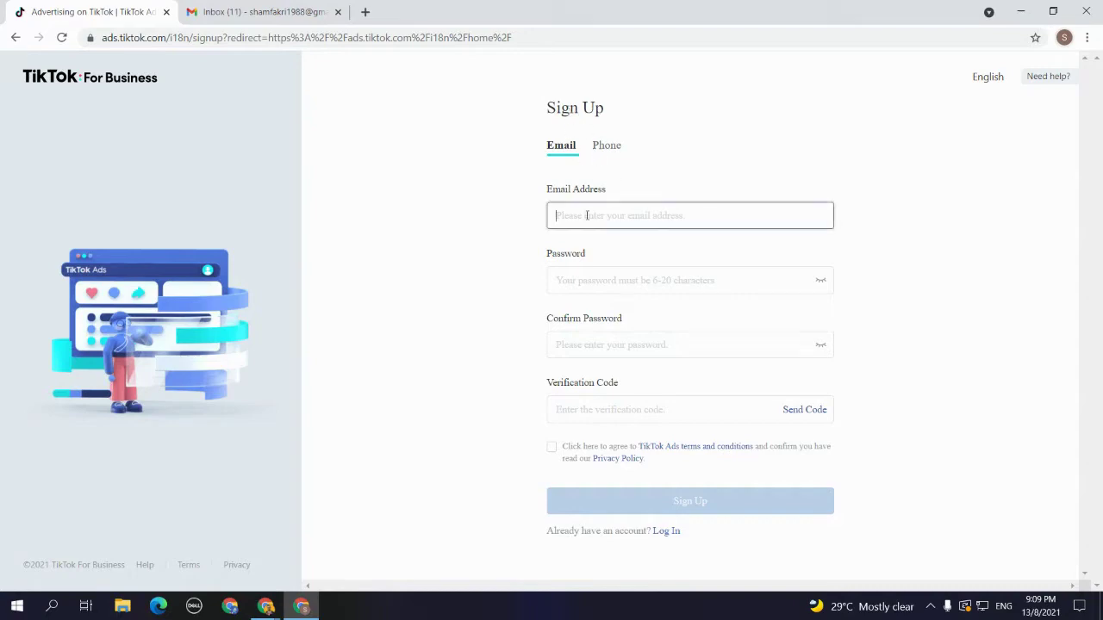
# Step: Copy the signed-in Gmail account's address and paste it into the Email Address field
pyautogui.click(259, 12)
pyautogui.click(1078, 74)
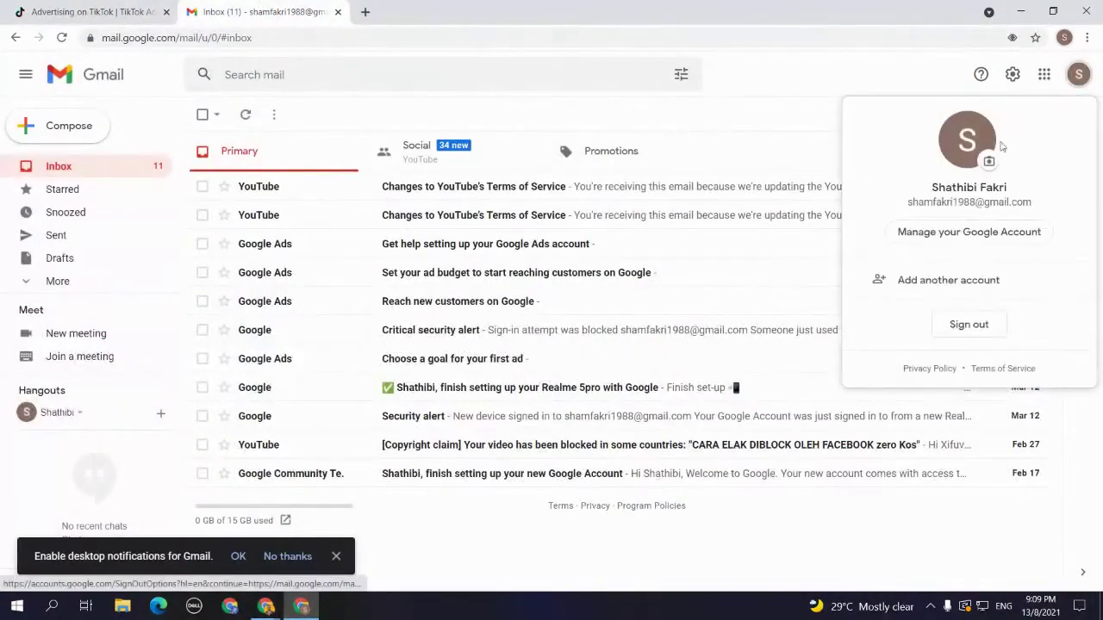
pyautogui.moveTo(905, 207); pyautogui.dragTo(1038, 204)
pyautogui.rightClick(926, 203)
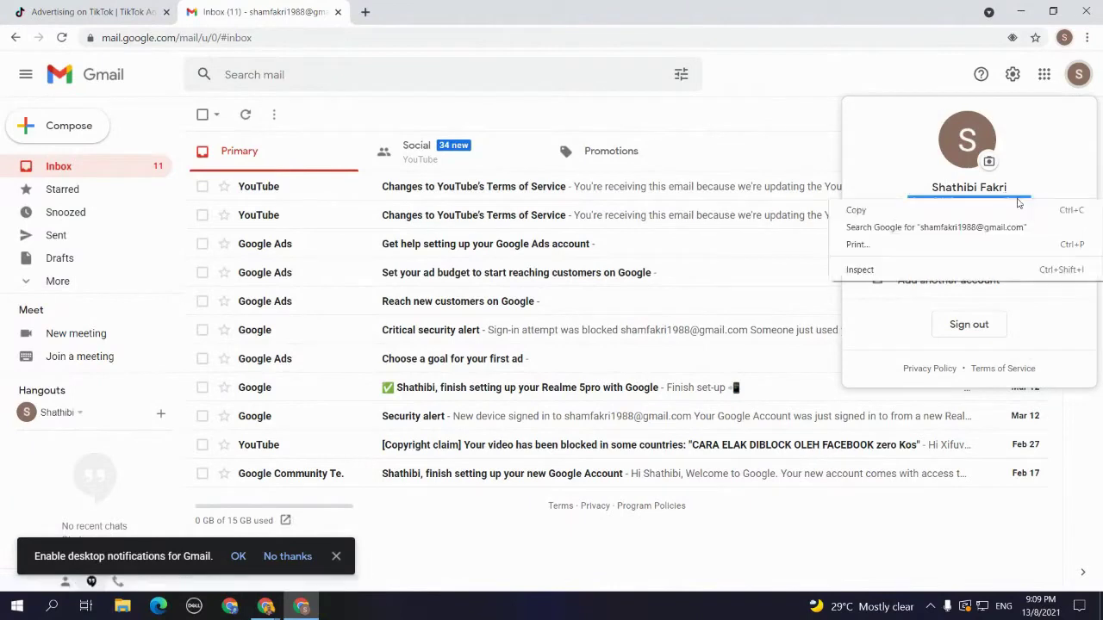
pyautogui.click(922, 210)
pyautogui.click(93, 12)
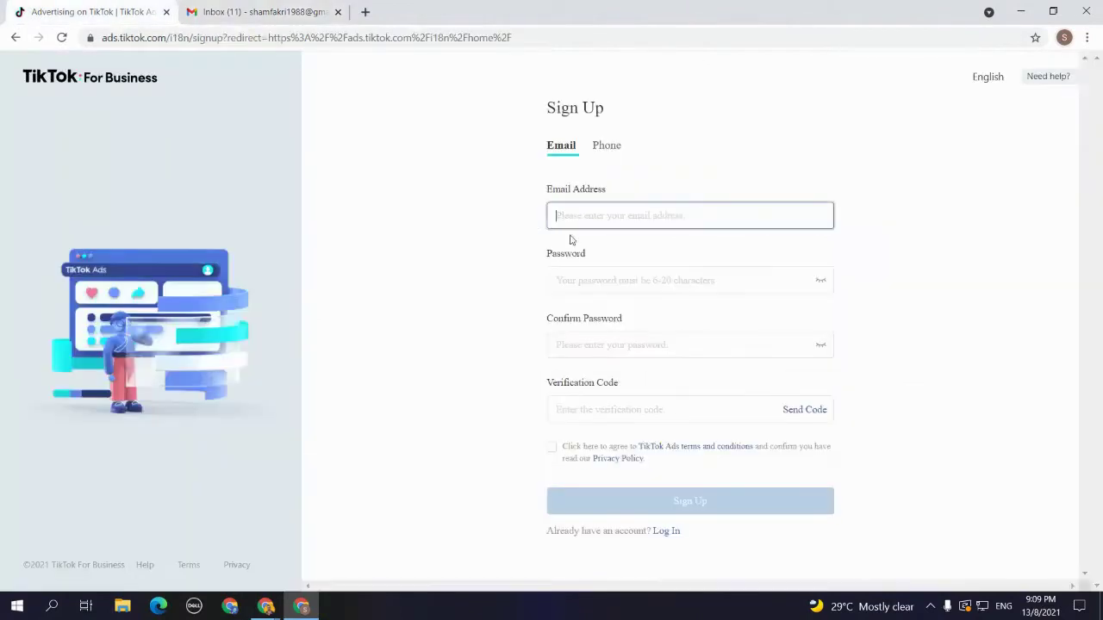
pyautogui.hotkey('ctrl', 'v')
# Step: Fill Password with Chrome's suggested strong password and paste it into Confirm Password
pyautogui.click(594, 281)
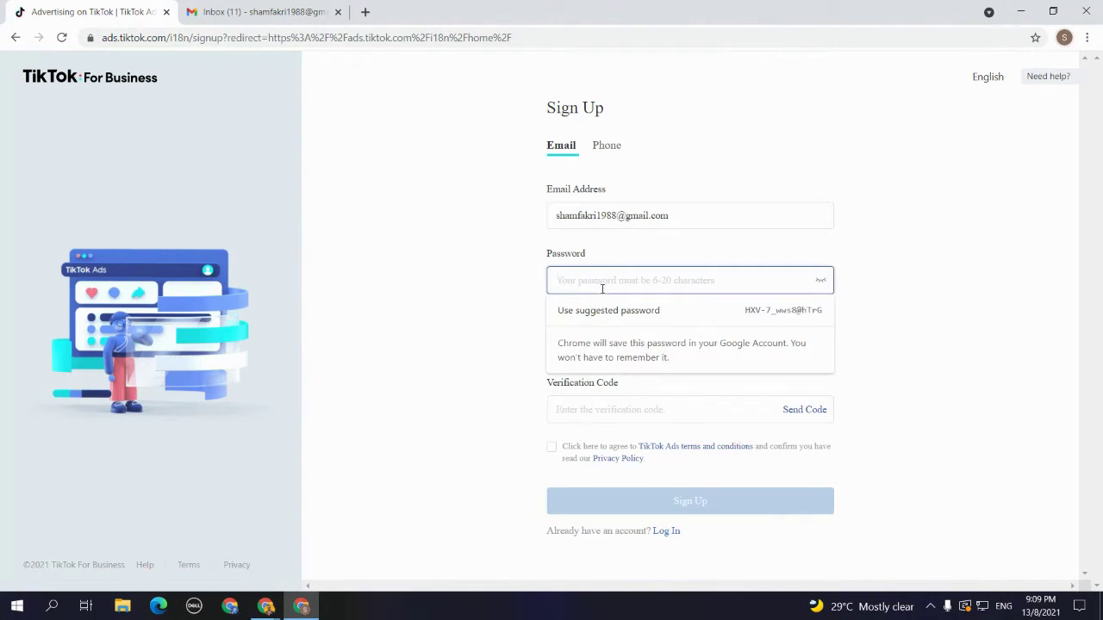
pyautogui.click(613, 217)
pyautogui.moveTo(617, 217); pyautogui.dragTo(551, 220)
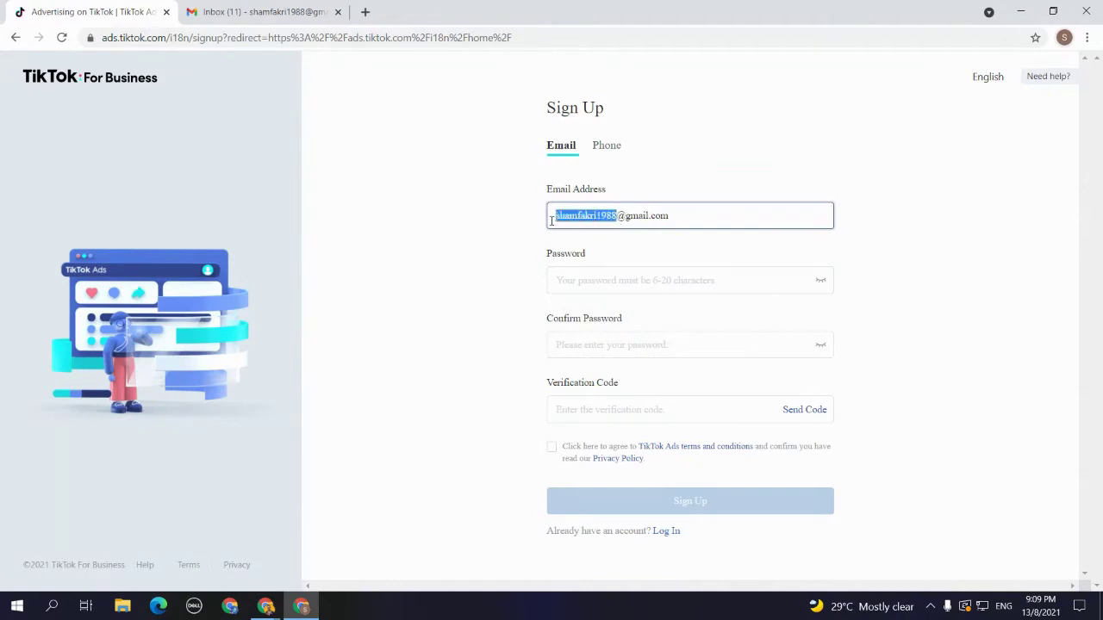
pyautogui.click(589, 277)
pyautogui.click(645, 309)
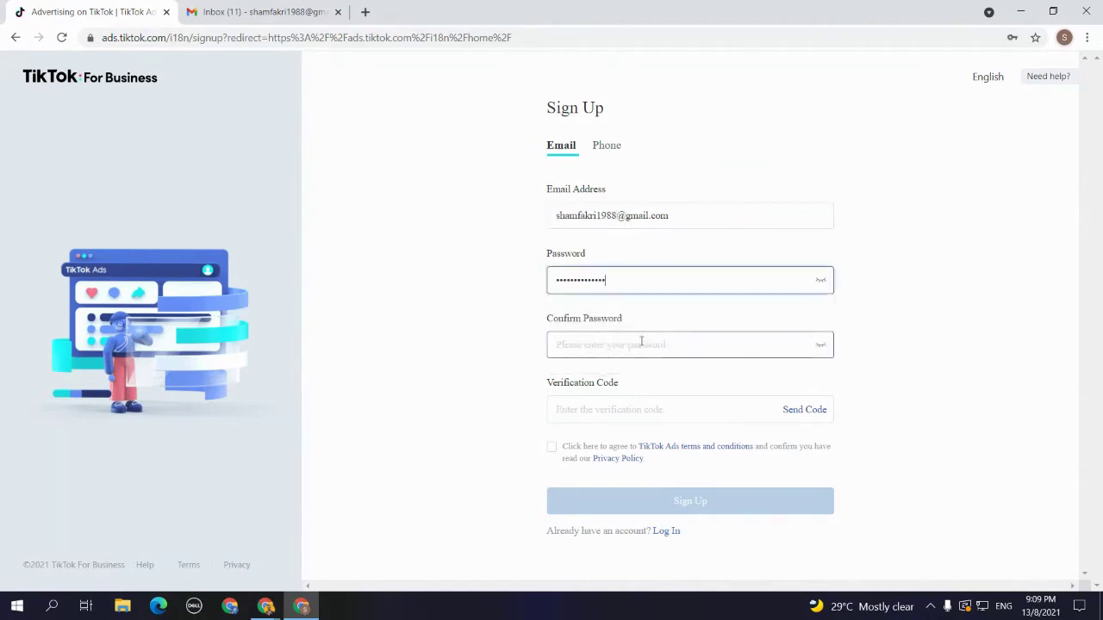
pyautogui.click(635, 342)
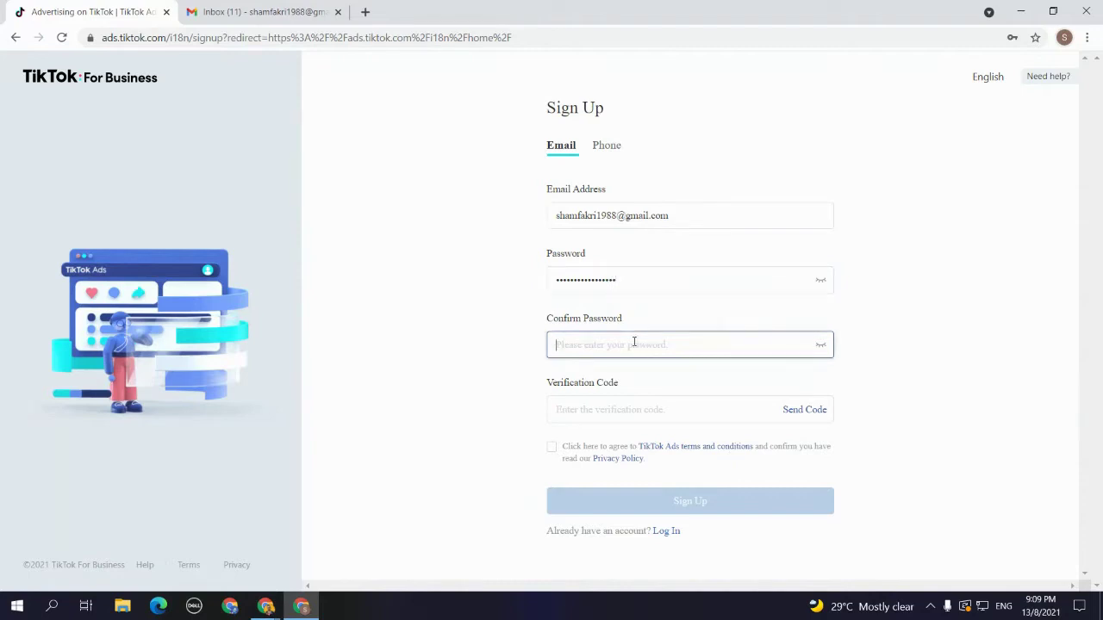
pyautogui.hotkey('ctrl', 'v')
# Step: Request the email code, solving the puzzle by matching the two 6s, then return to Gmail
pyautogui.click(819, 412)
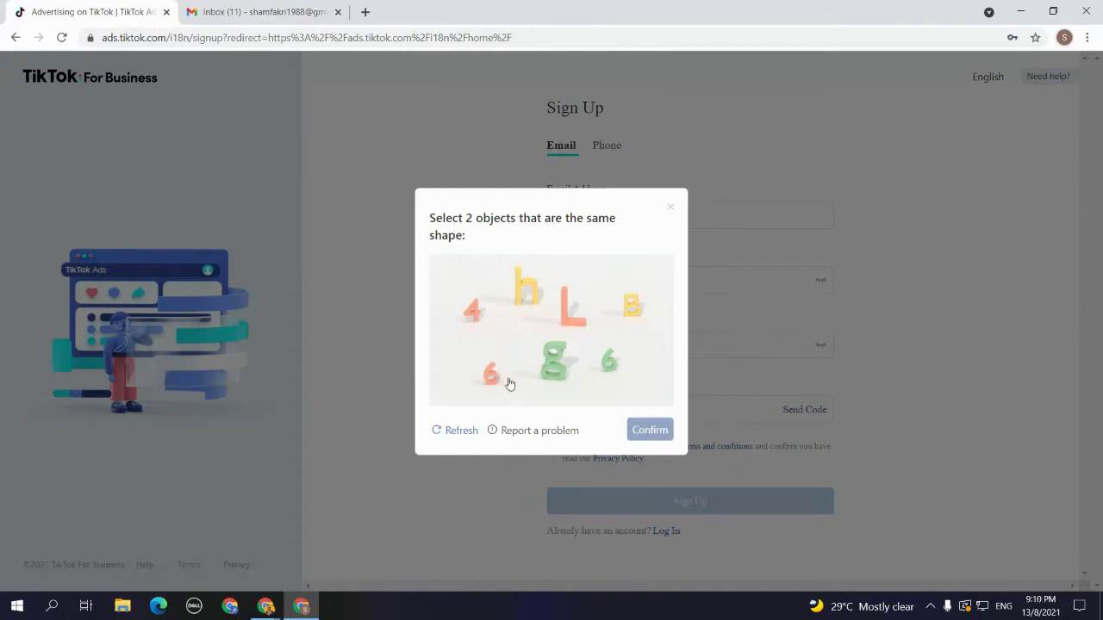
pyautogui.click(492, 377)
pyautogui.click(612, 369)
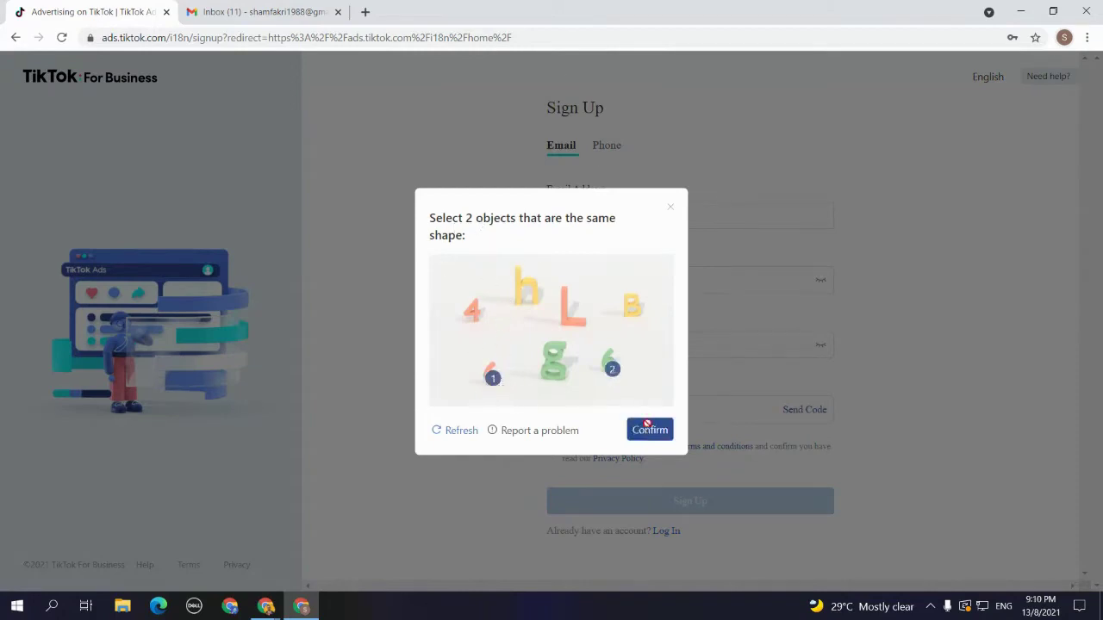
pyautogui.click(647, 425)
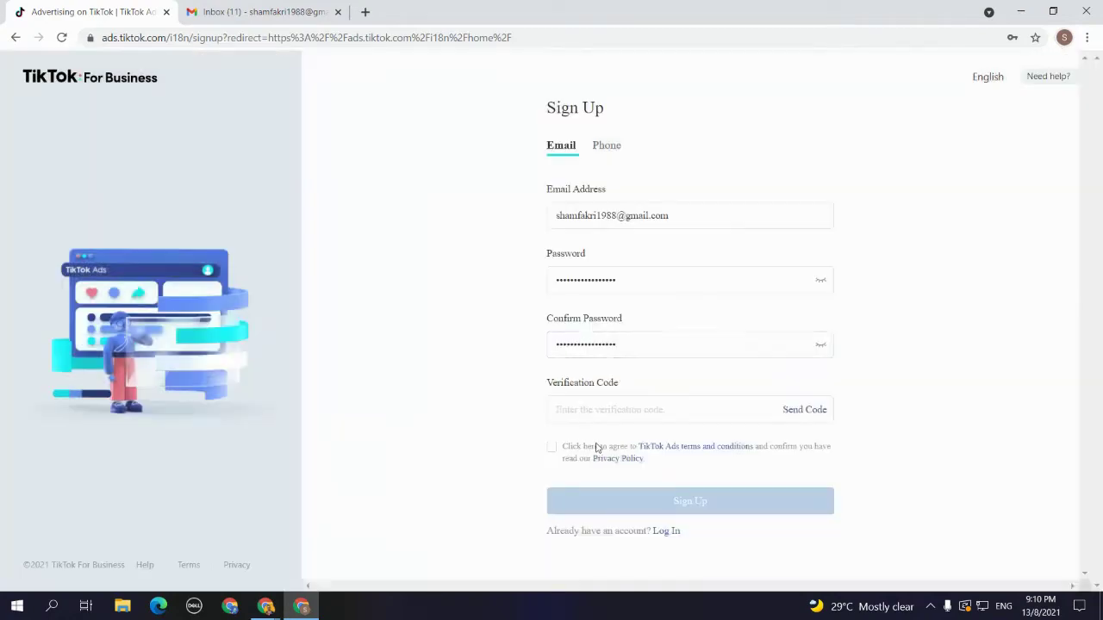
pyautogui.click(775, 411)
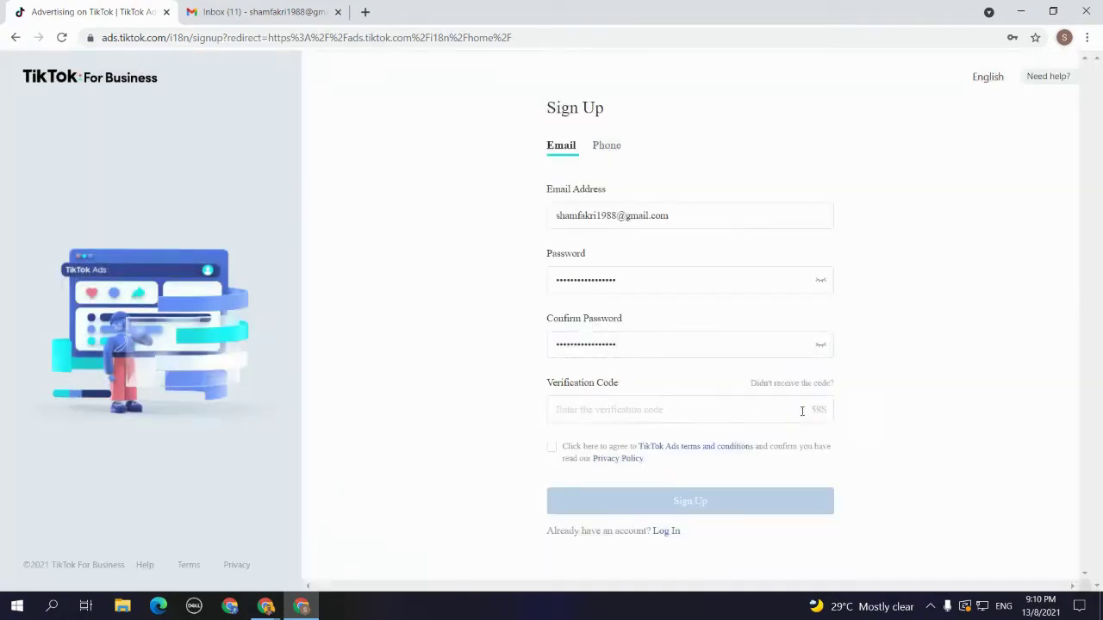
pyautogui.click(258, 12)
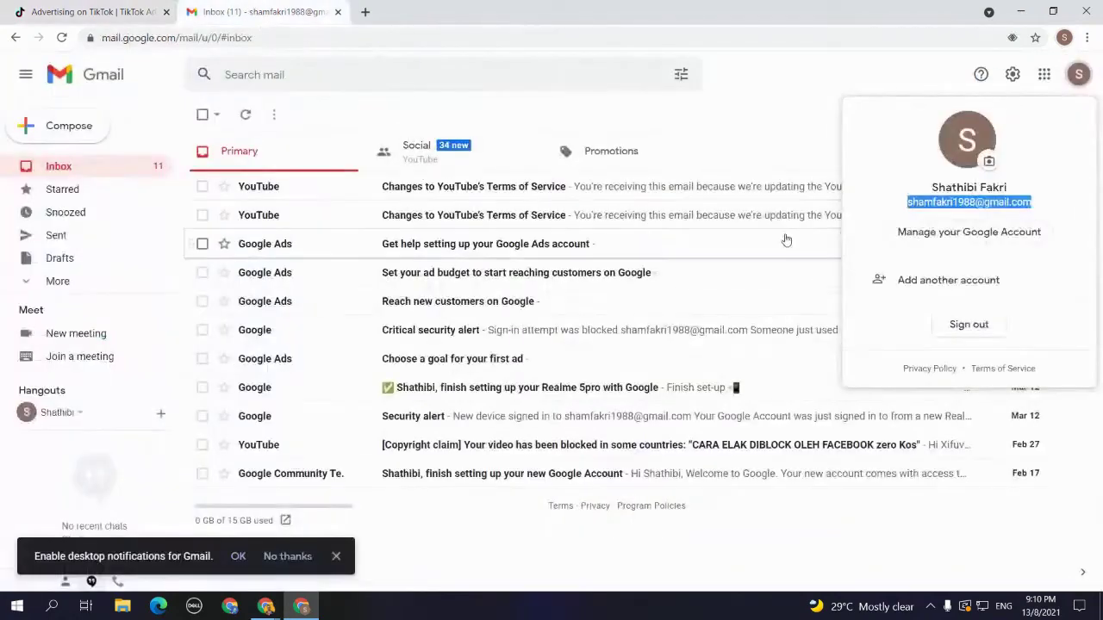
# Step: Copy the code from the TikTok for Business Verification Code email, paste it, and accept the terms
pyautogui.click(743, 128)
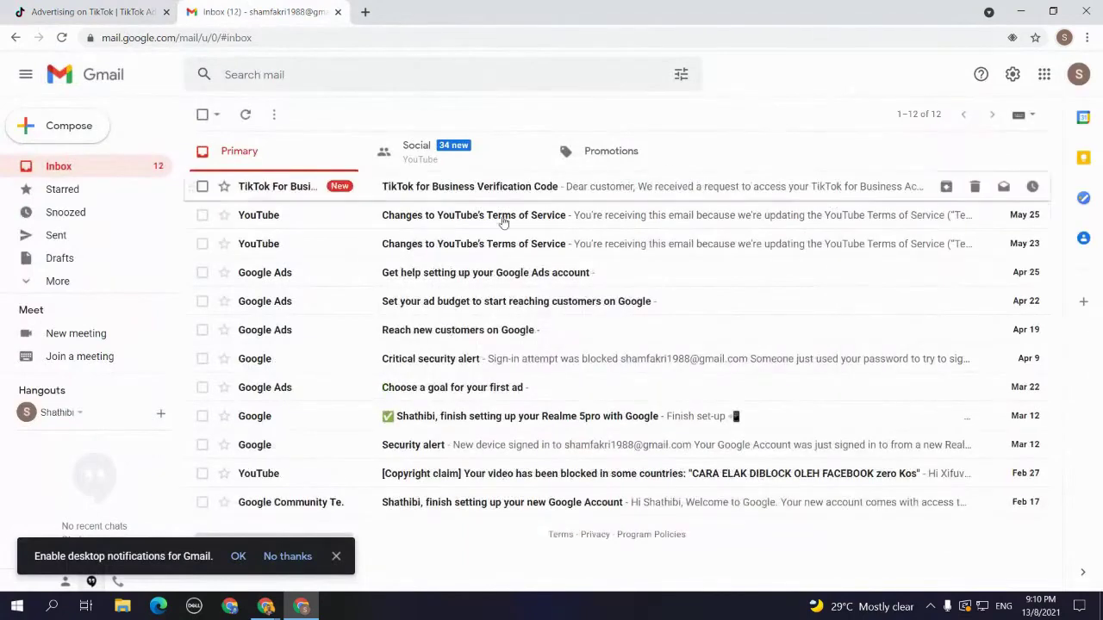
pyautogui.click(417, 192)
pyautogui.moveTo(509, 379); pyautogui.dragTo(458, 379)
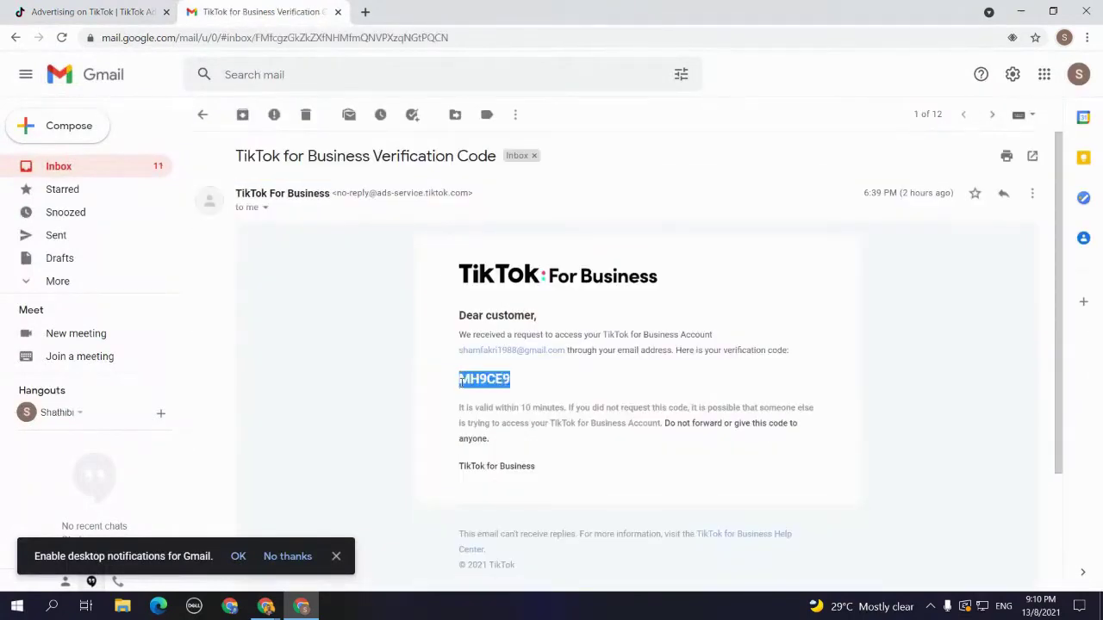
pyautogui.rightClick(488, 387)
pyautogui.click(506, 392)
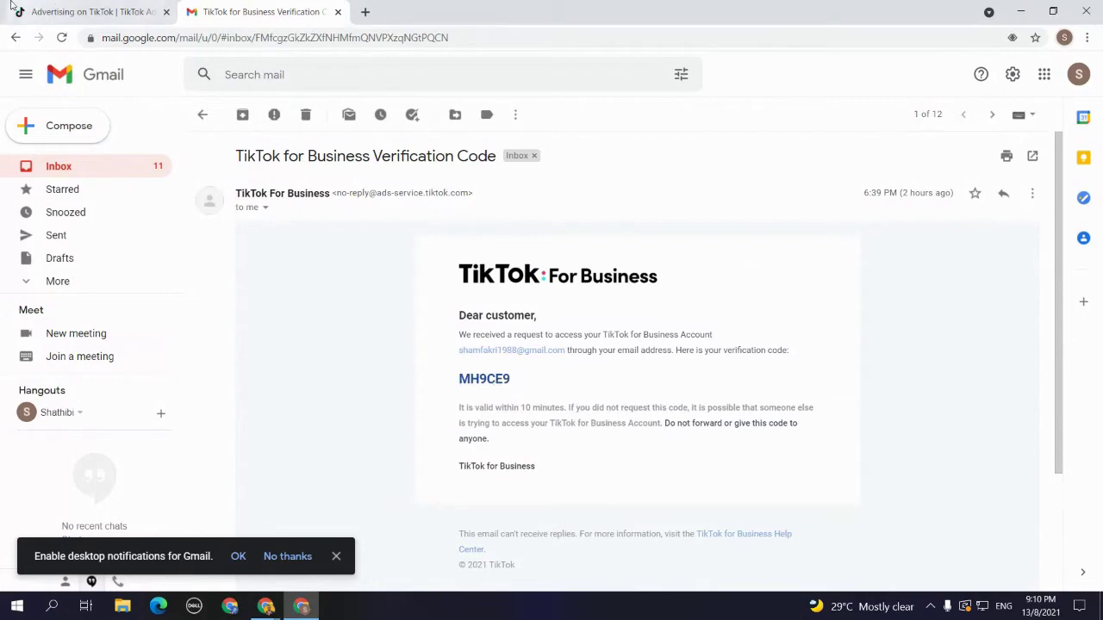
pyautogui.click(86, 12)
pyautogui.click(612, 409)
pyautogui.hotkey('ctrl', 'v')
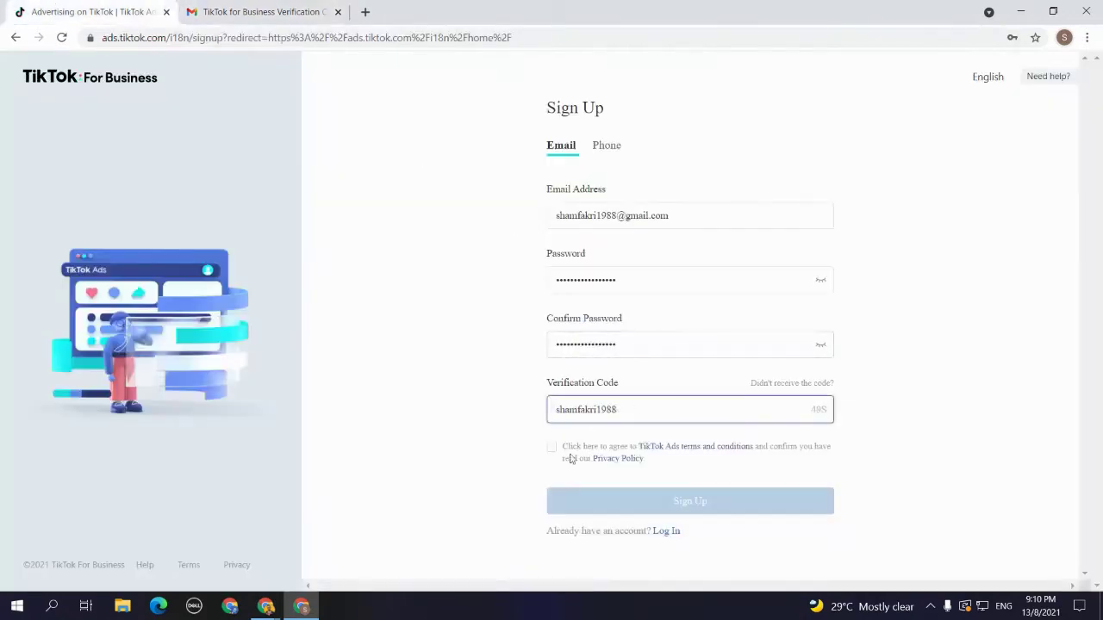
pyautogui.click(552, 447)
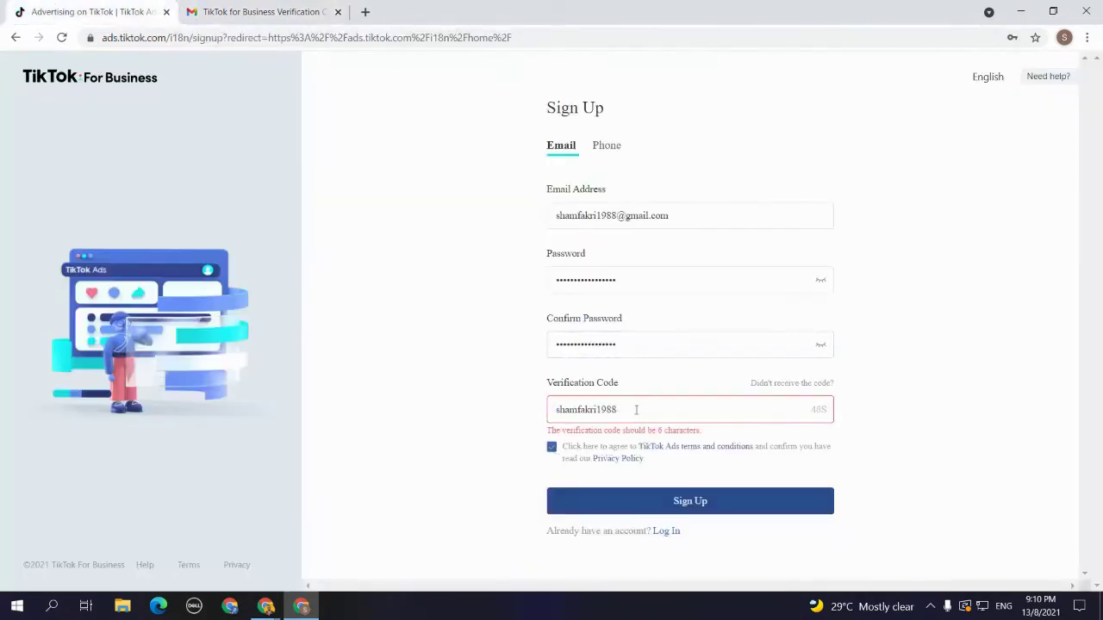
# Step: Replace the wrongly pasted text with the correct verification code and submit Sign Up
pyautogui.moveTo(636, 410); pyautogui.dragTo(553, 409)
pyautogui.press('BackSpace')
pyautogui.click(320, 11)
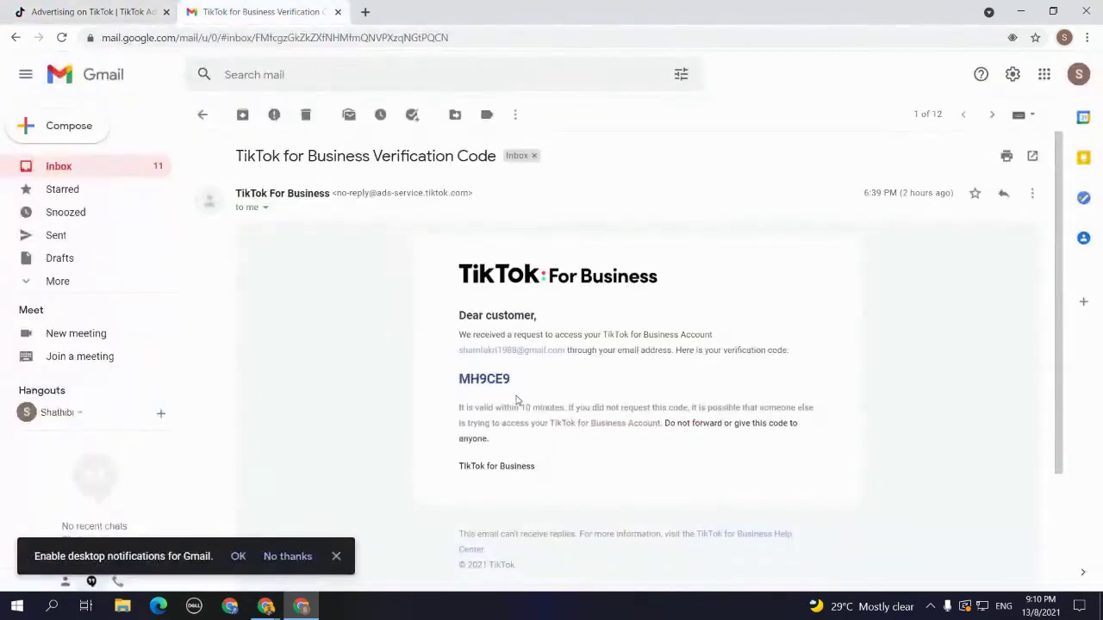
pyautogui.moveTo(515, 381); pyautogui.dragTo(458, 383)
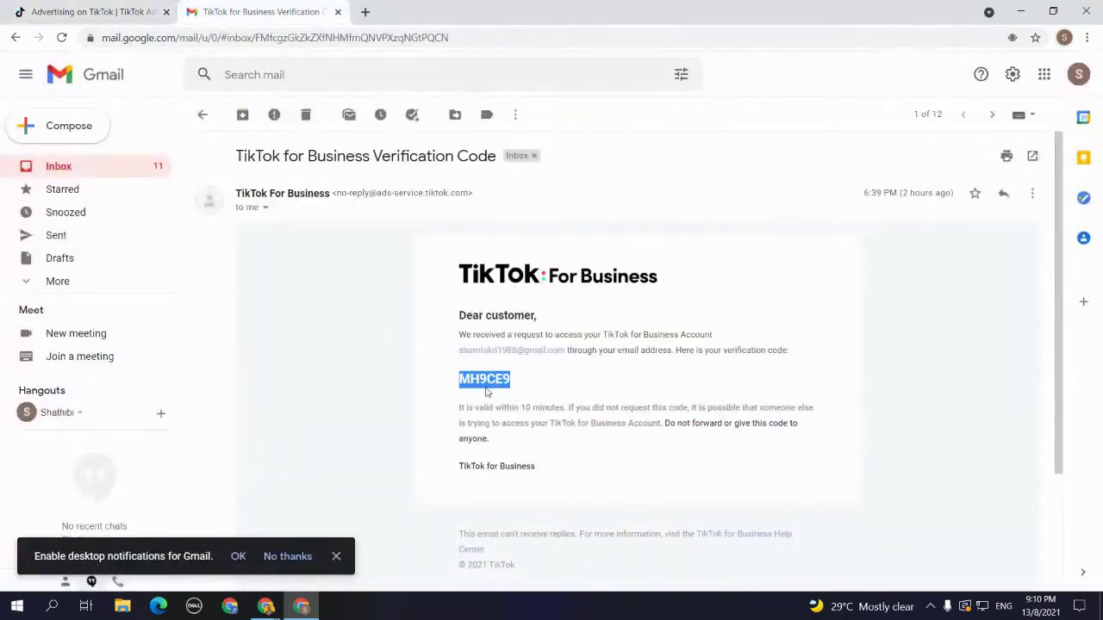
pyautogui.rightClick(490, 388)
pyautogui.click(513, 395)
pyautogui.click(98, 9)
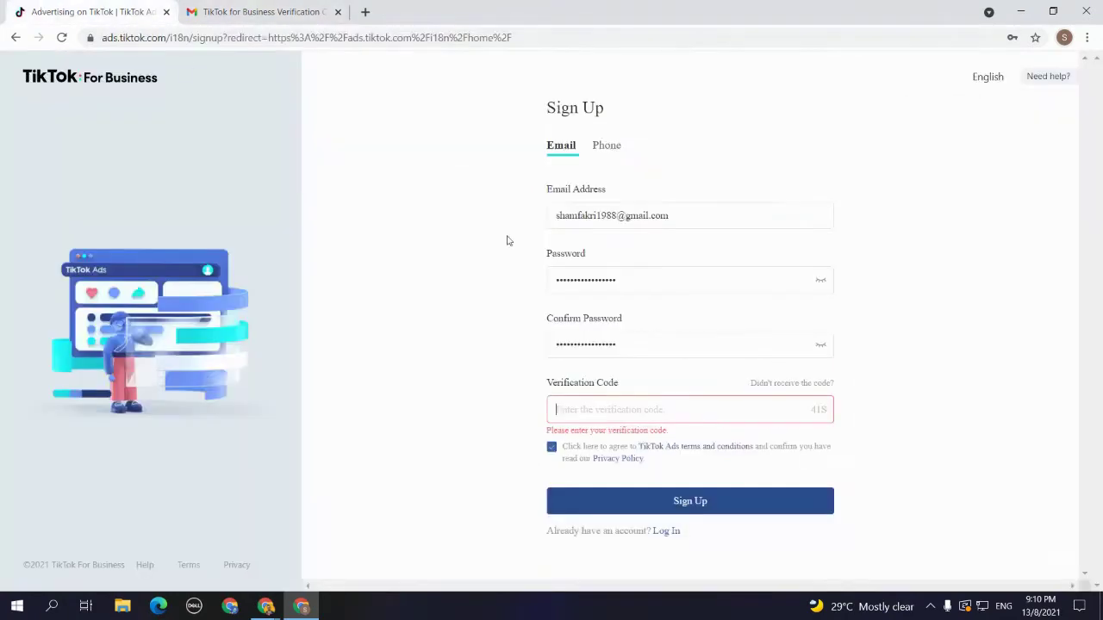
pyautogui.click(592, 411)
pyautogui.hotkey('ctrl', 'v')
pyautogui.click(652, 503)
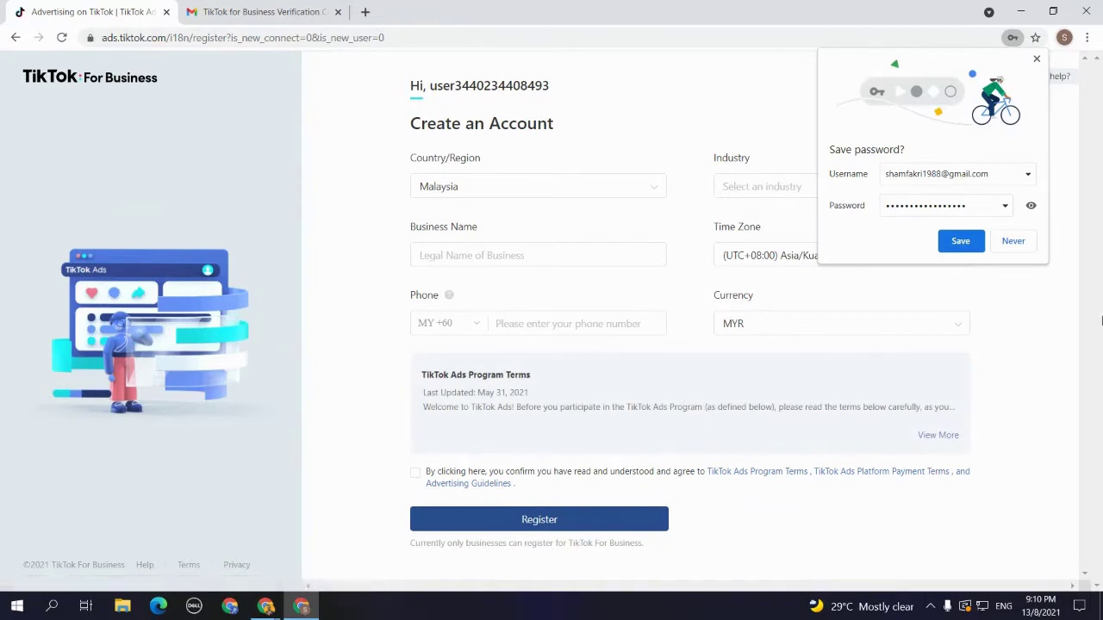
# Step: Dismiss the save-password prompt and set the industry to Services > Design
pyautogui.click(1016, 242)
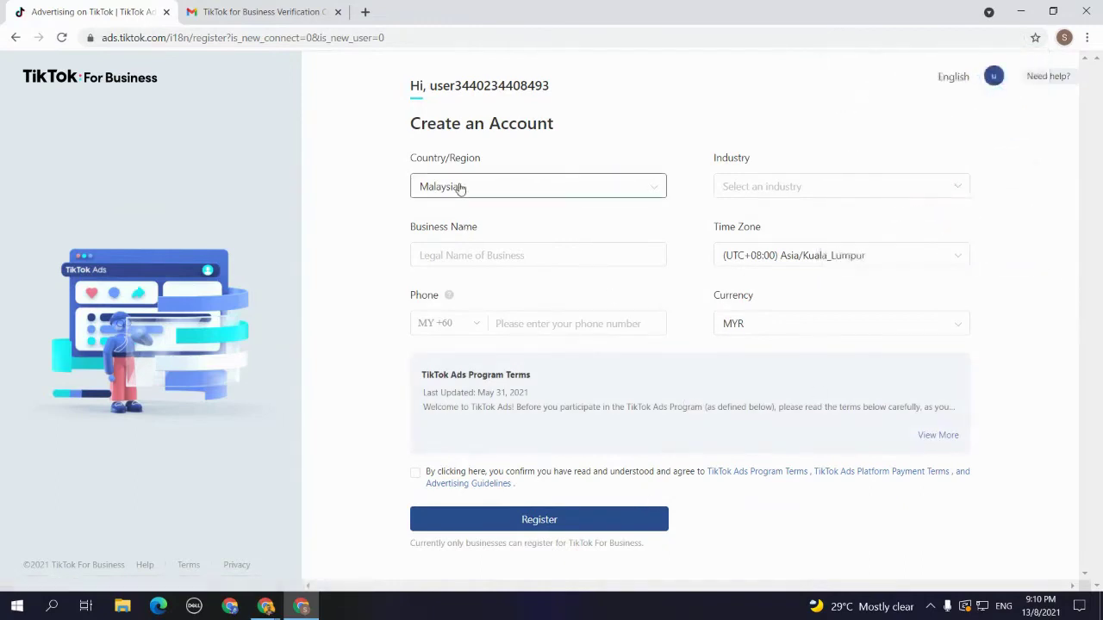
pyautogui.click(782, 189)
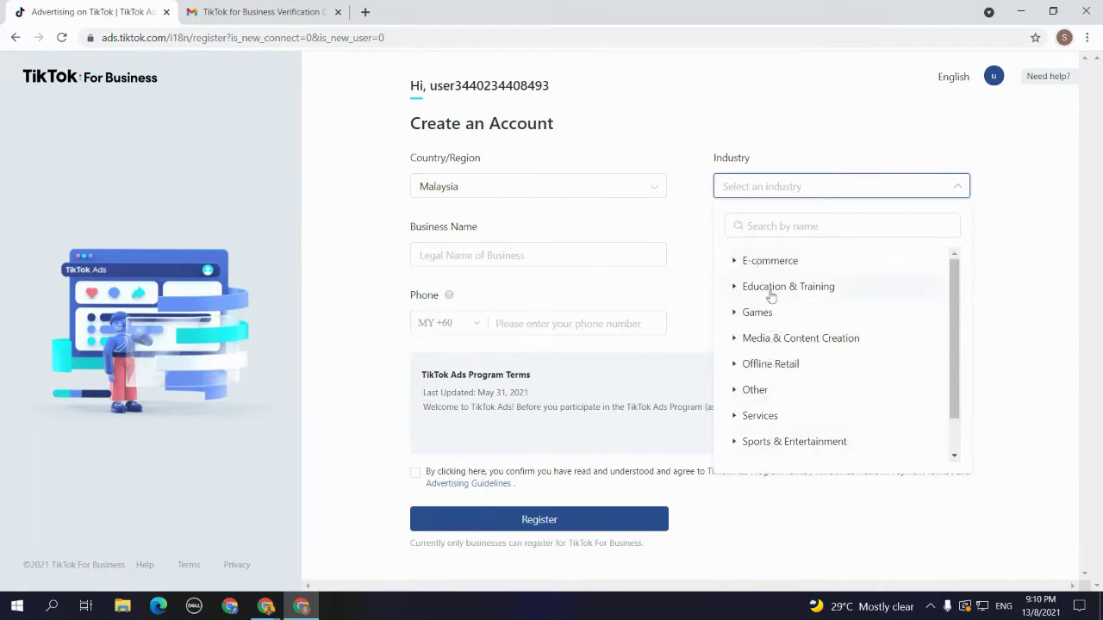
pyautogui.scroll(-1, 780, 413)
pyautogui.scroll(1, 783, 337)
pyautogui.click(758, 261)
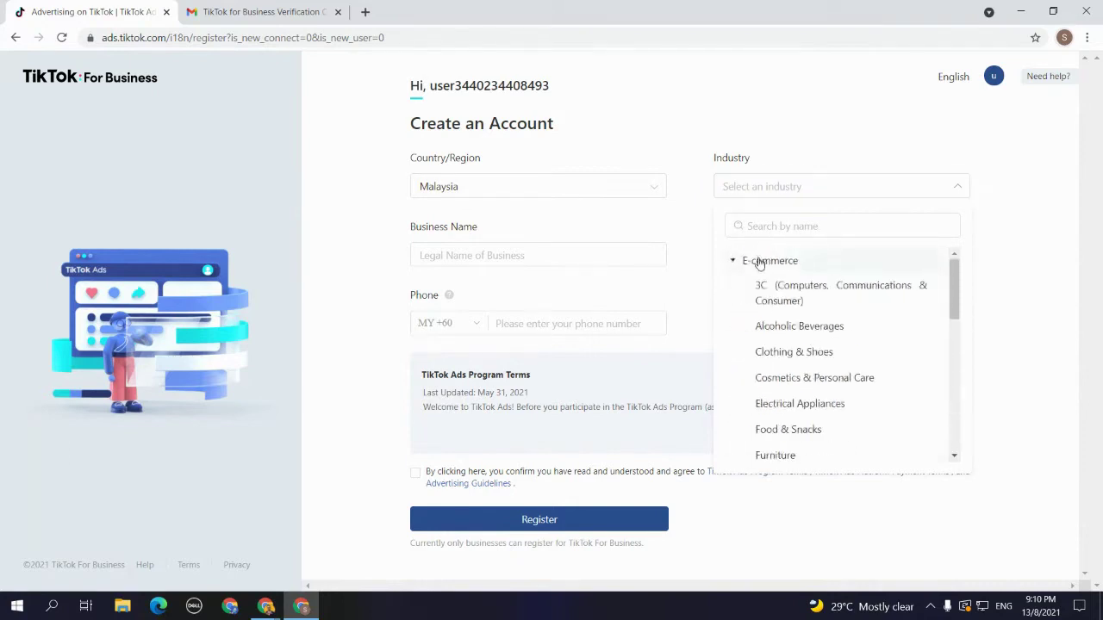
pyautogui.click(734, 263)
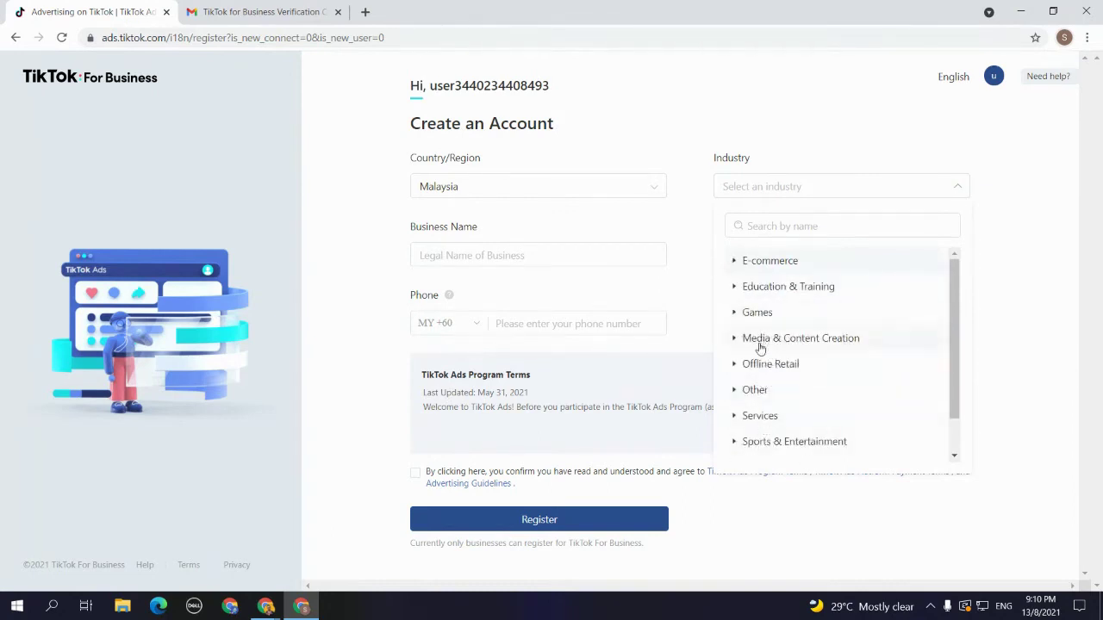
pyautogui.scroll(-1, 763, 389)
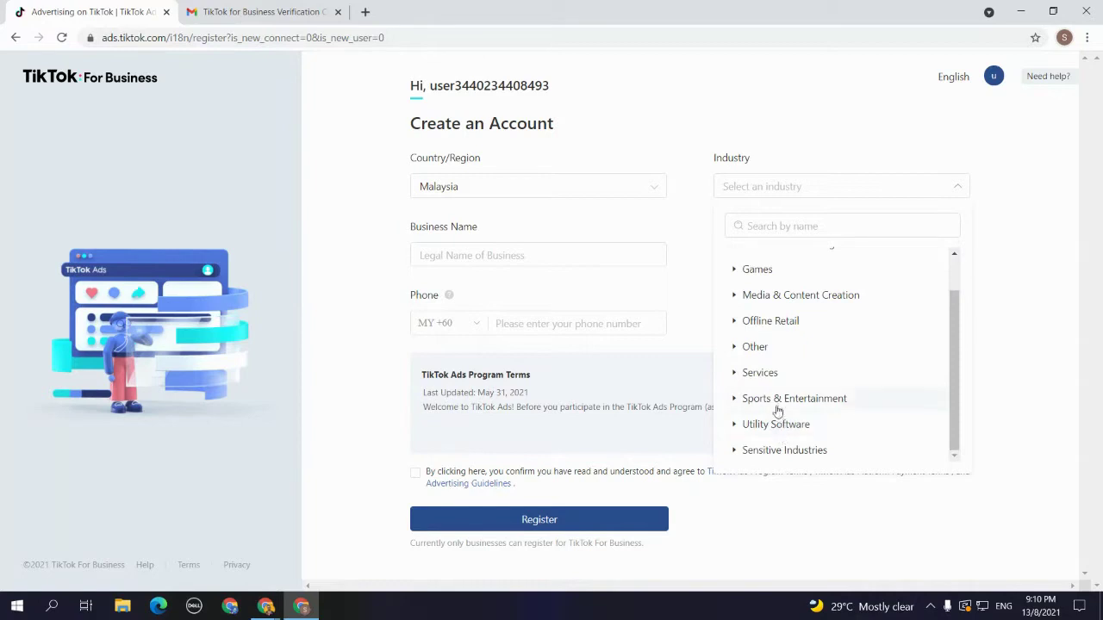
pyautogui.scroll(1, 778, 387)
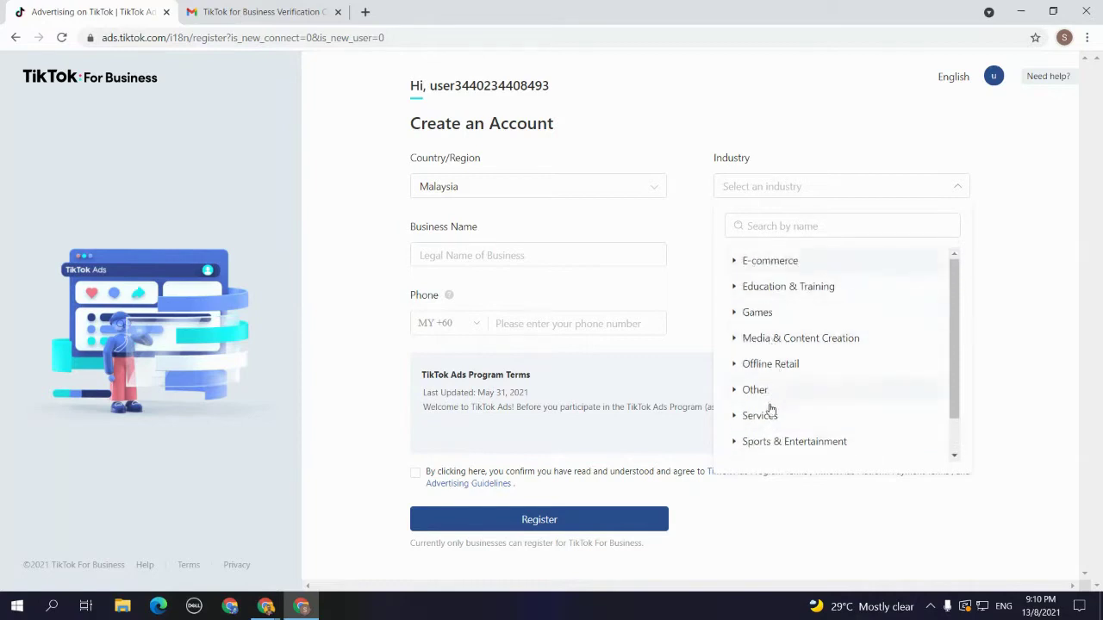
pyautogui.click(769, 413)
pyautogui.scroll(-5, 766, 380)
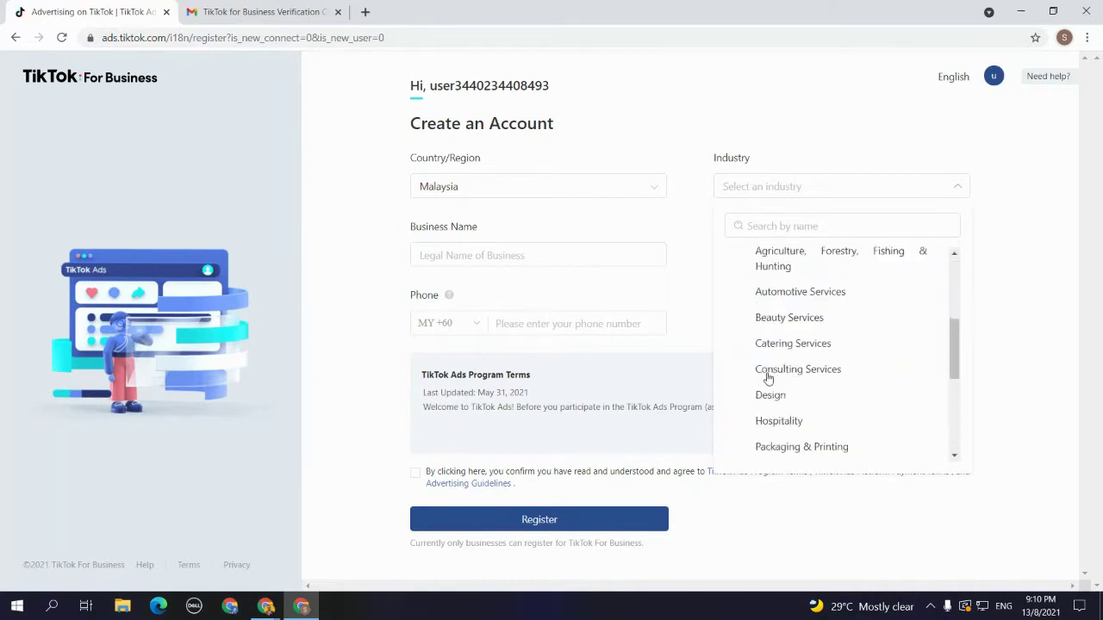
pyautogui.click(791, 397)
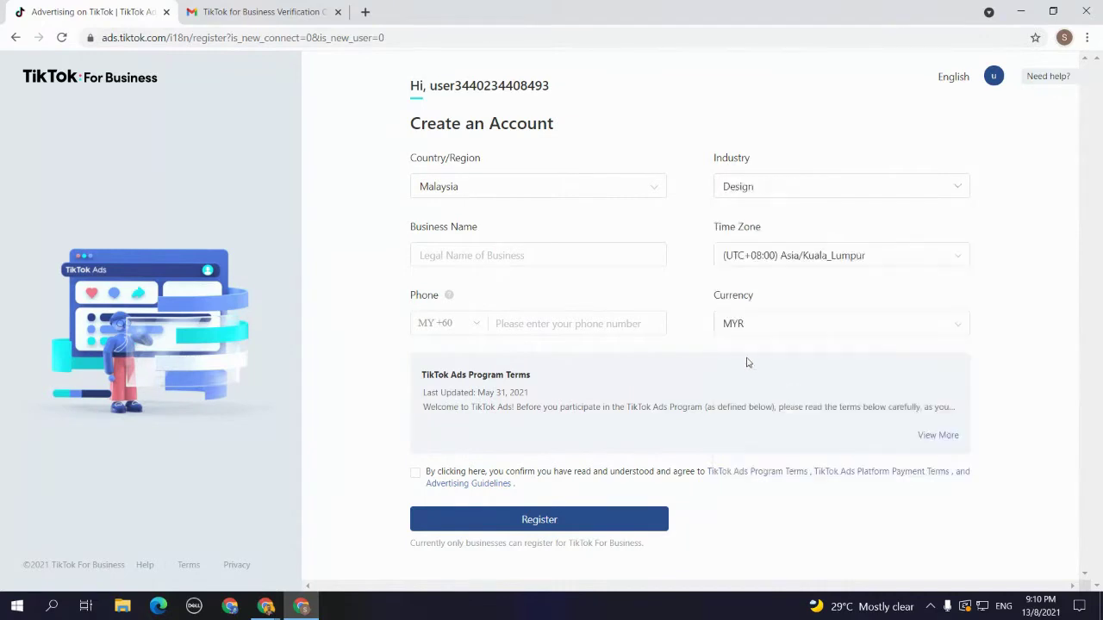
# Step: Enter business name 'Xifuvira Sdn Bhd', agree to the TikTok Ads terms, and type the phone number
pyautogui.click(450, 255)
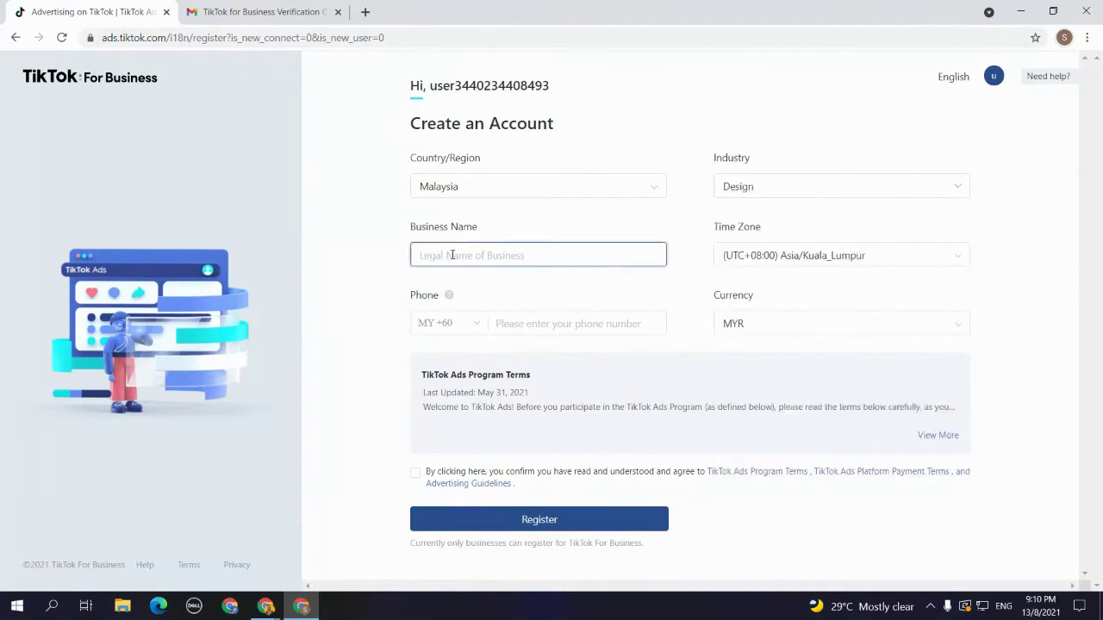
pyautogui.write('Xi')
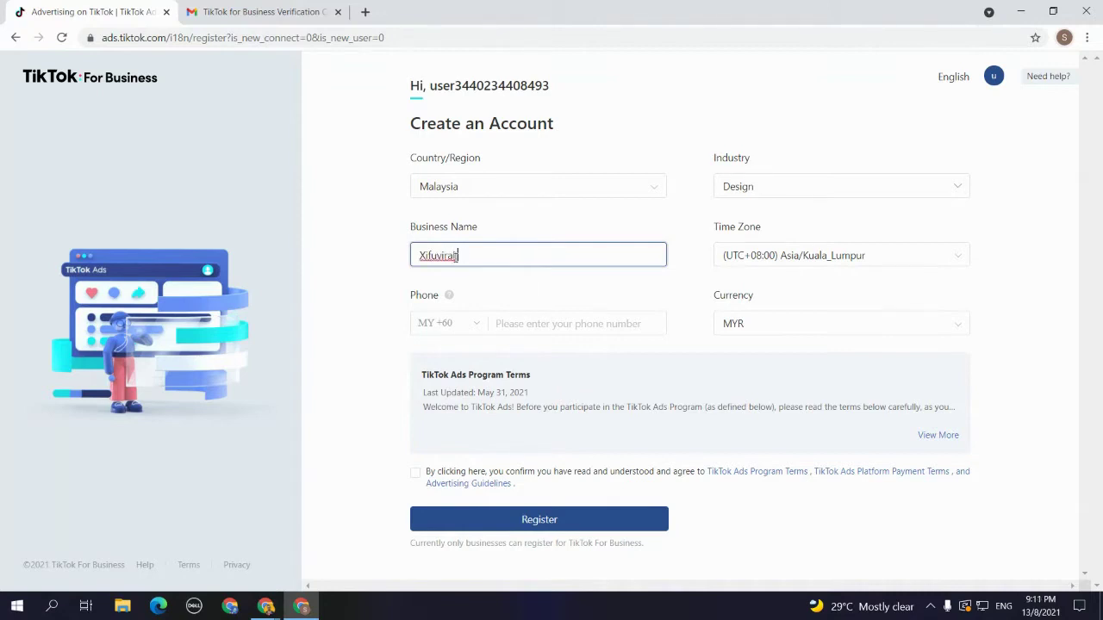
pyautogui.write('fuvira Sdn Bhd')
pyautogui.click(534, 325)
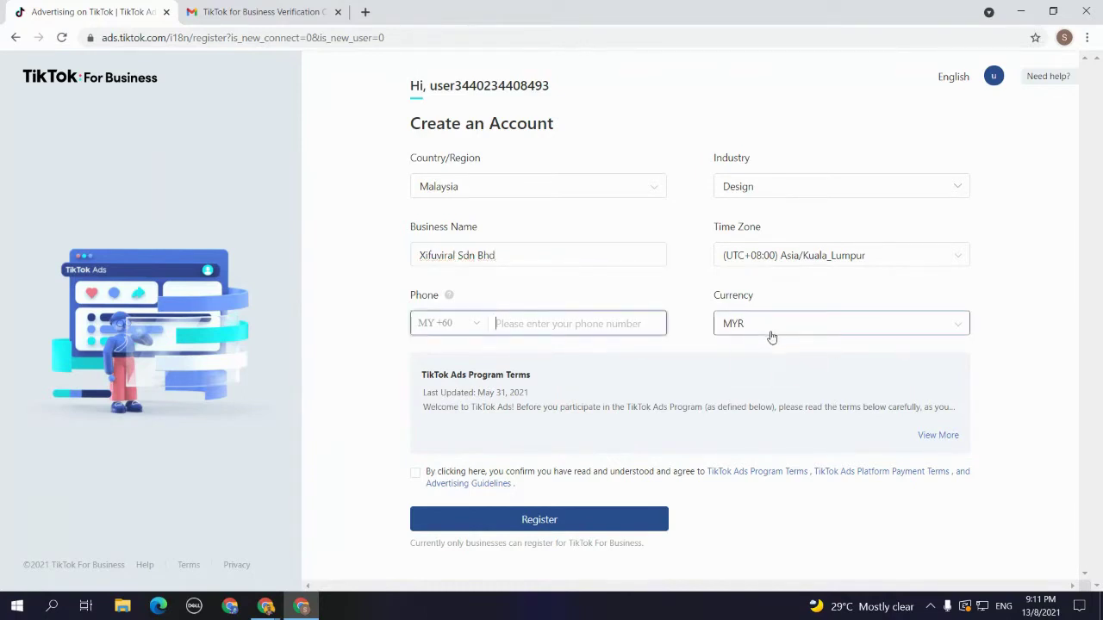
pyautogui.click(414, 472)
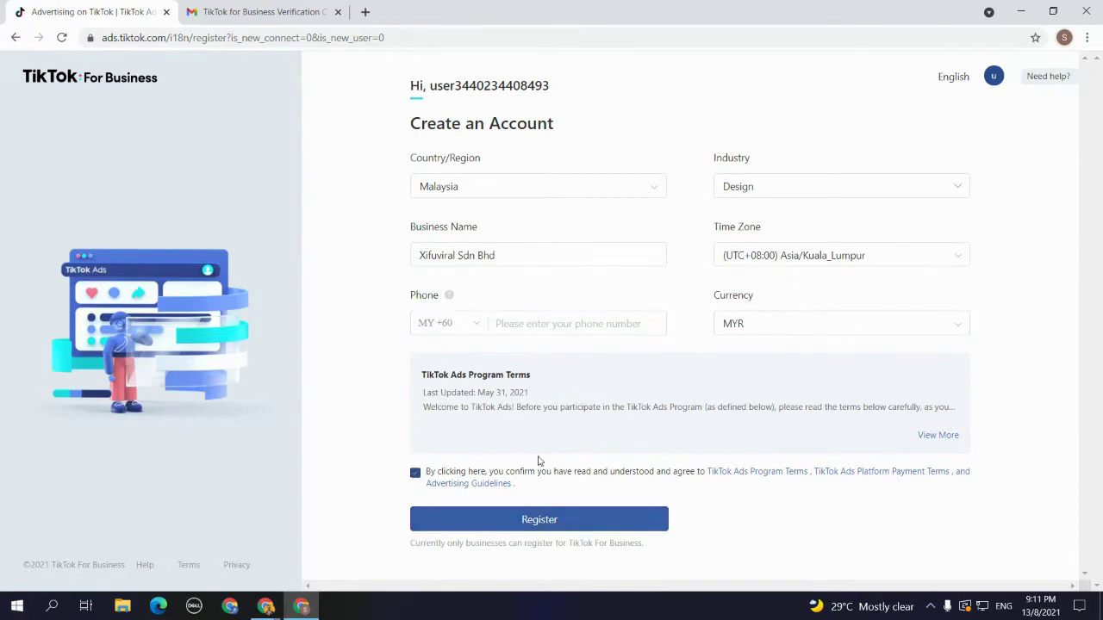
pyautogui.click(521, 326)
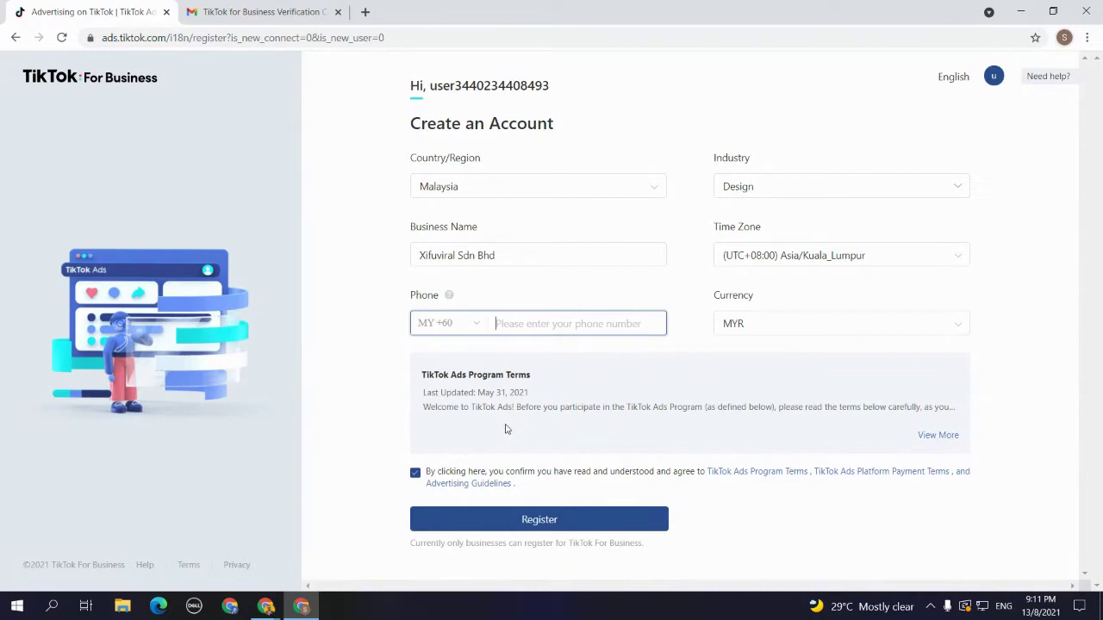
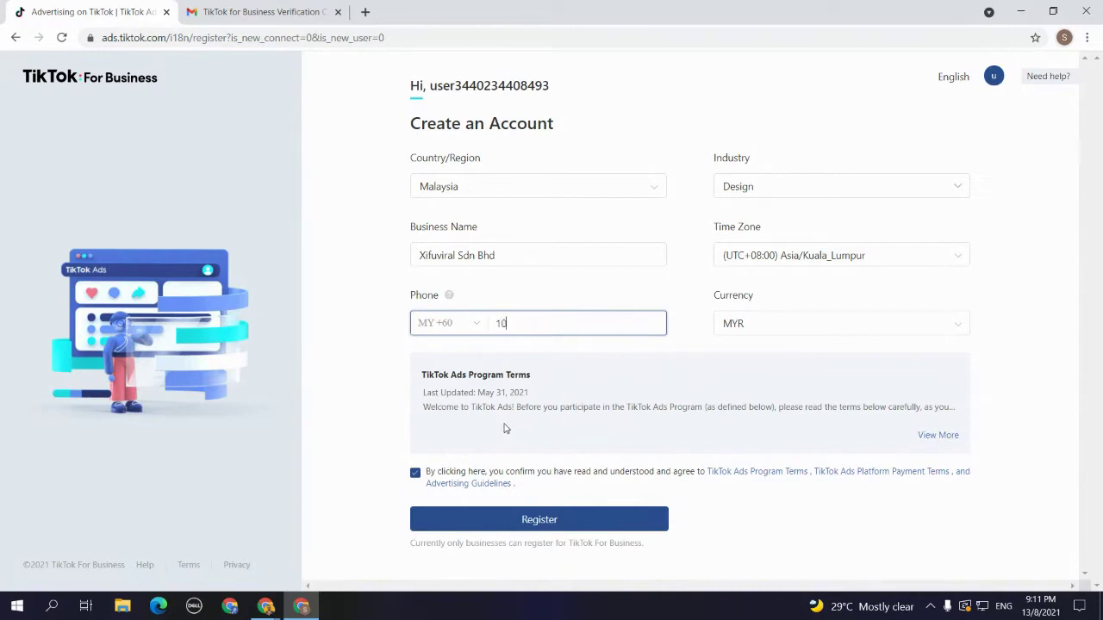
# Step: Register the business account and verify the phone number with the SMS code
pyautogui.click(538, 517)
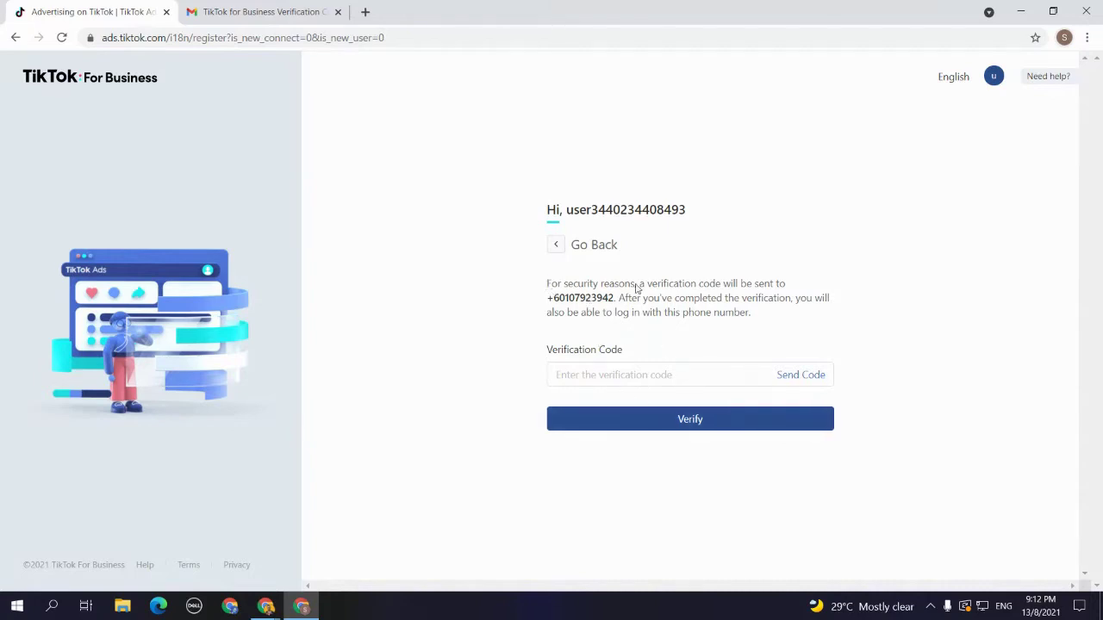
pyautogui.click(803, 374)
pyautogui.click(692, 369)
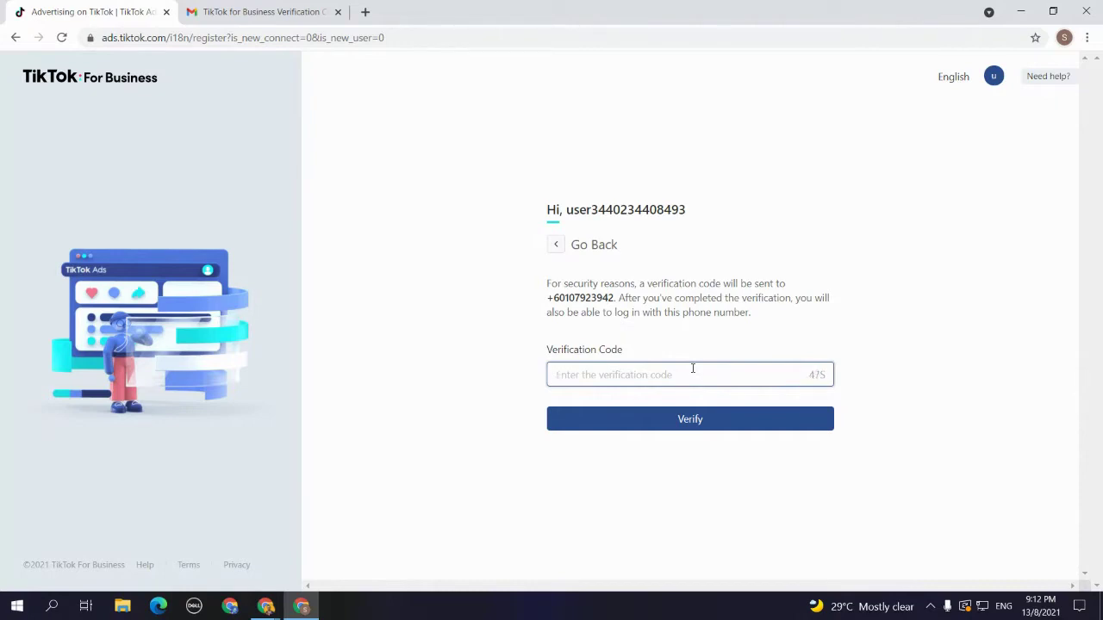
pyautogui.click(668, 424)
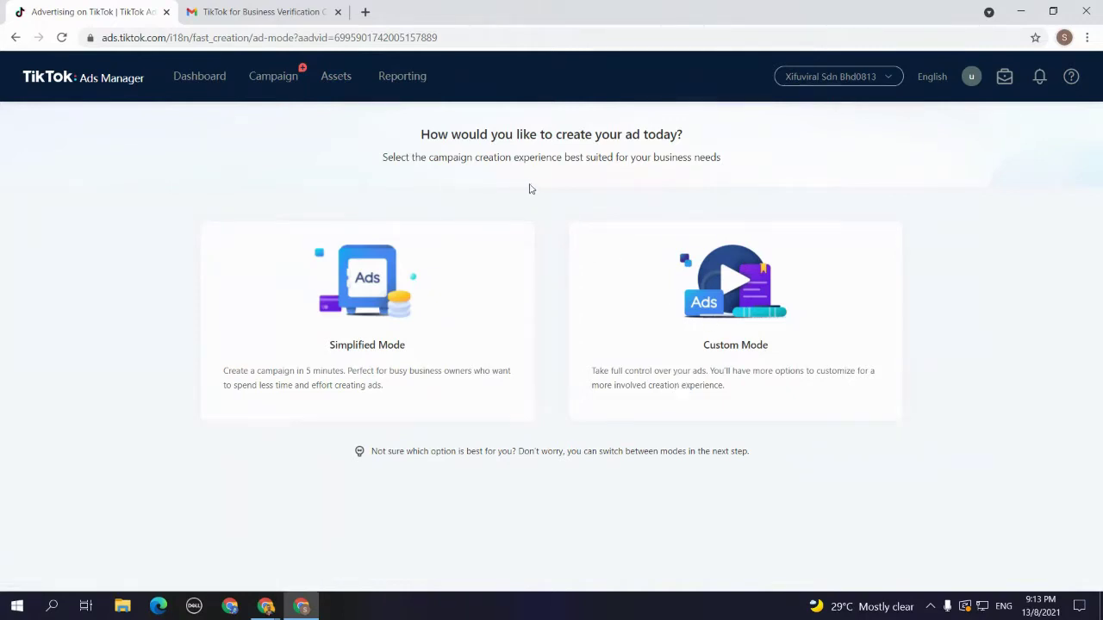
# Step: Choose Custom Mode for ad creation, continue, then go to Account Info from the avatar menu
pyautogui.click(715, 327)
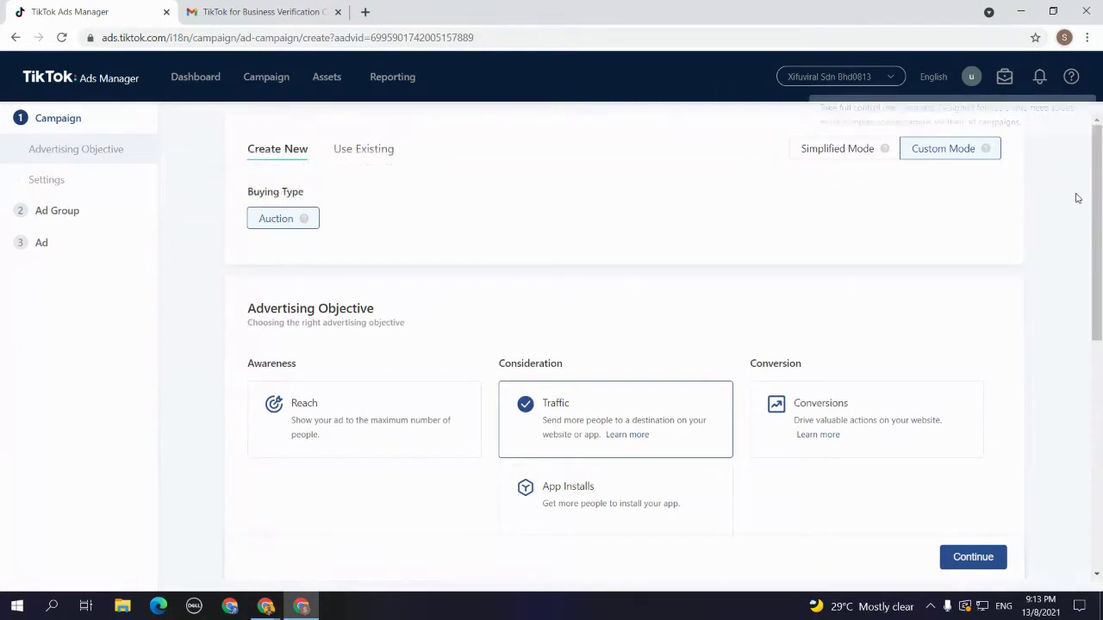
pyautogui.click(860, 150)
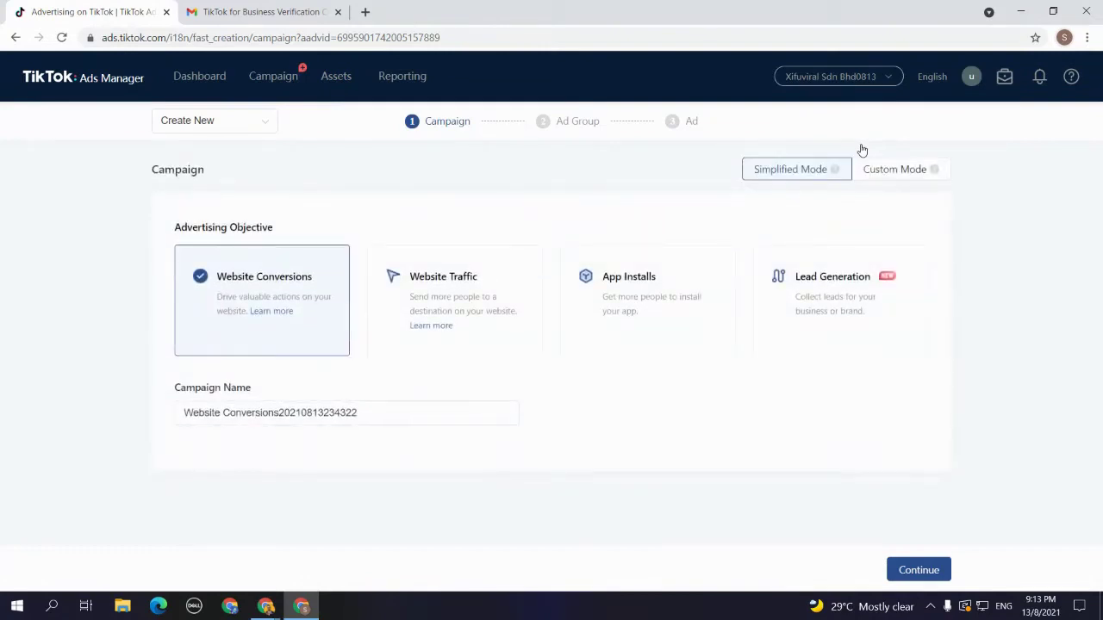
pyautogui.click(896, 172)
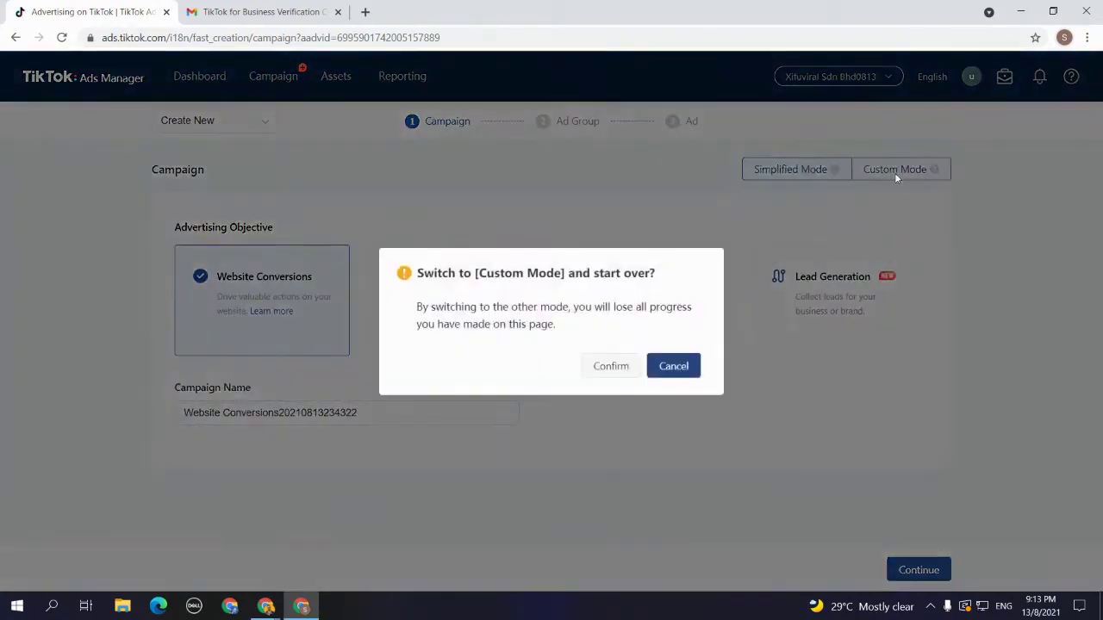
pyautogui.click(618, 368)
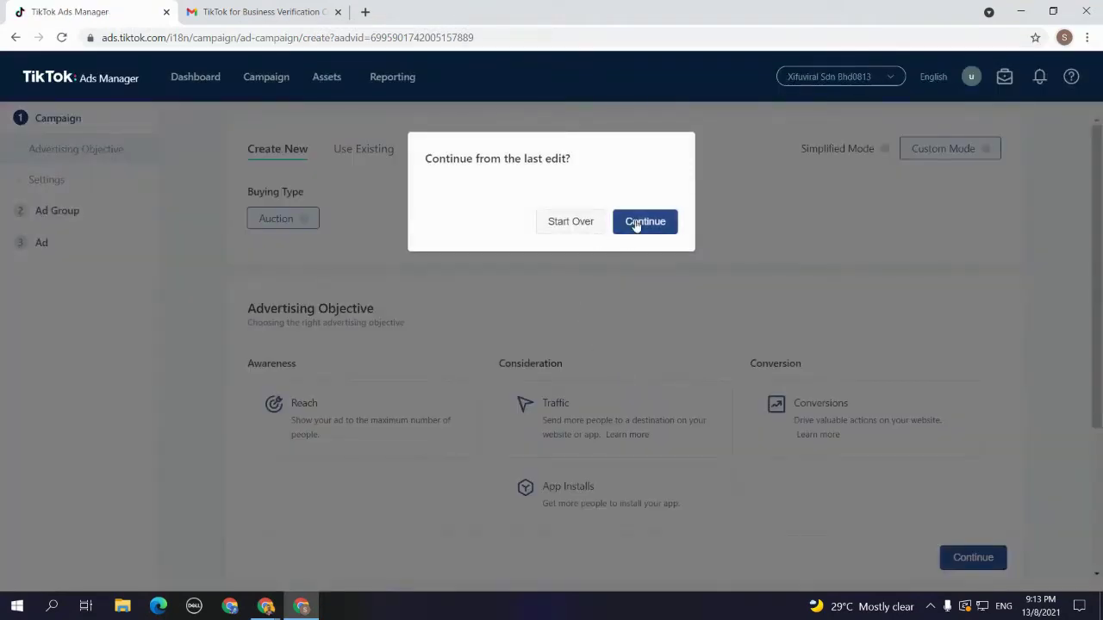
pyautogui.click(635, 223)
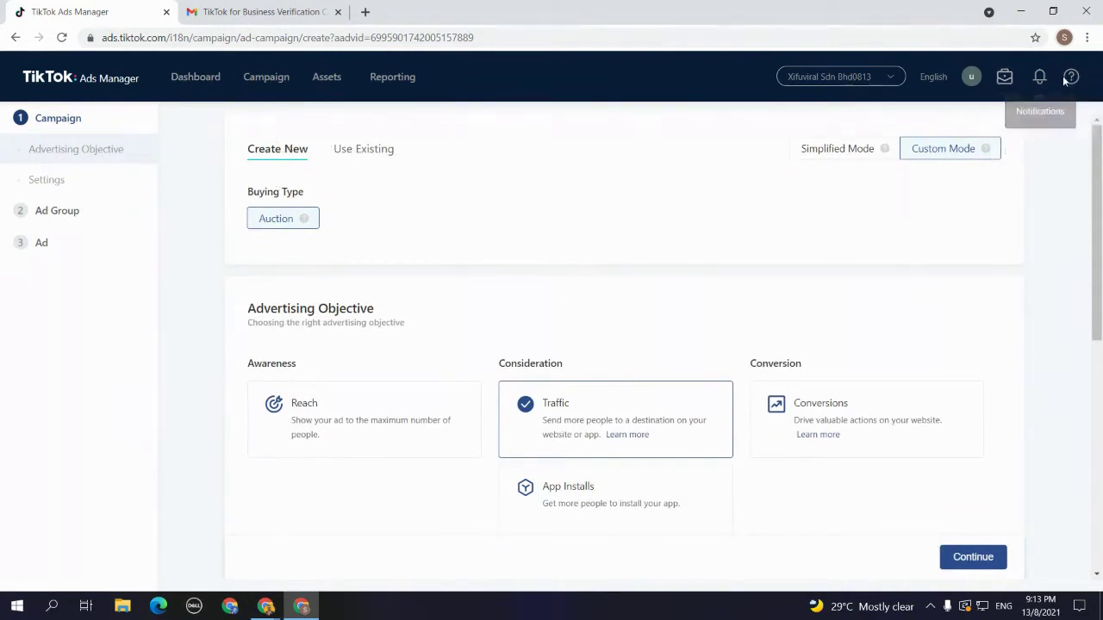
pyautogui.click(970, 79)
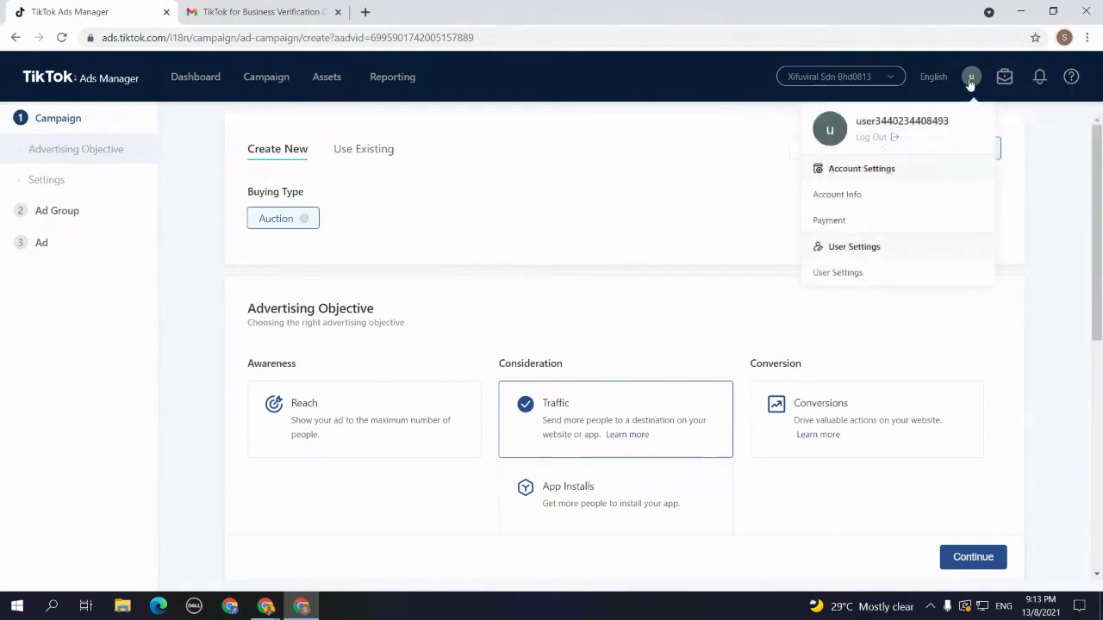
pyautogui.click(845, 197)
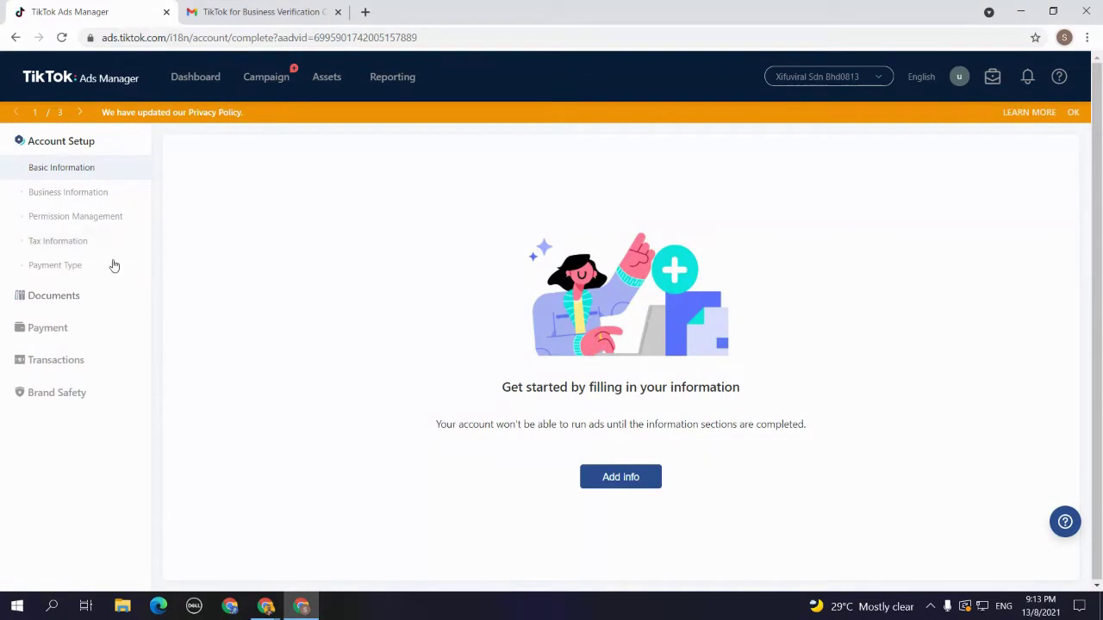
# Step: Browse the payment information form, business information and industry documents sections of Account Setup
pyautogui.click(626, 479)
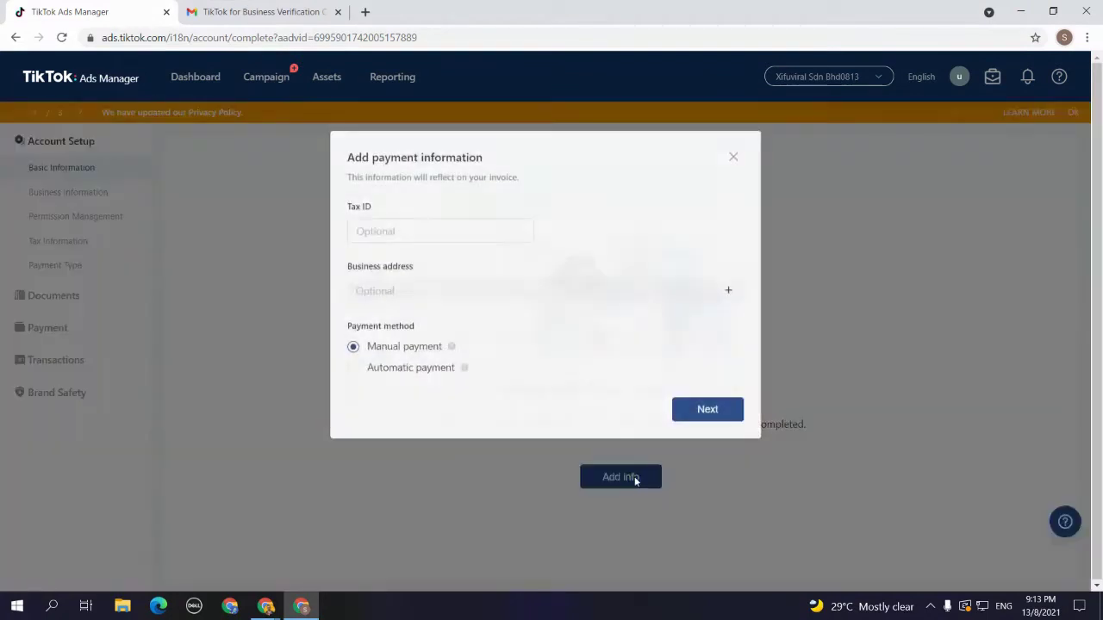
pyautogui.click(394, 231)
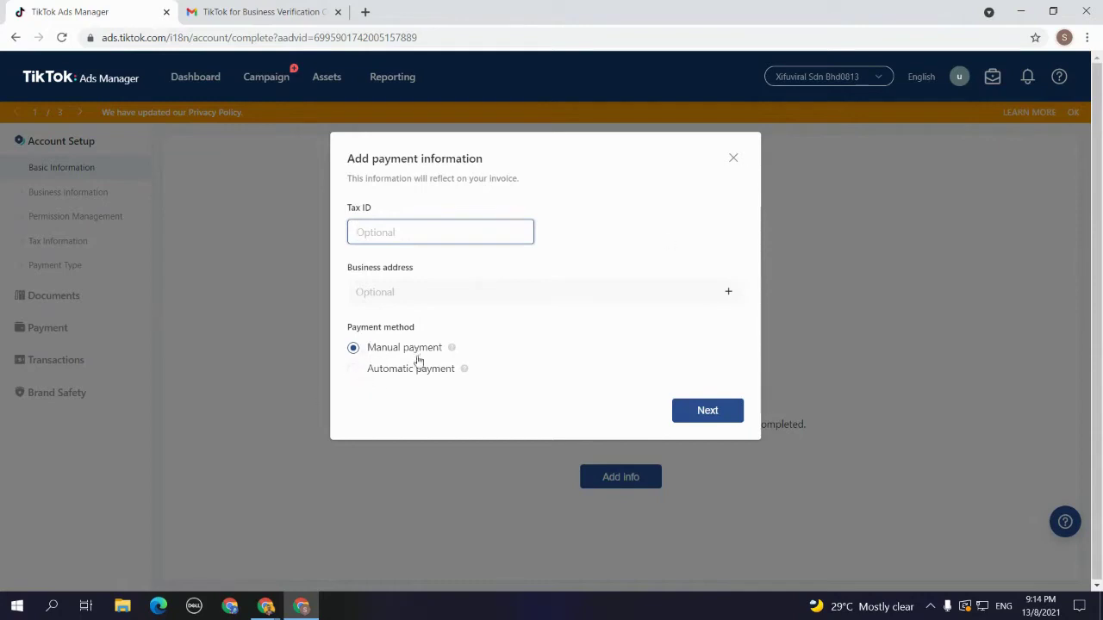
pyautogui.click(733, 158)
pyautogui.click(82, 193)
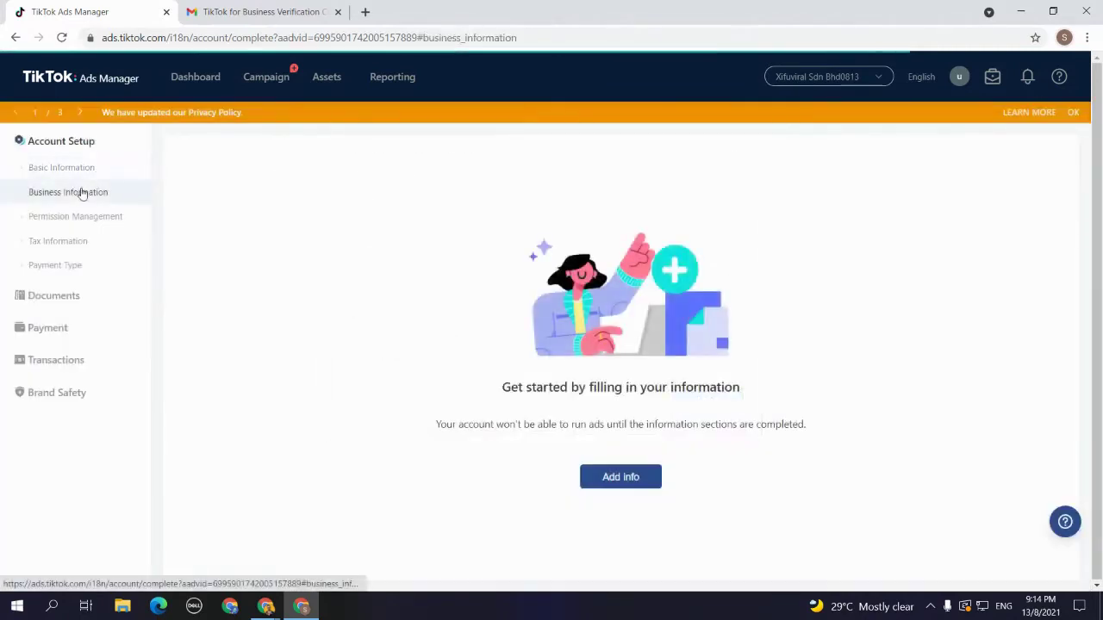
pyautogui.click(619, 478)
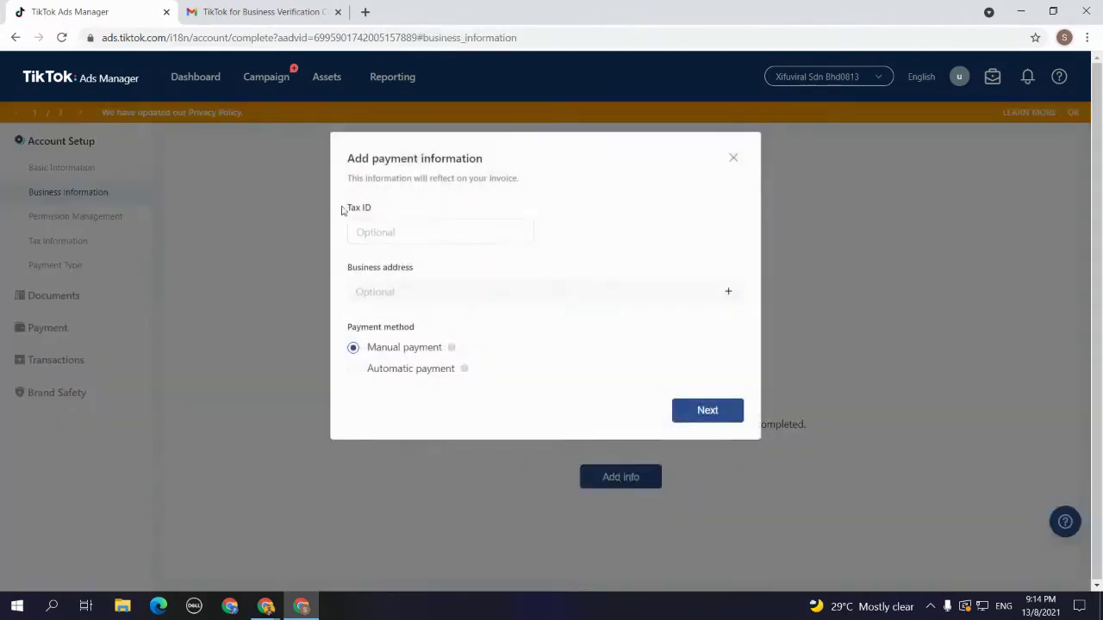
pyautogui.click(733, 162)
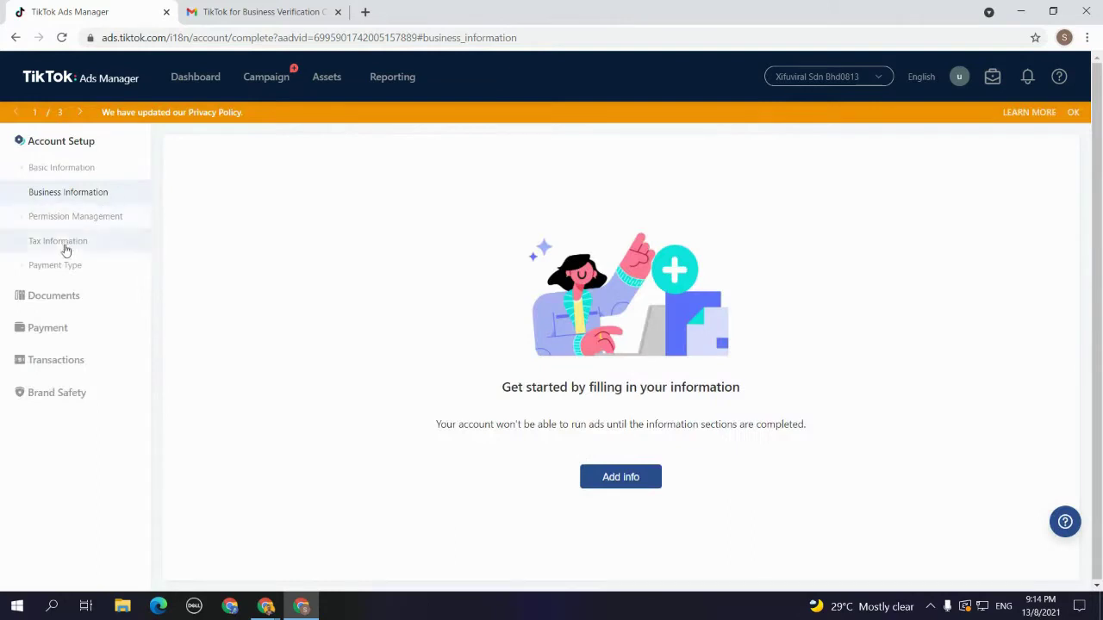
pyautogui.click(54, 301)
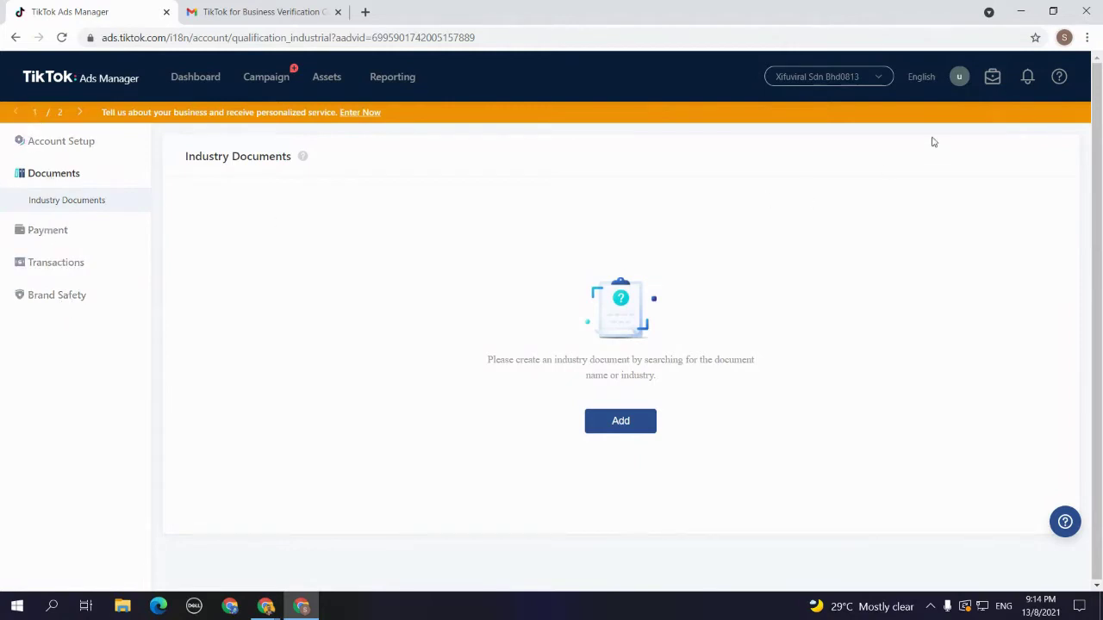
# Step: From the payment settings, add payment information with Manual payment and submit it
pyautogui.click(959, 78)
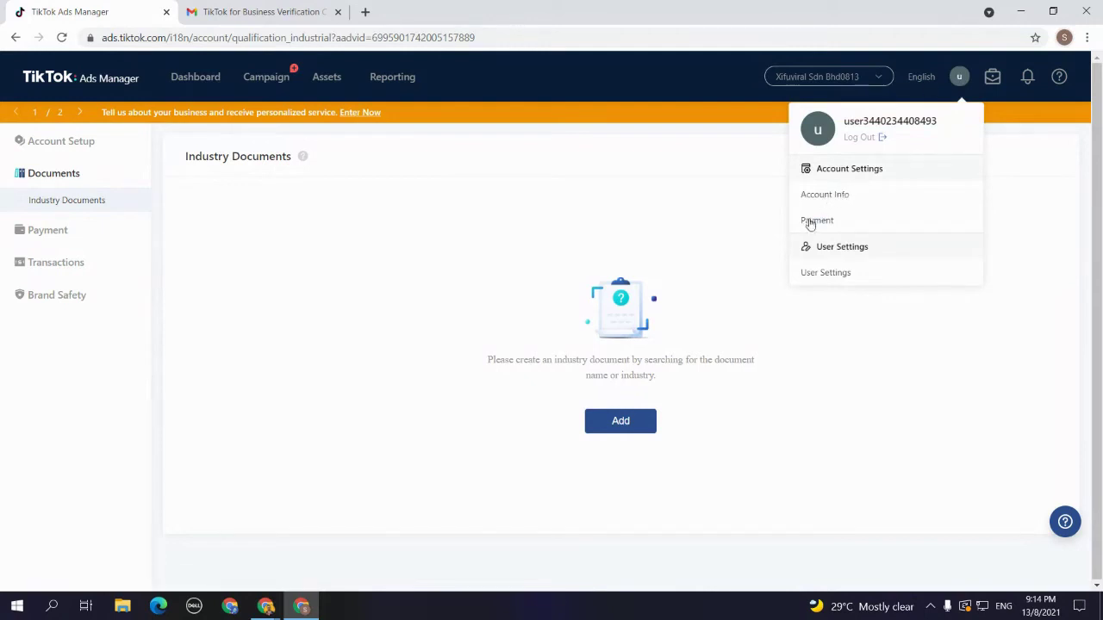
pyautogui.click(812, 222)
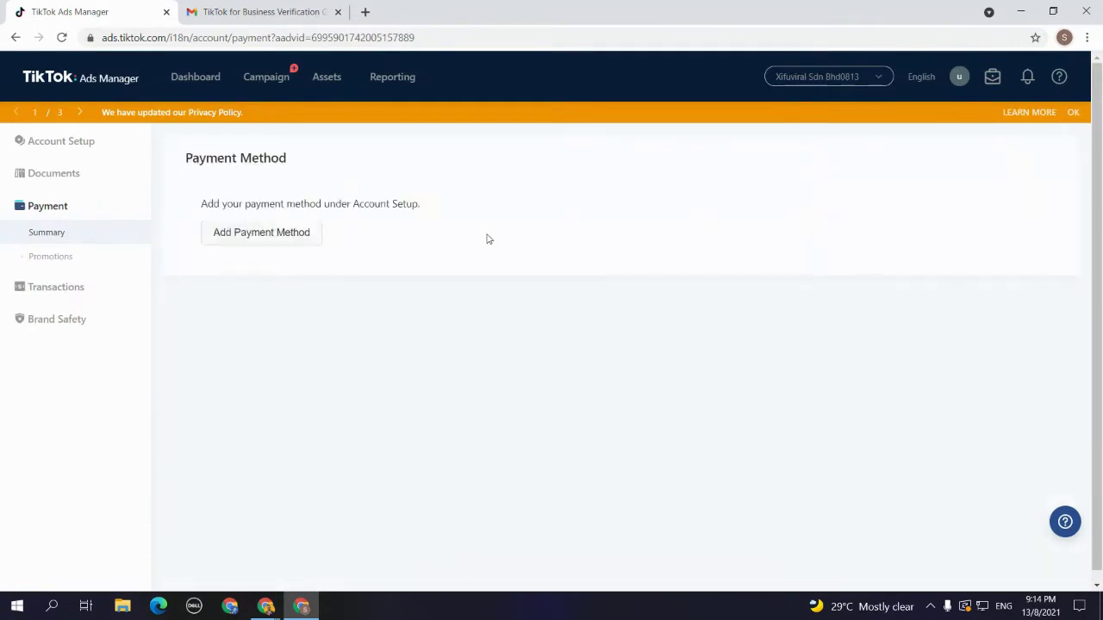
pyautogui.click(233, 244)
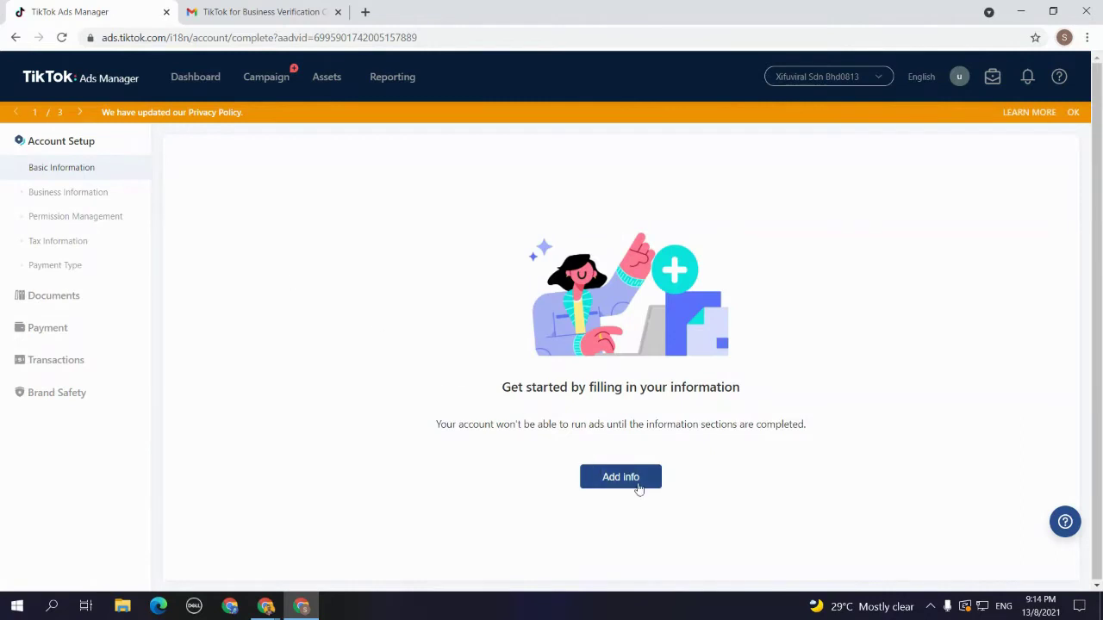
pyautogui.click(622, 478)
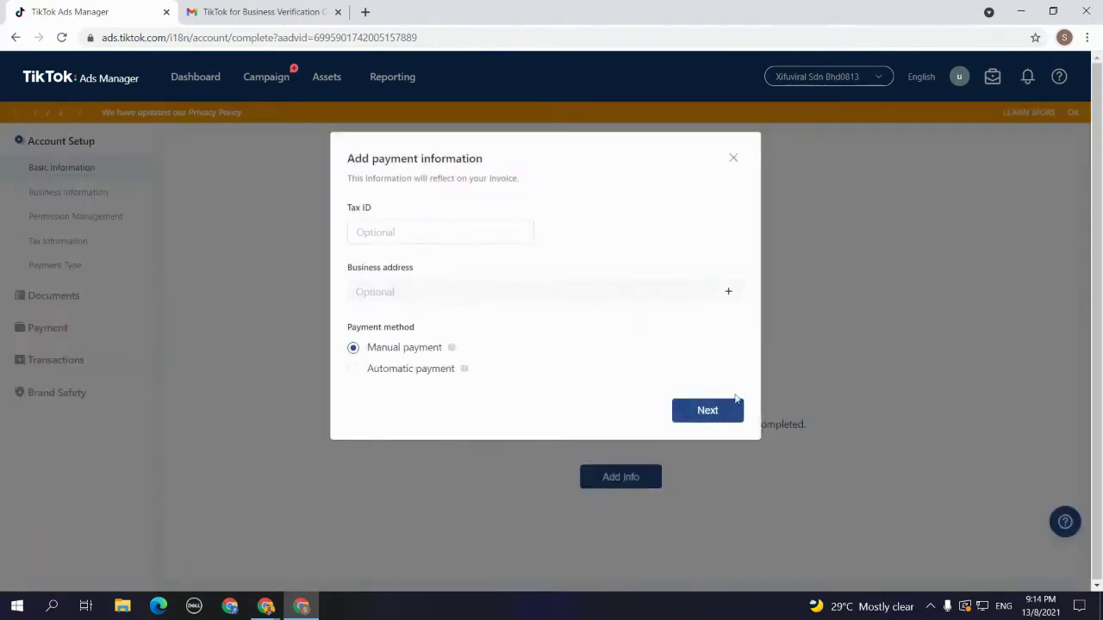
pyautogui.click(733, 157)
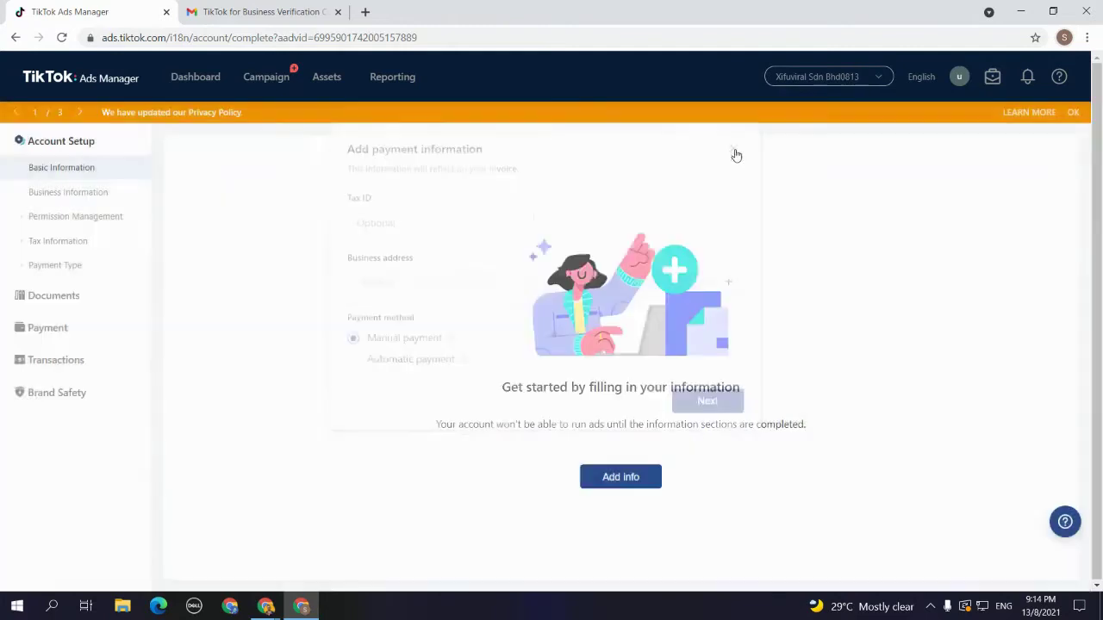
pyautogui.click(62, 325)
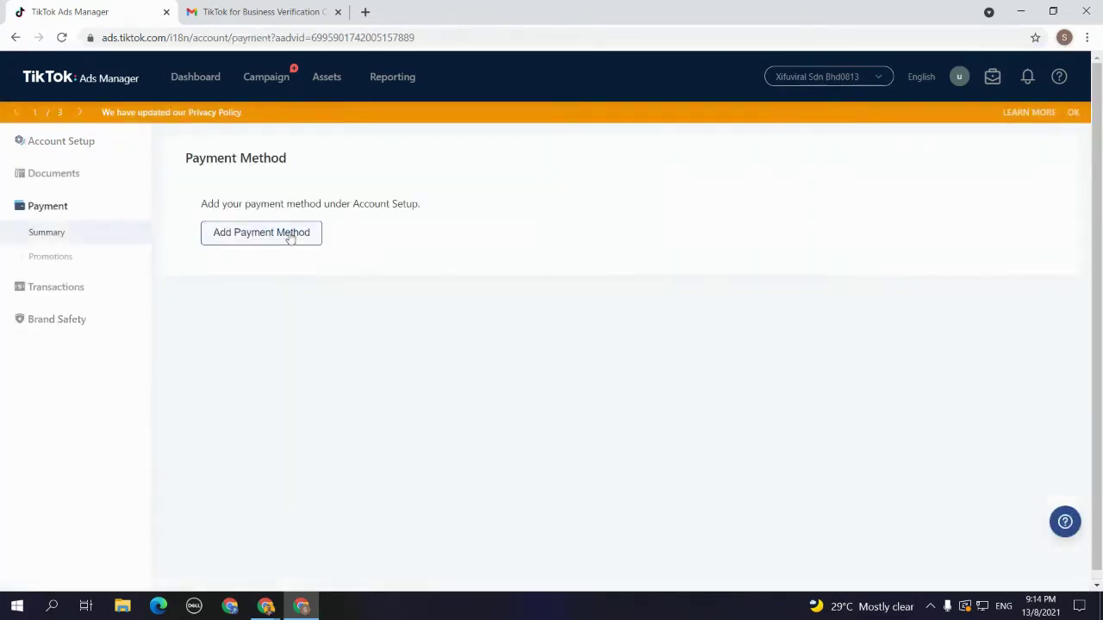
pyautogui.click(290, 237)
pyautogui.click(647, 476)
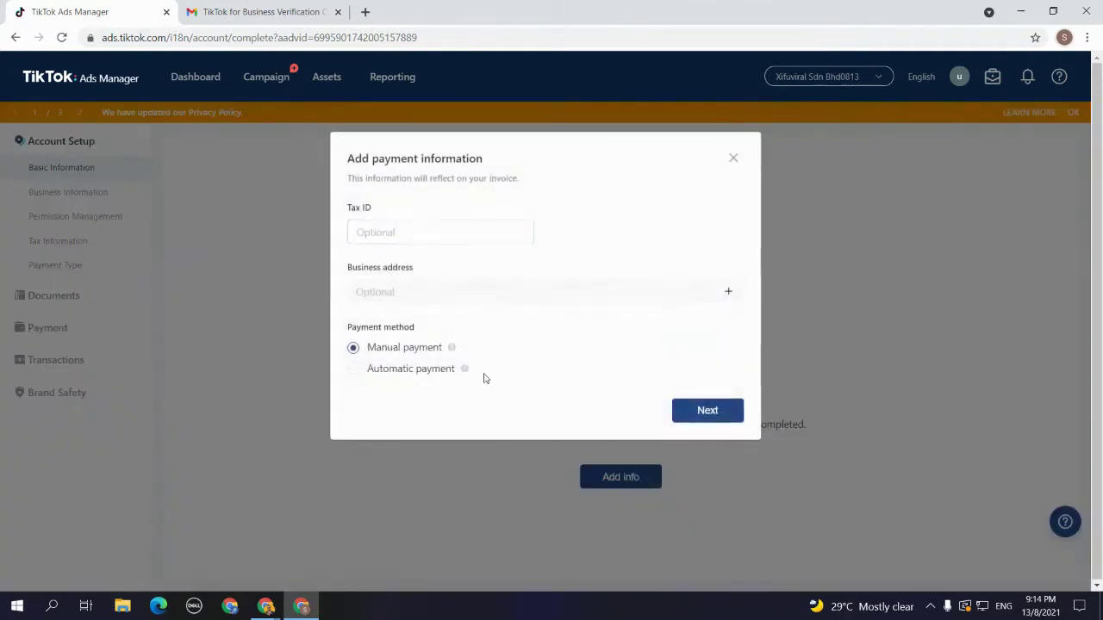
pyautogui.click(707, 413)
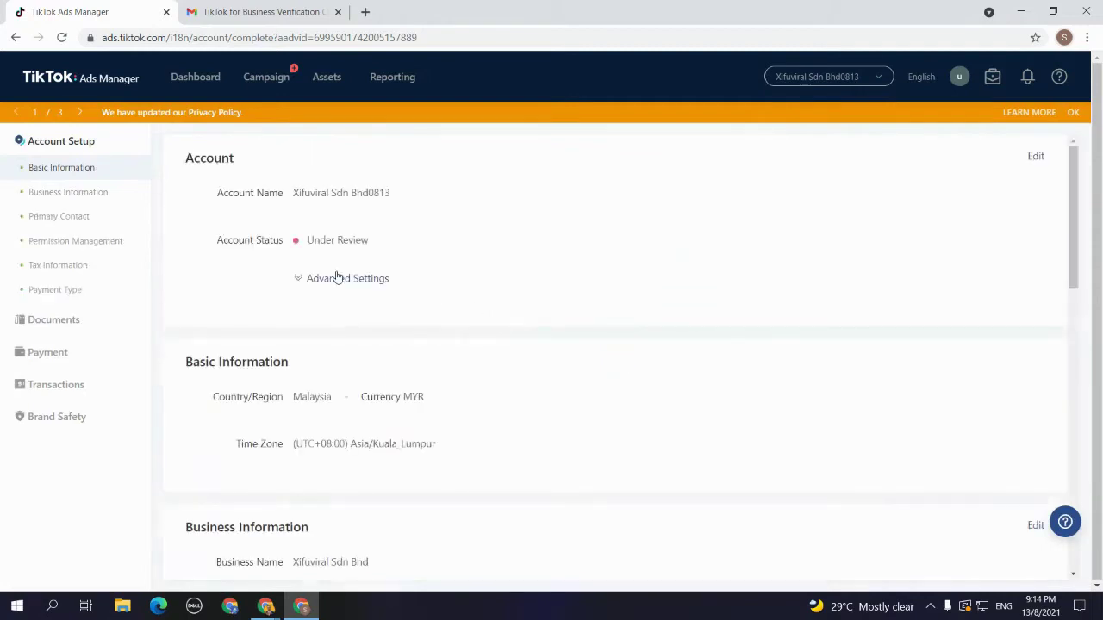
# Step: Expand Advanced Settings and review the account details, selecting the Under Review status text
pyautogui.click(301, 279)
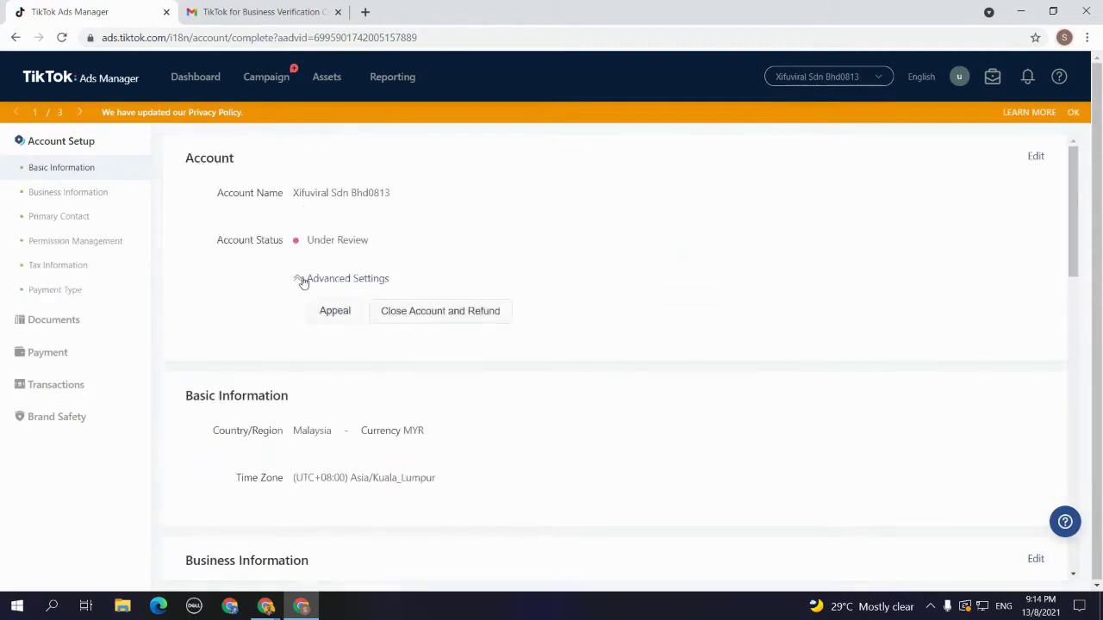
pyautogui.scroll(-2, 302, 280)
pyautogui.scroll(-5, 303, 281)
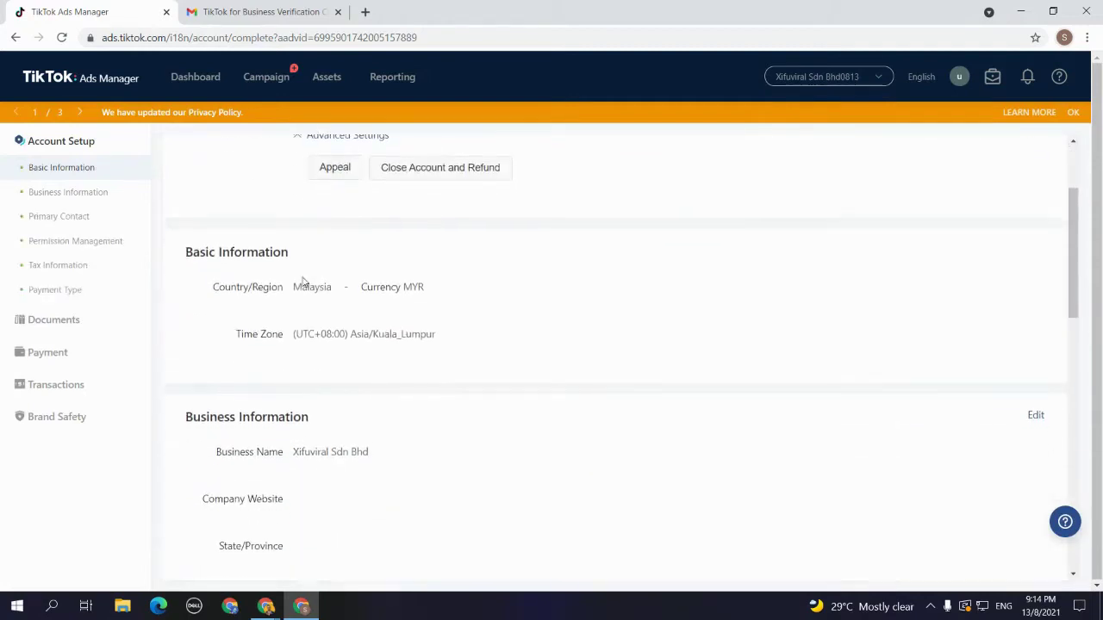
pyautogui.scroll(-9, 303, 282)
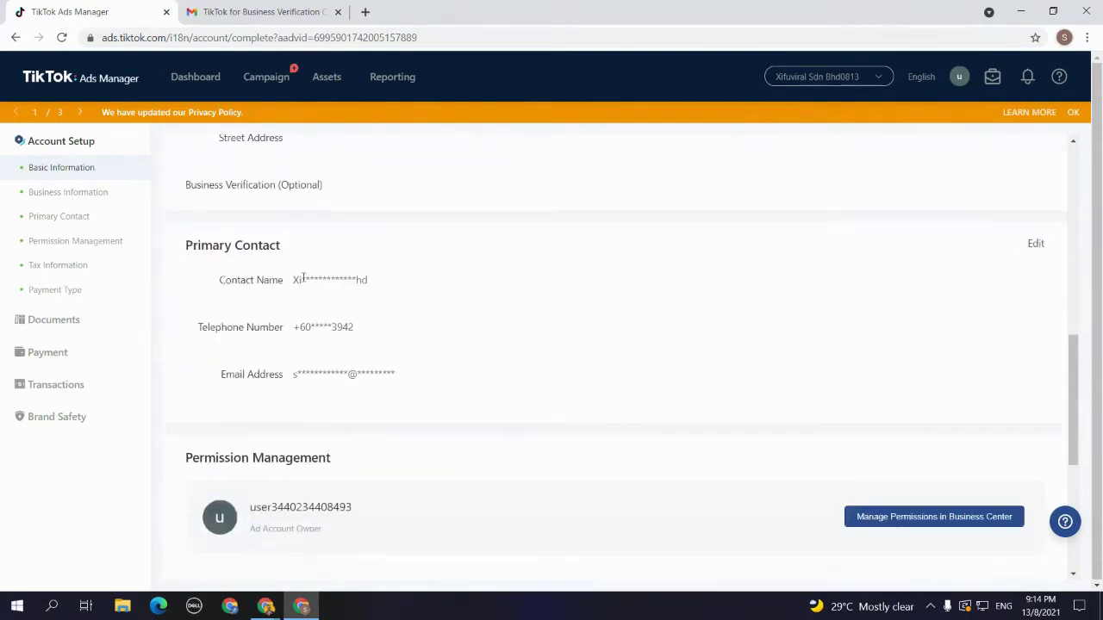
pyautogui.scroll(13, 303, 282)
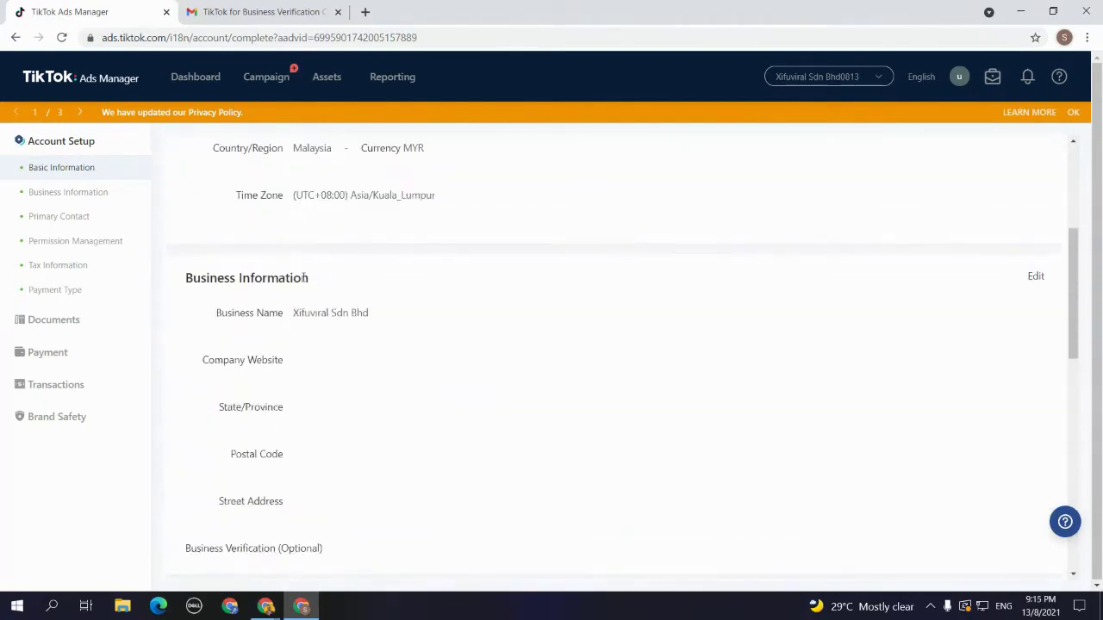
pyautogui.scroll(-3, 303, 281)
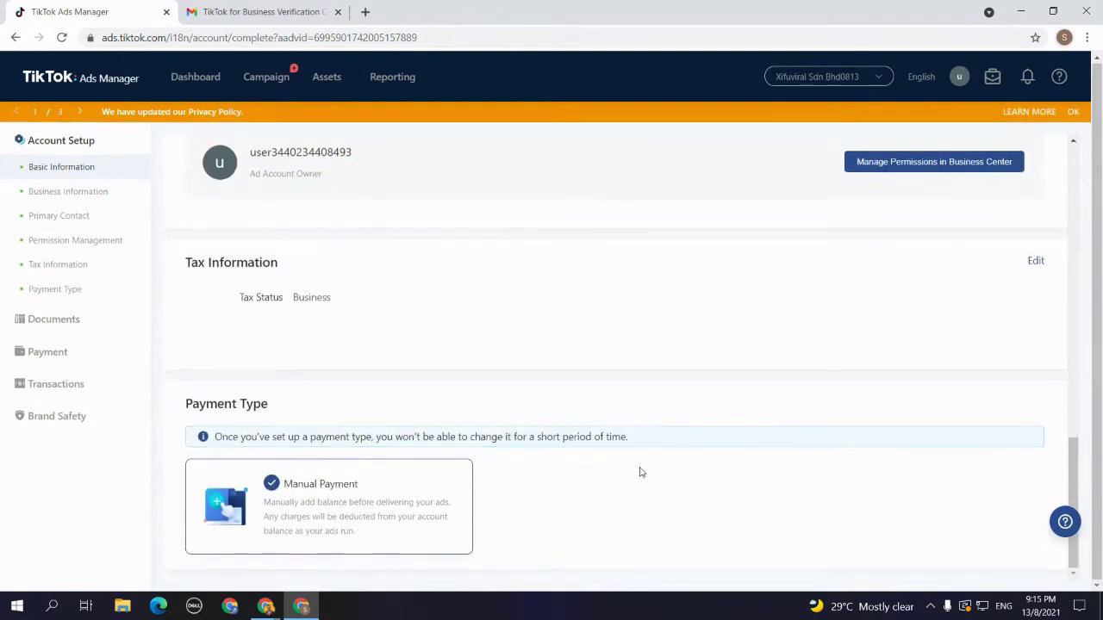
pyautogui.scroll(3, 482, 440)
pyautogui.scroll(5, 482, 439)
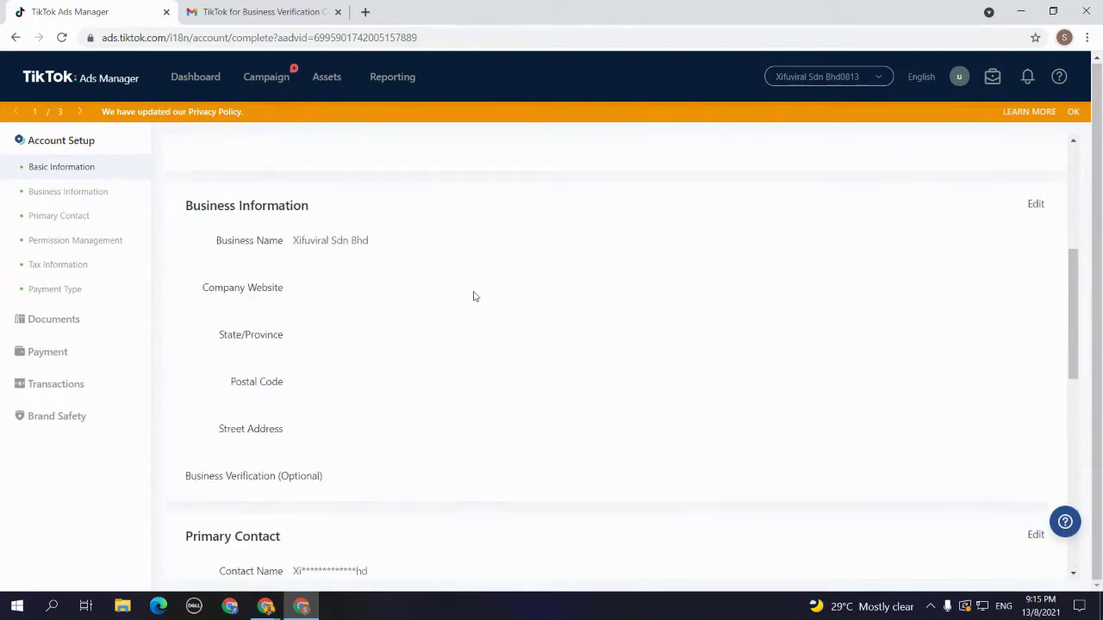
pyautogui.scroll(-3, 753, 347)
pyautogui.scroll(8, 347, 318)
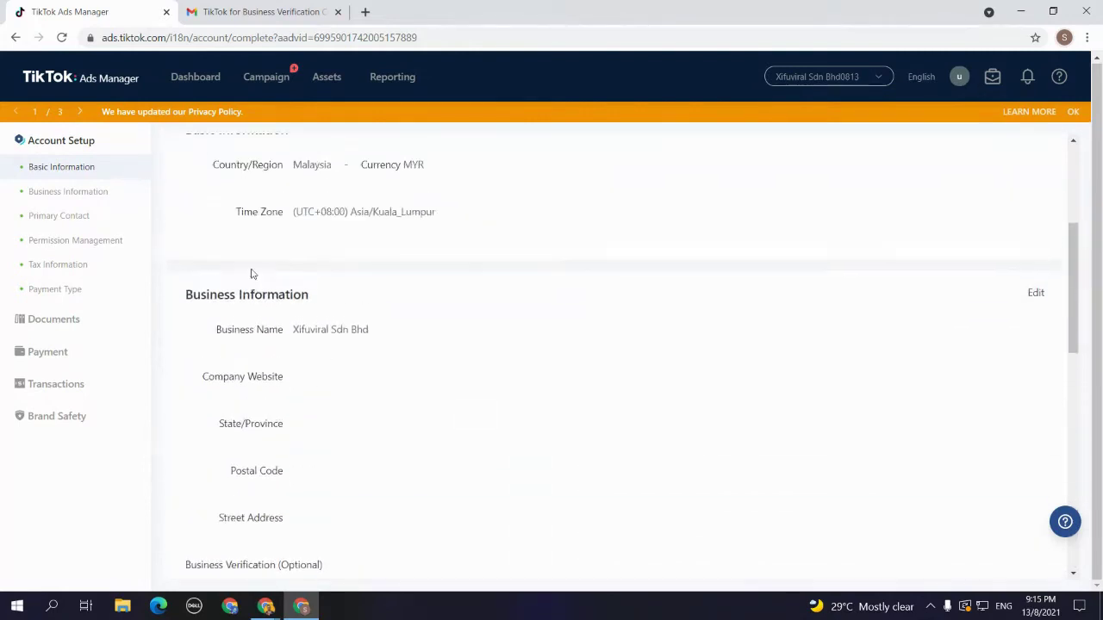
pyautogui.moveTo(216, 251); pyautogui.dragTo(385, 252)
pyautogui.click(381, 250)
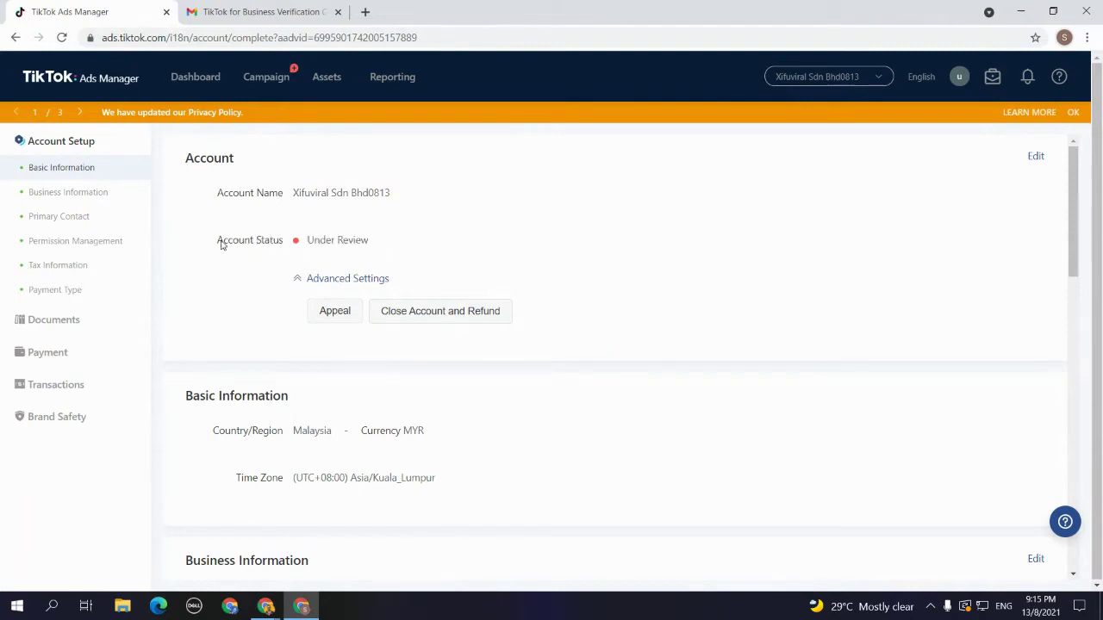
pyautogui.moveTo(216, 247); pyautogui.dragTo(381, 234)
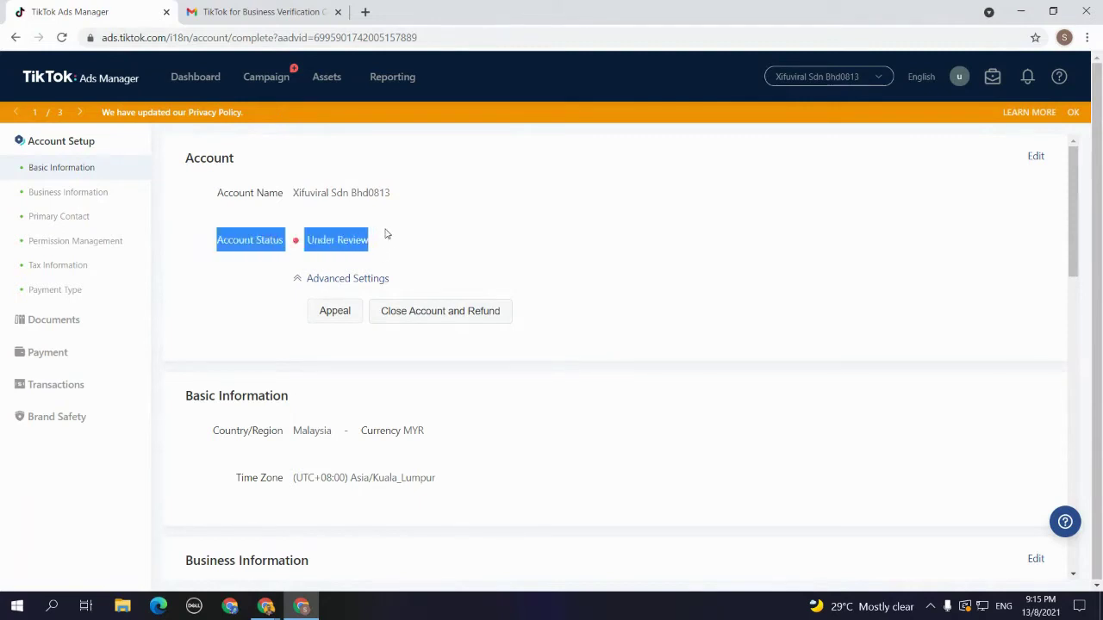
pyautogui.scroll(-2, 386, 234)
pyautogui.scroll(2, 386, 234)
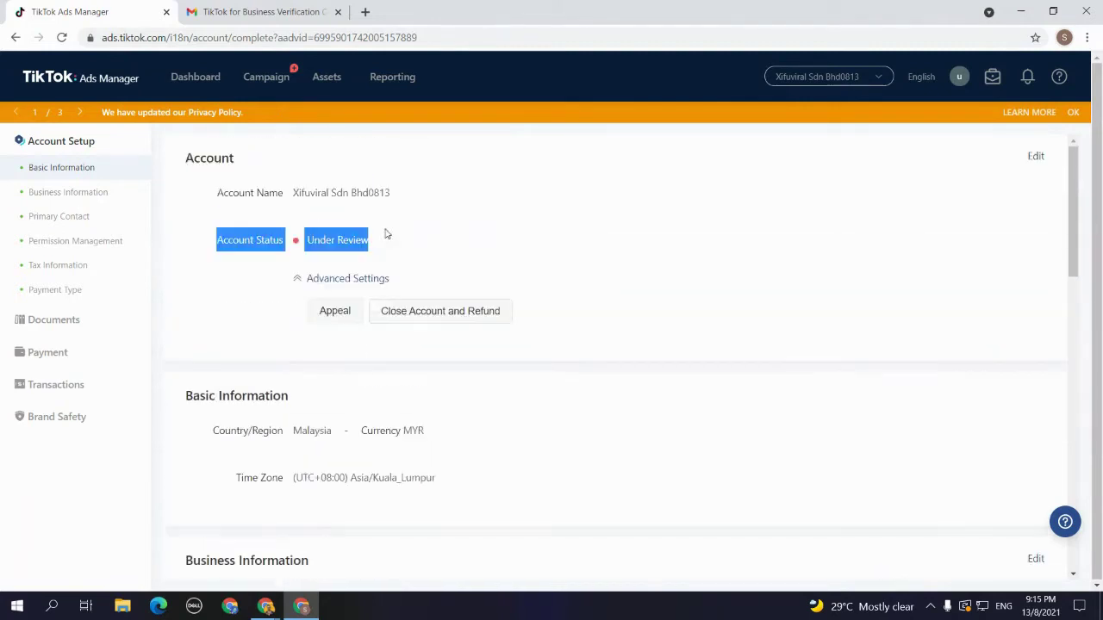
# Step: Dismiss the Privacy Policy notice and switch to the StreamYard studio window
pyautogui.click(1073, 111)
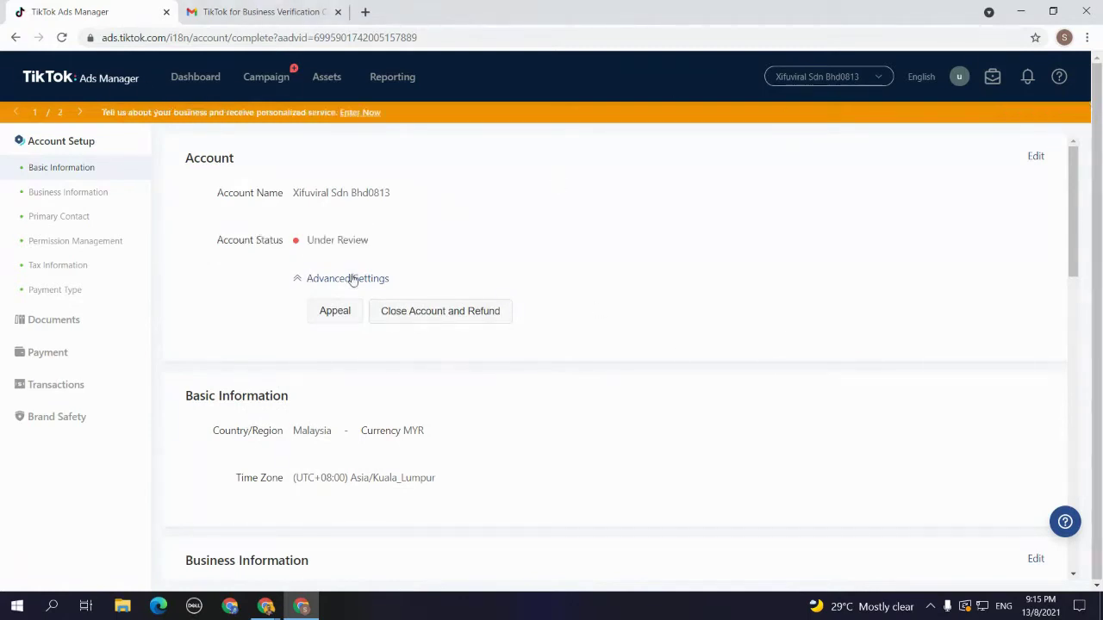
pyautogui.scroll(-5, 251, 370)
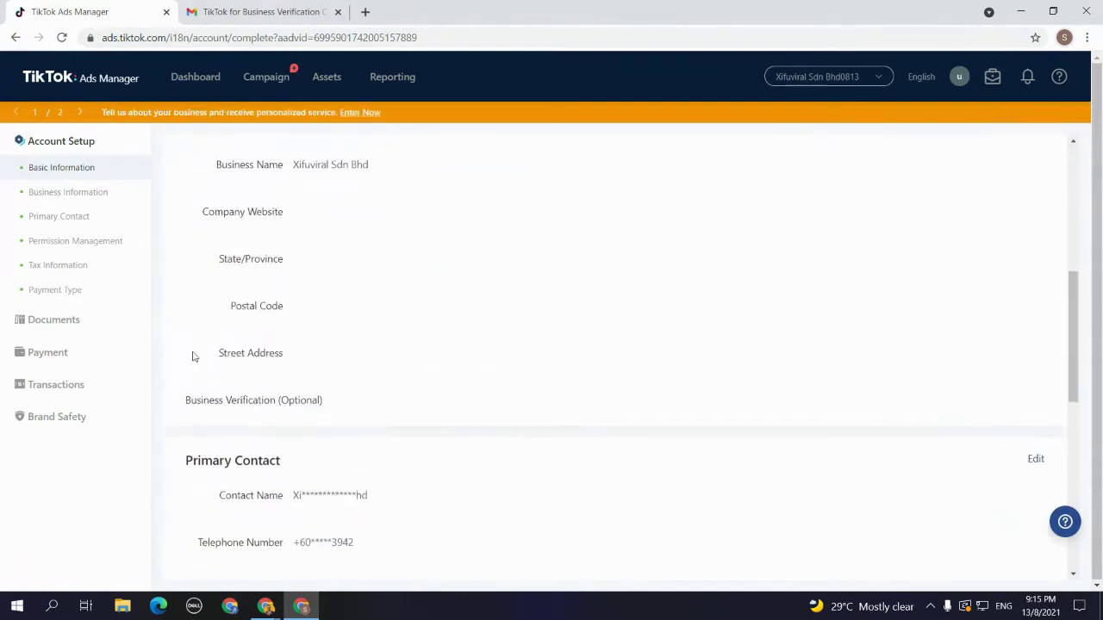
pyautogui.scroll(2, 1002, 144)
pyautogui.scroll(2, 1001, 144)
pyautogui.click(959, 77)
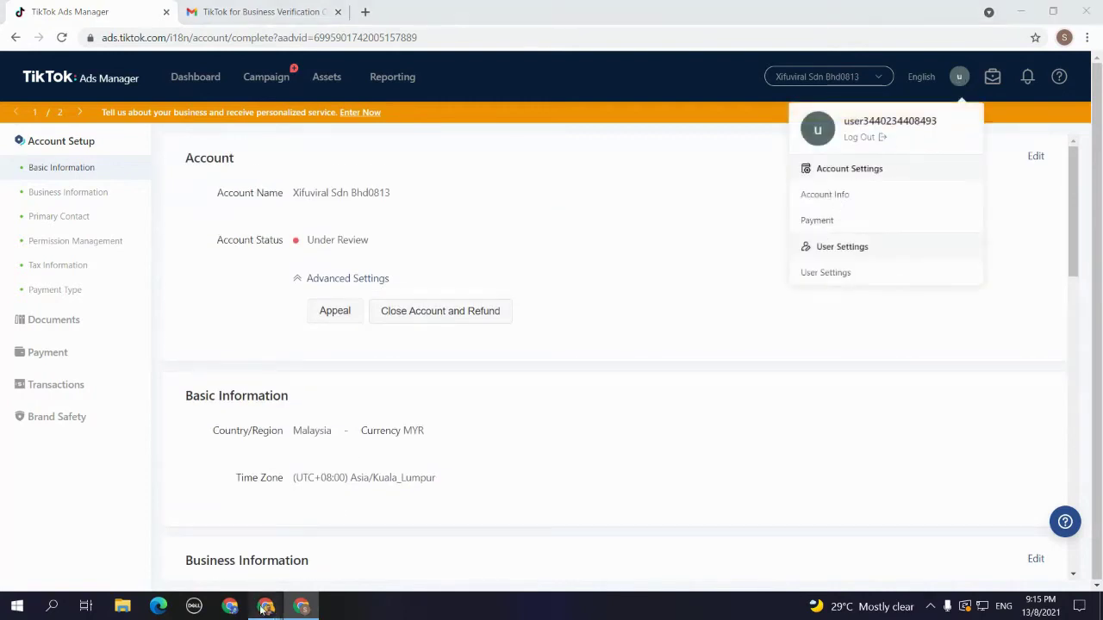
pyautogui.moveTo(265, 606)
pyautogui.click(178, 543)
# Step: Open TikTok Ads Manager in a new Chrome tab from the 'tik' suggestion and return to its ad list
pyautogui.click(341, 38)
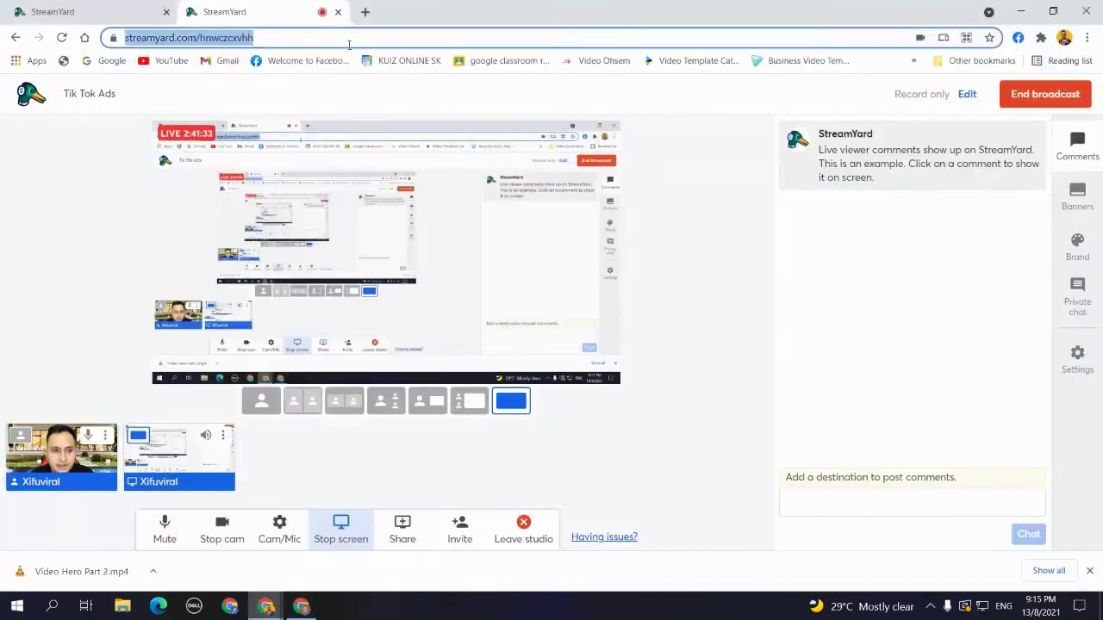
pyautogui.click(340, 38)
pyautogui.hotkey('ctrl', 't')
pyautogui.write('tik')
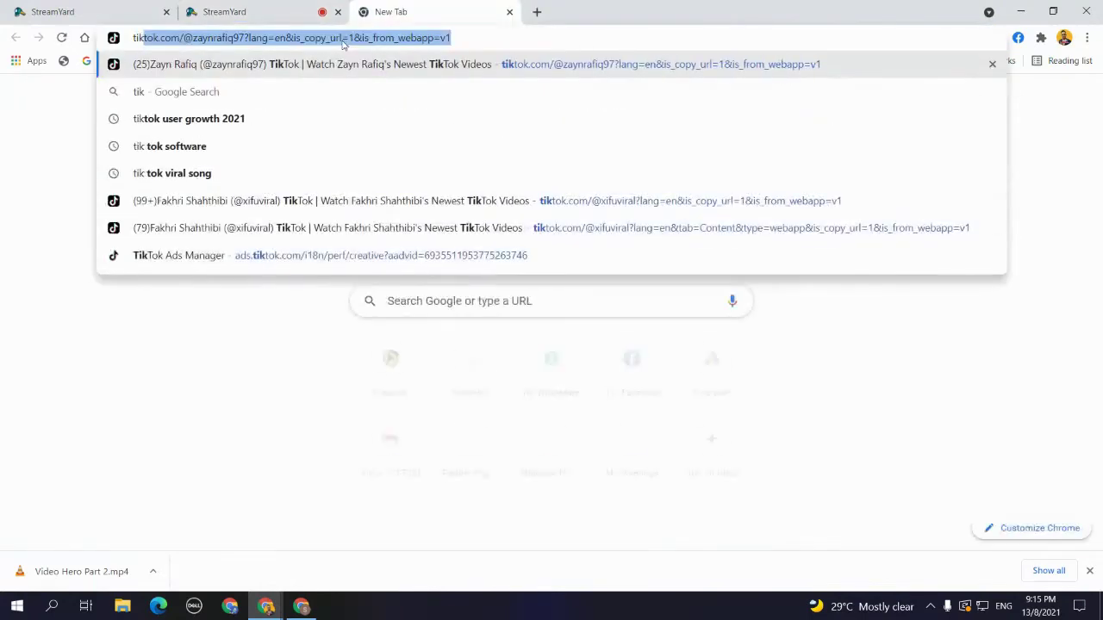
pyautogui.click(218, 255)
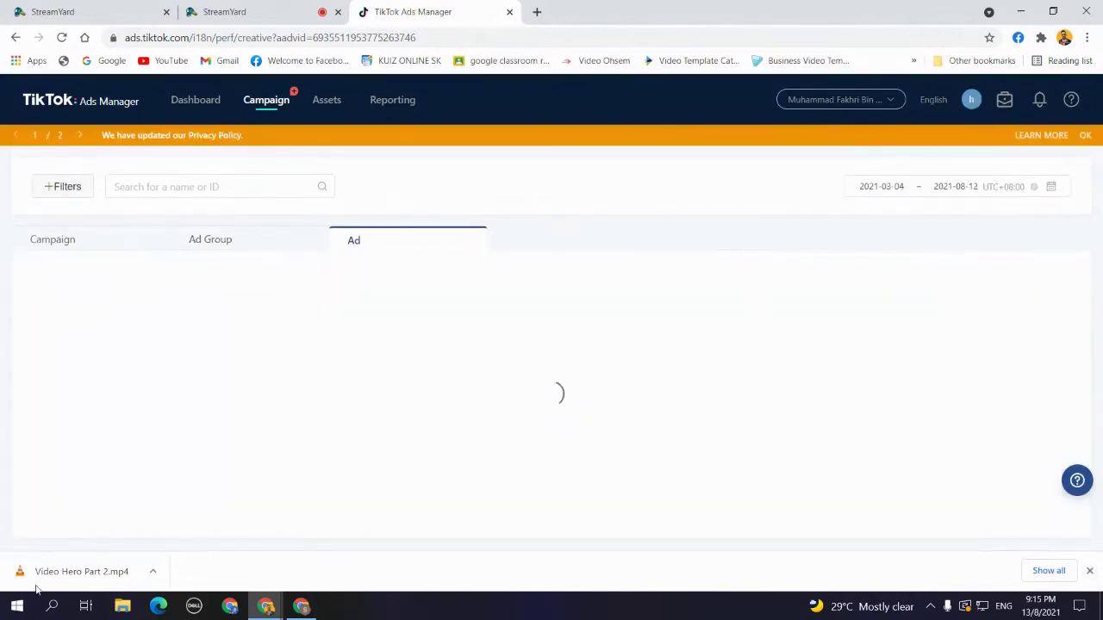
pyautogui.click(200, 10)
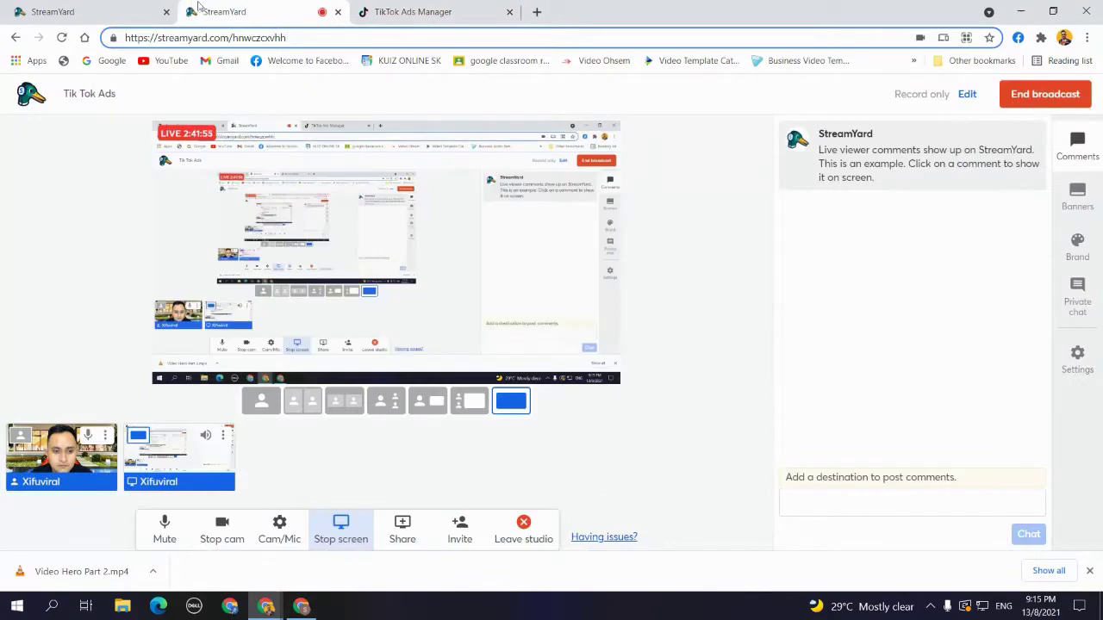
pyautogui.click(471, 7)
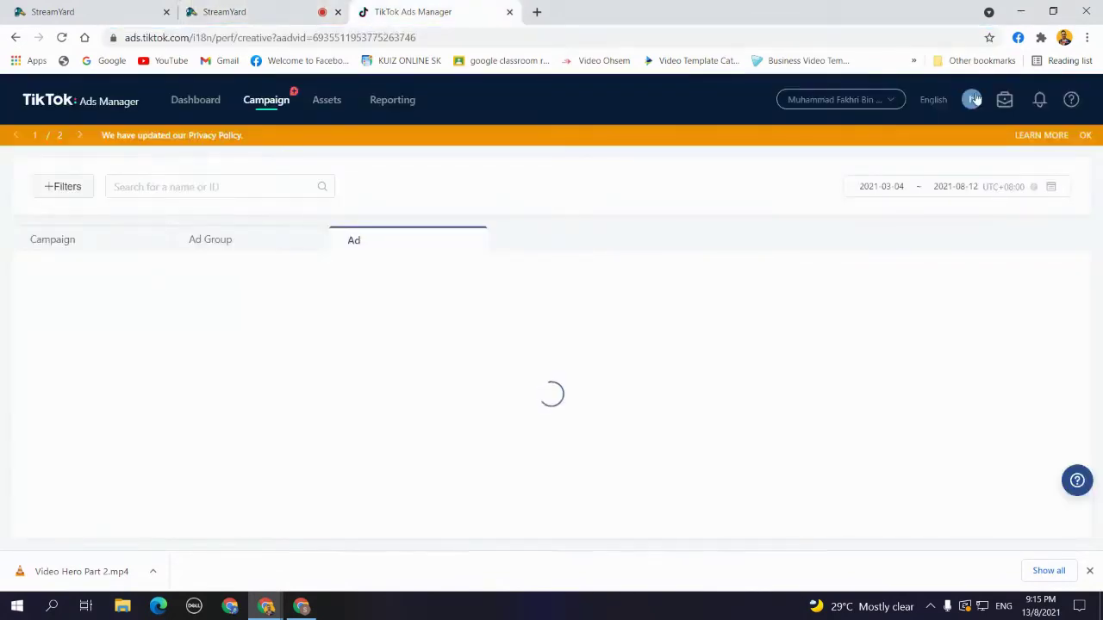
# Step: Go to the account's Payment page and open, then close, the Add Balance form twice
pyautogui.moveTo(972, 99)
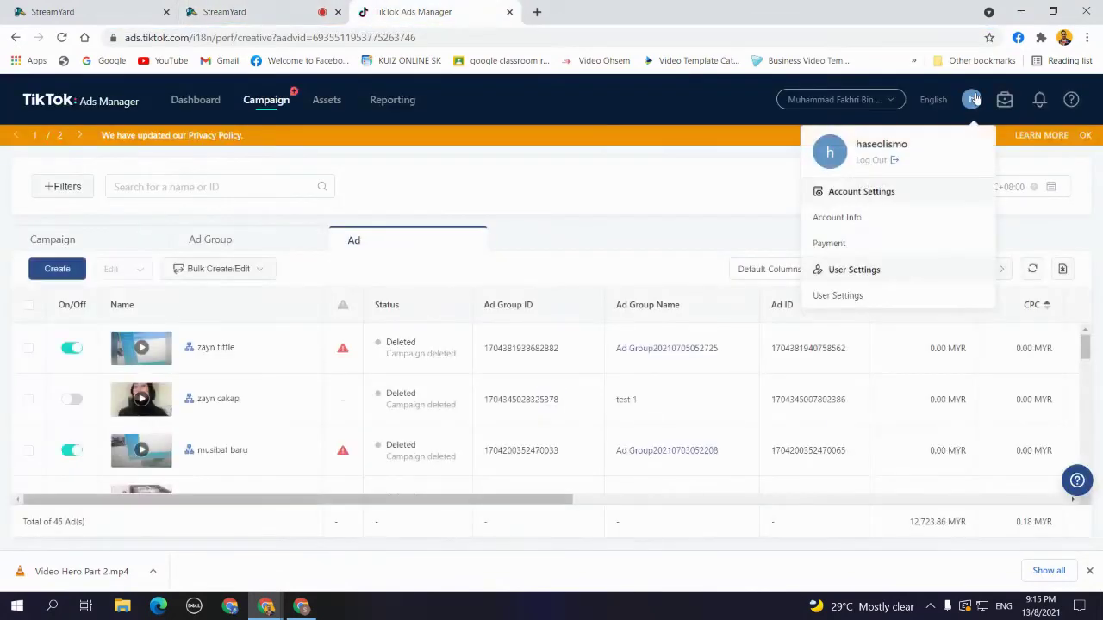
pyautogui.click(831, 244)
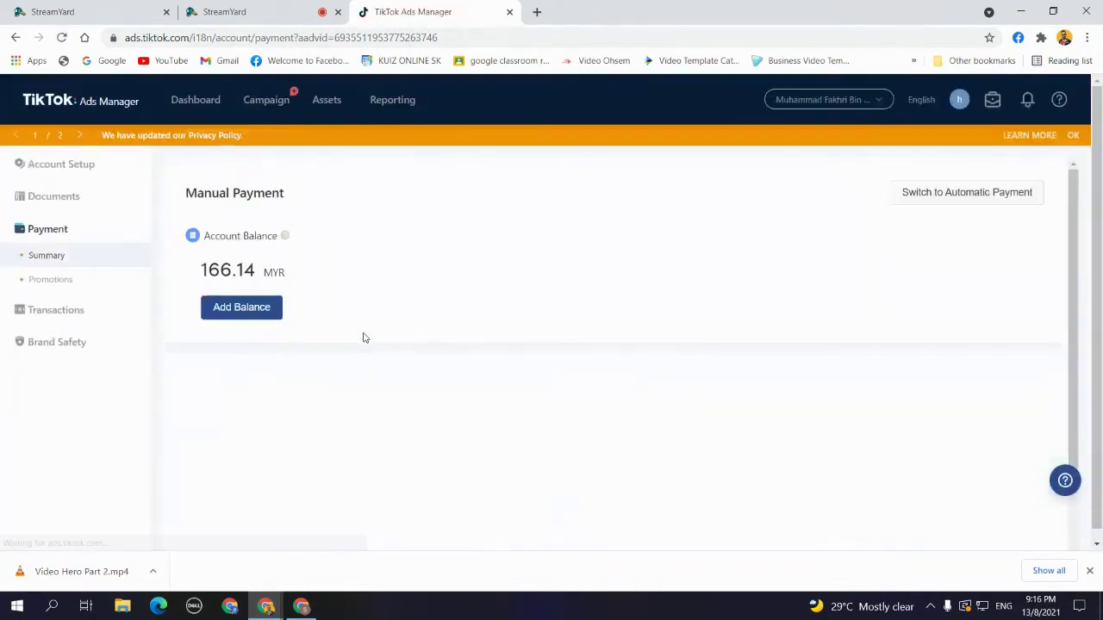
pyautogui.click(244, 316)
pyautogui.click(828, 174)
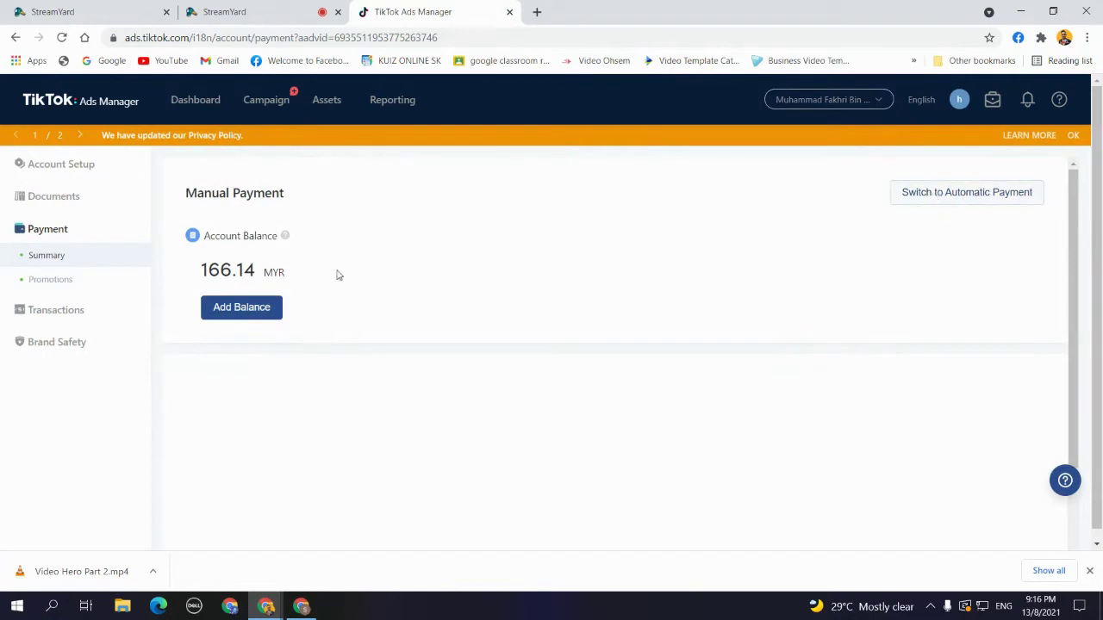
pyautogui.click(239, 312)
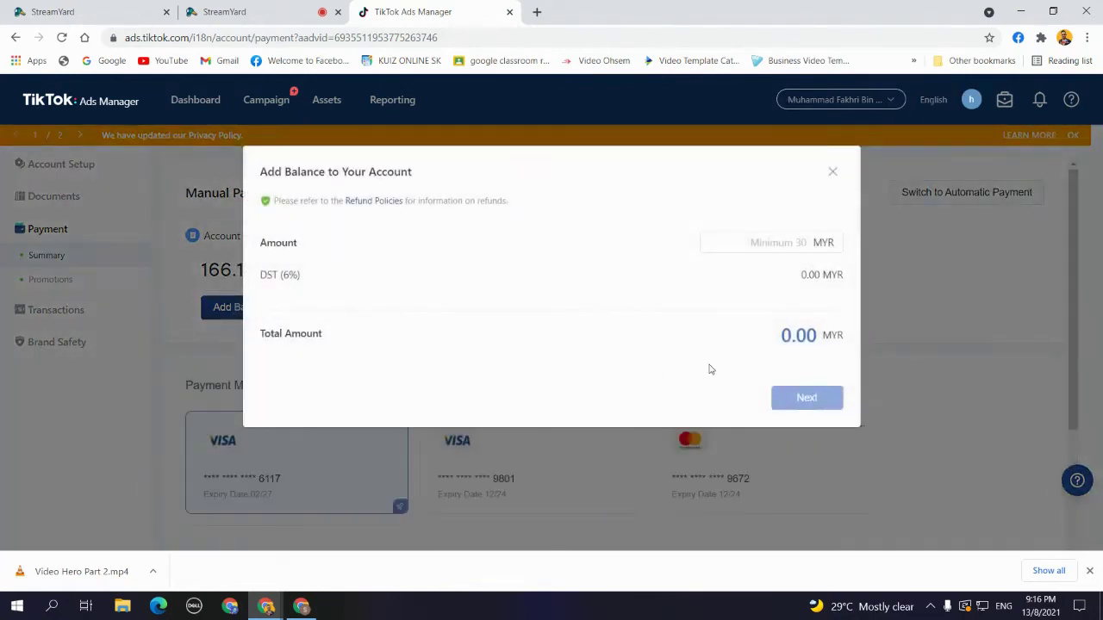
pyautogui.click(831, 171)
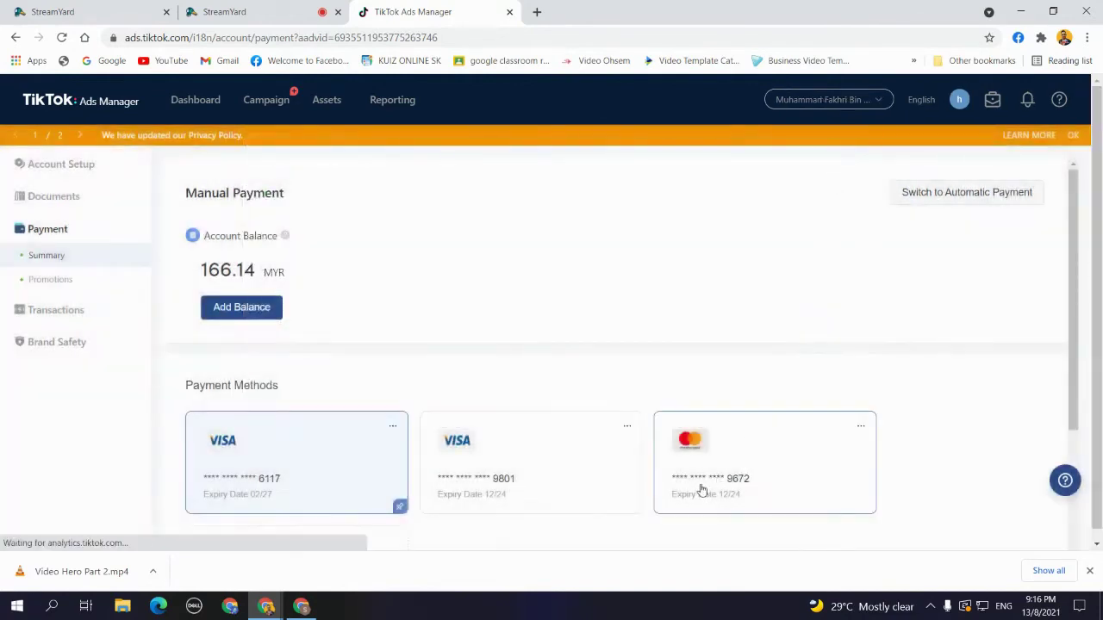
# Step: Start adding a credit or debit card payment method, cancel it, and dismiss the privacy policy notice
pyautogui.scroll(-2, 384, 360)
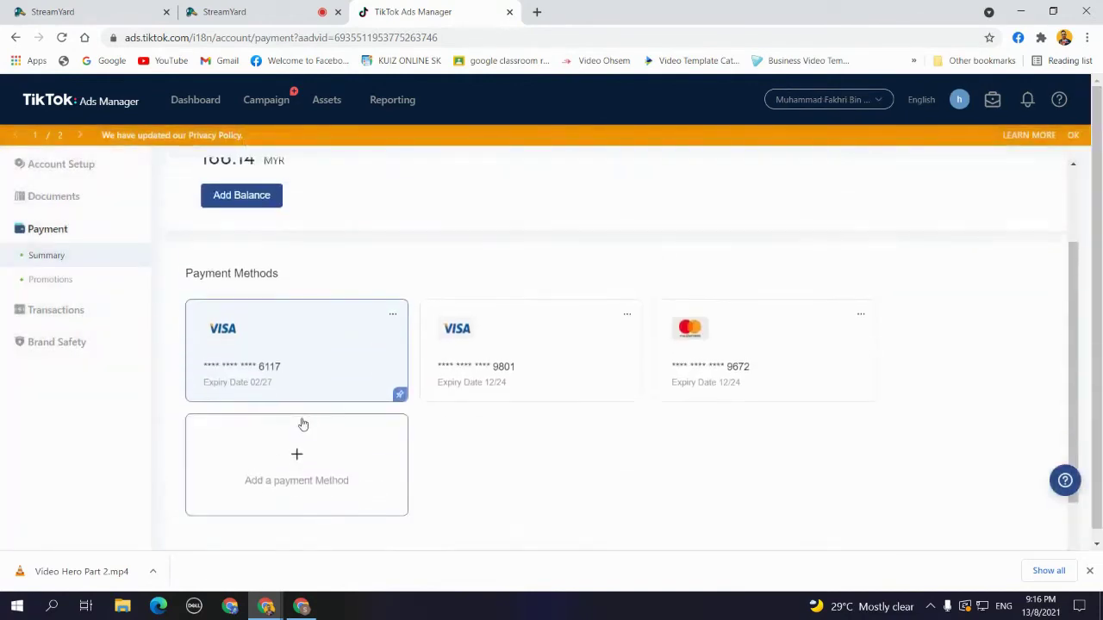
pyautogui.scroll(2, 284, 361)
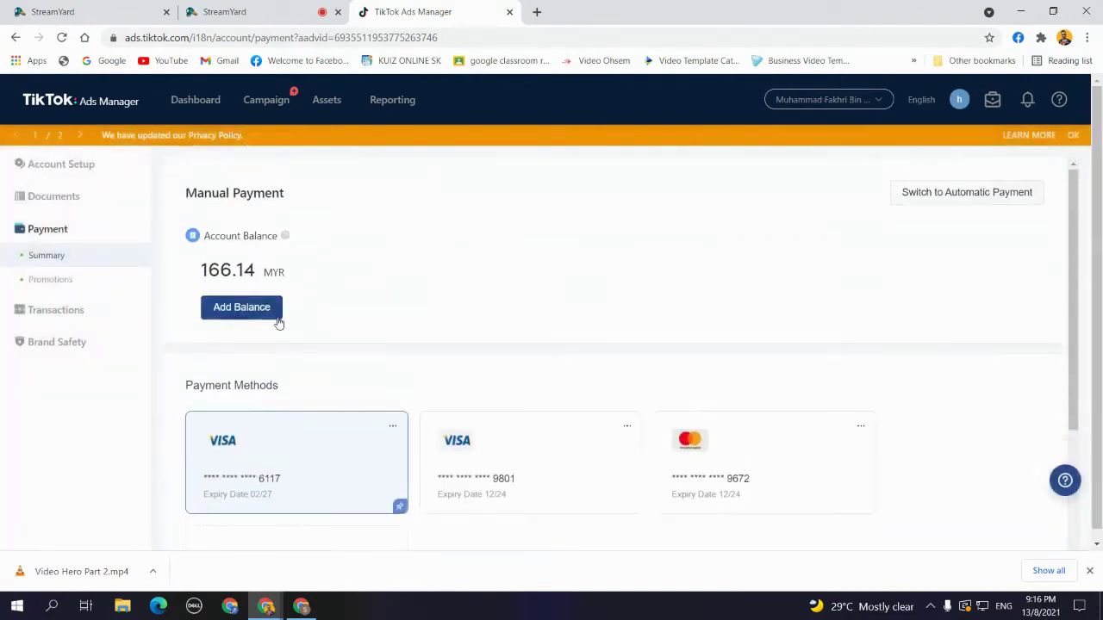
pyautogui.scroll(-1, 344, 371)
pyautogui.scroll(-1, 658, 423)
pyautogui.click(275, 386)
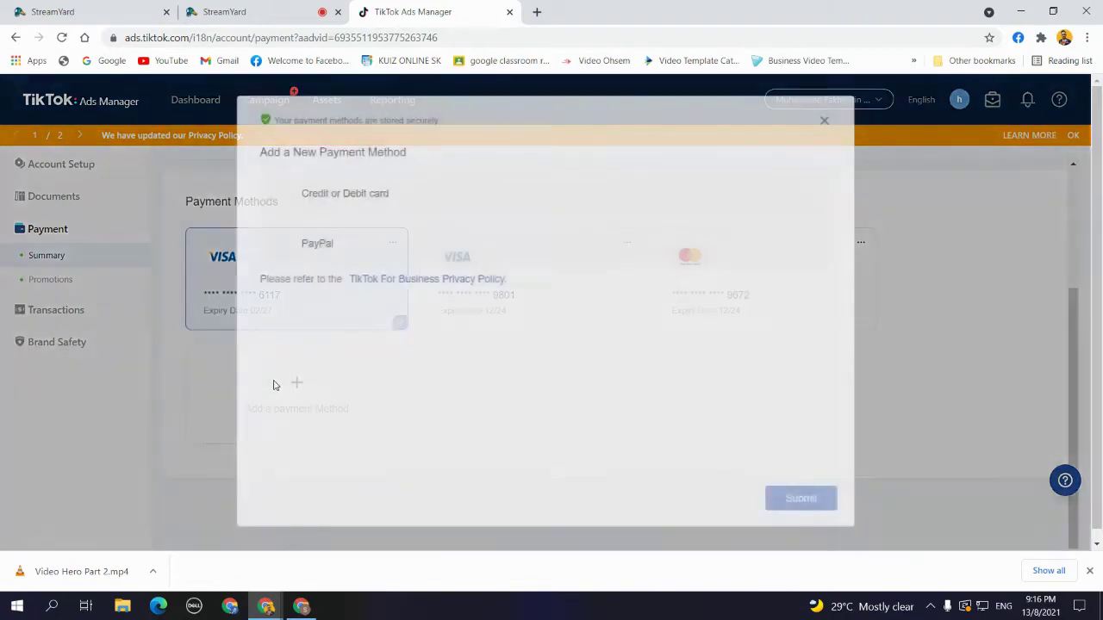
pyautogui.click(323, 198)
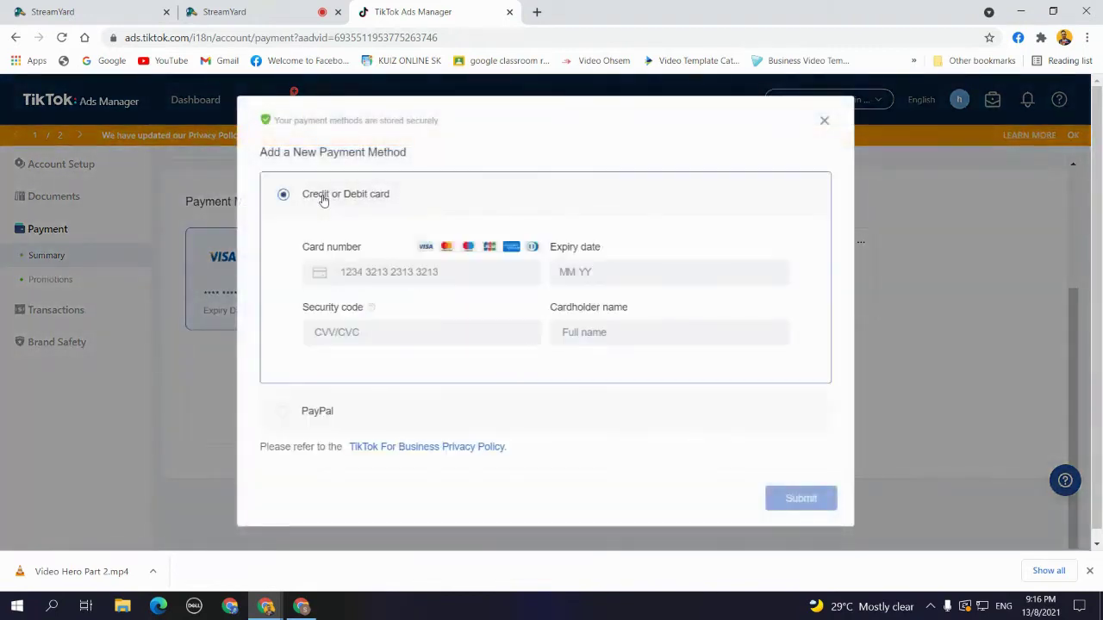
pyautogui.click(436, 272)
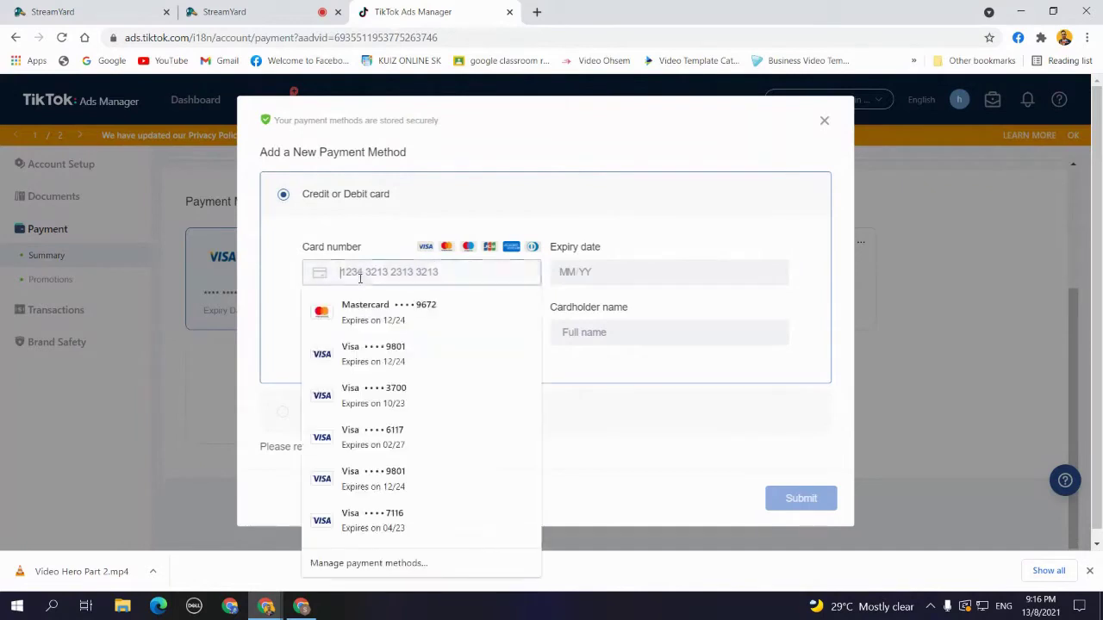
pyautogui.click(545, 349)
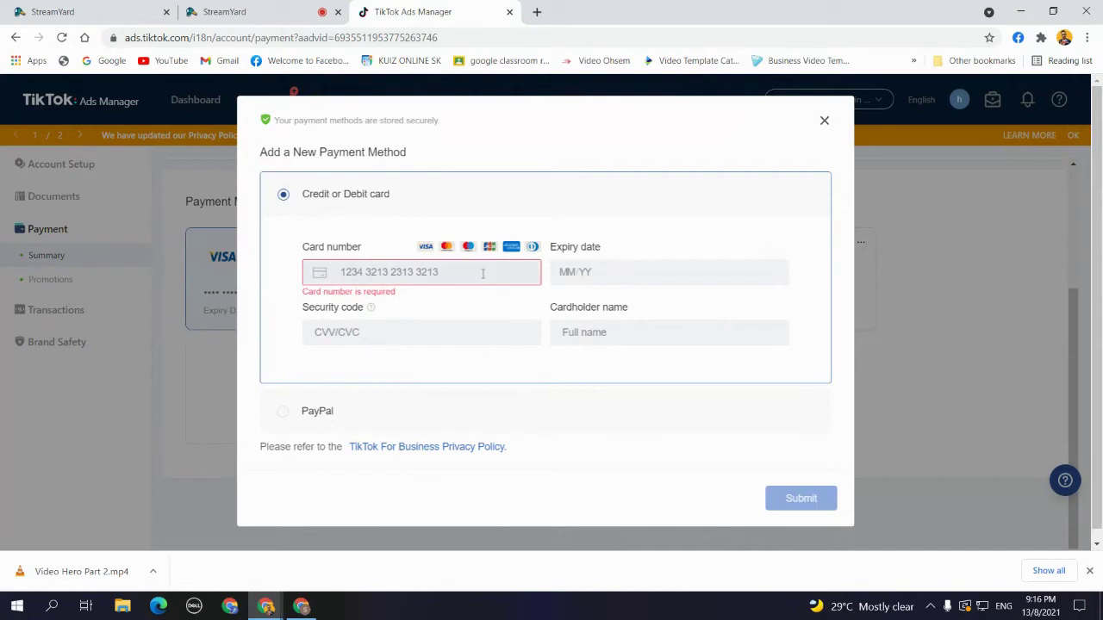
pyautogui.click(826, 122)
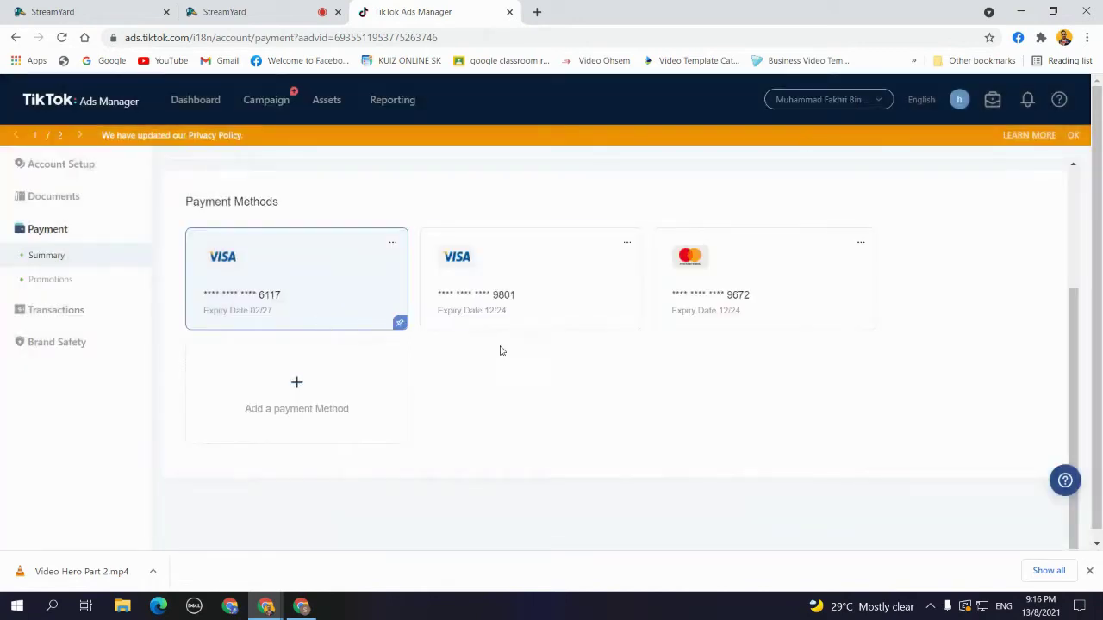
pyautogui.click(1072, 136)
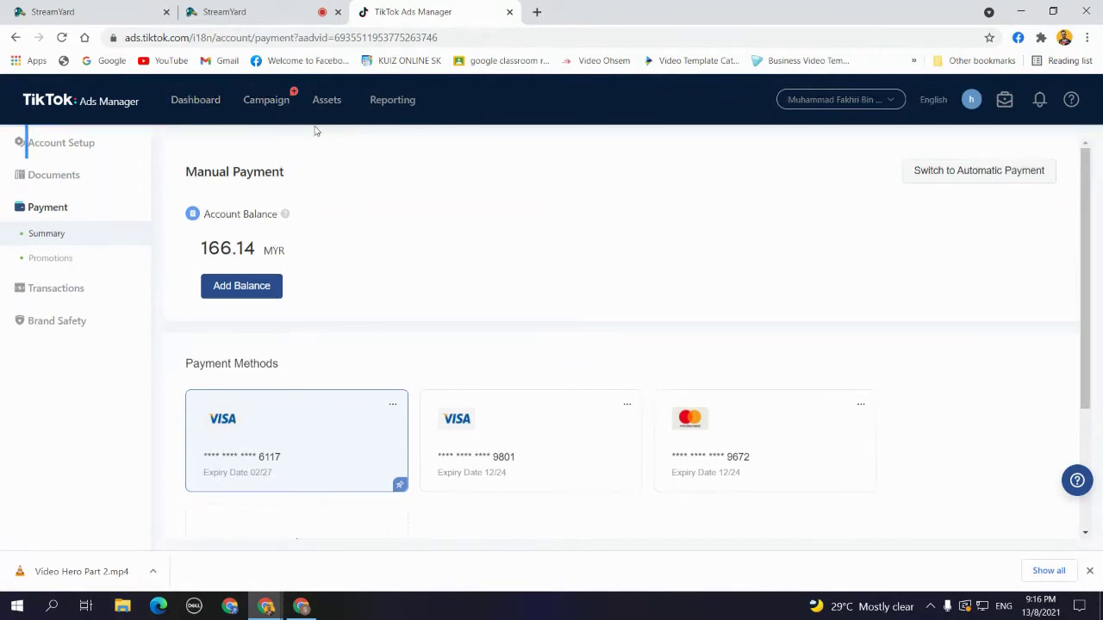
# Step: Open the Campaign list and highlight the 12,663.24 MYR cost and 7,890,111 impressions totals
pyautogui.click(256, 108)
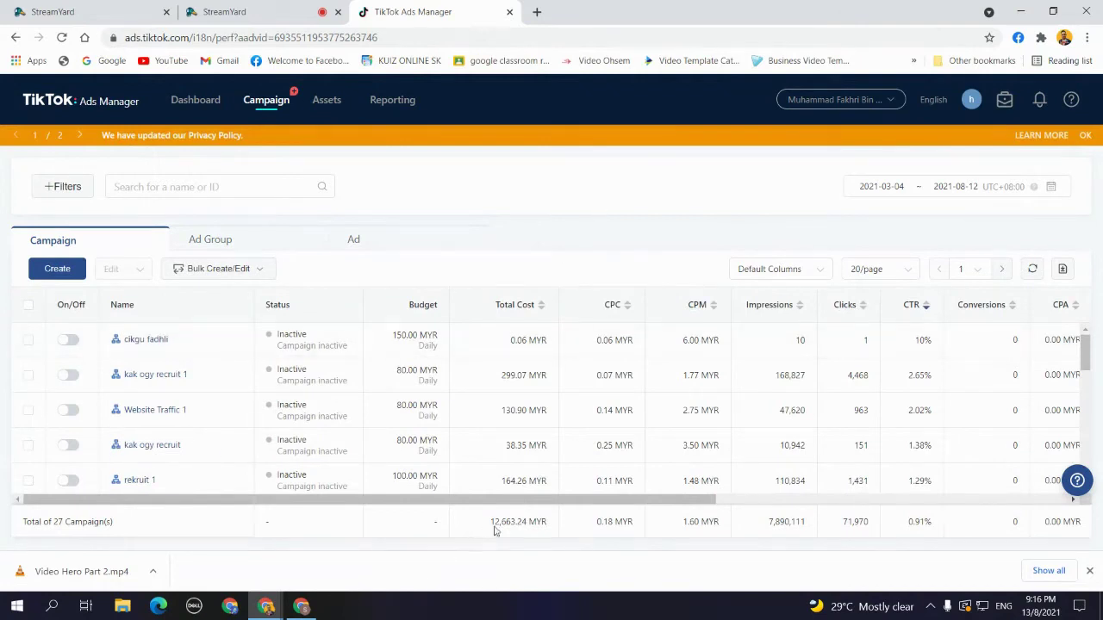
pyautogui.moveTo(490, 522); pyautogui.dragTo(546, 522)
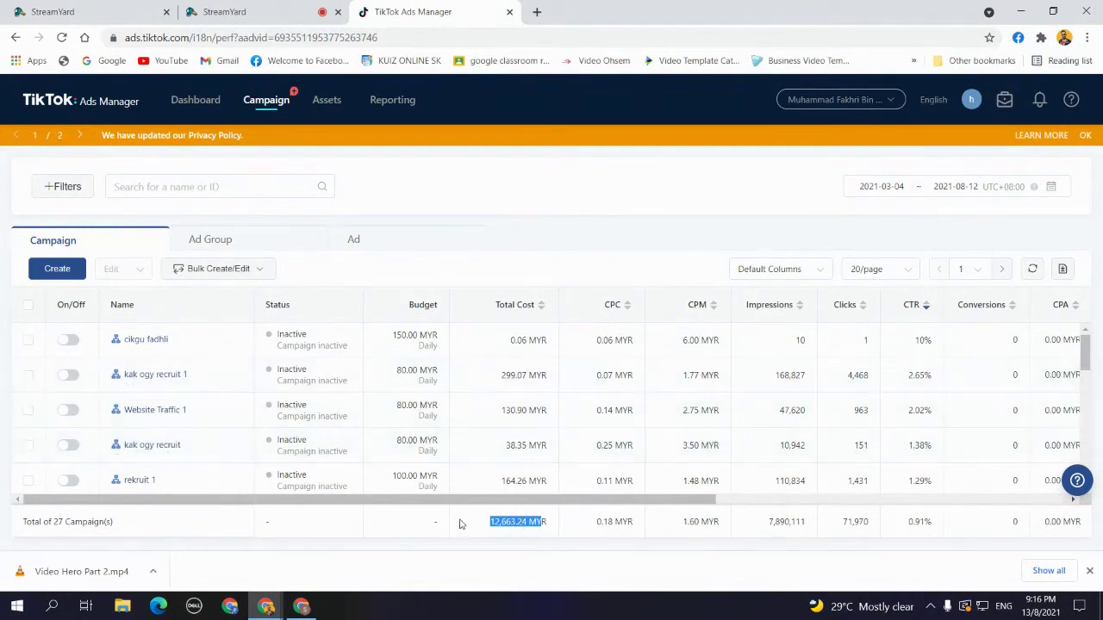
pyautogui.click(488, 536)
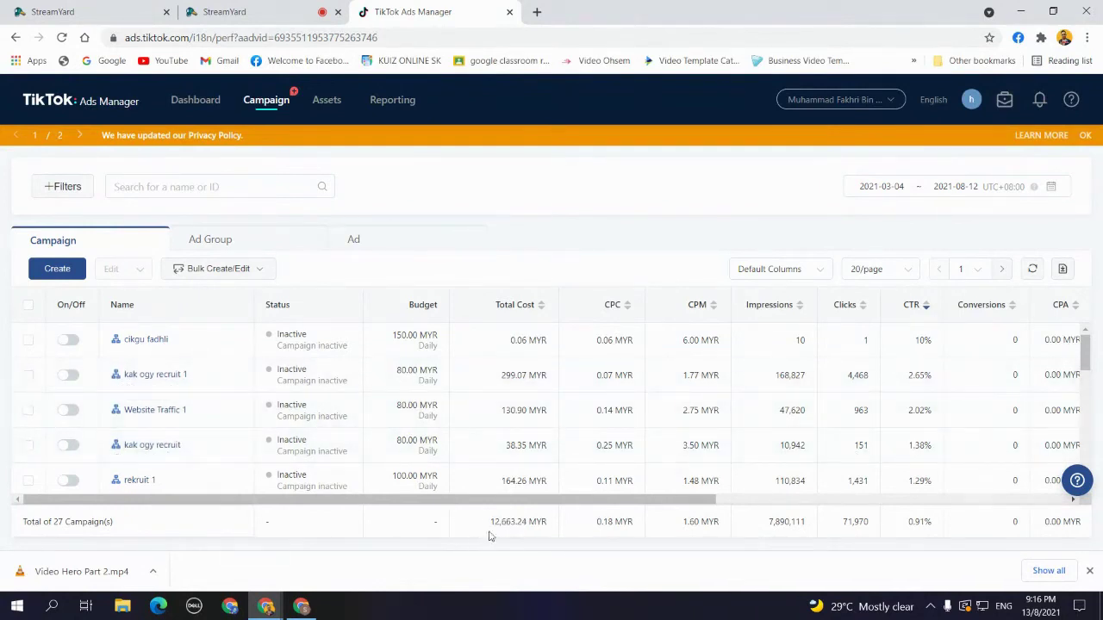
pyautogui.moveTo(764, 530); pyautogui.dragTo(812, 529)
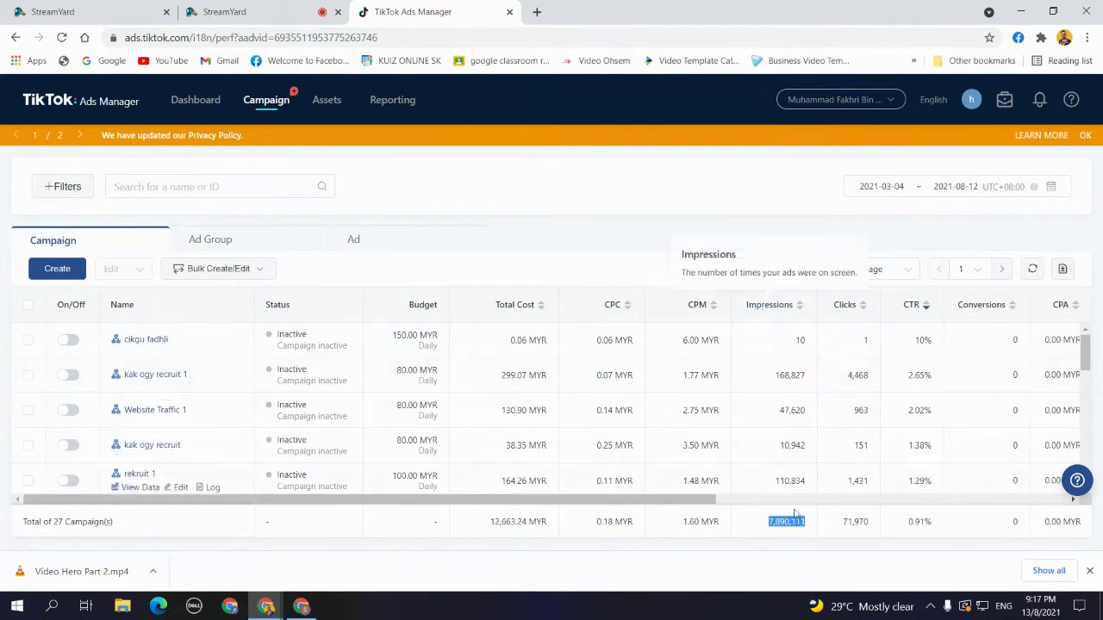
pyautogui.click(775, 541)
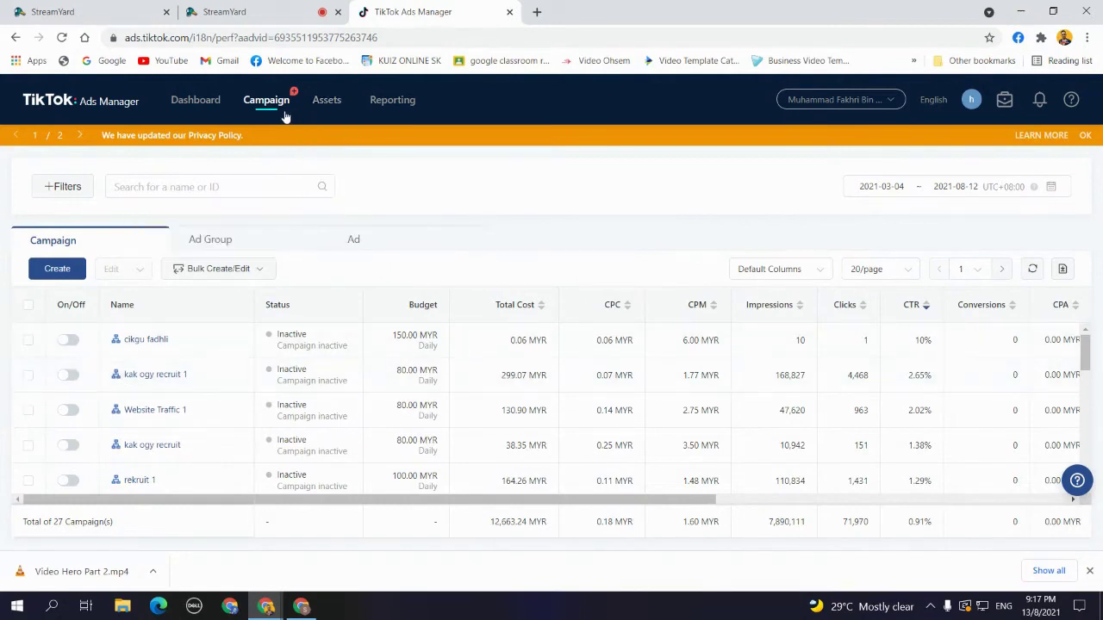
# Step: Create a new campaign and resume the saved draft with the Traffic objective
pyautogui.click(56, 268)
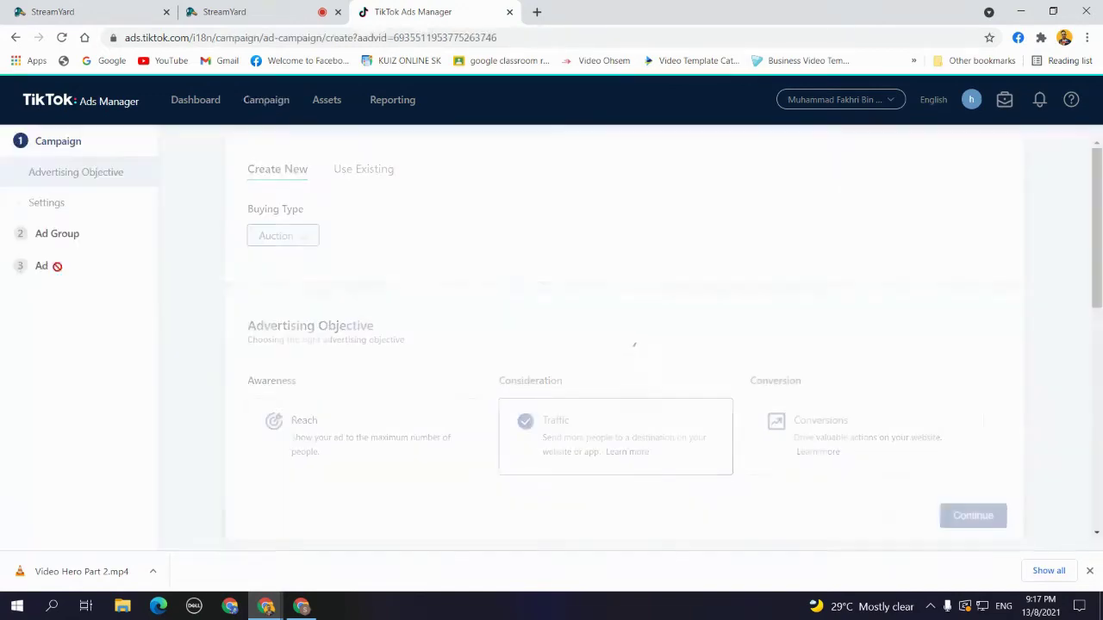
pyautogui.scroll(-3, 566, 298)
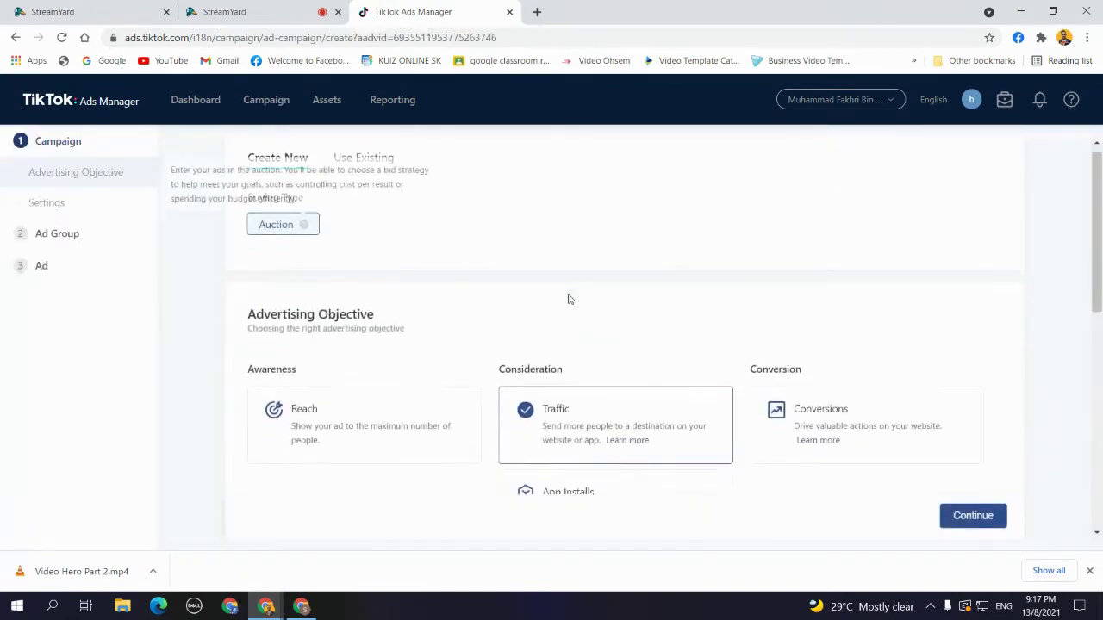
pyautogui.scroll(2, 474, 256)
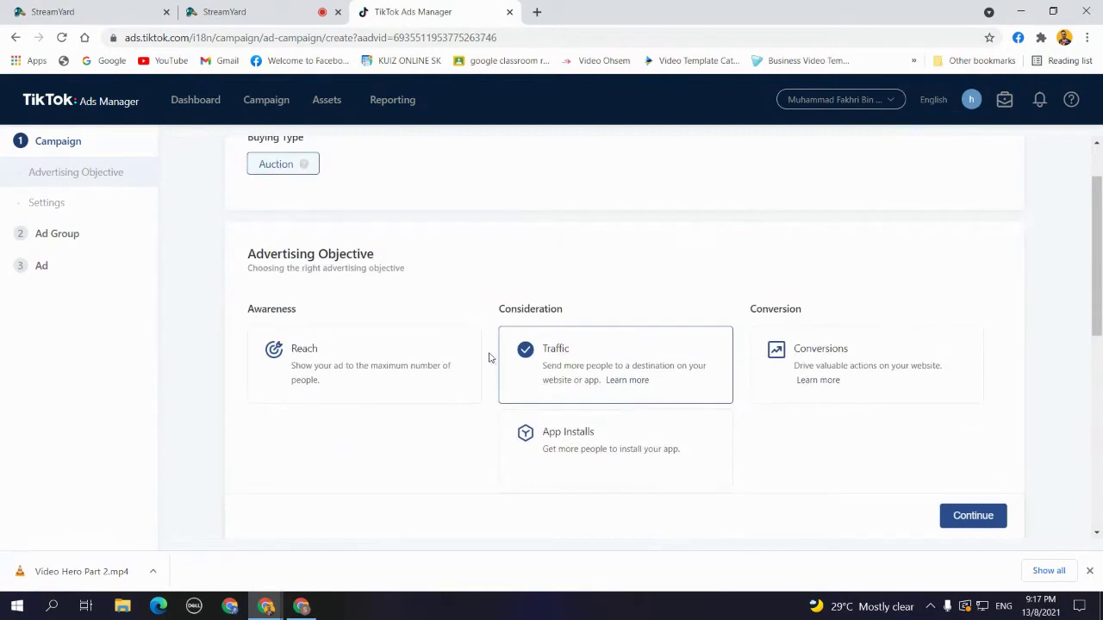
pyautogui.moveTo(311, 253); pyautogui.dragTo(362, 268)
pyautogui.click(245, 251)
pyautogui.click(801, 358)
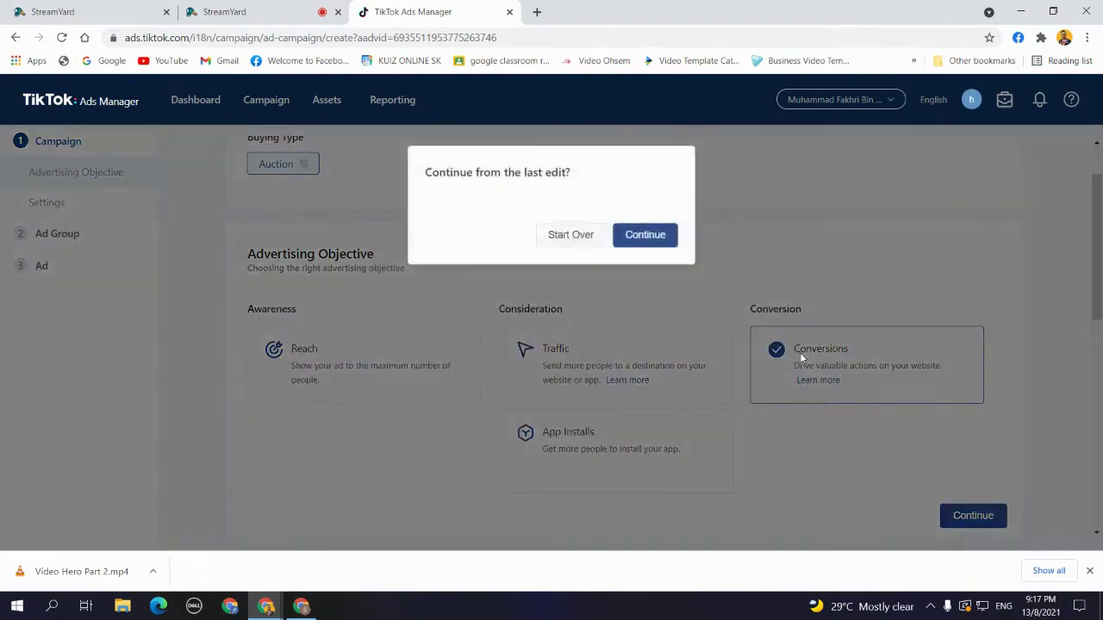
pyautogui.click(647, 243)
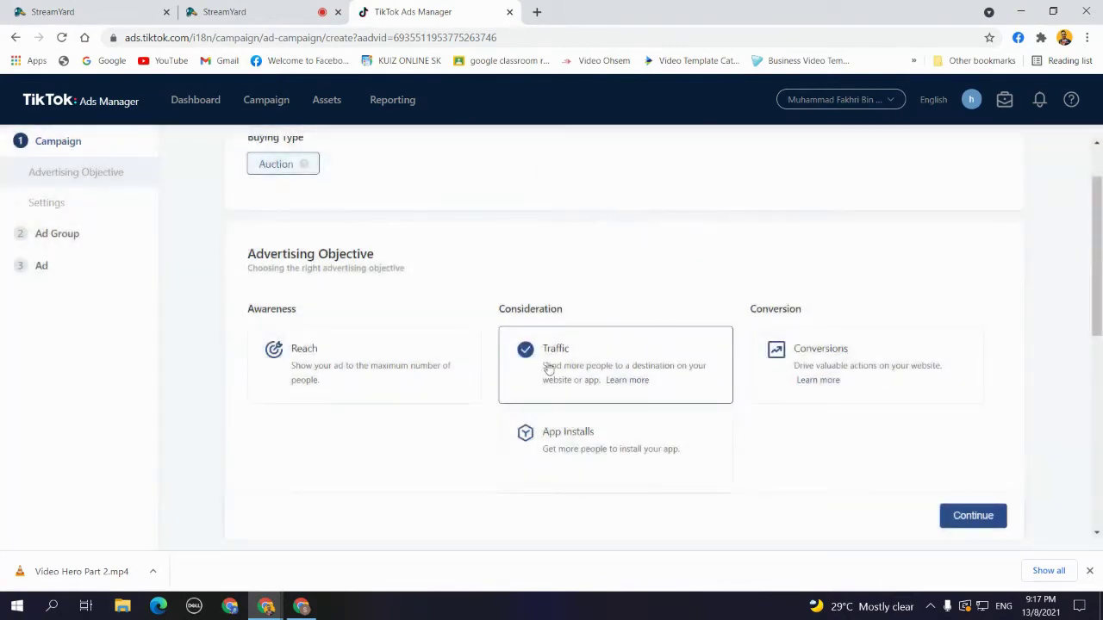
pyautogui.scroll(-1, 552, 344)
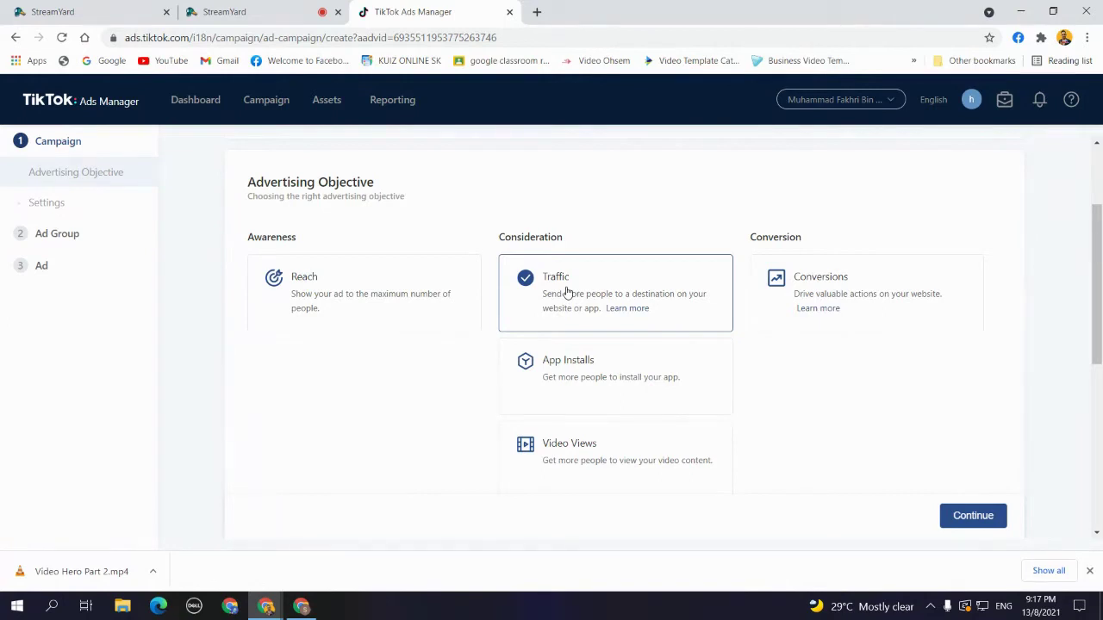
pyautogui.scroll(-3, 568, 291)
pyautogui.scroll(1, 560, 206)
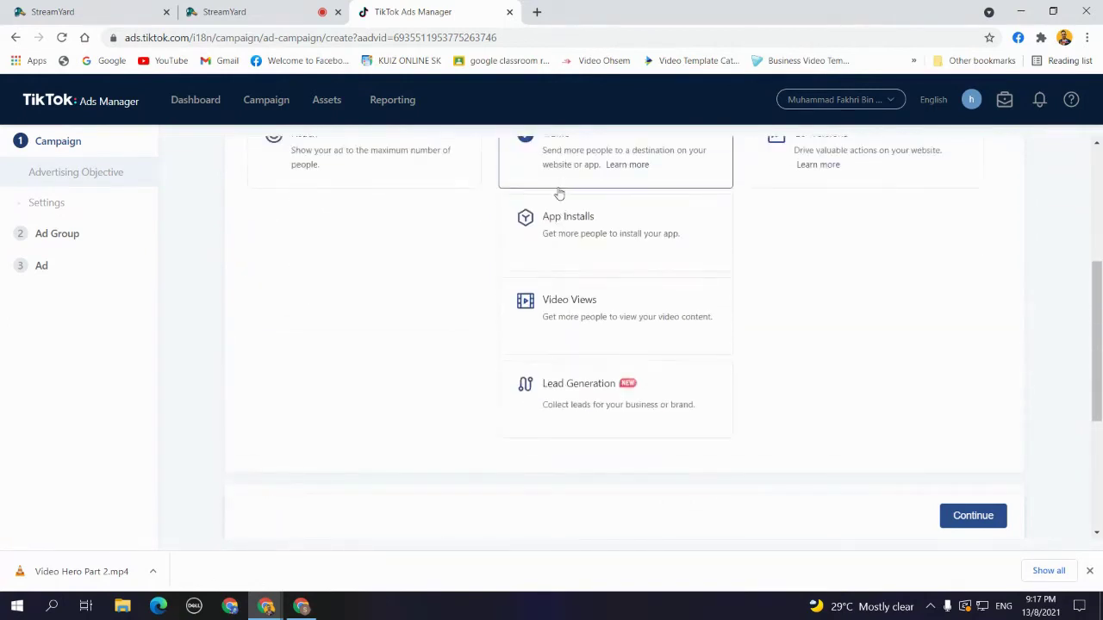
pyautogui.scroll(-3, 559, 195)
pyautogui.click(347, 313)
# Step: Rename the campaign to 'test 4' and toggle the No Limit budget option on and off
pyautogui.moveTo(352, 315); pyautogui.dragTo(243, 324)
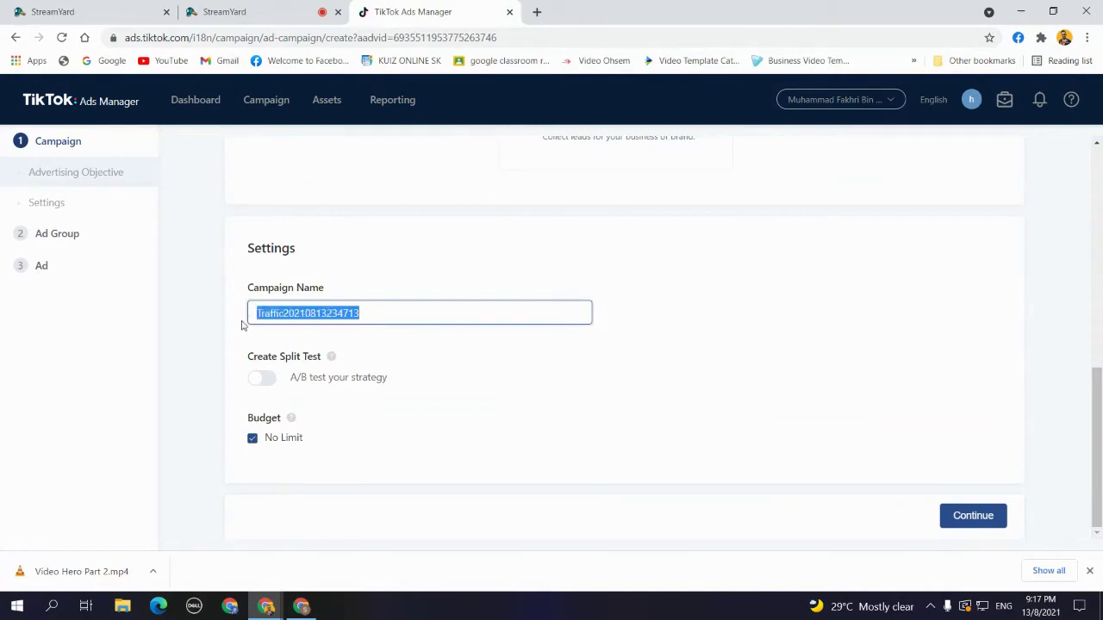
pyautogui.write('test 4')
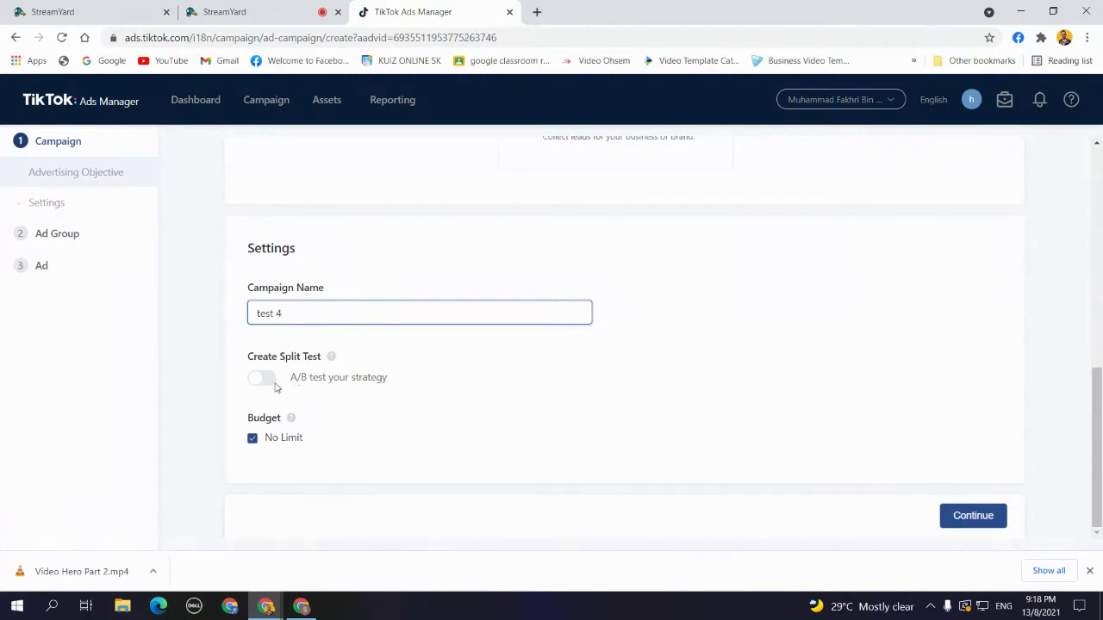
pyautogui.click(252, 438)
pyautogui.click(252, 438)
pyautogui.click(253, 441)
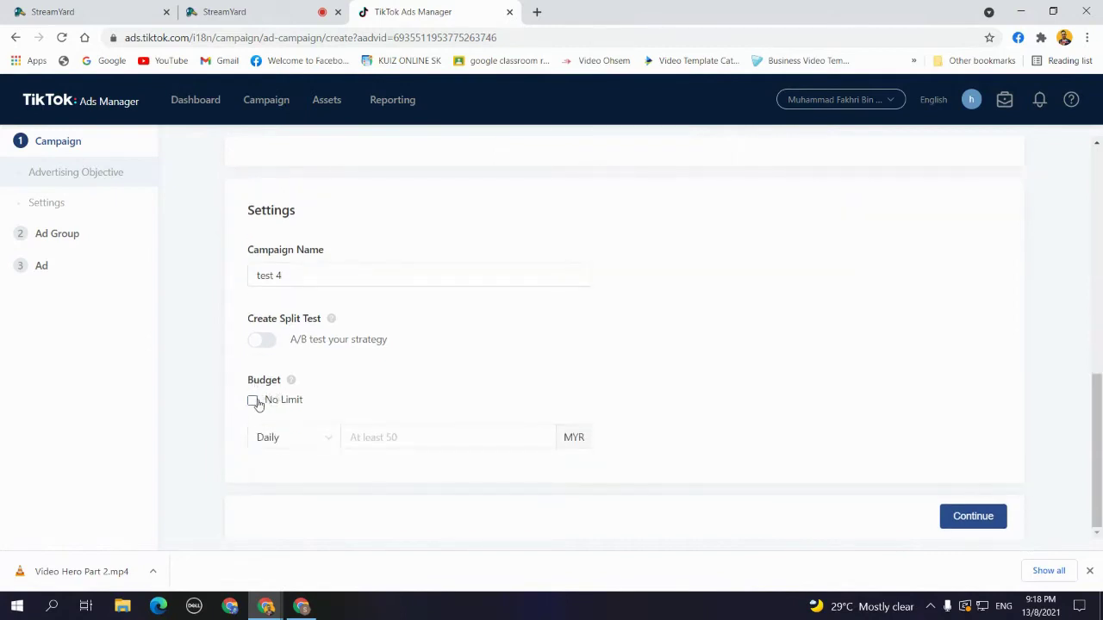
pyautogui.click(252, 438)
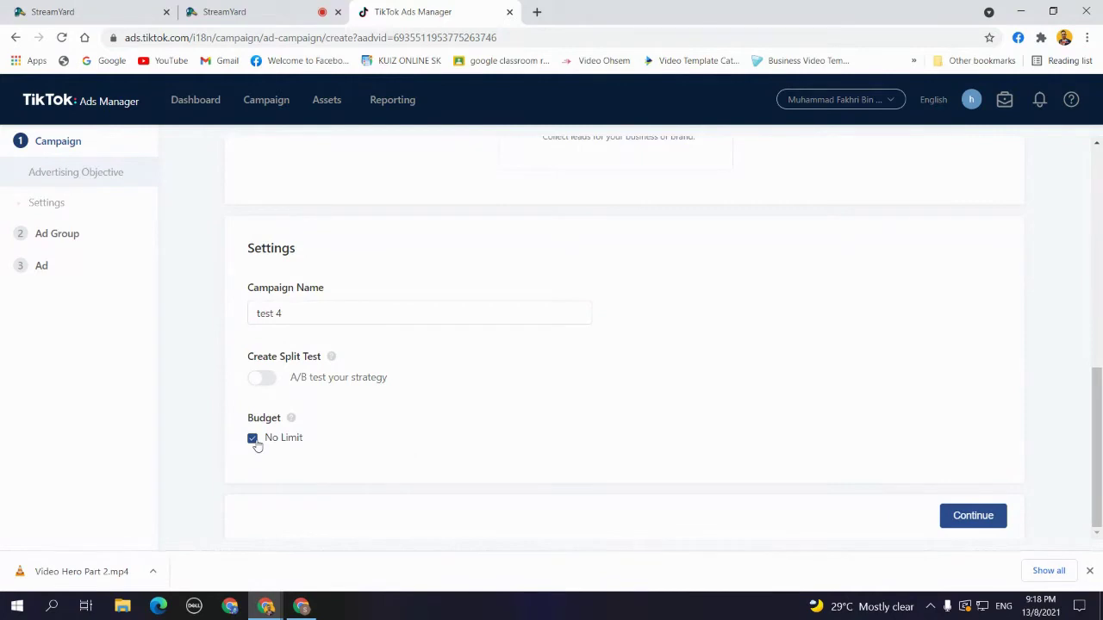
pyautogui.scroll(3, 344, 172)
pyautogui.scroll(-3, 328, 259)
# Step: Turn off No Limit and set a daily budget of 50.00 MYR
pyautogui.click(260, 440)
pyautogui.click(395, 476)
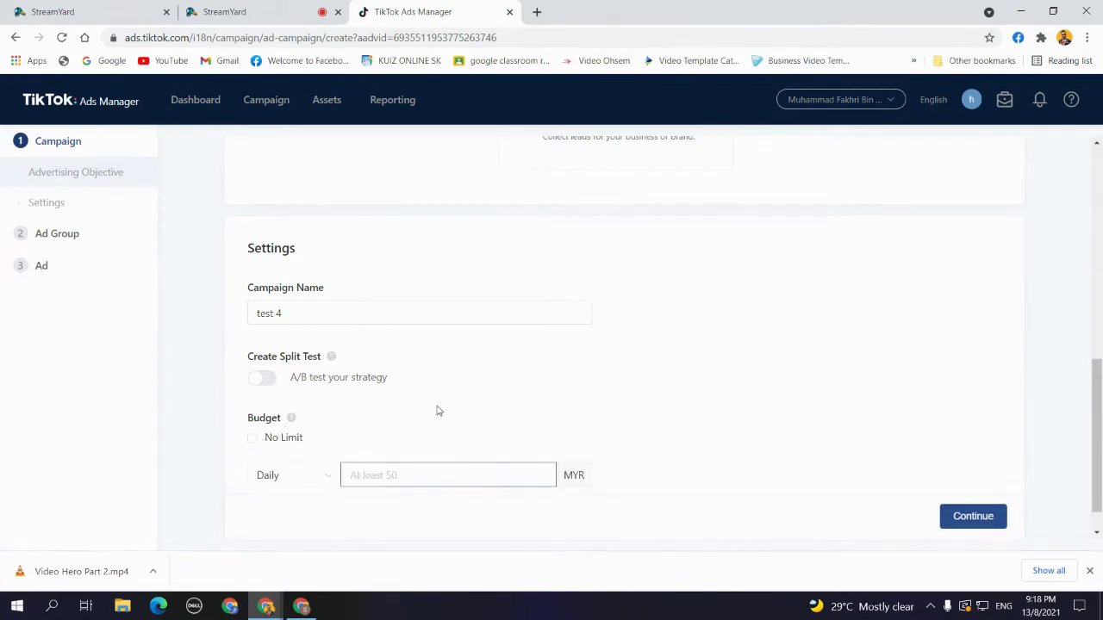
pyautogui.write('50.00')
pyautogui.click(437, 409)
pyautogui.scroll(-1, 465, 379)
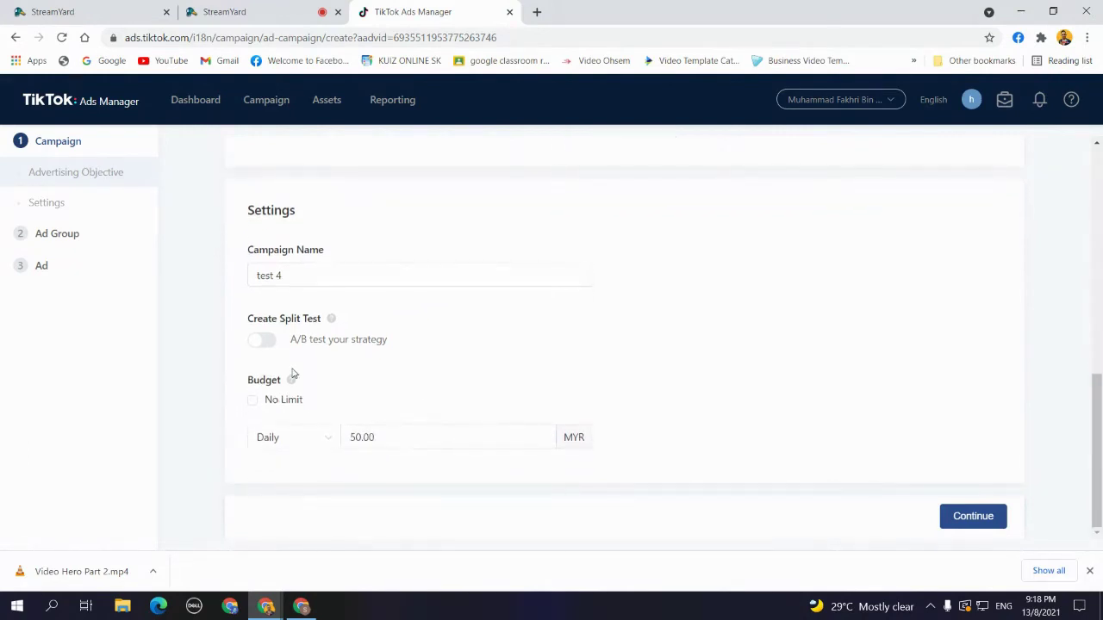
pyautogui.moveTo(291, 381)
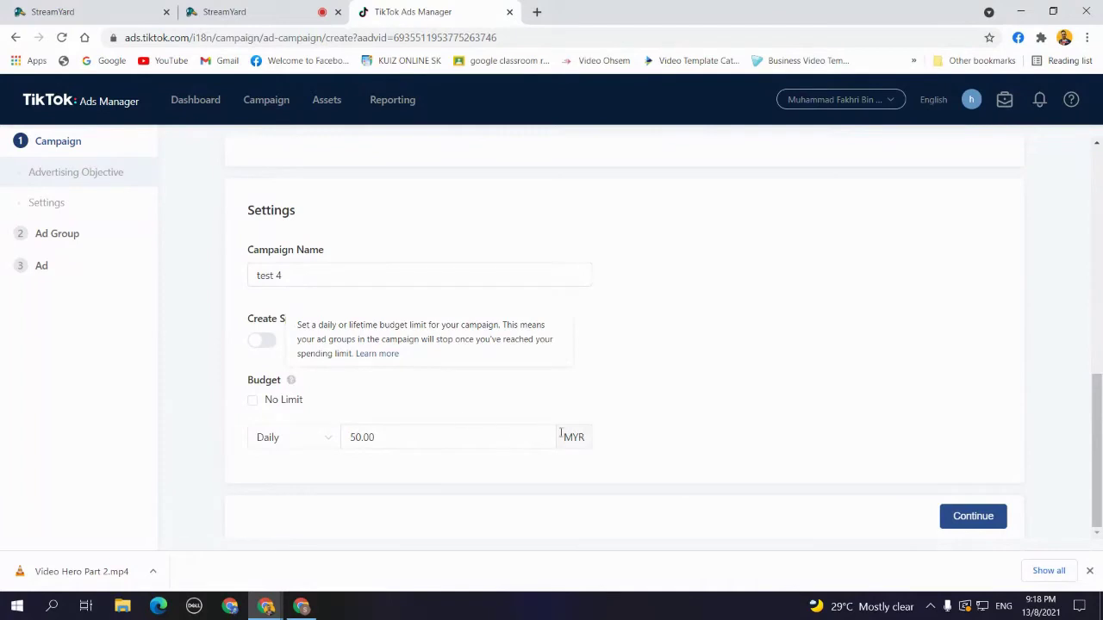
# Step: Continue to the Ad Group step and replace the default ad group name with 'marketing'
pyautogui.click(974, 517)
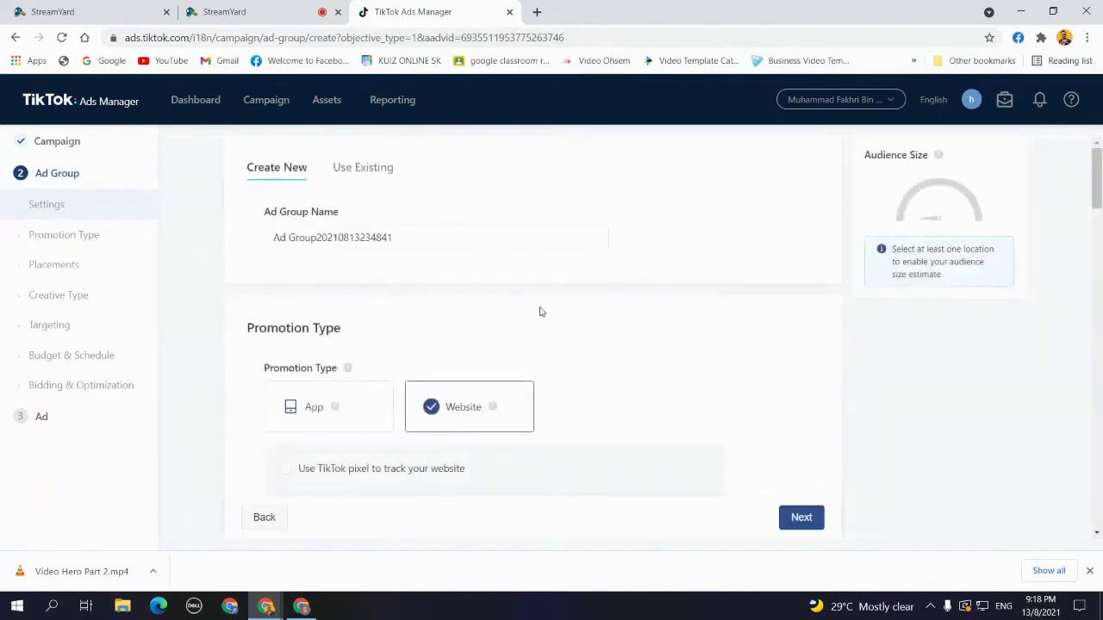
pyautogui.click(417, 234)
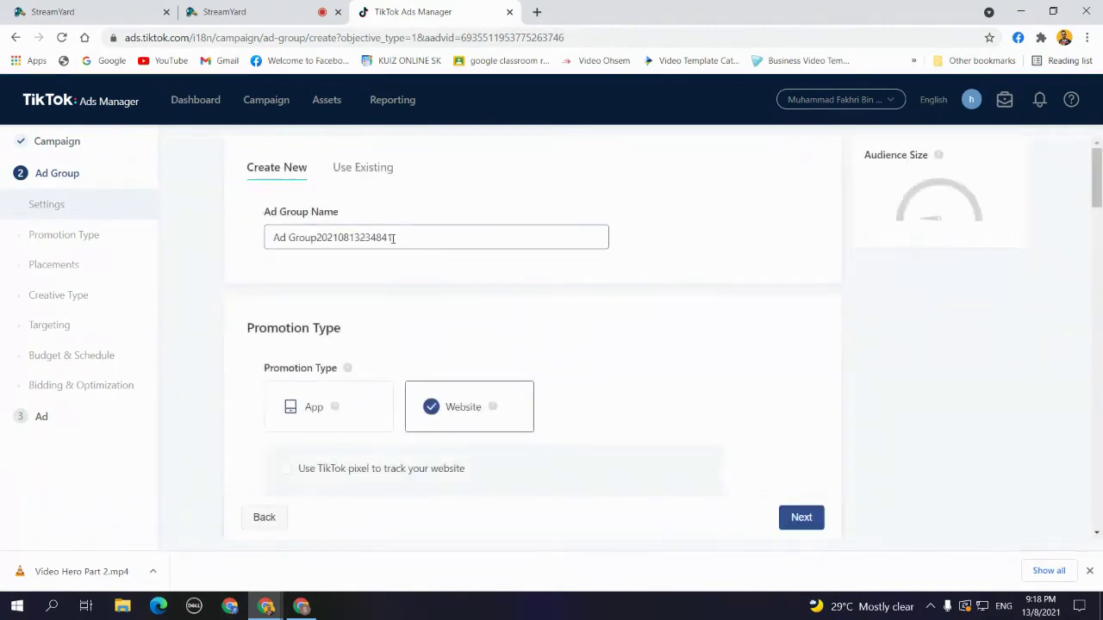
pyautogui.moveTo(418, 234); pyautogui.dragTo(238, 220)
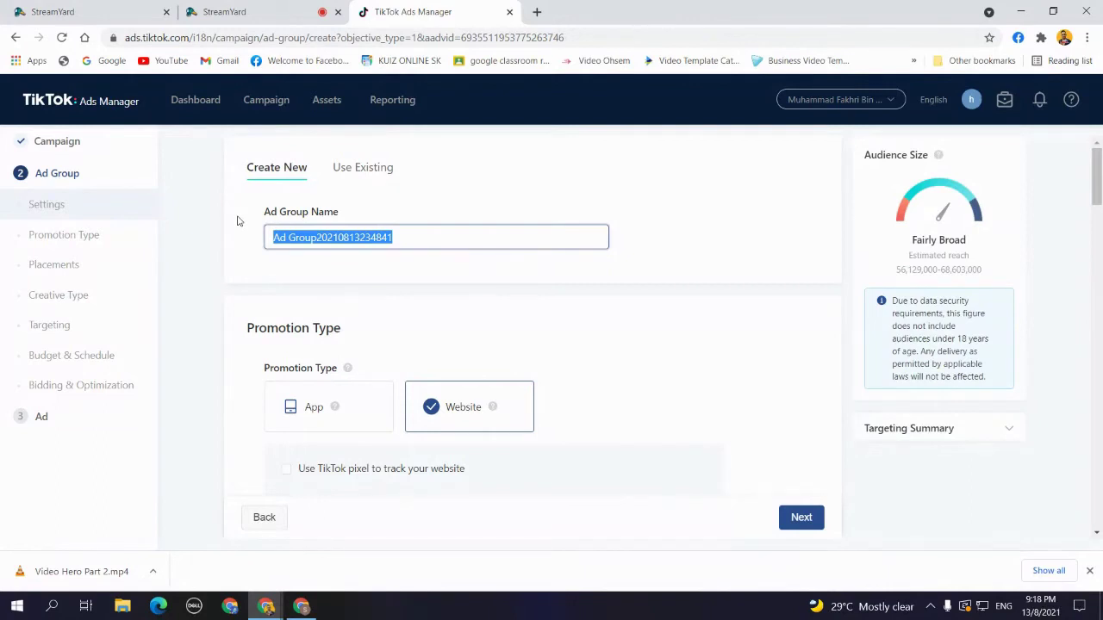
pyautogui.press('BackSpace')
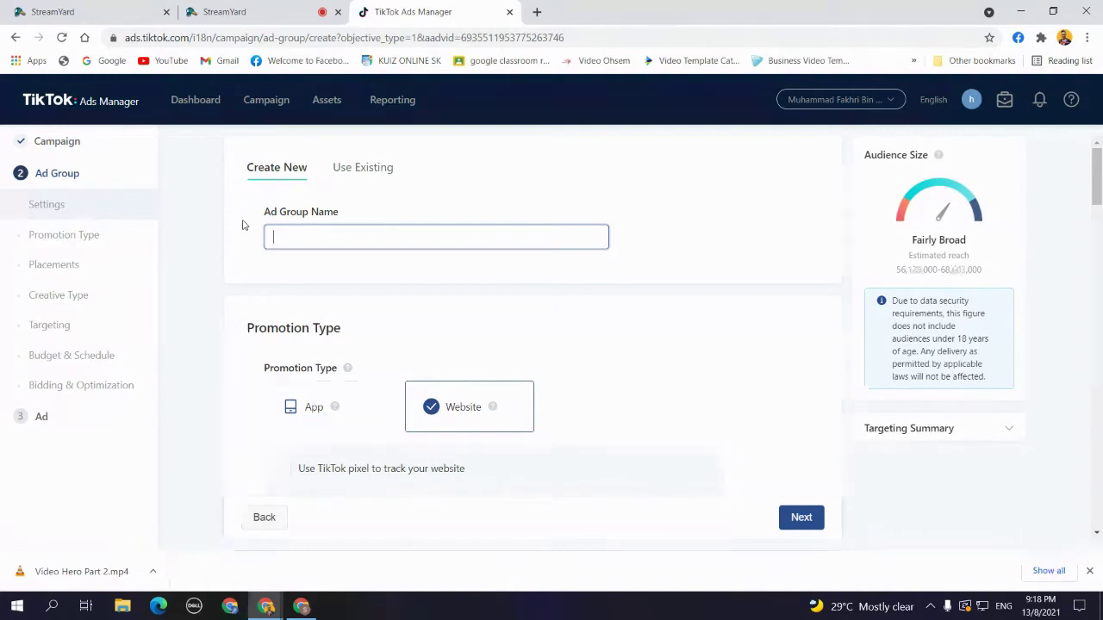
pyautogui.write('marketing')
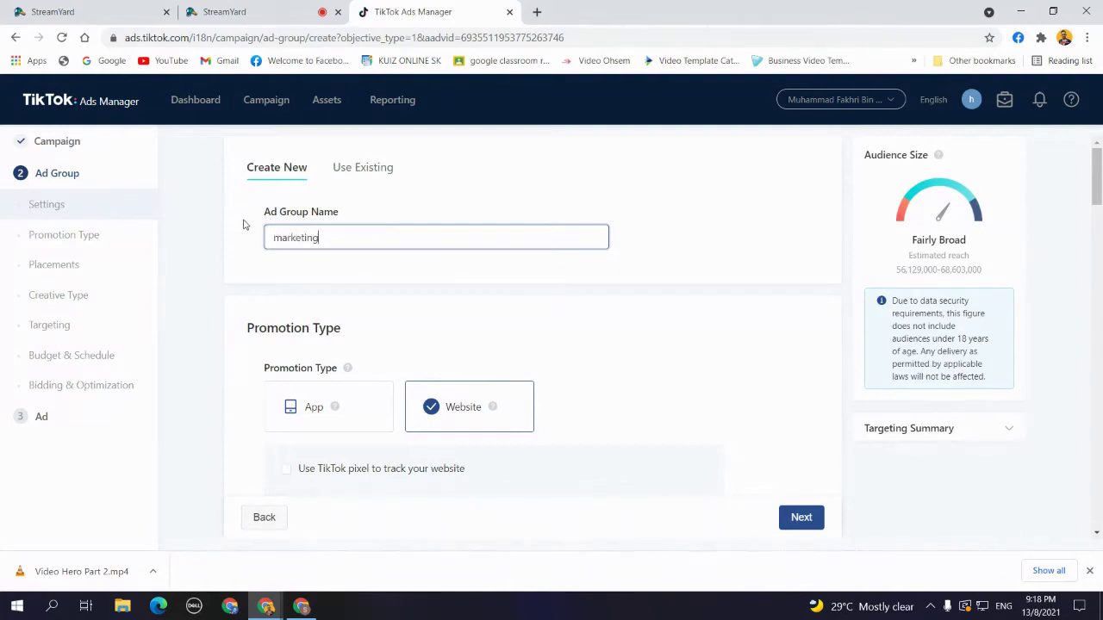
pyautogui.scroll(-3, 382, 244)
pyautogui.scroll(1, 352, 288)
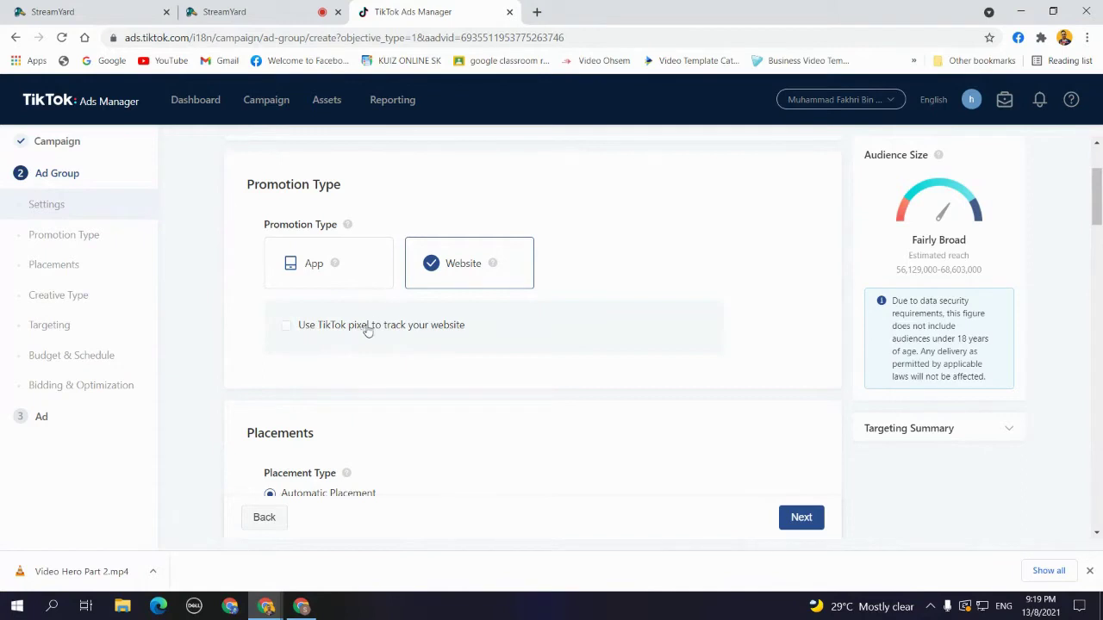
# Step: Switch to Select Placement and uncheck News Feed App Series and Pangle, leaving only TikTok
pyautogui.scroll(-1, 364, 327)
pyautogui.scroll(-1, 379, 284)
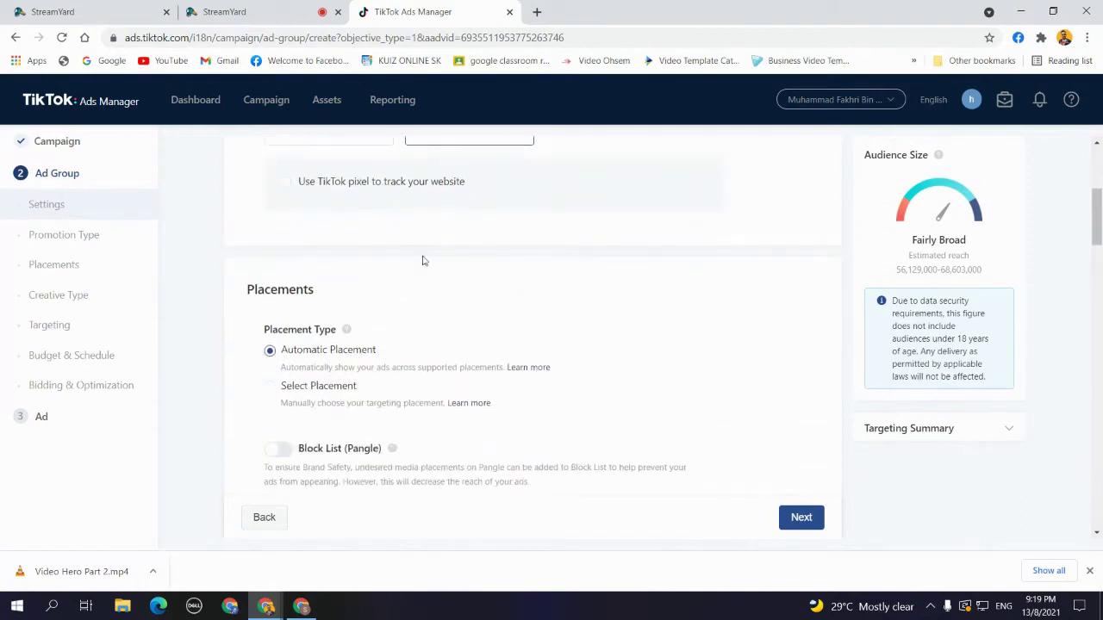
pyautogui.scroll(-2, 344, 267)
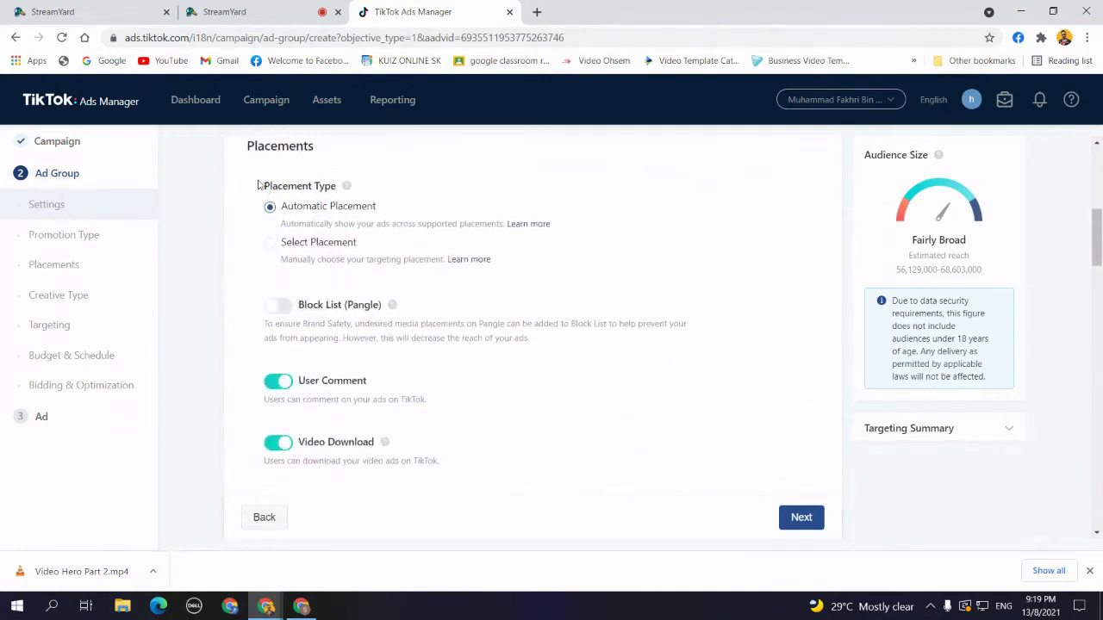
pyautogui.click(268, 244)
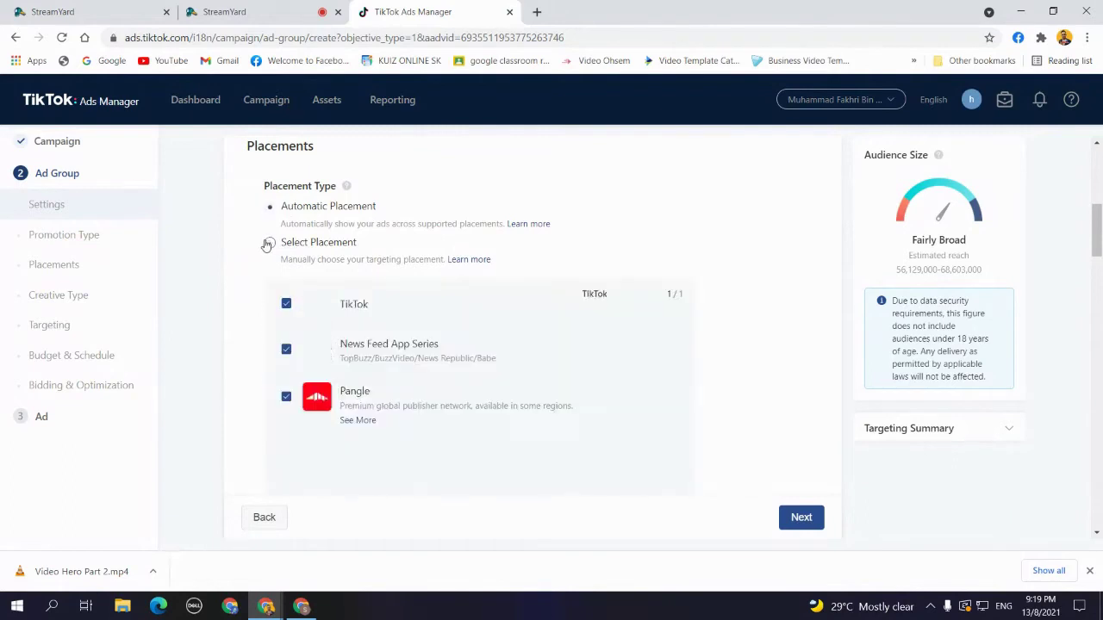
pyautogui.click(286, 349)
pyautogui.click(286, 397)
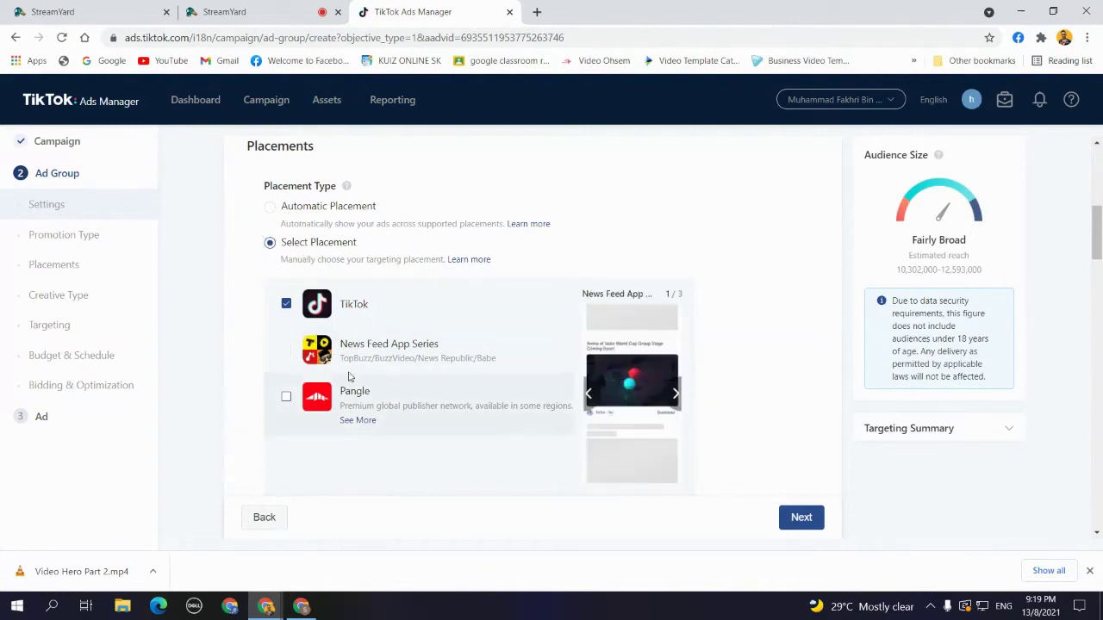
# Step: Switch off video downloads and user comments for the ad group
pyautogui.scroll(2, 228, 316)
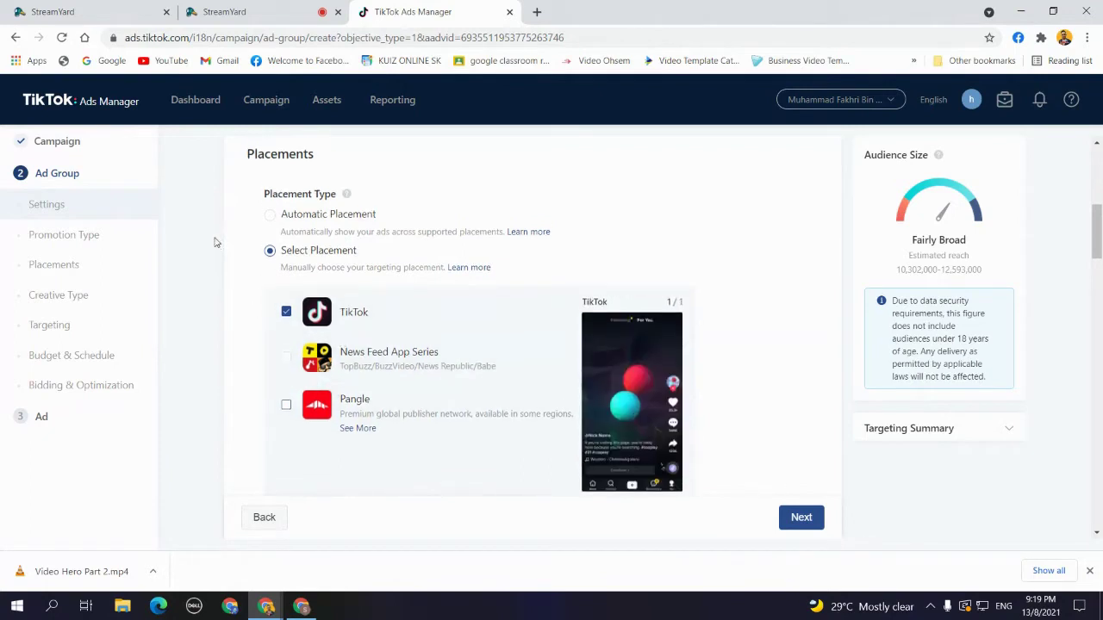
pyautogui.scroll(-5, 228, 316)
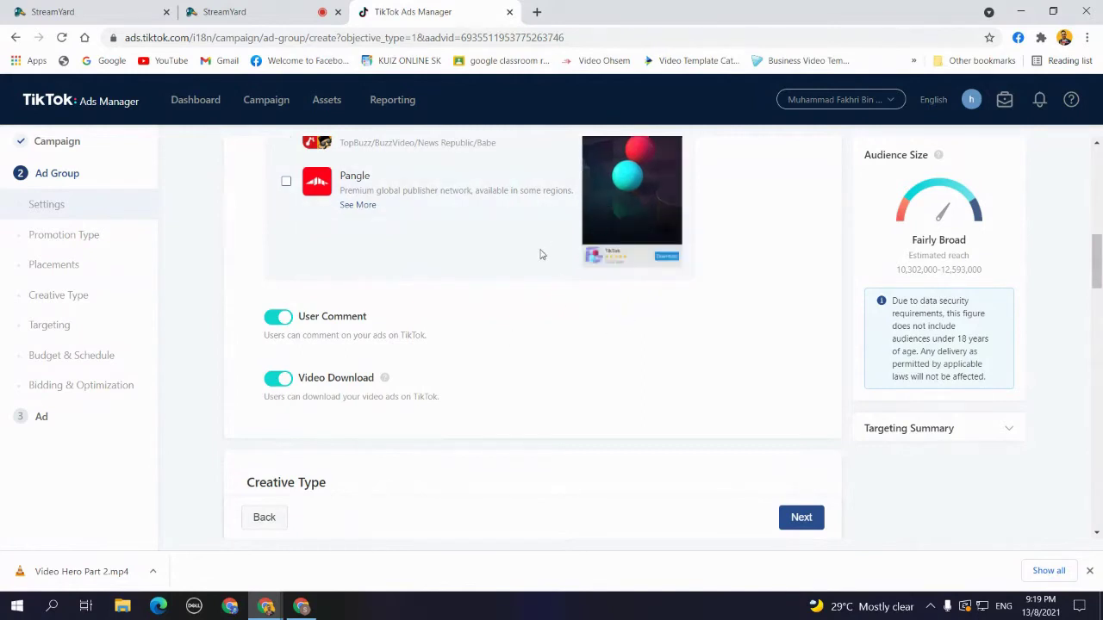
pyautogui.click(277, 385)
pyautogui.scroll(1, 245, 311)
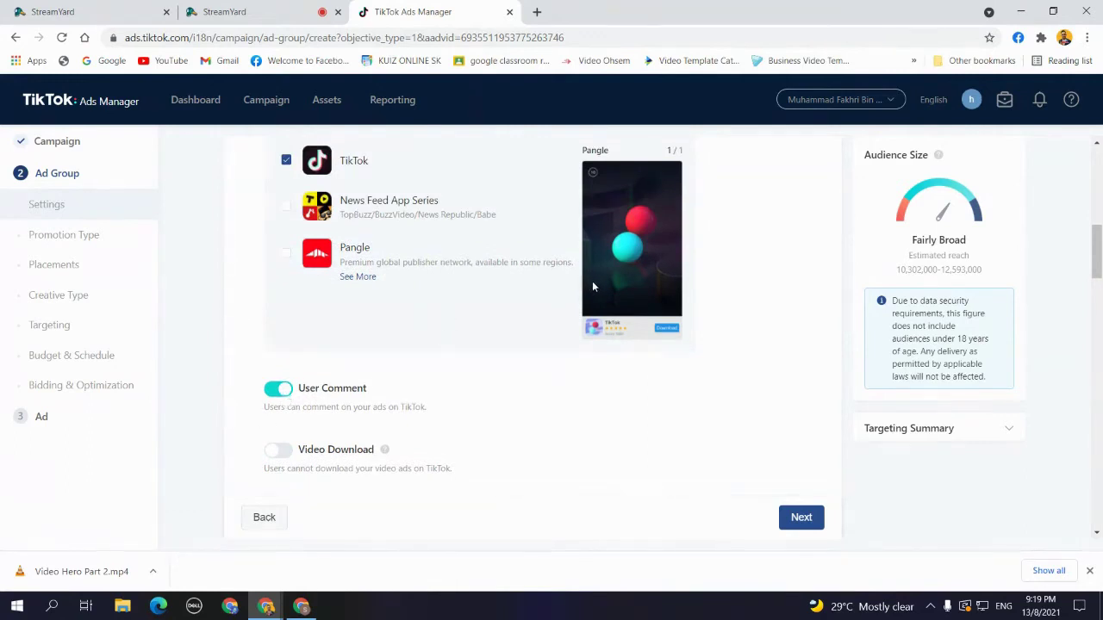
pyautogui.click(278, 390)
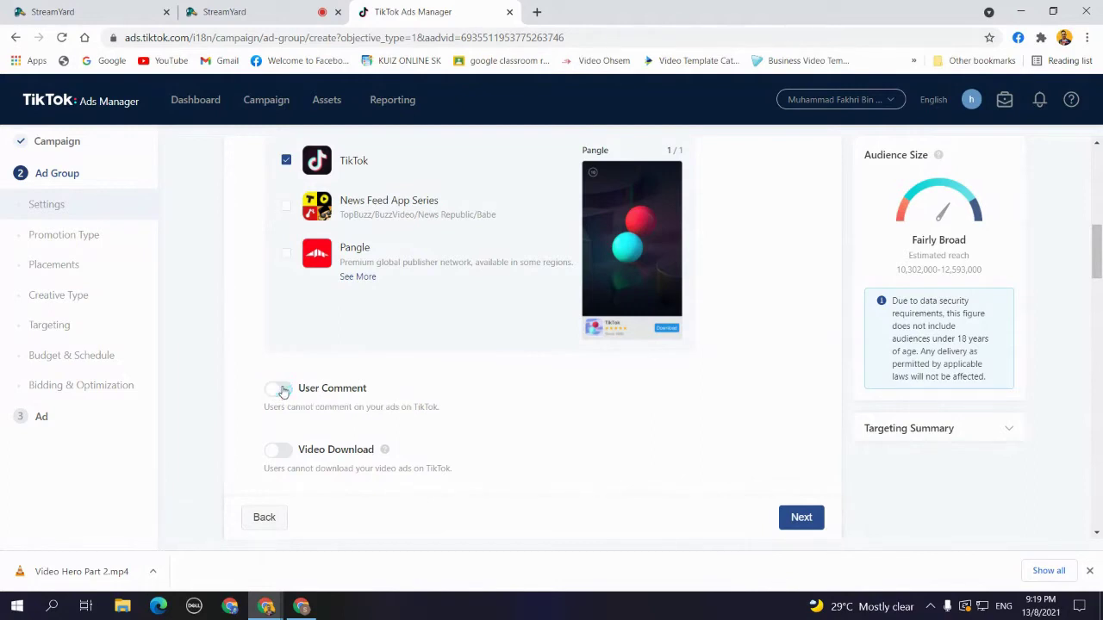
pyautogui.click(283, 392)
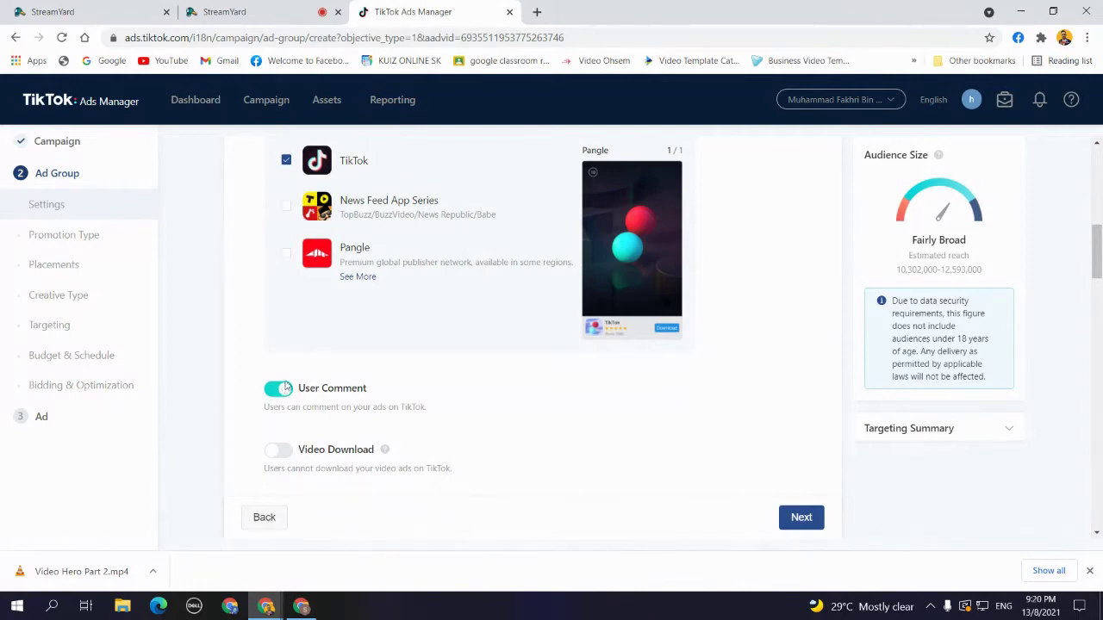
pyautogui.click(284, 388)
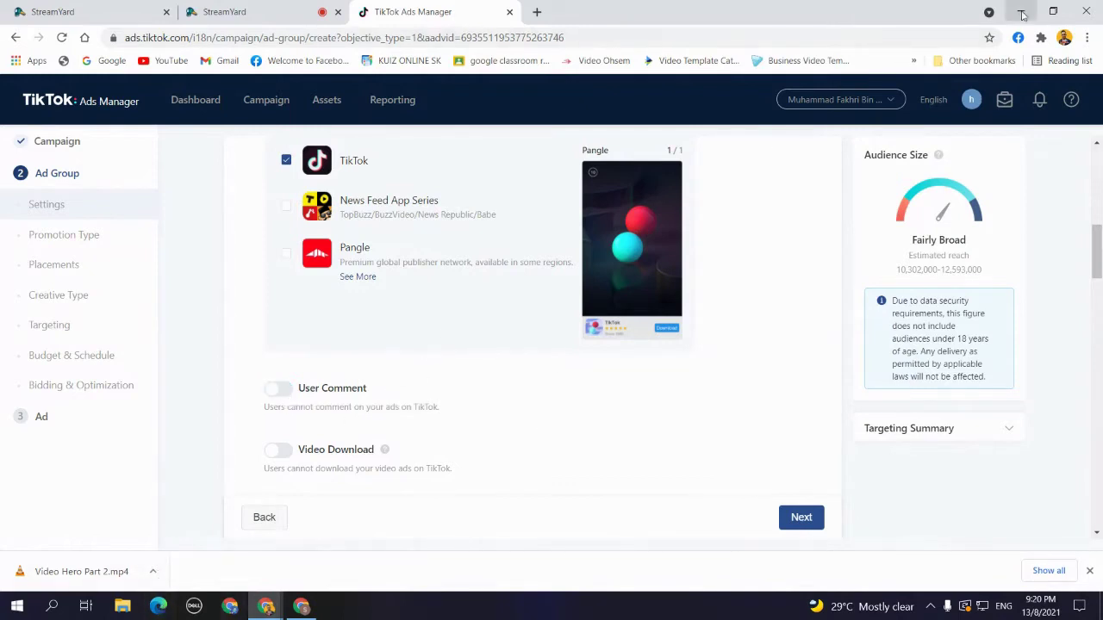
# Step: Minimize the browser windows, launch Telegram Desktop, and open the contact's chat via search
pyautogui.click(1021, 12)
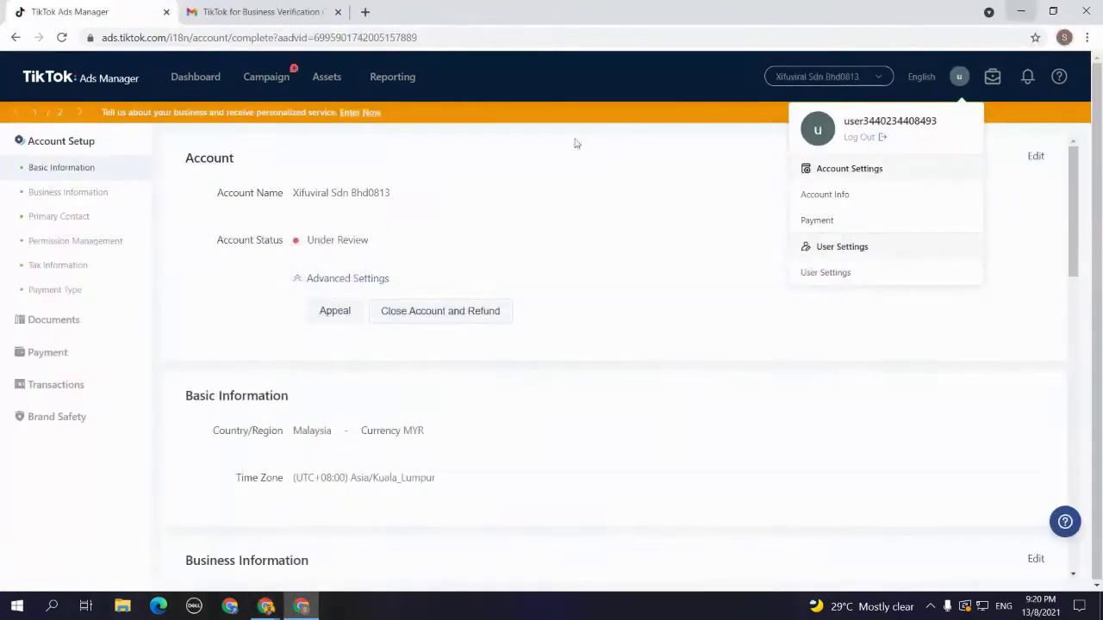
pyautogui.click(1021, 12)
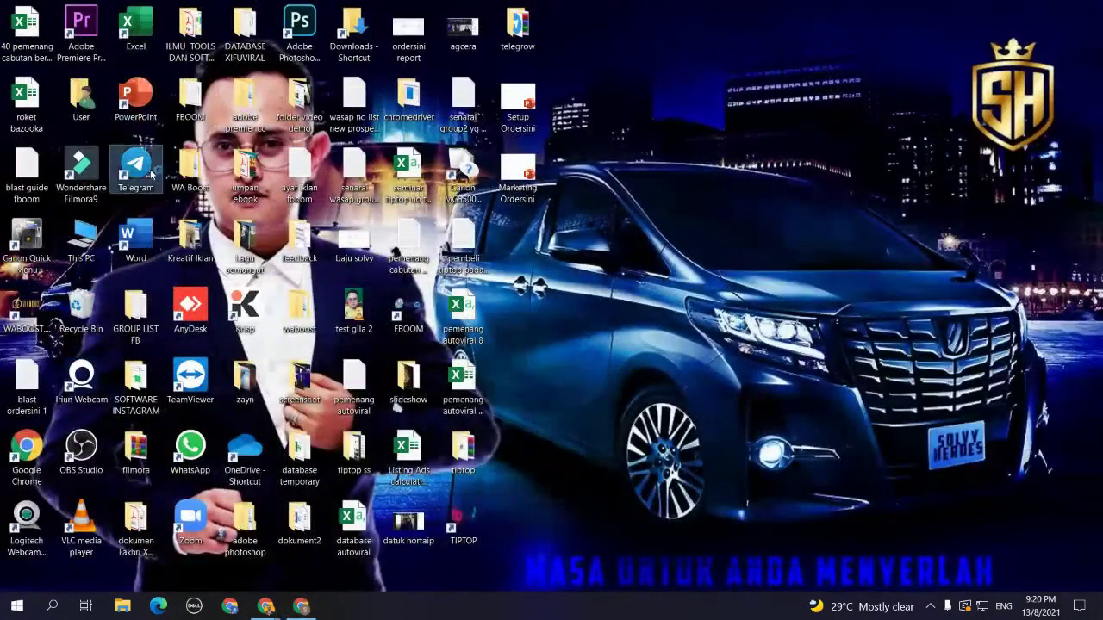
pyautogui.doubleClick(136, 165)
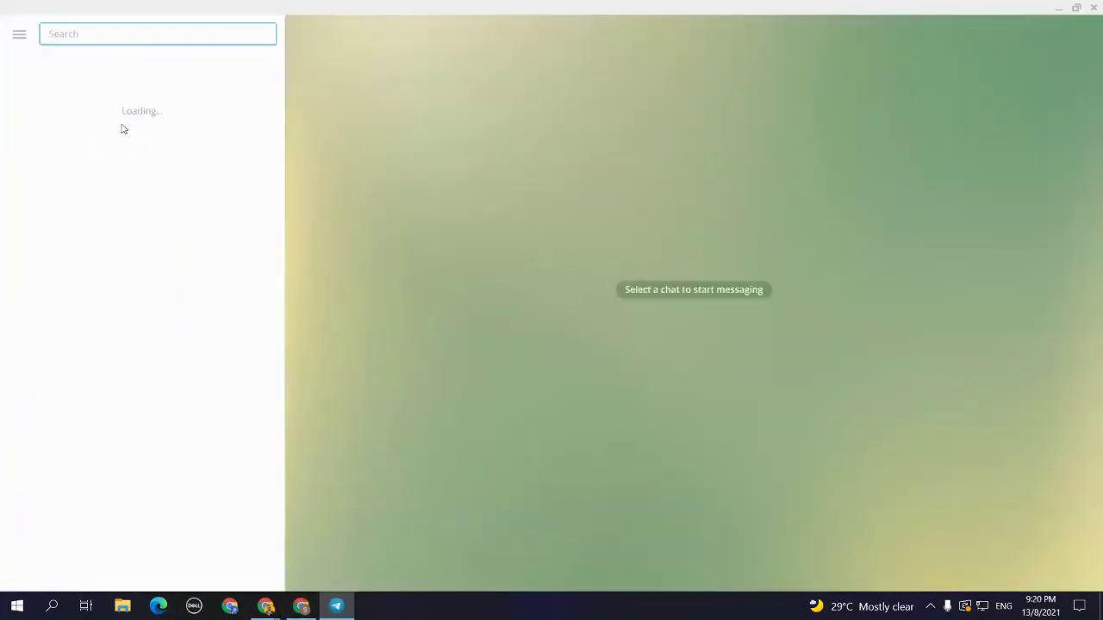
pyautogui.write('t')
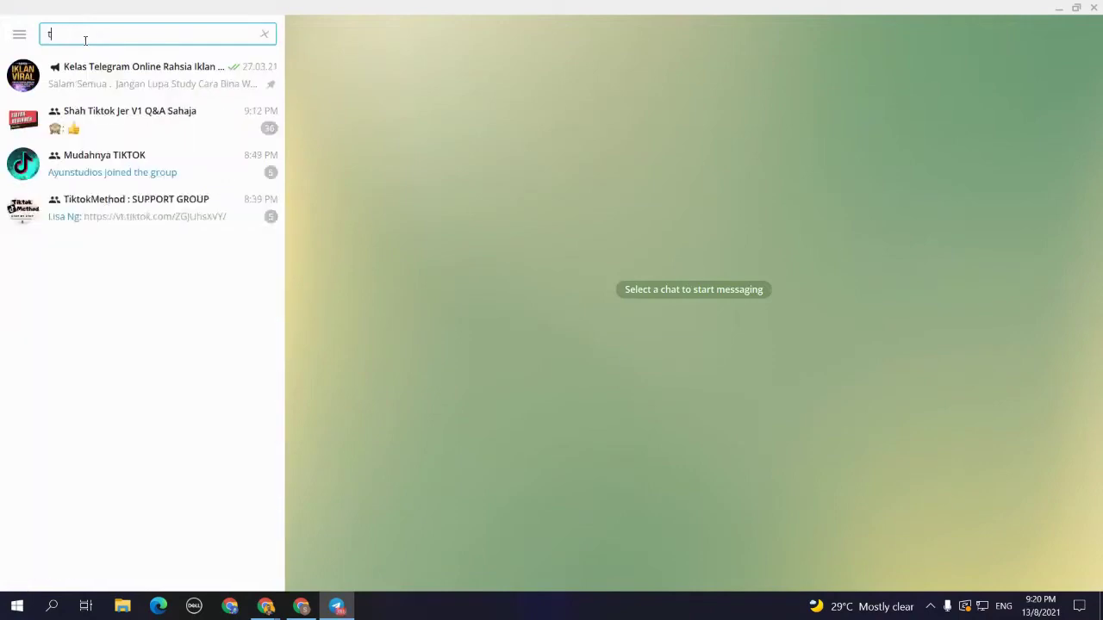
pyautogui.press('BackSpace')
pyautogui.write('ri')
pyautogui.press('BackSpace')
pyautogui.press('BackSpace')
pyautogui.write('iff')
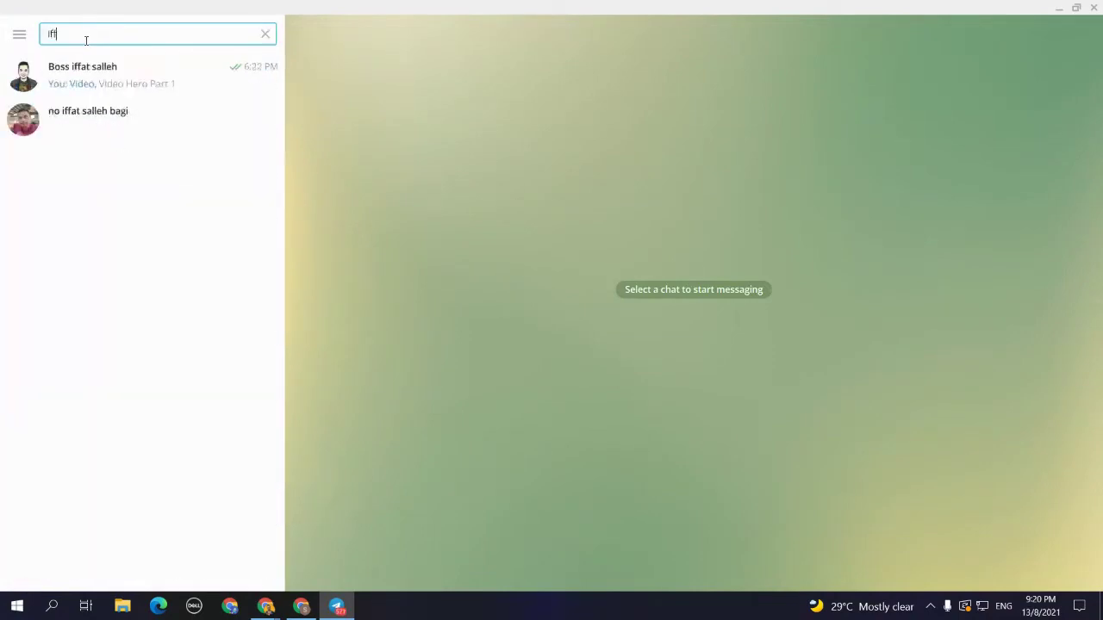
pyautogui.write('a')
pyautogui.click(116, 90)
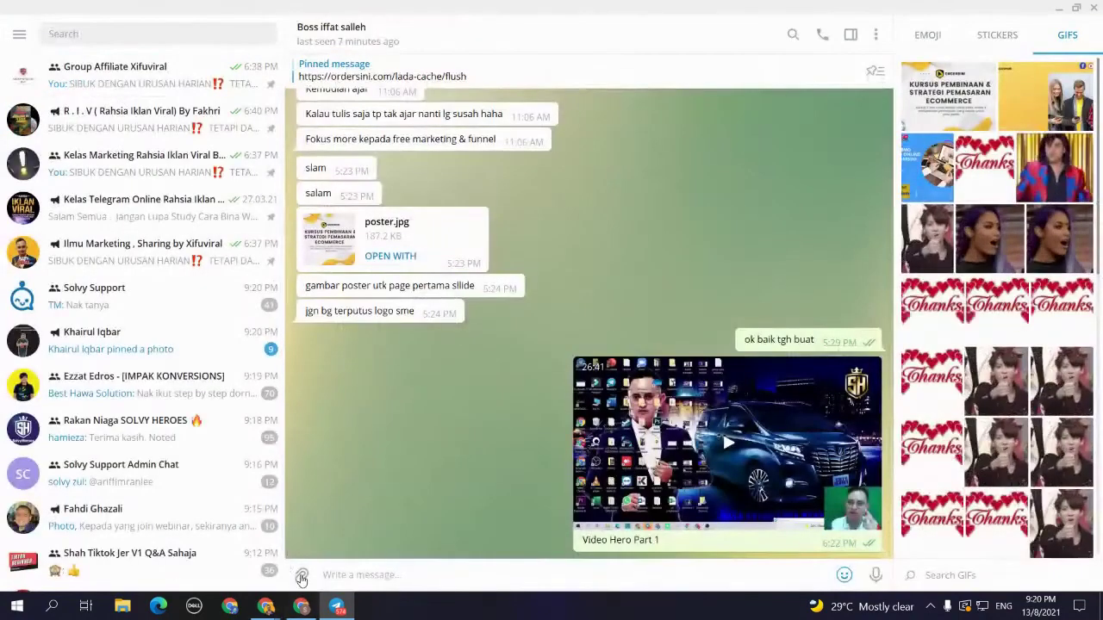
# Step: Send the Video Hero Part 2 file captioned 'Video Hero' and hide Telegram to the desktop
pyautogui.click(300, 574)
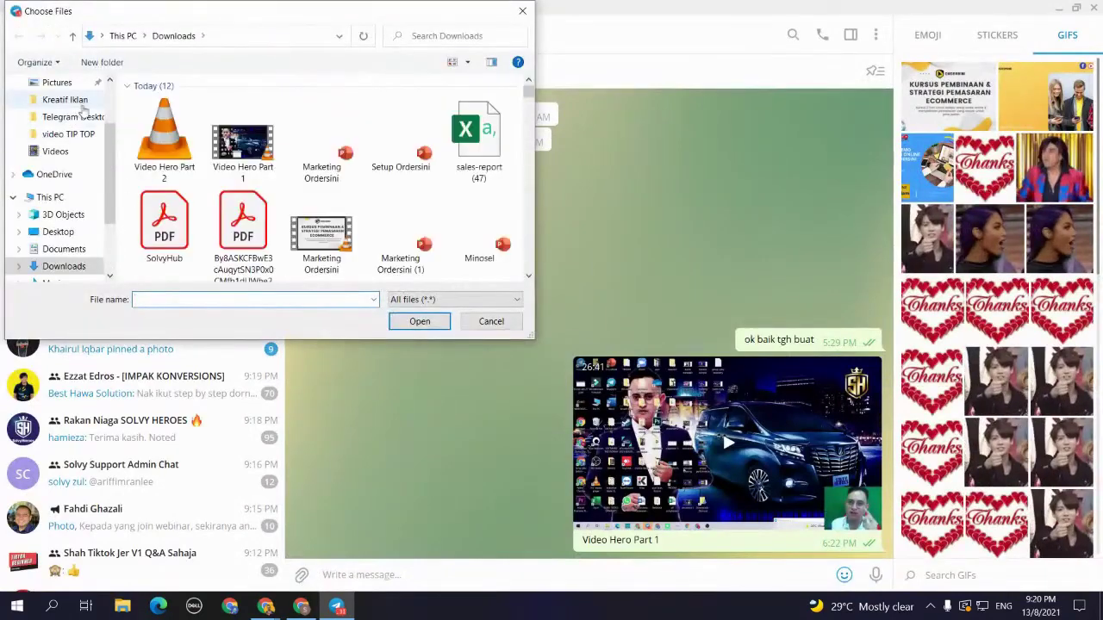
pyautogui.click(167, 147)
pyautogui.click(398, 320)
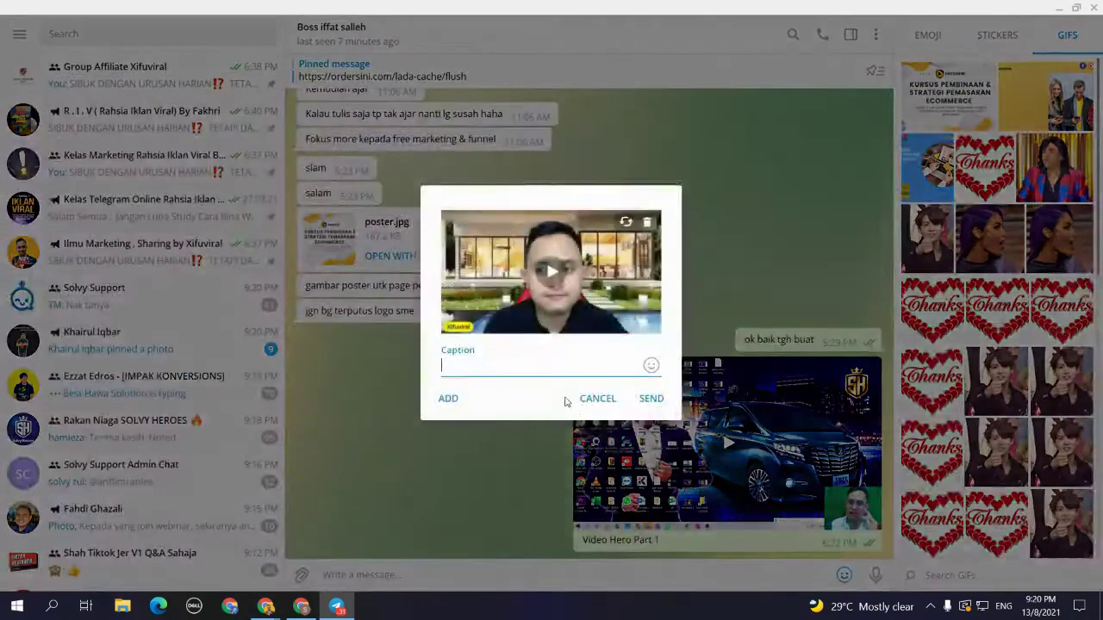
pyautogui.write('Video H')
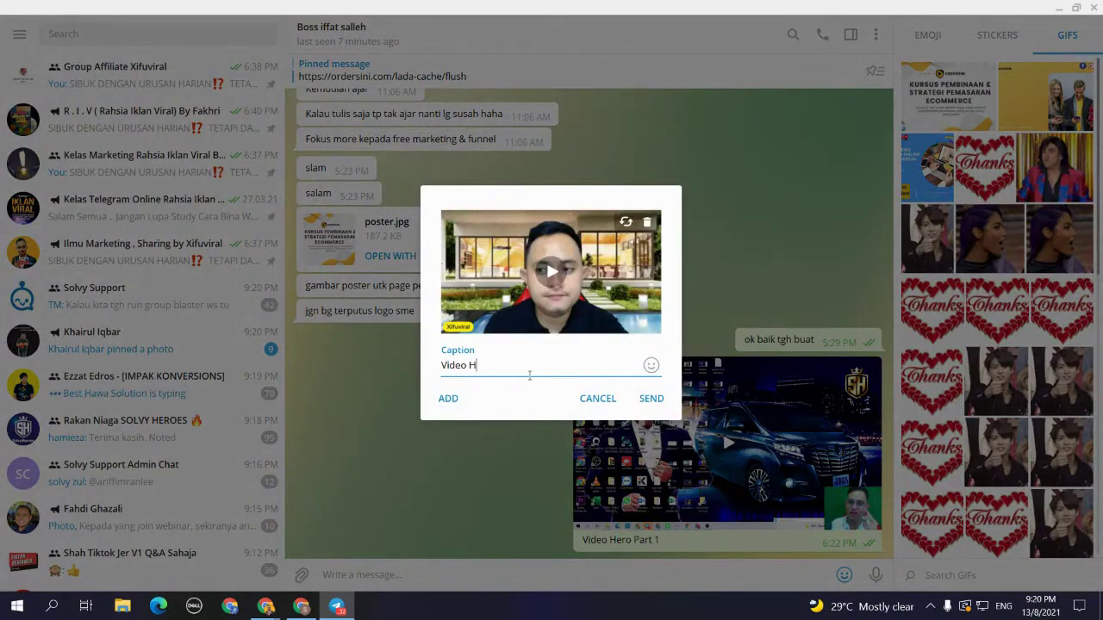
pyautogui.write('ero Part 2')
pyautogui.click(651, 398)
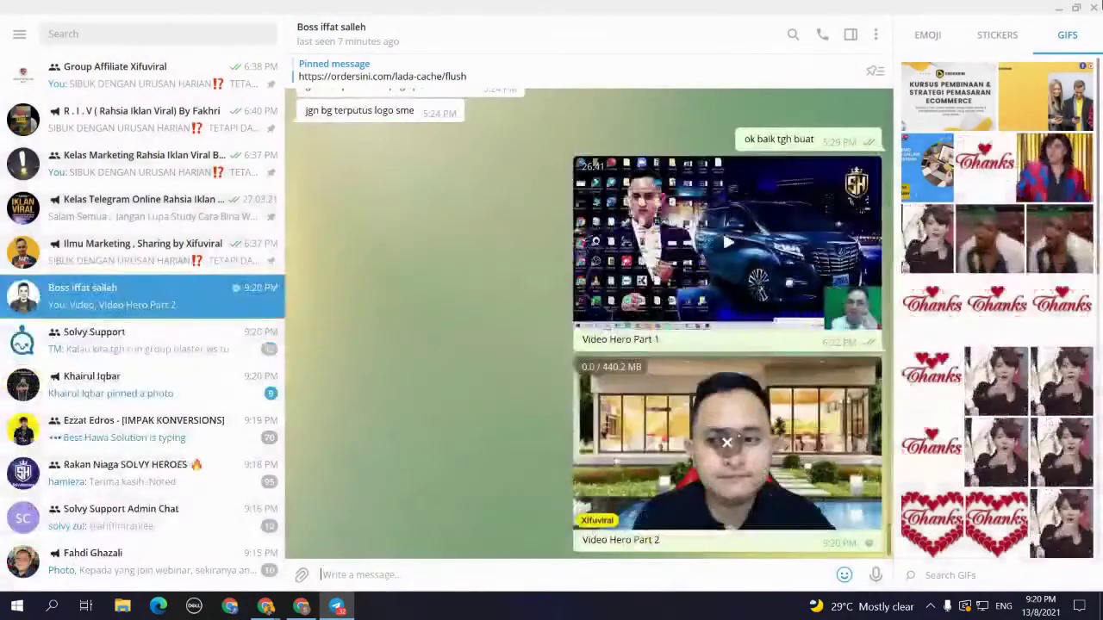
pyautogui.press('super+d')
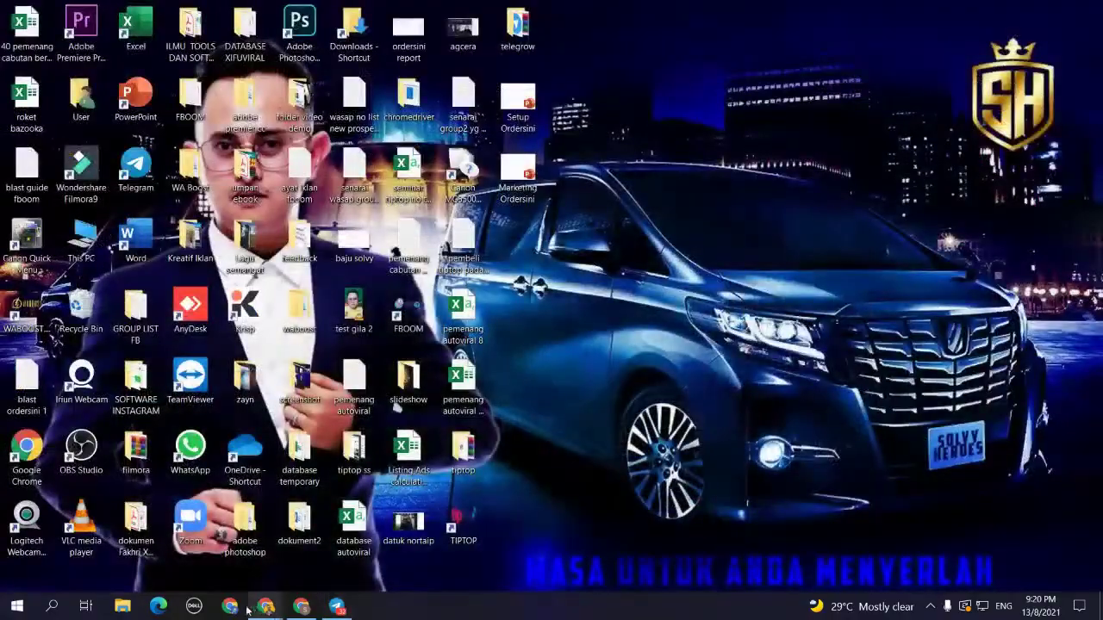
# Step: Restore the TikTok Ads Manager window and check the audience's saved audiences and Demographics section
pyautogui.moveTo(265, 606)
pyautogui.click(236, 552)
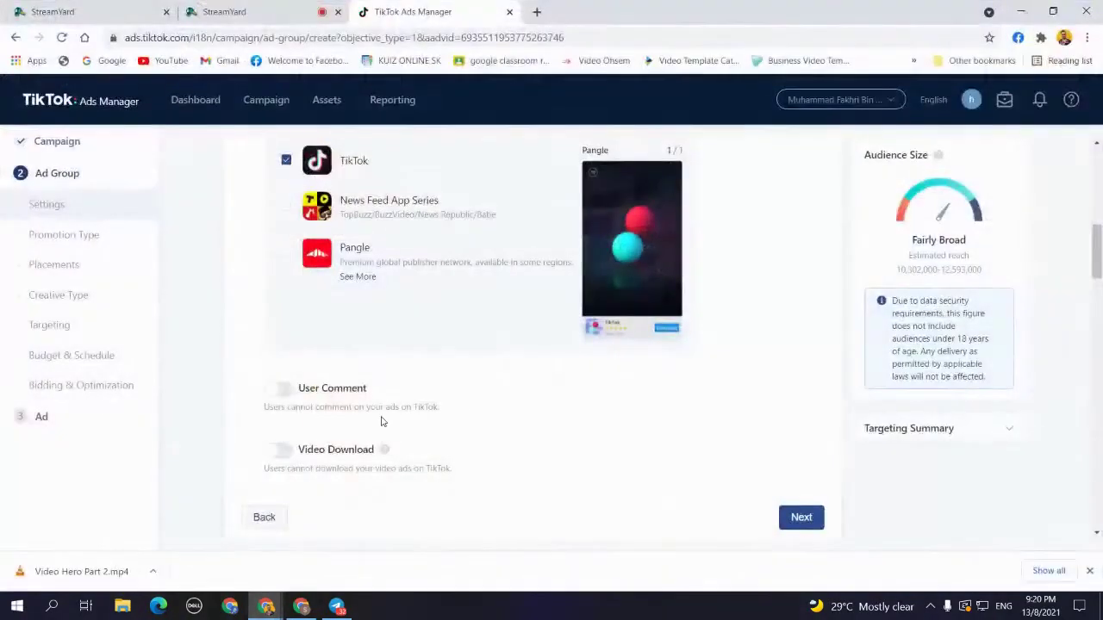
pyautogui.scroll(-3, 362, 388)
pyautogui.scroll(4, 387, 379)
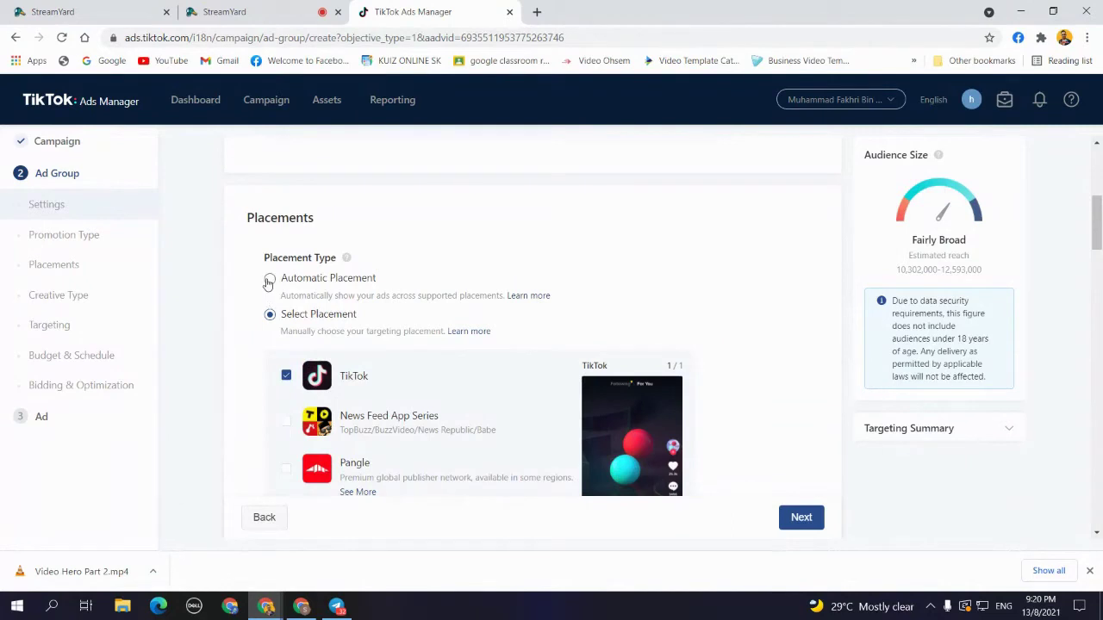
pyautogui.scroll(-4, 293, 405)
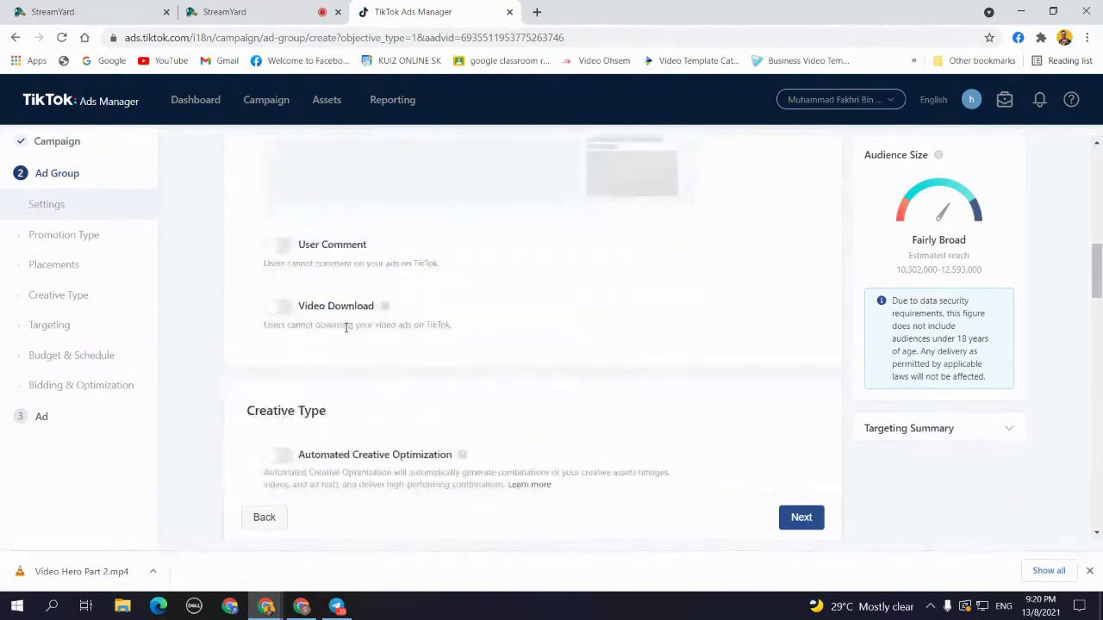
pyautogui.scroll(-2, 328, 344)
pyautogui.scroll(-3, 315, 352)
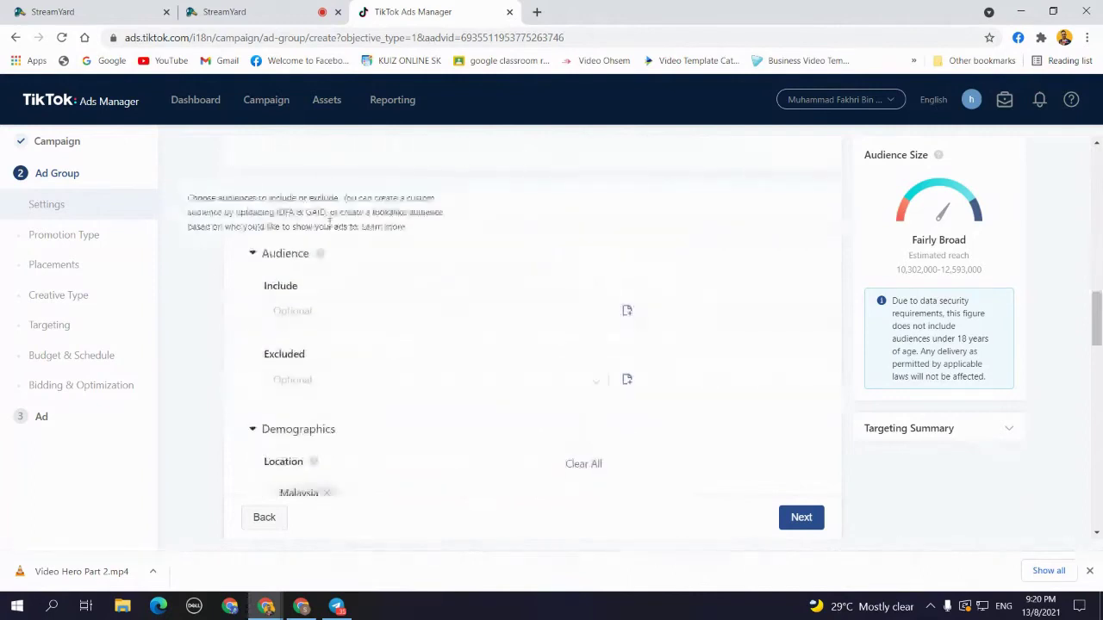
pyautogui.scroll(2, 345, 267)
pyautogui.scroll(-2, 492, 406)
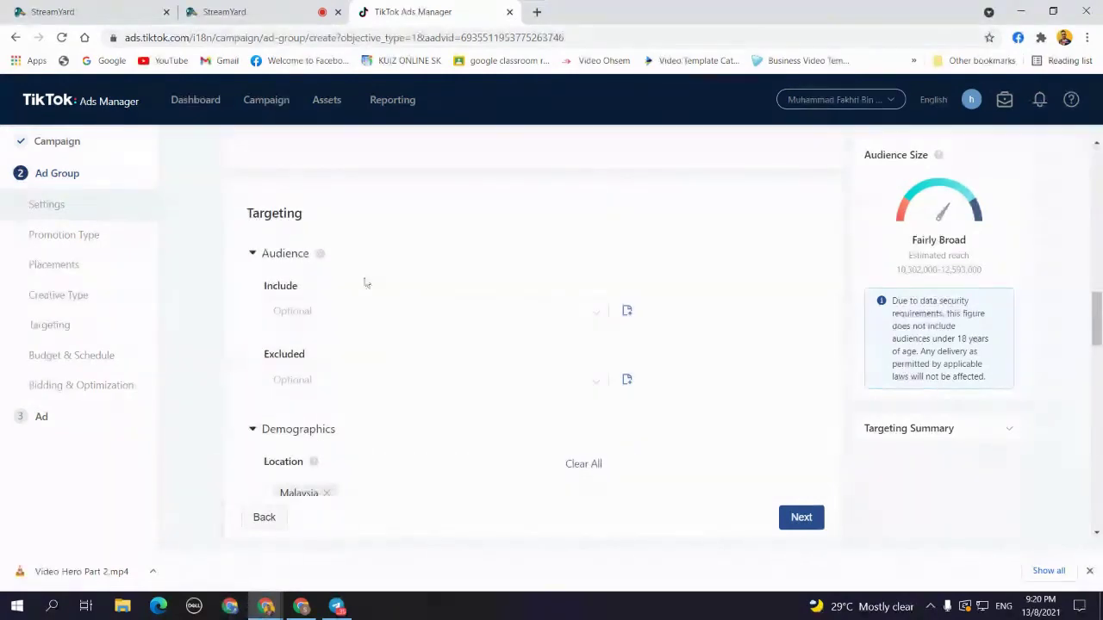
pyautogui.scroll(-1, 293, 288)
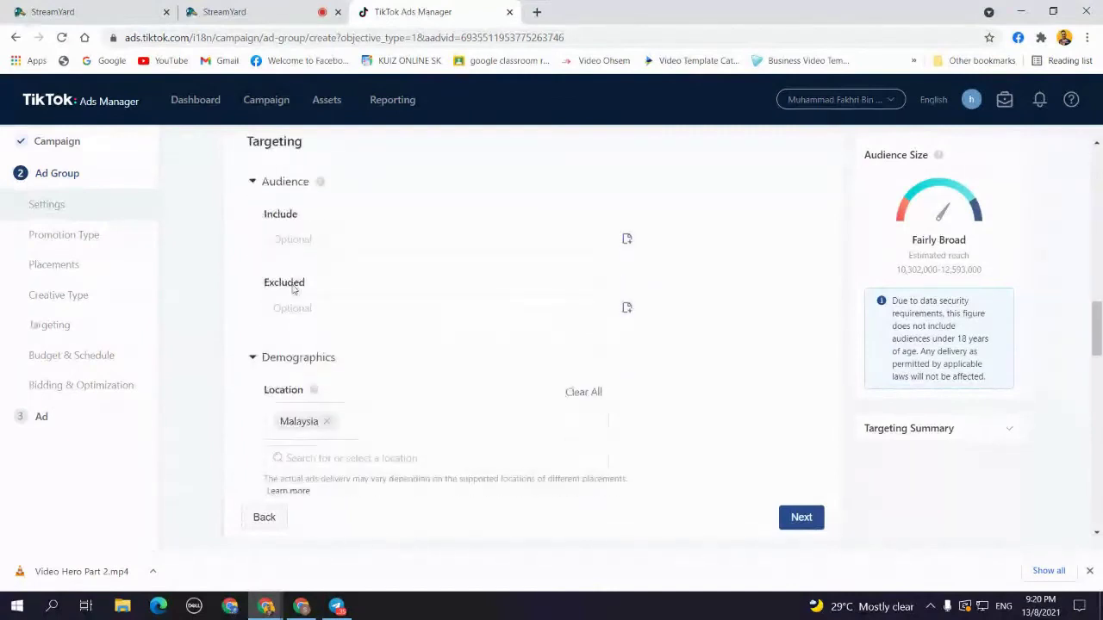
pyautogui.scroll(-2, 367, 320)
pyautogui.scroll(2, 370, 323)
pyautogui.click(364, 311)
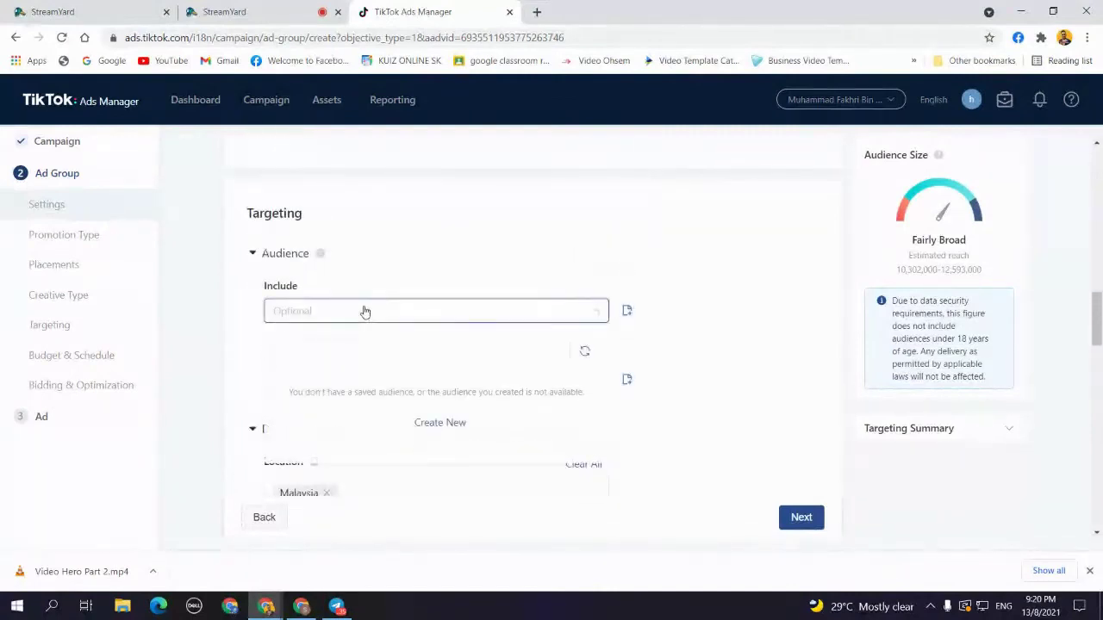
pyautogui.click(370, 279)
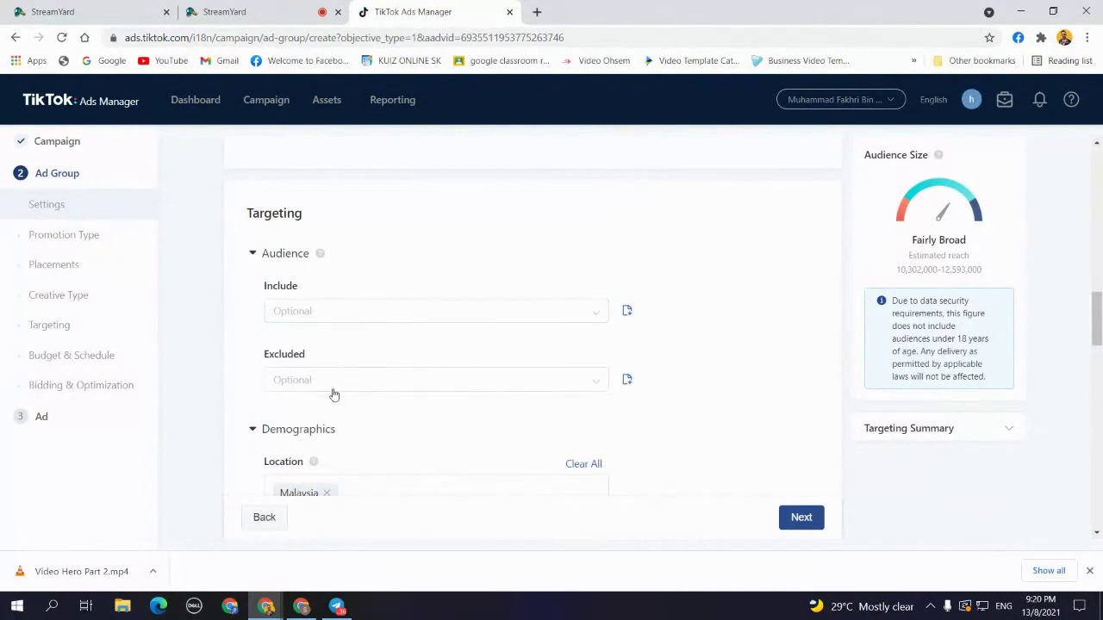
pyautogui.scroll(-2, 332, 394)
pyautogui.scroll(-1, 294, 344)
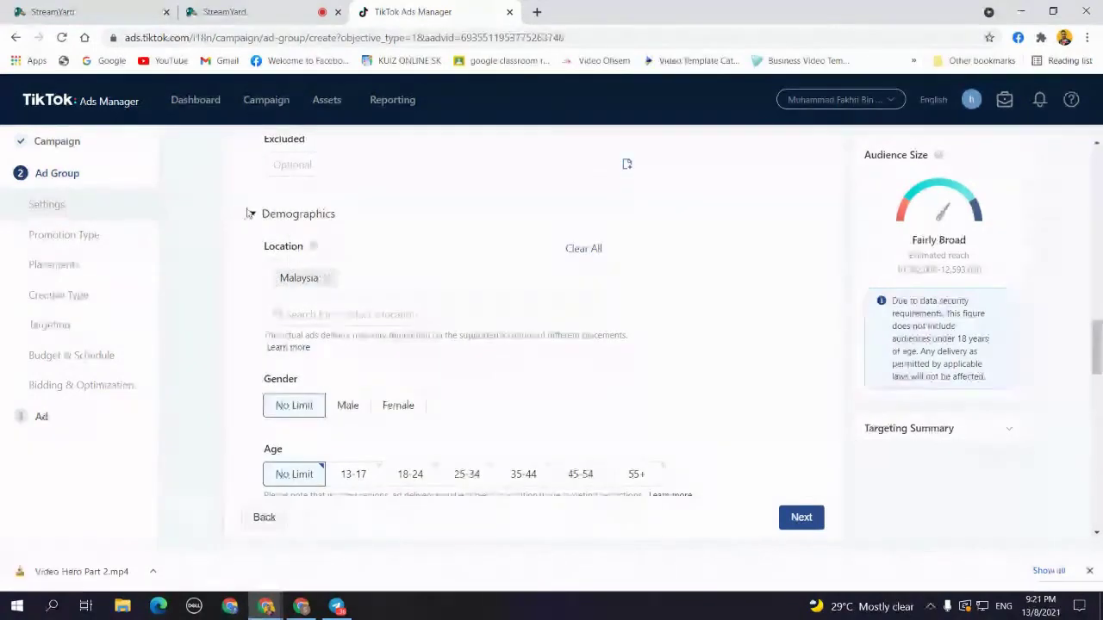
pyautogui.click(255, 214)
pyautogui.click(252, 214)
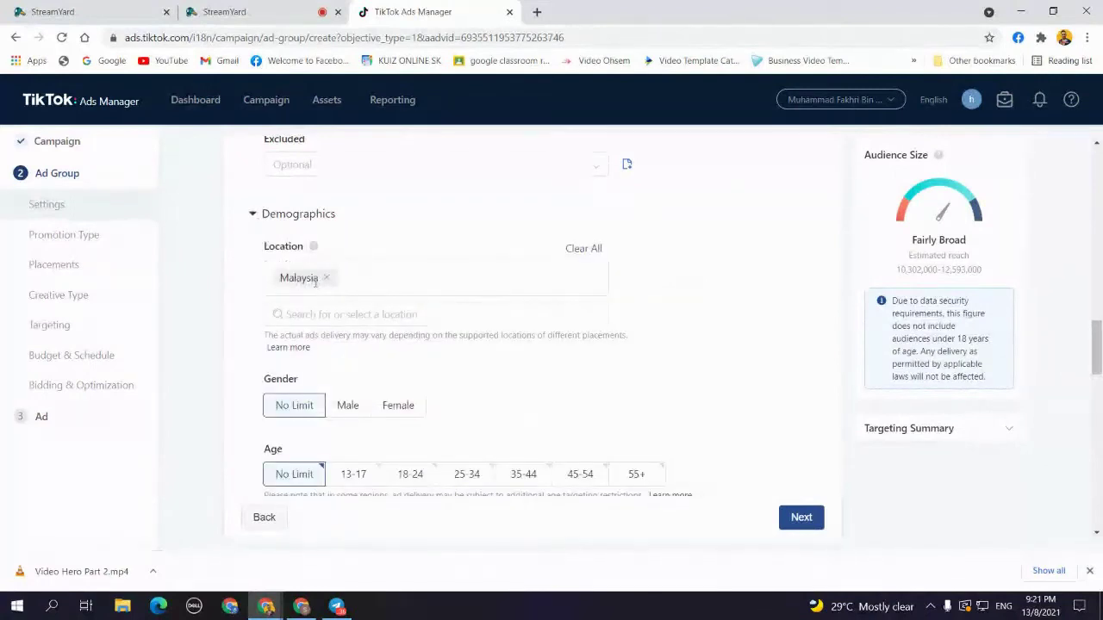
# Step: Remove the Malaysia location tag and re-add Malaysia by searching 'Malays'
pyautogui.click(326, 278)
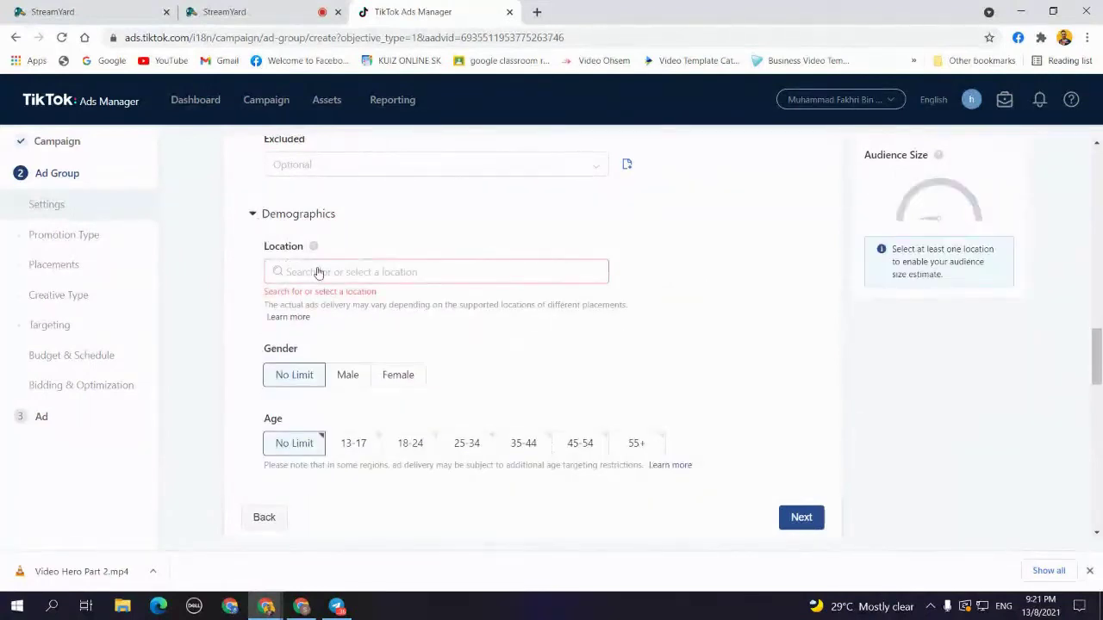
pyautogui.click(318, 272)
pyautogui.write('Mala')
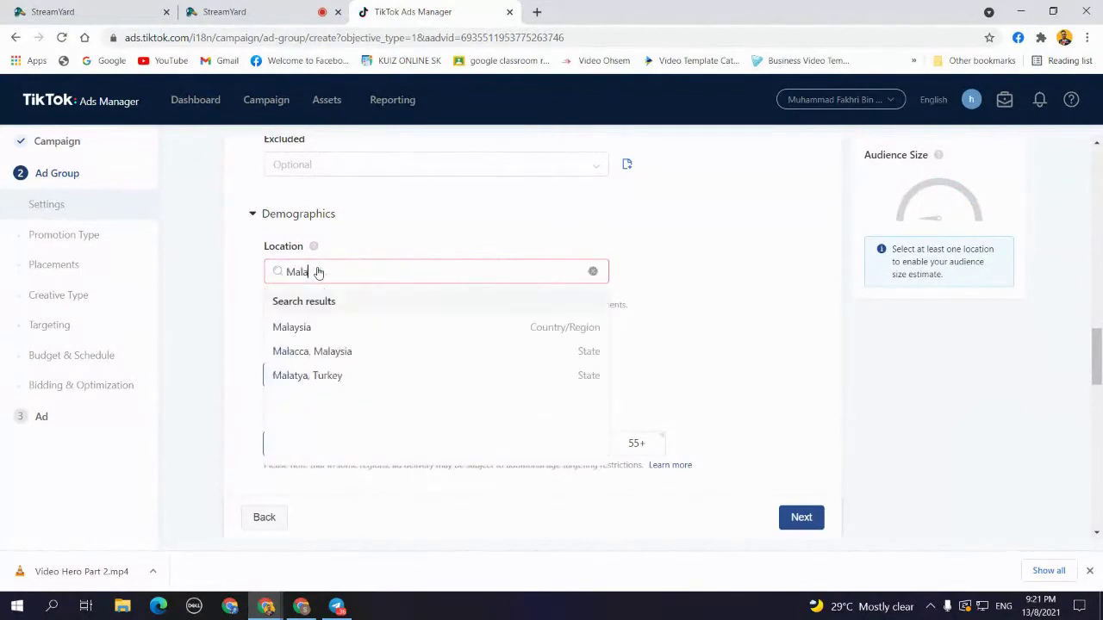
pyautogui.write('ys')
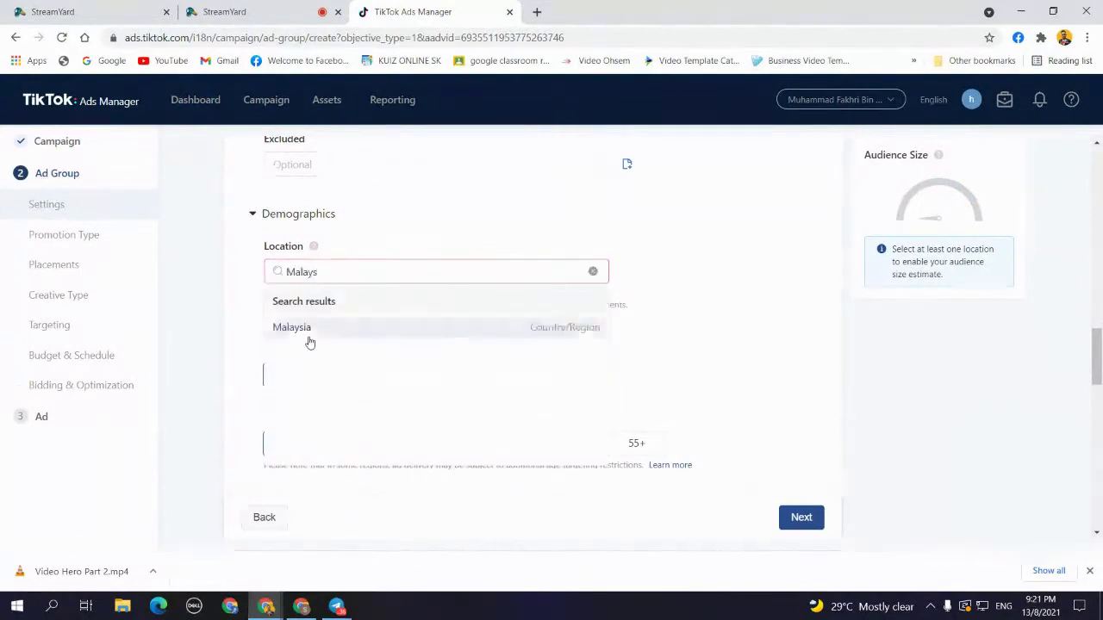
pyautogui.click(308, 333)
# Step: Uncheck Sabah and Sarawak in the location list, keeping the other Malaysian states targeted
pyautogui.scroll(-4, 312, 382)
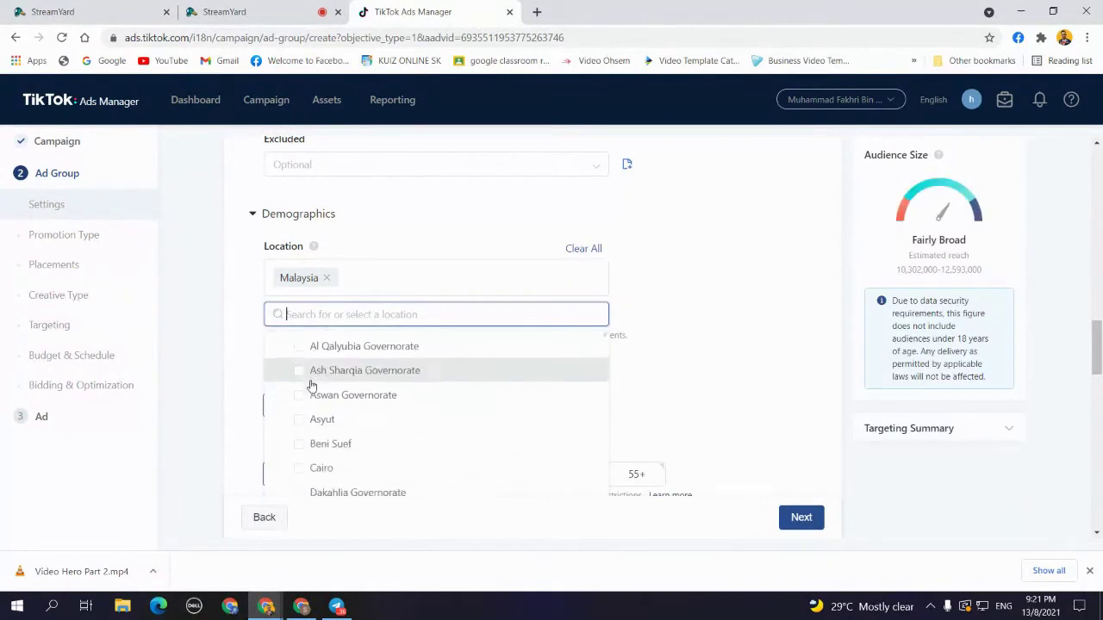
pyautogui.scroll(3, 312, 385)
pyautogui.scroll(1, 312, 385)
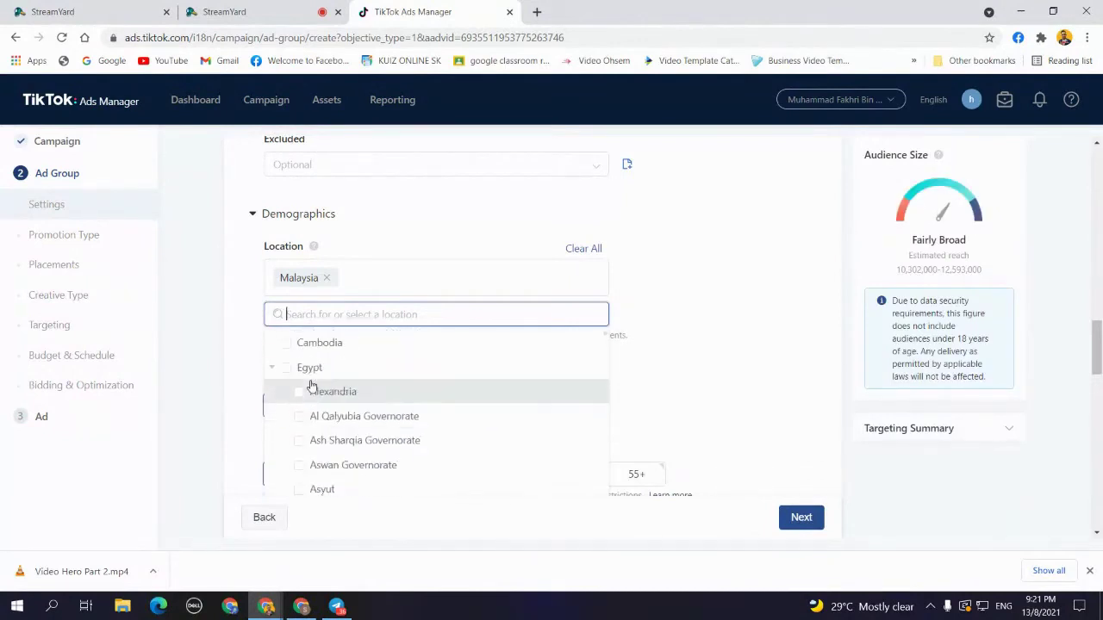
pyautogui.scroll(-12, 312, 385)
pyautogui.scroll(-12, 312, 385)
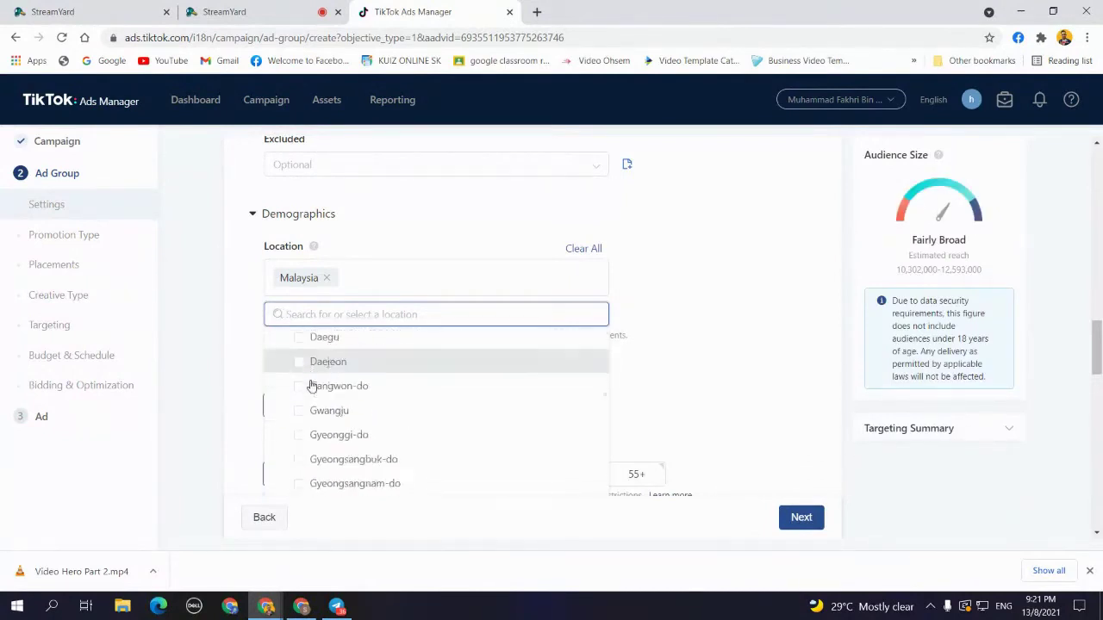
pyautogui.scroll(5, 339, 385)
pyautogui.scroll(-2, 339, 385)
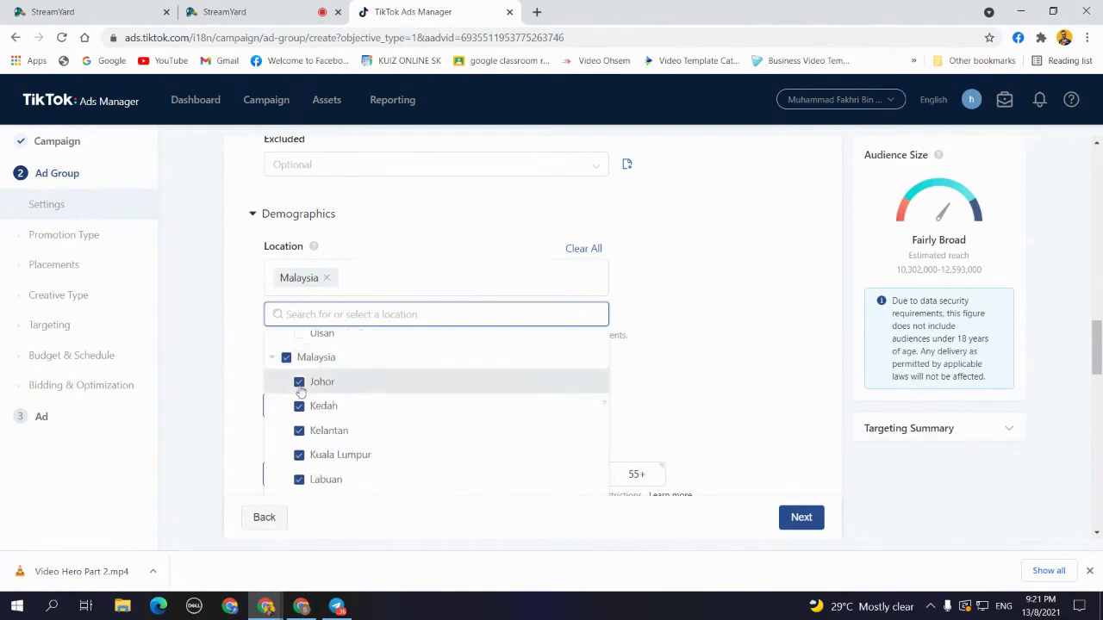
pyautogui.scroll(-2, 315, 406)
pyautogui.scroll(-4, 312, 412)
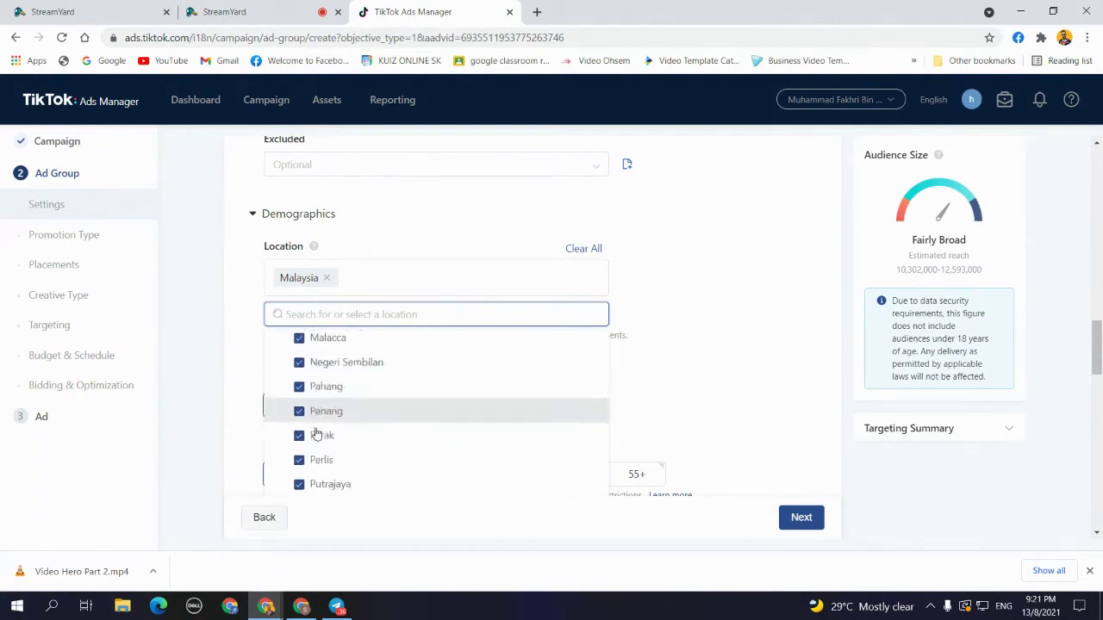
pyautogui.scroll(-2, 315, 417)
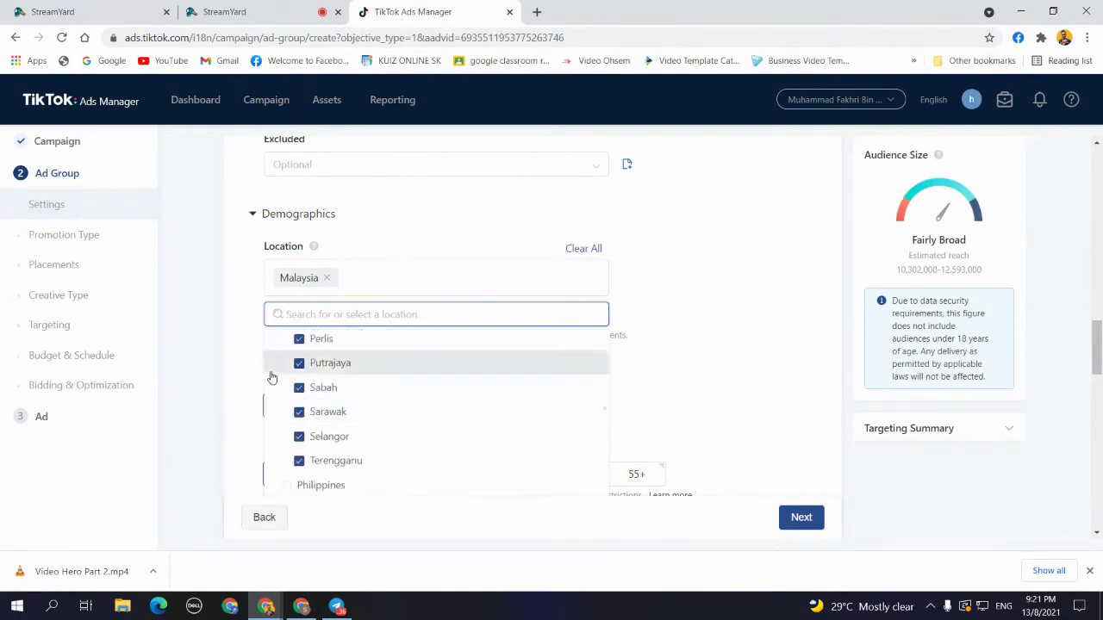
pyautogui.click(299, 388)
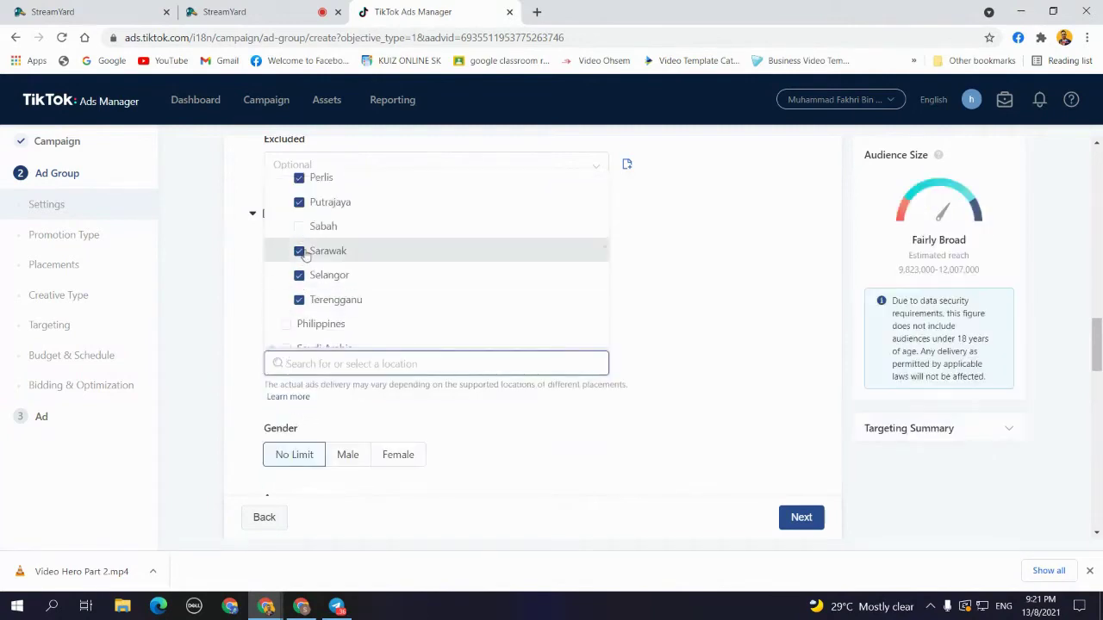
pyautogui.click(299, 250)
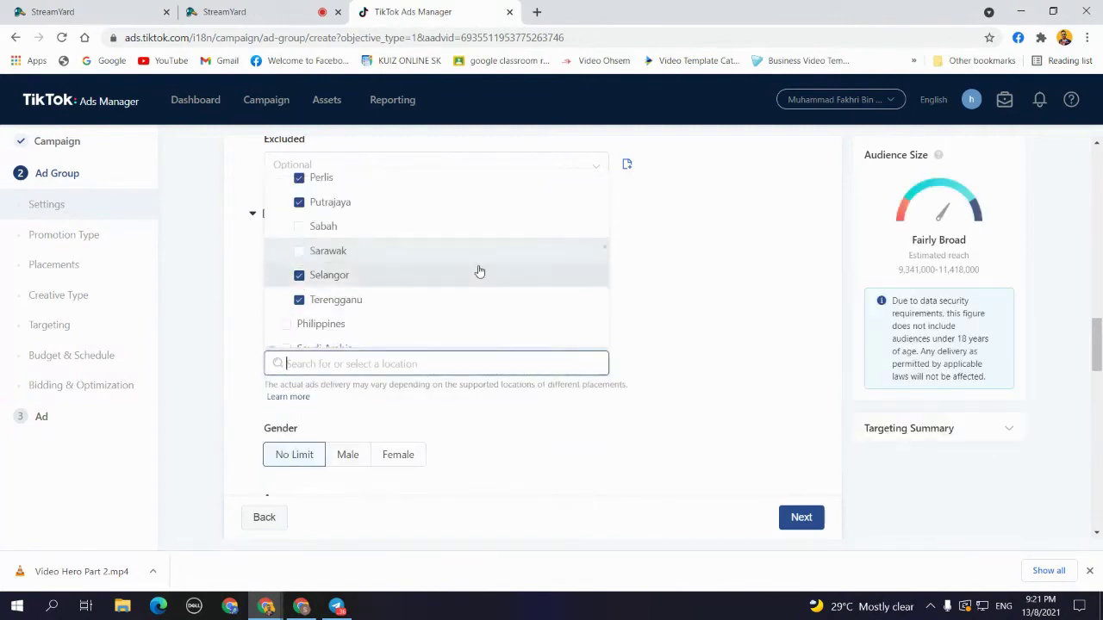
pyautogui.scroll(3, 303, 258)
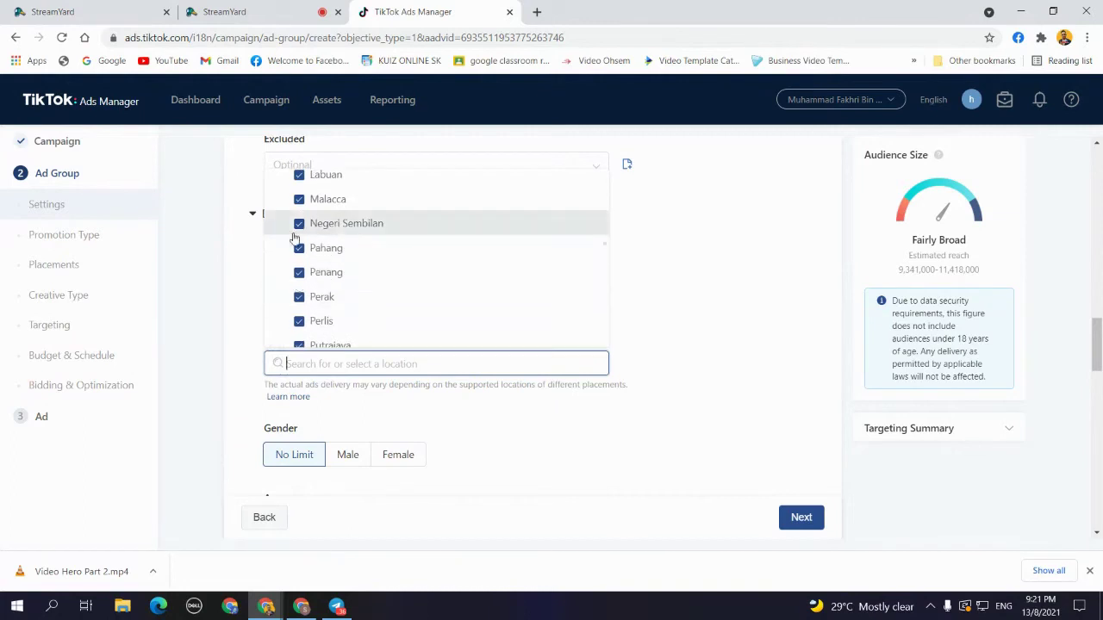
pyautogui.click(652, 279)
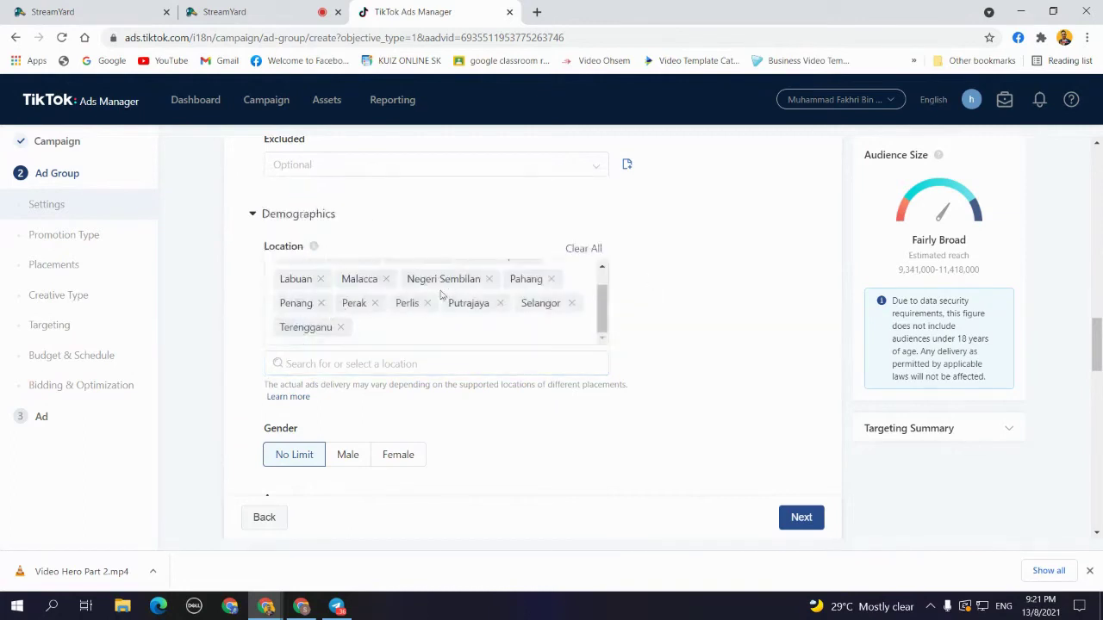
pyautogui.scroll(1, 412, 297)
pyautogui.scroll(1, 412, 297)
pyautogui.scroll(-2, 339, 287)
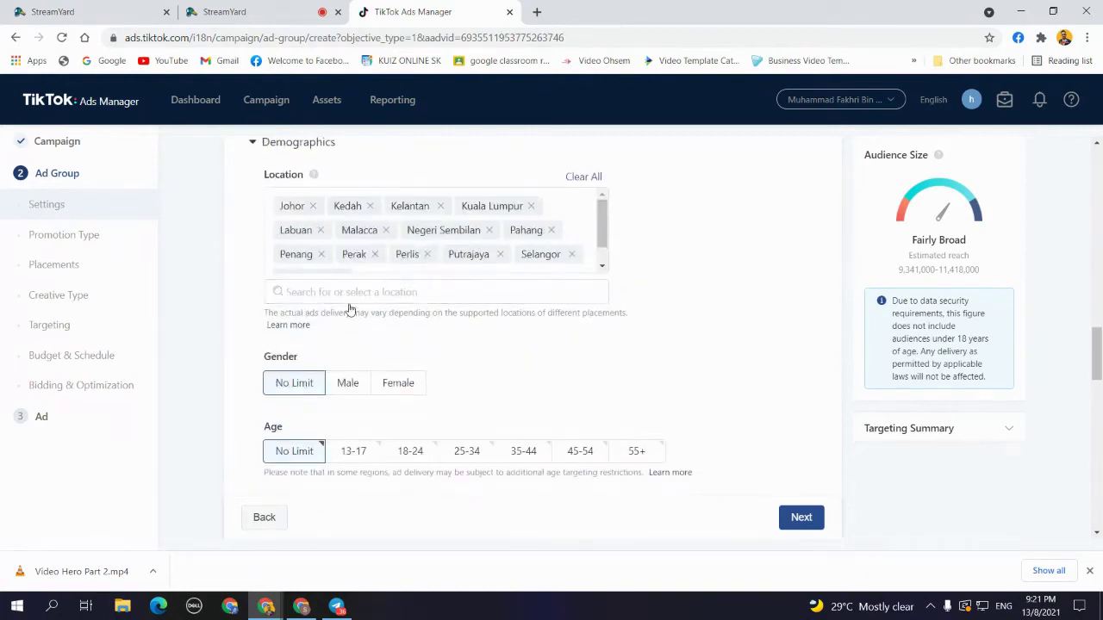
pyautogui.scroll(1, 287, 254)
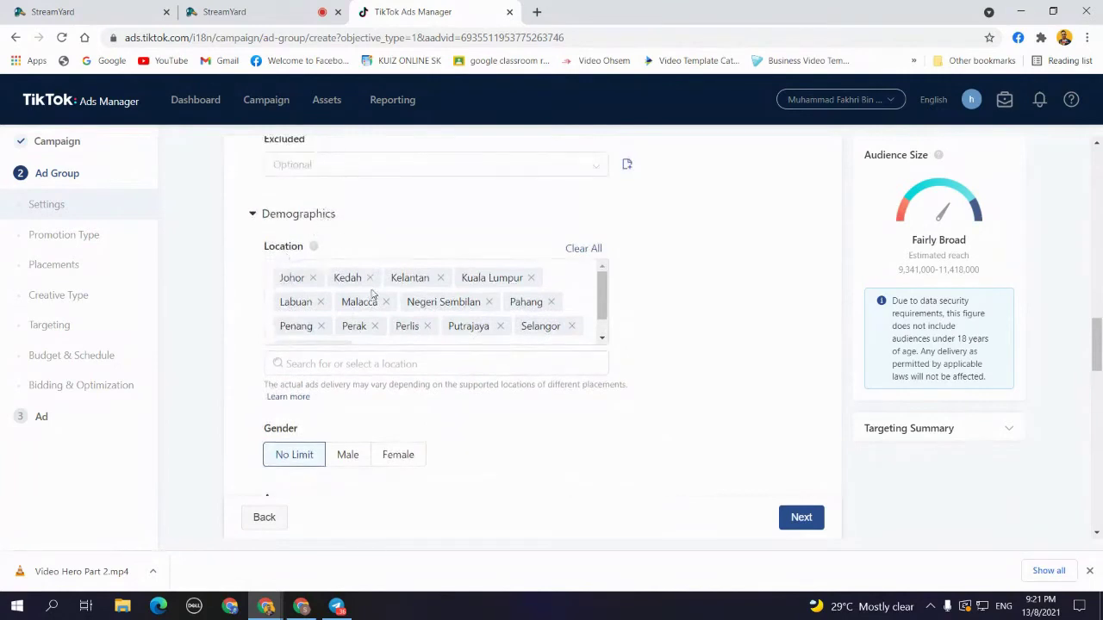
pyautogui.scroll(-1, 268, 321)
# Step: Add the 18-24 and 25-34 age groups to the audience
pyautogui.scroll(-2, 301, 411)
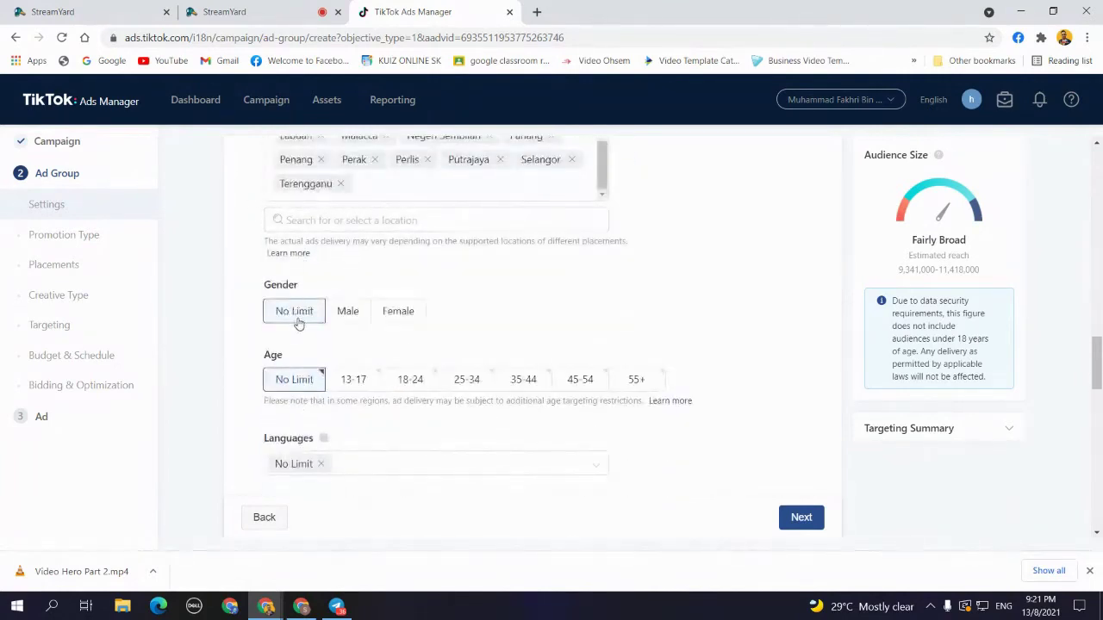
pyautogui.click(352, 313)
pyautogui.scroll(-2, 353, 327)
pyautogui.scroll(1, 331, 332)
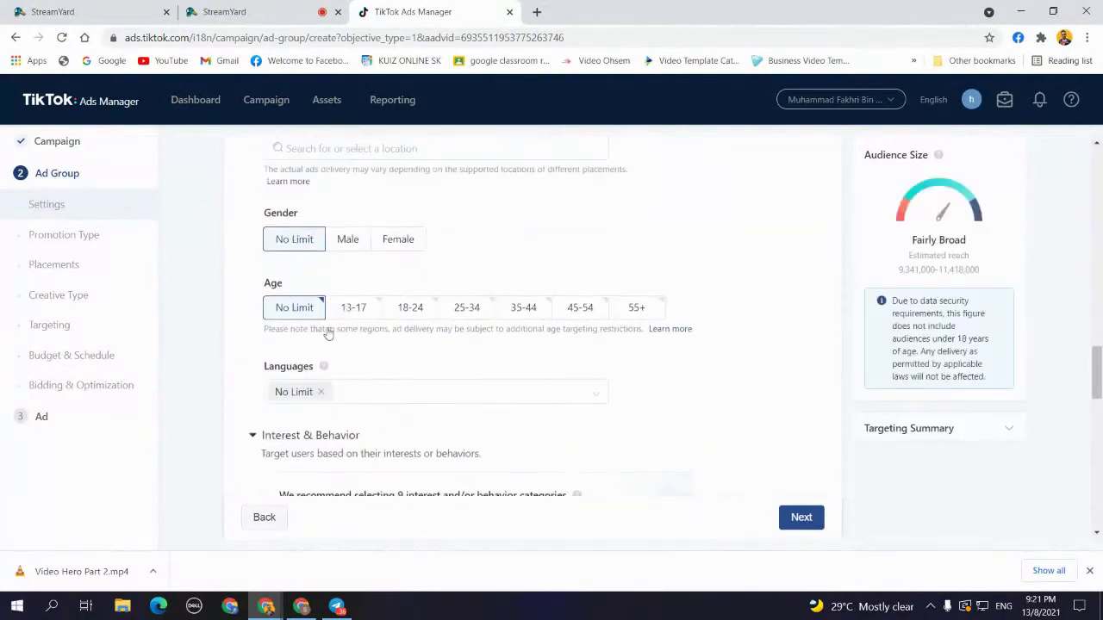
pyautogui.click(403, 309)
pyautogui.click(460, 311)
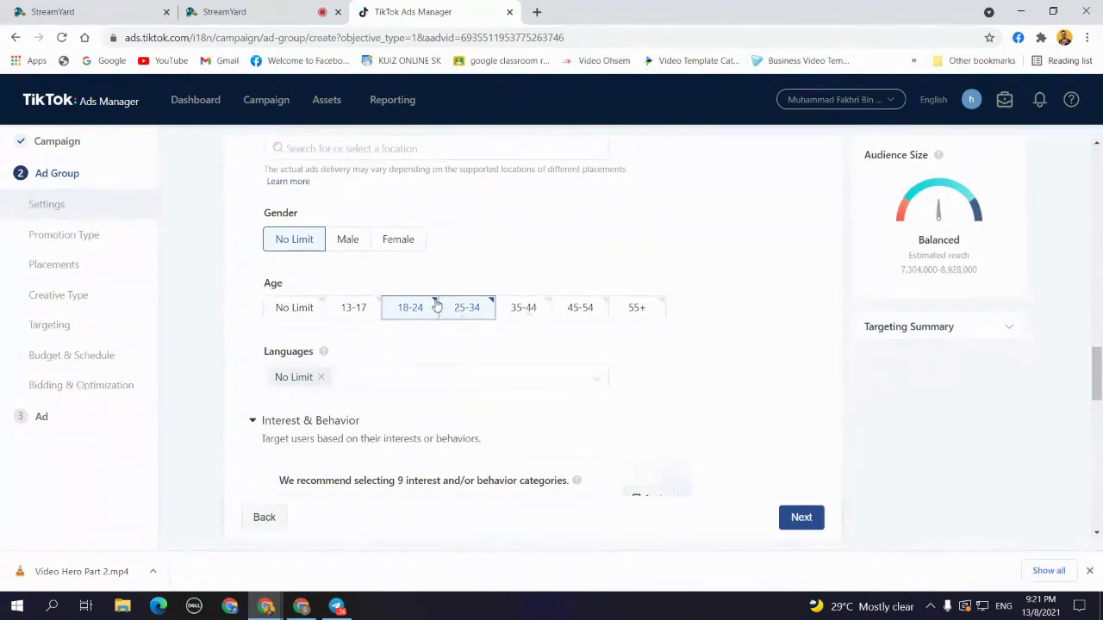
# Step: Replace No Limit in Languages with English and Malay
pyautogui.click(323, 378)
pyautogui.click(317, 381)
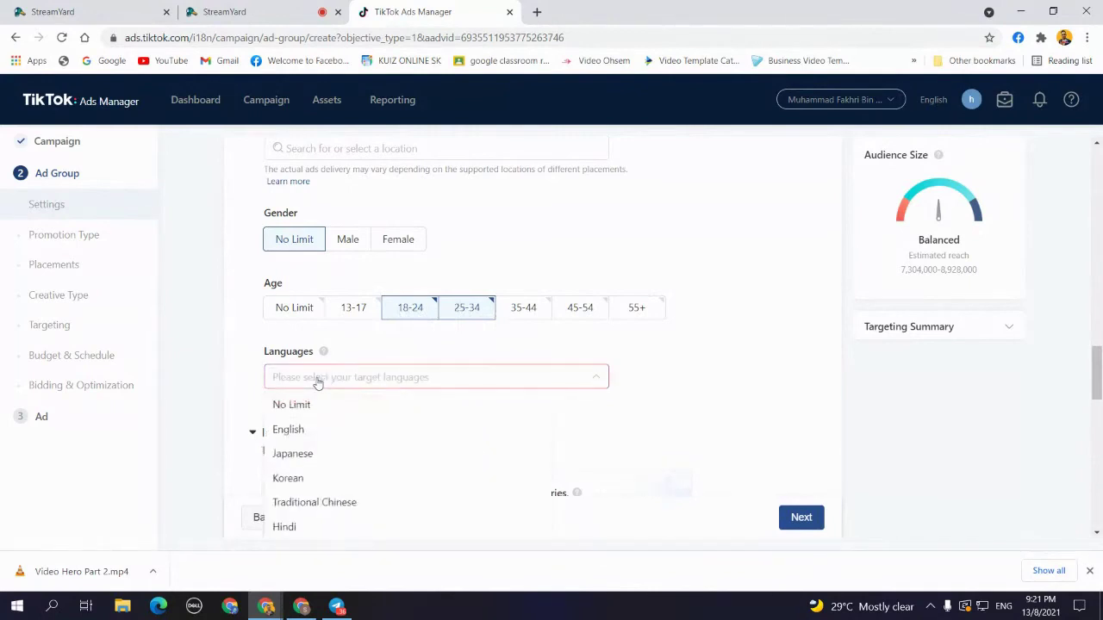
pyautogui.click(290, 429)
pyautogui.click(349, 382)
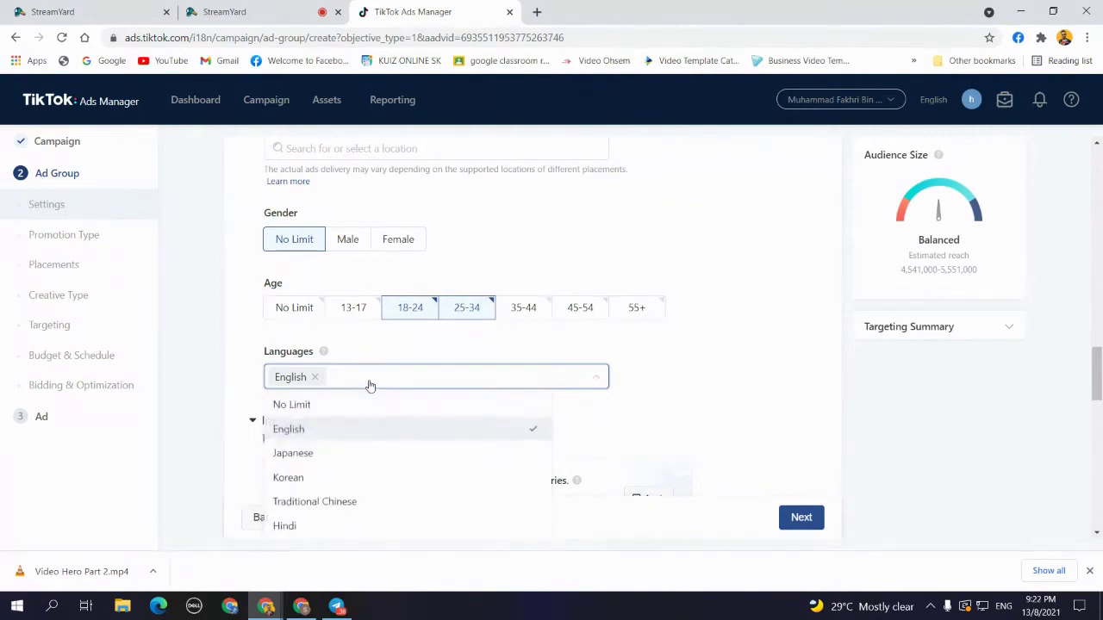
pyautogui.scroll(-1, 371, 384)
pyautogui.scroll(-3, 382, 433)
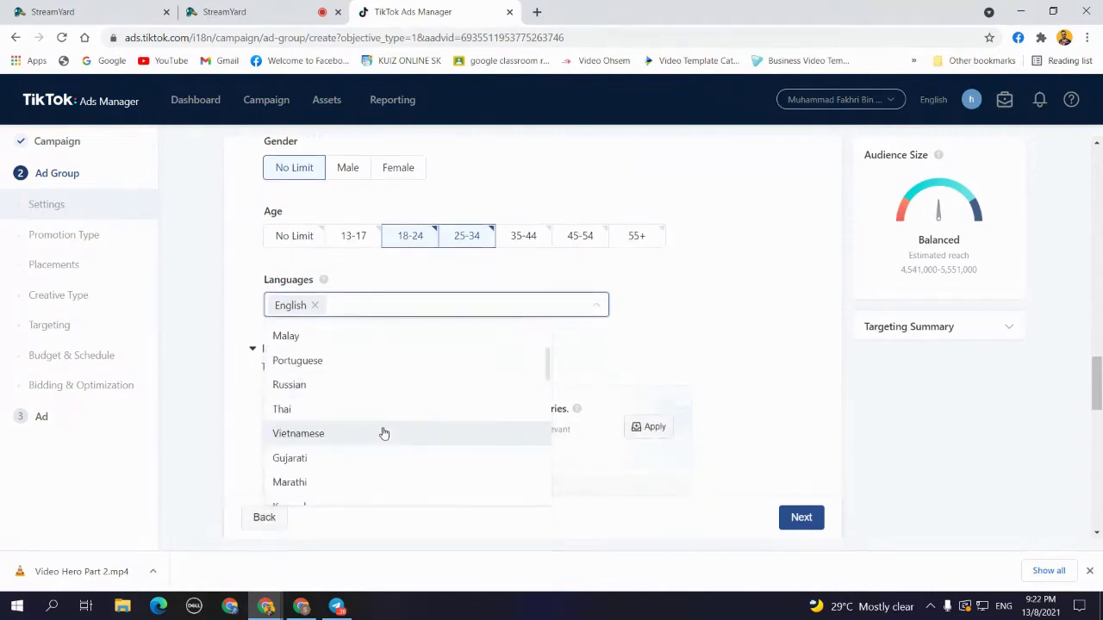
pyautogui.click(296, 335)
pyautogui.click(668, 287)
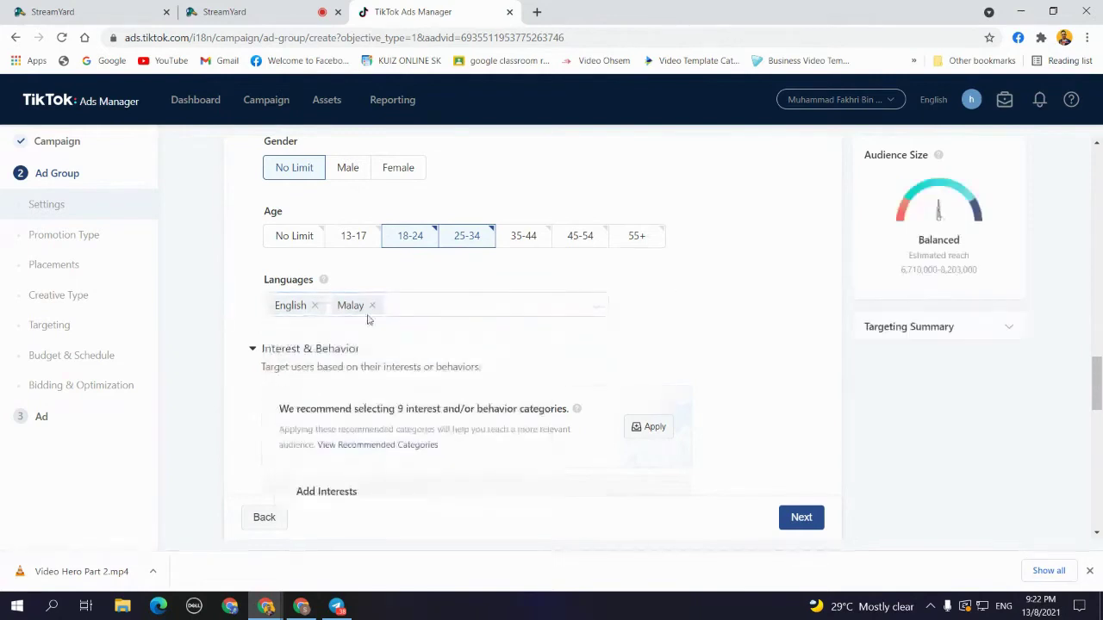
# Step: Add Apparel & Accessories as an interest category
pyautogui.scroll(-2, 472, 302)
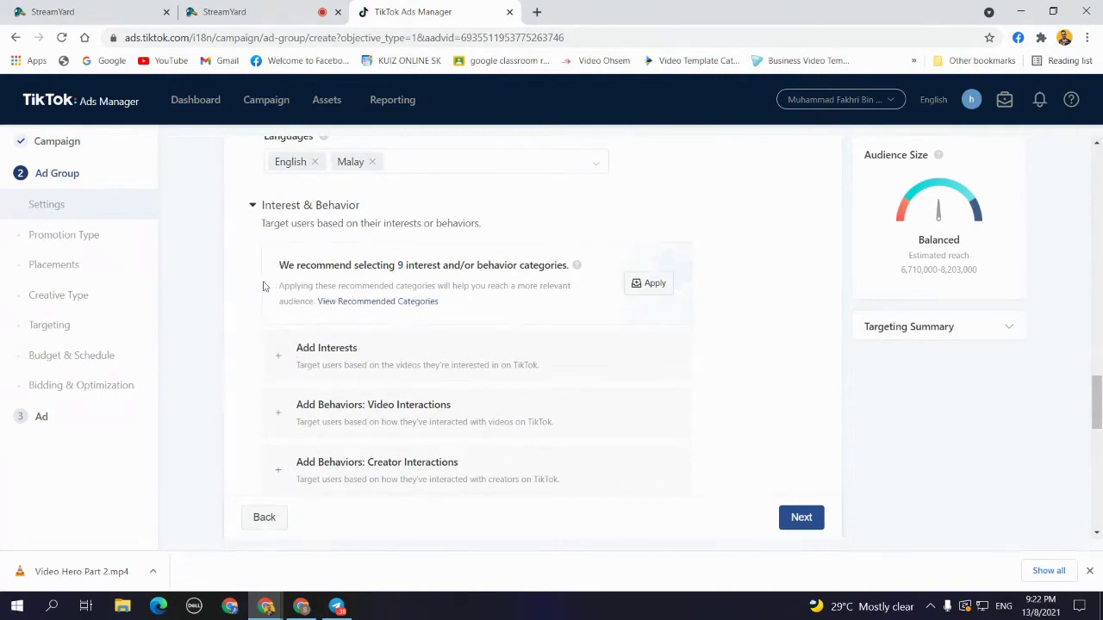
pyautogui.scroll(-1, 268, 350)
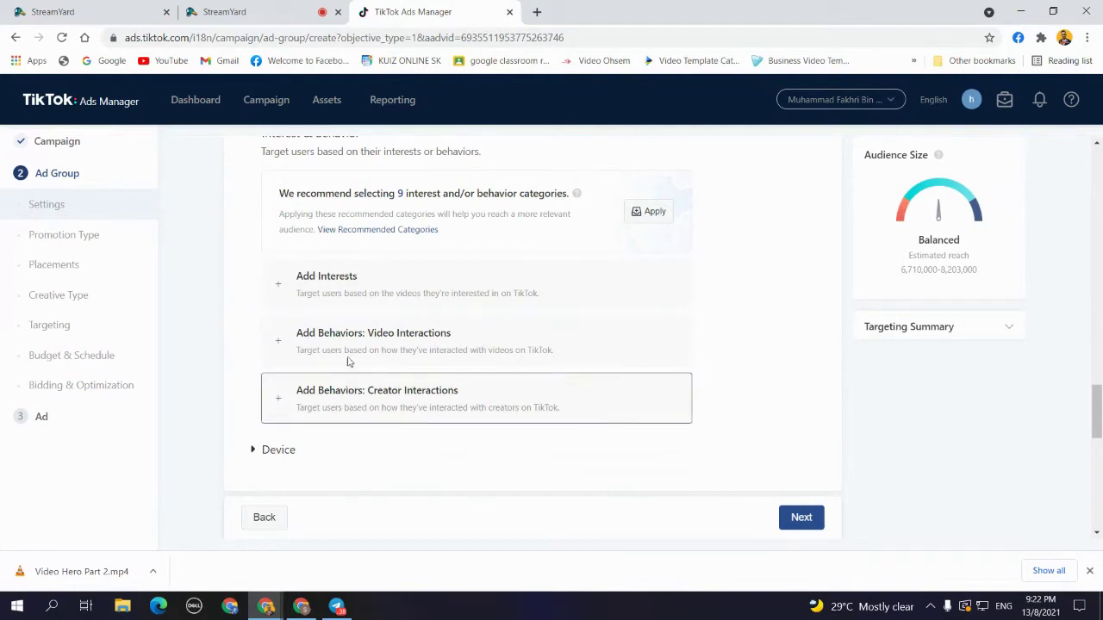
pyautogui.click(320, 286)
pyautogui.click(404, 359)
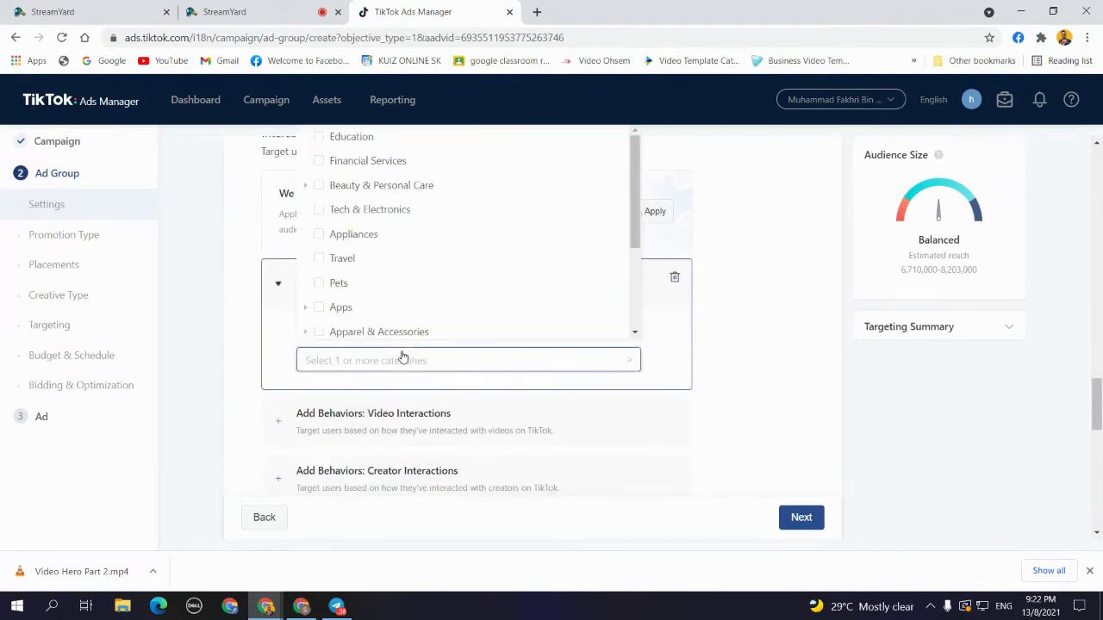
pyautogui.moveTo(382, 291)
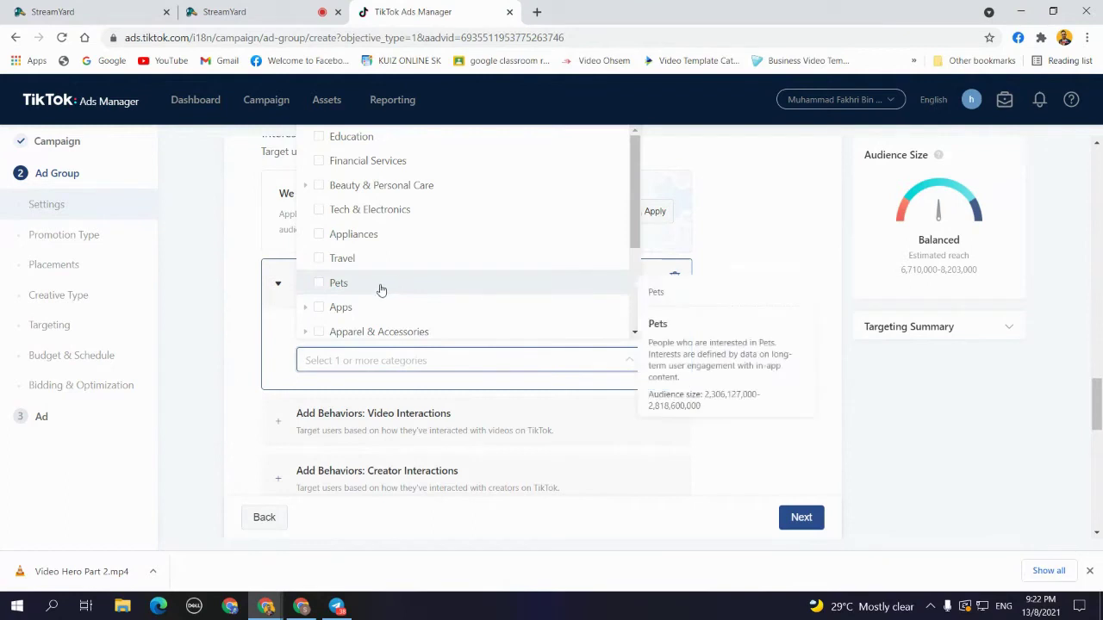
pyautogui.scroll(-3, 381, 290)
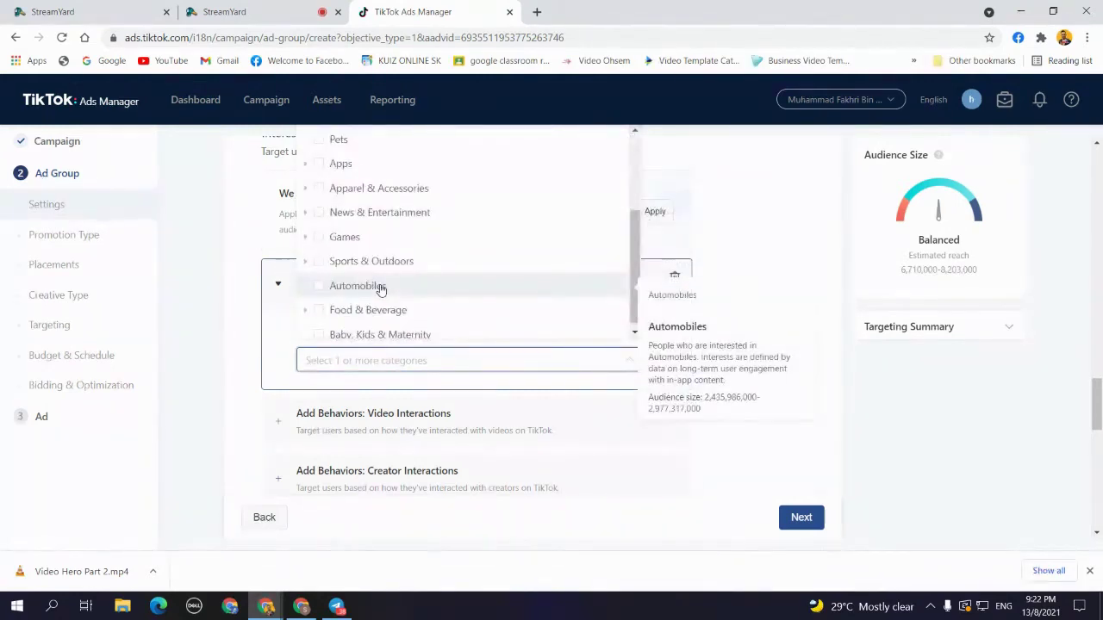
pyautogui.scroll(3, 381, 291)
pyautogui.moveTo(356, 193)
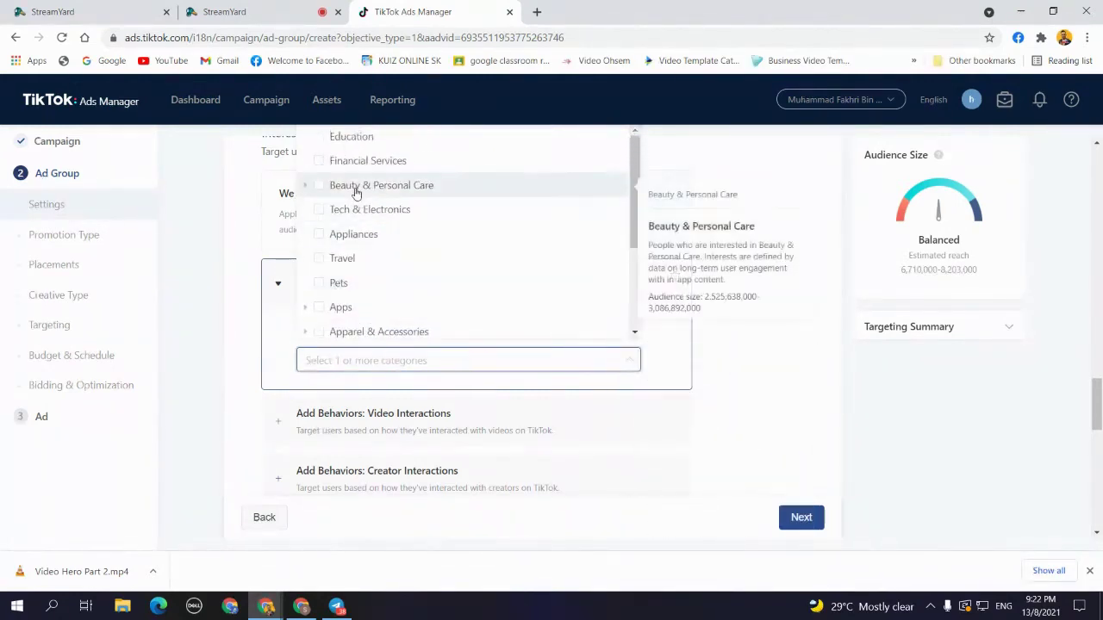
pyautogui.scroll(-2, 364, 243)
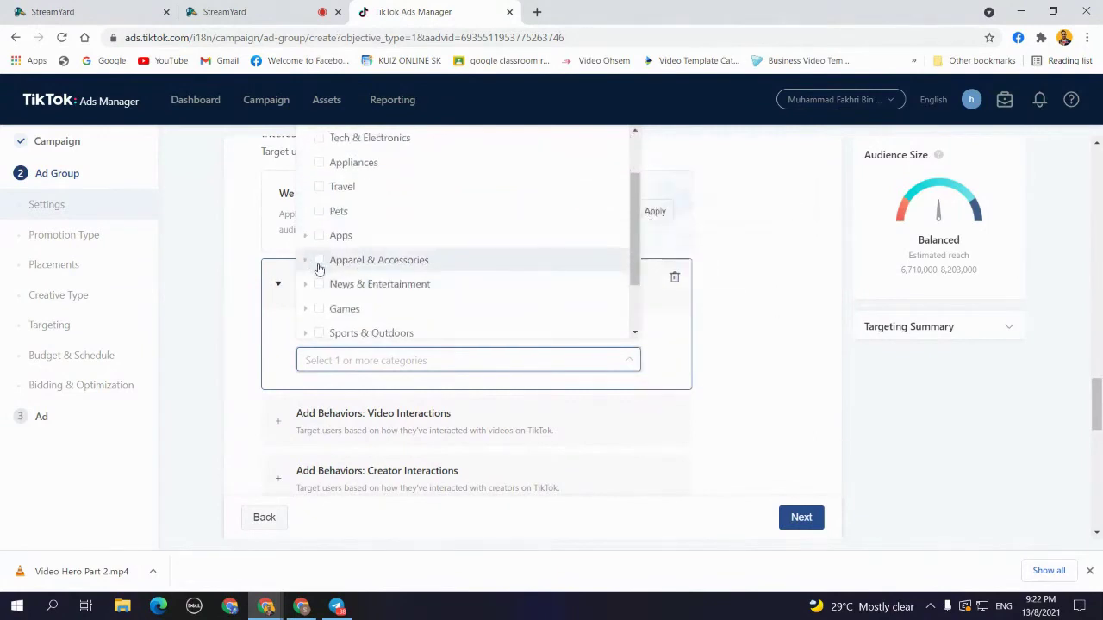
pyautogui.click(318, 260)
pyautogui.scroll(-2, 344, 318)
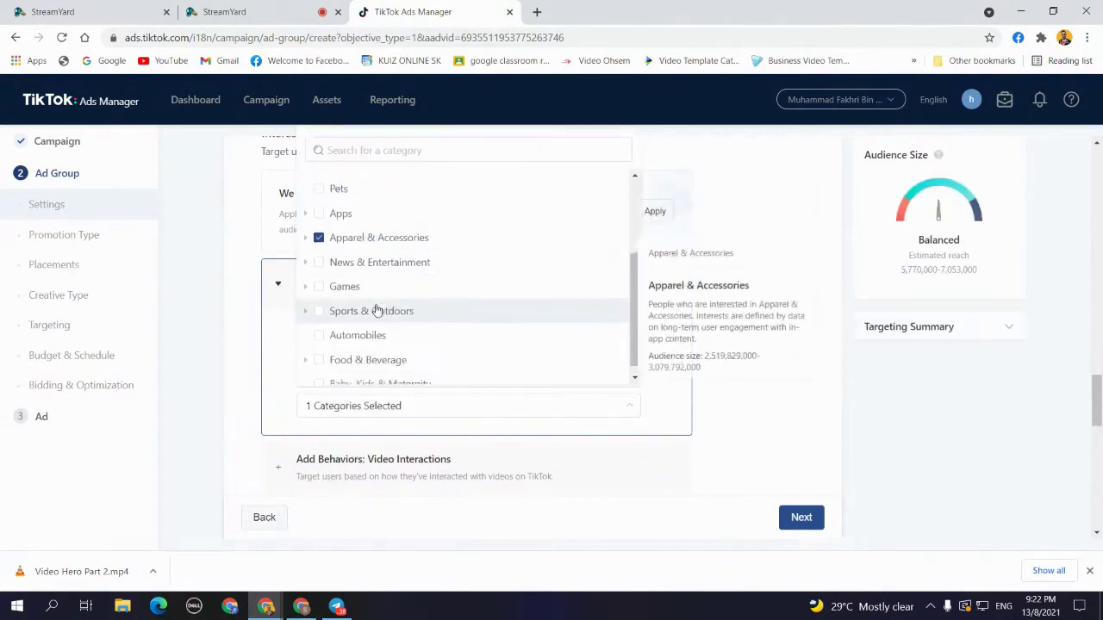
pyautogui.moveTo(334, 313)
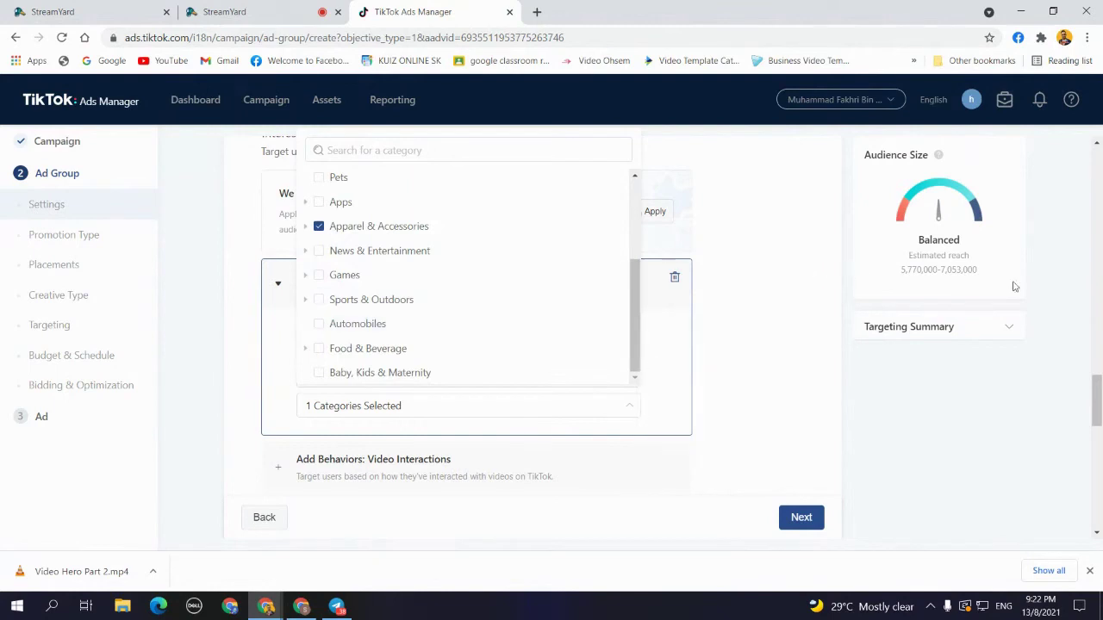
pyautogui.moveTo(331, 234)
pyautogui.moveTo(935, 270); pyautogui.dragTo(937, 270)
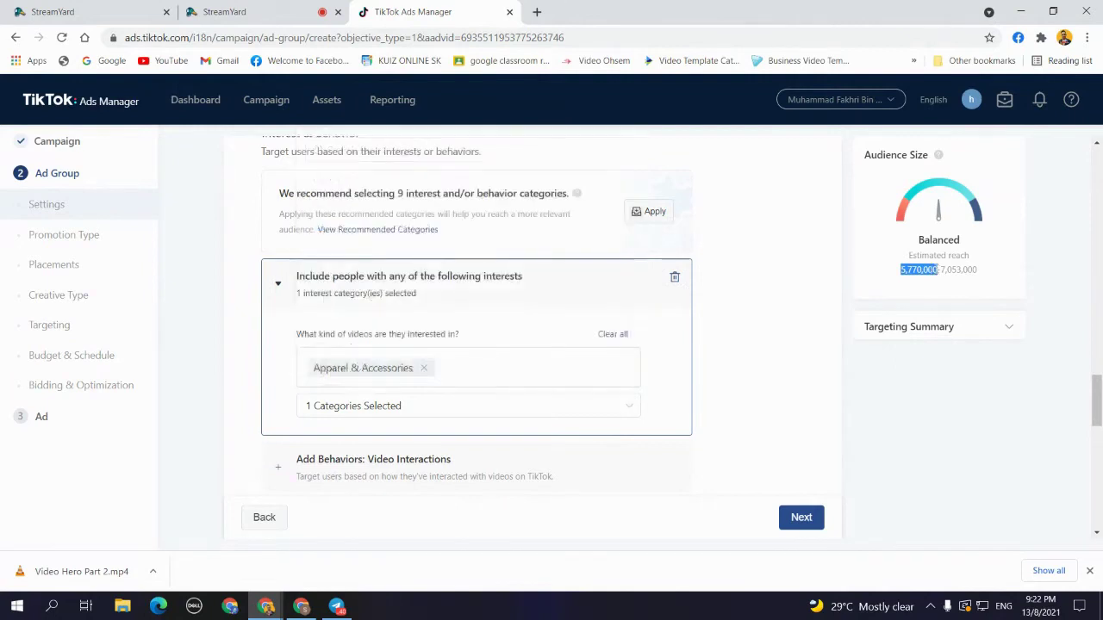
# Step: Add Beauty & Personal Care as a second interest category
pyautogui.click(408, 405)
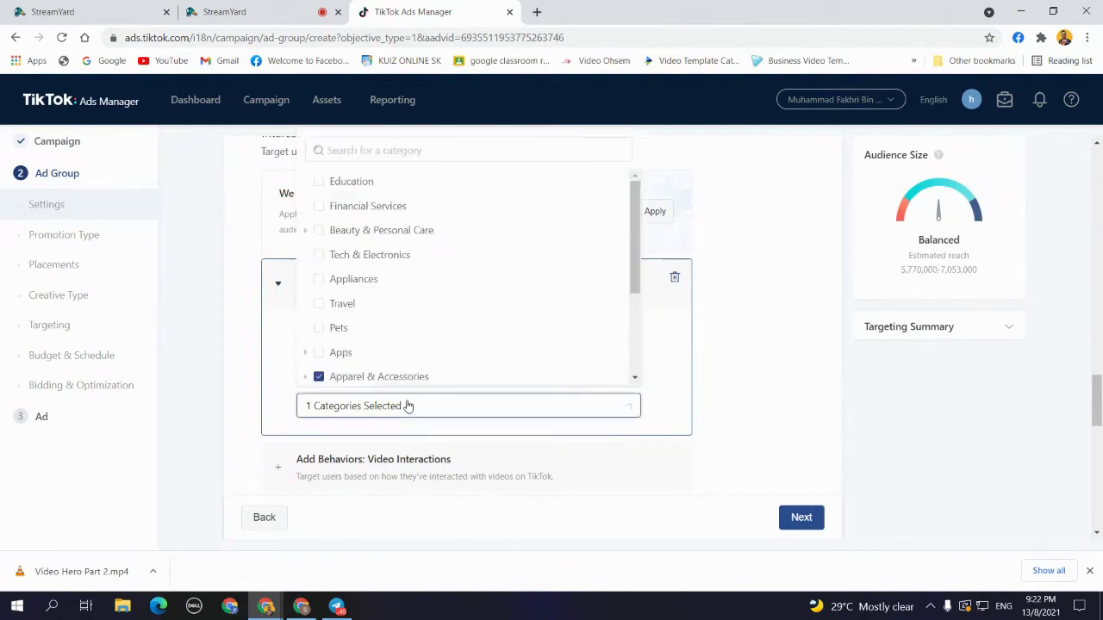
pyautogui.scroll(-3, 351, 303)
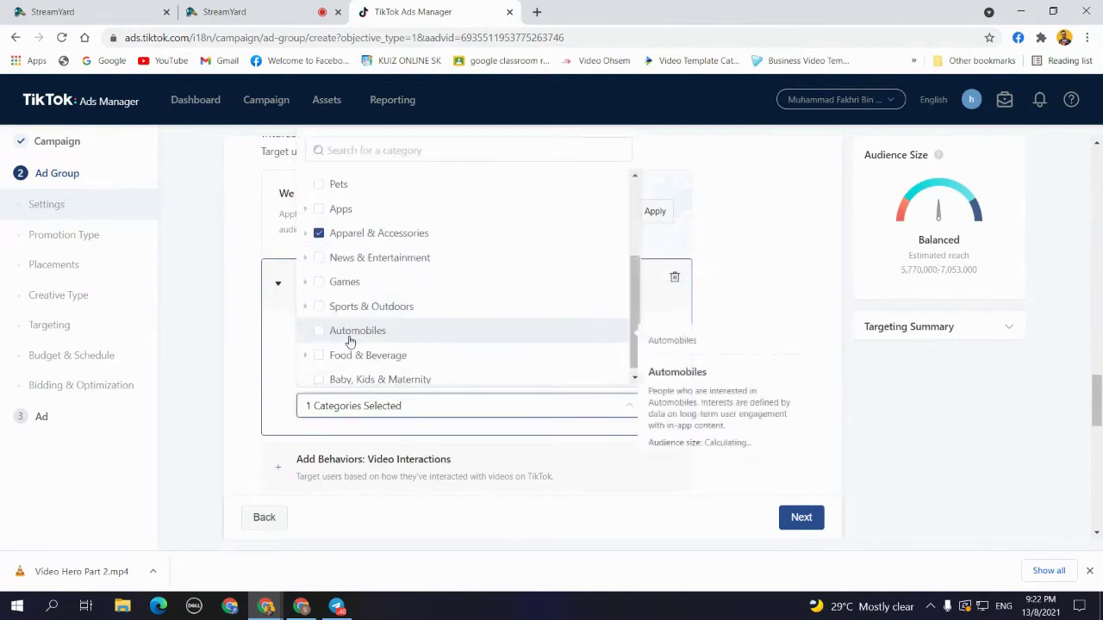
pyautogui.scroll(1, 350, 342)
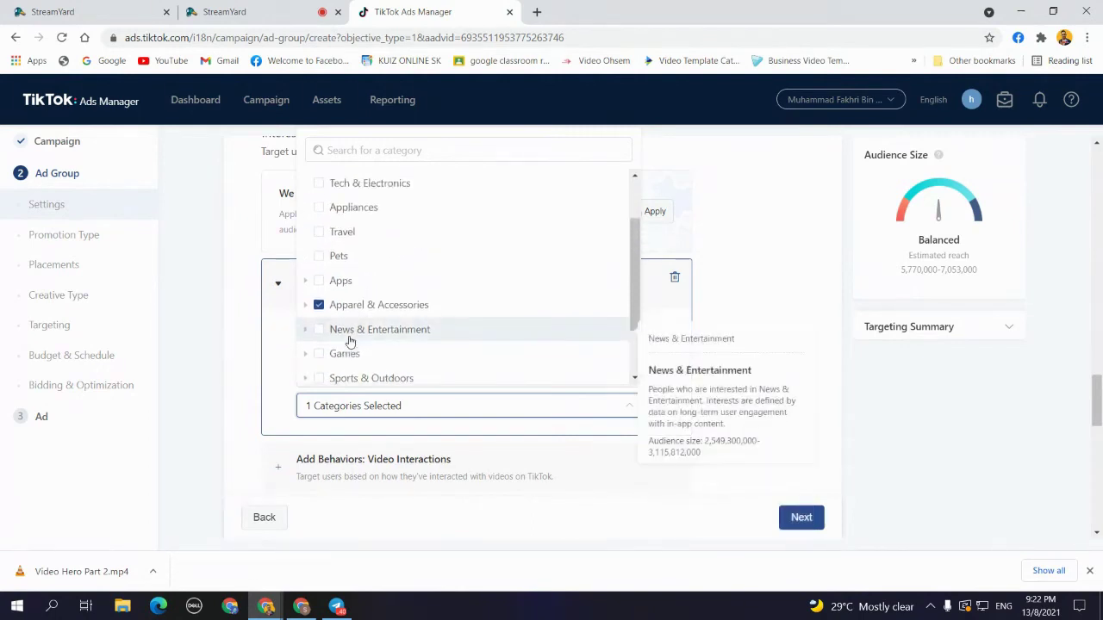
pyautogui.scroll(1, 349, 342)
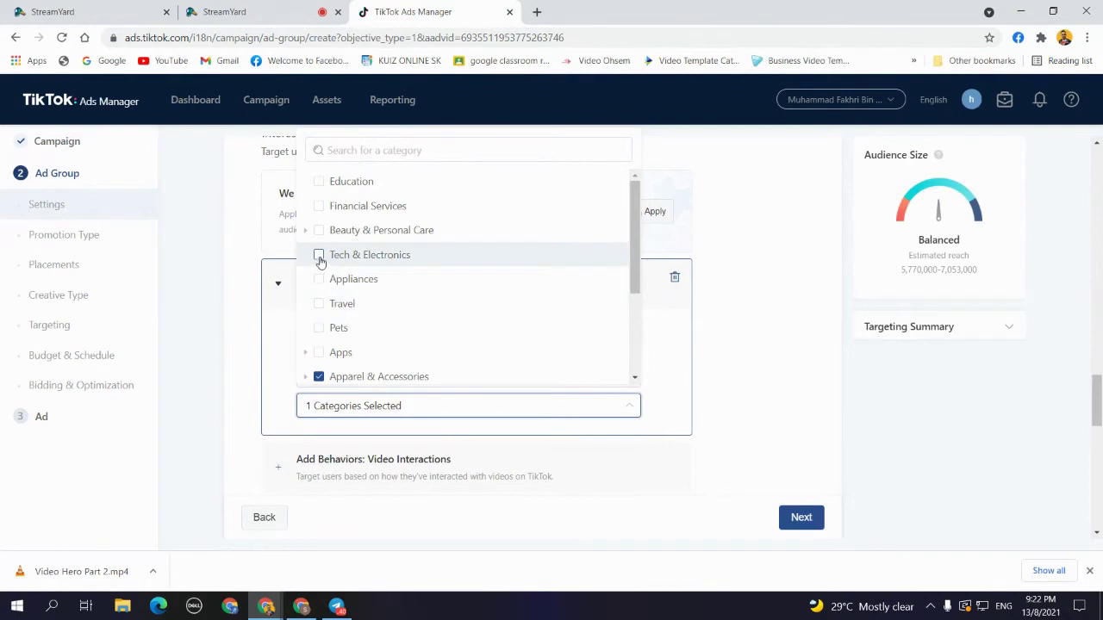
pyautogui.moveTo(345, 262)
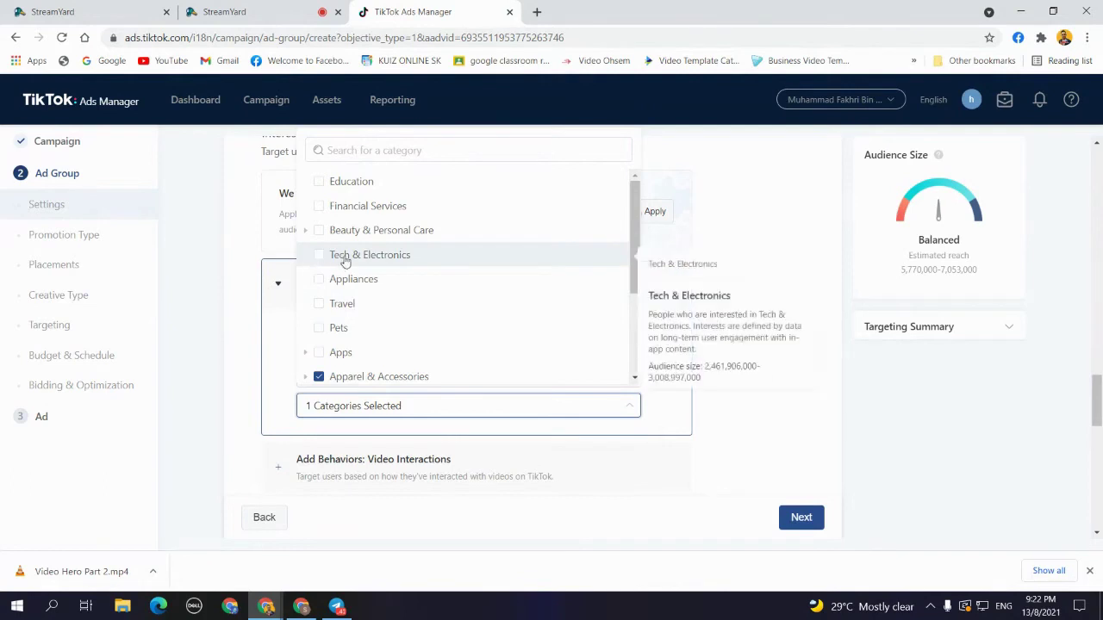
pyautogui.click(319, 231)
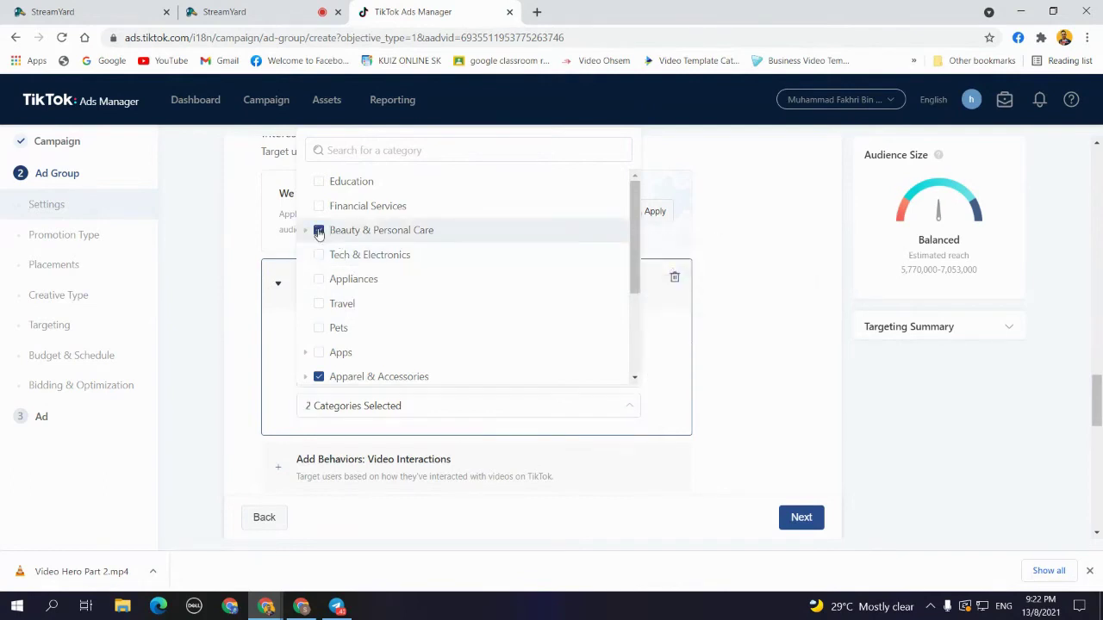
pyautogui.moveTo(351, 241)
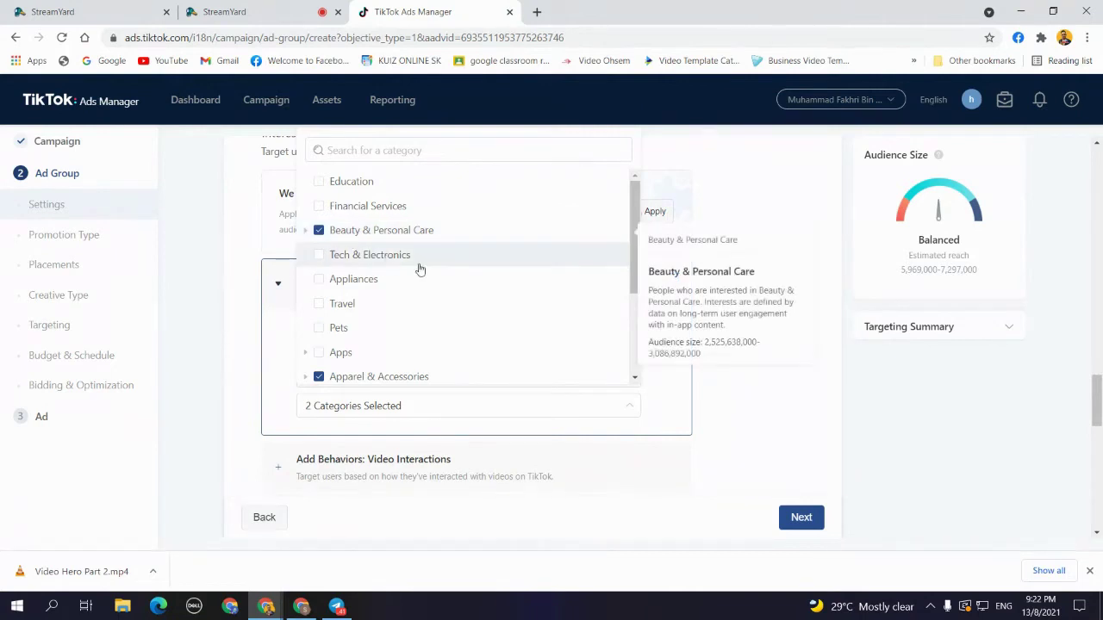
pyautogui.click(423, 401)
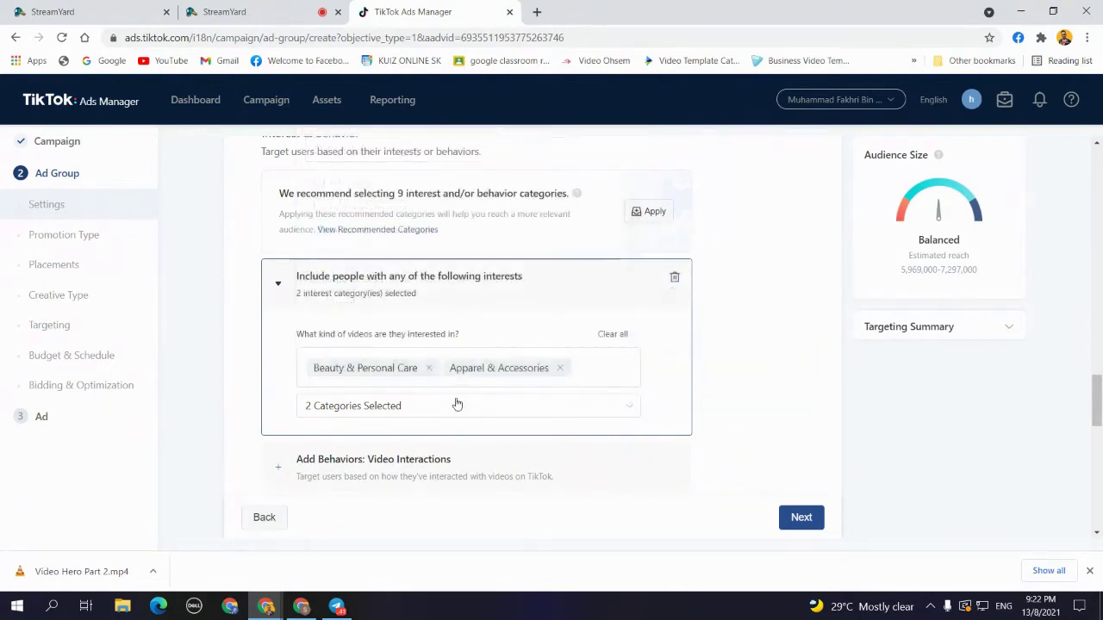
pyautogui.click(394, 406)
pyautogui.scroll(-3, 369, 285)
pyautogui.scroll(3, 369, 323)
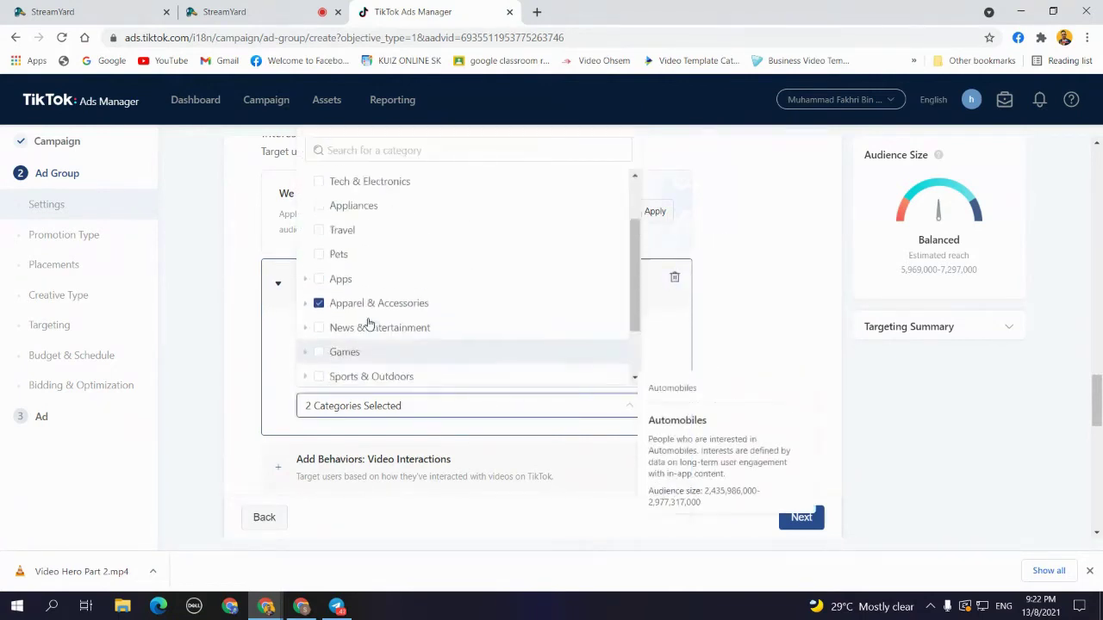
# Step: Add a video-interaction behavior targeting people who watched videos to the end and liked them
pyautogui.click(757, 404)
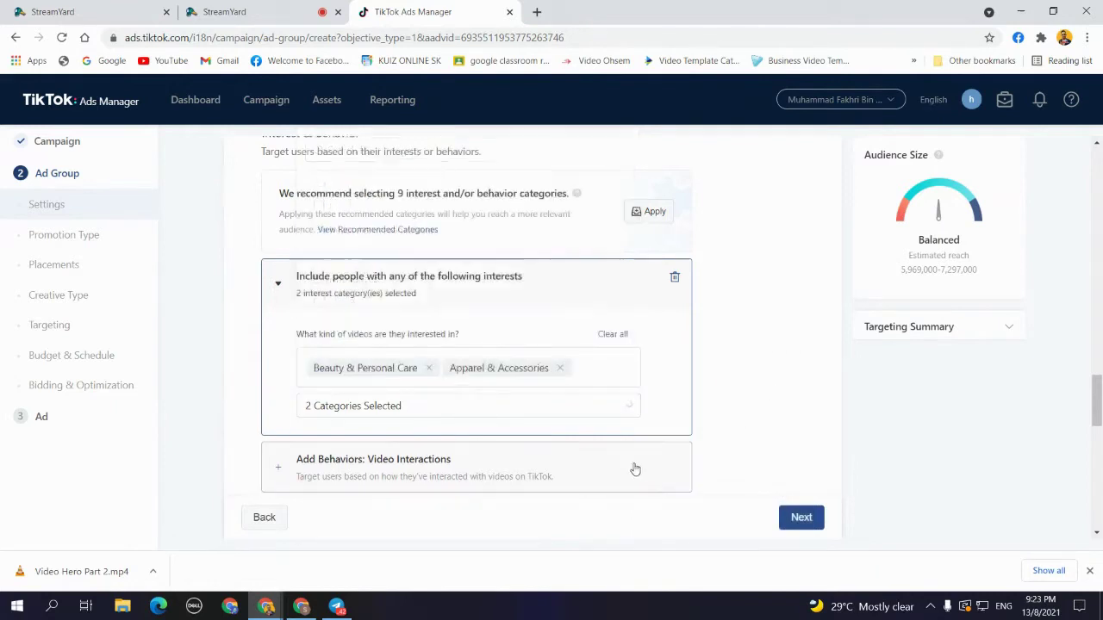
pyautogui.scroll(-1, 352, 364)
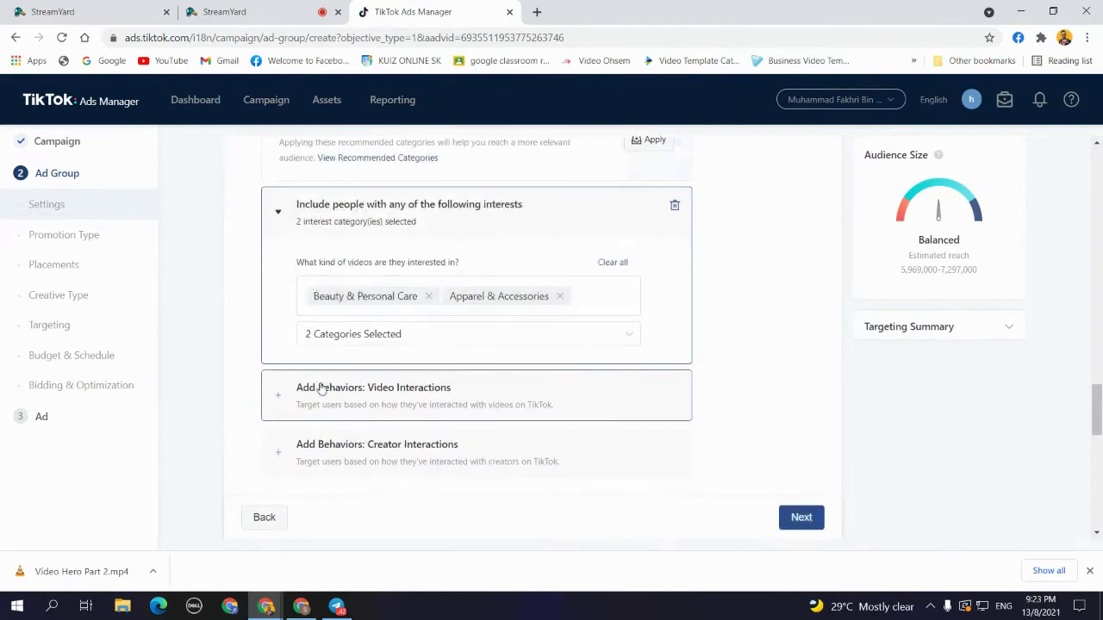
pyautogui.click(320, 387)
pyautogui.scroll(-2, 319, 388)
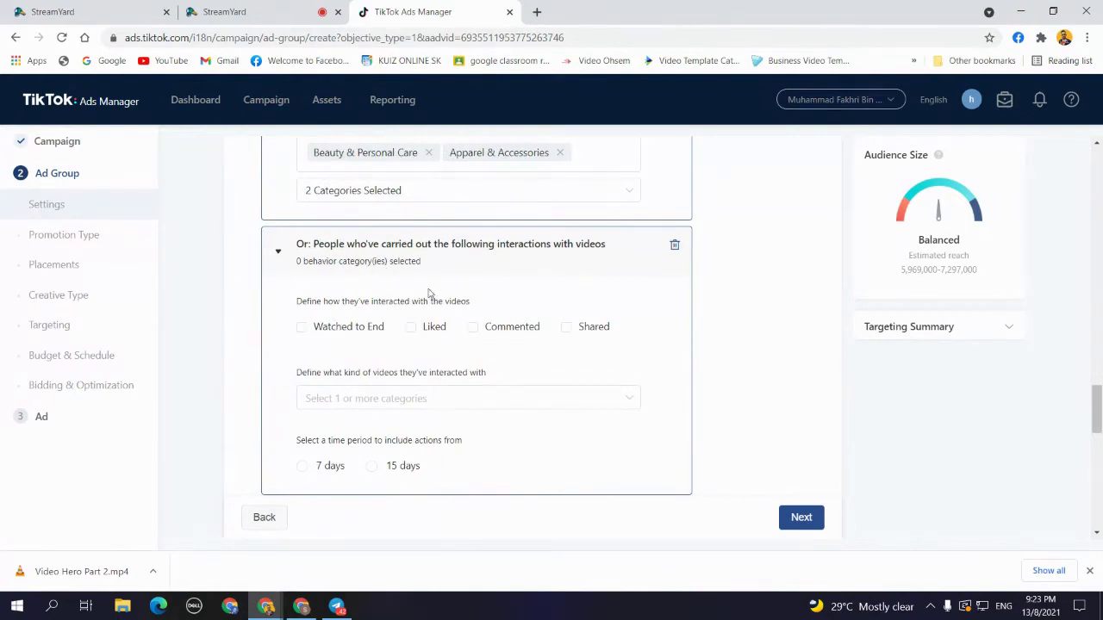
pyautogui.click(301, 329)
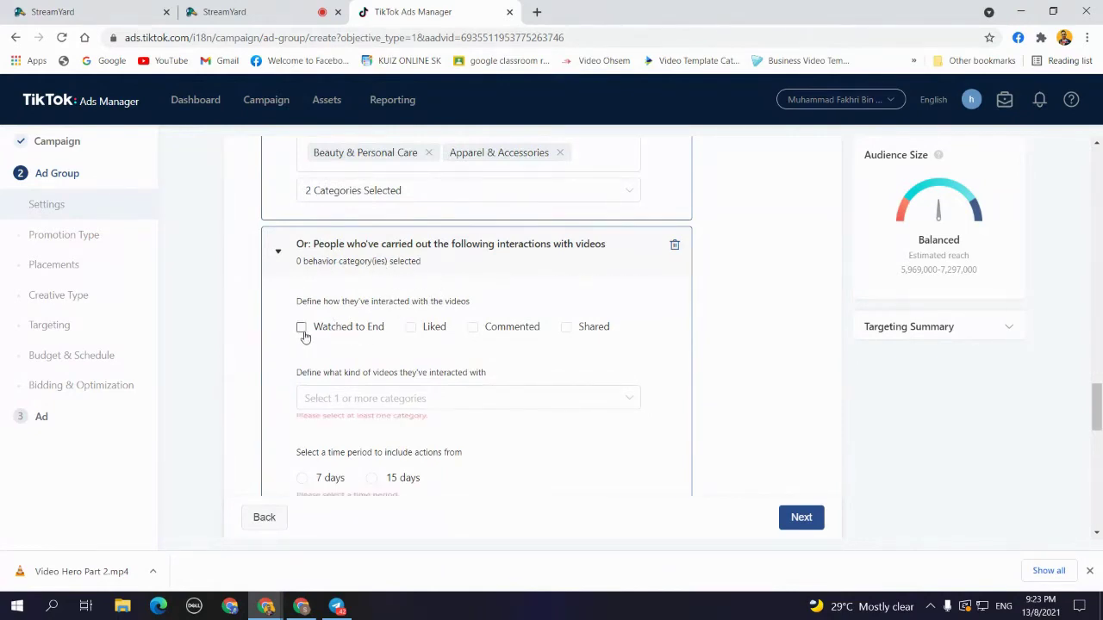
pyautogui.click(411, 331)
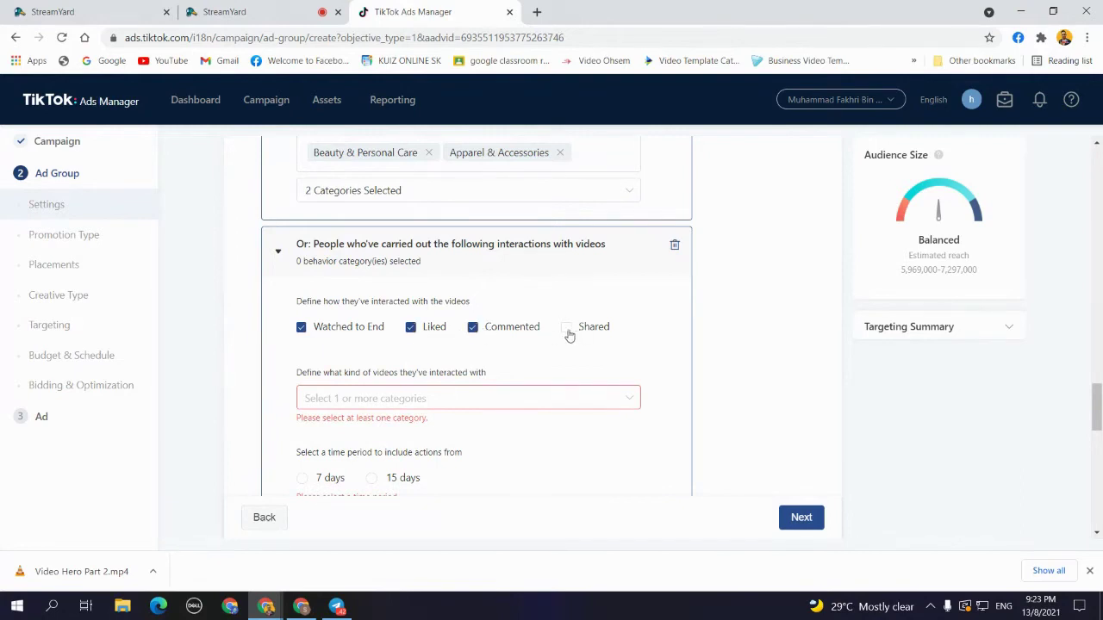
# Step: Set the video-interaction category to Beauty & Style over a 15-day period
pyautogui.scroll(-1, 516, 349)
pyautogui.click(478, 331)
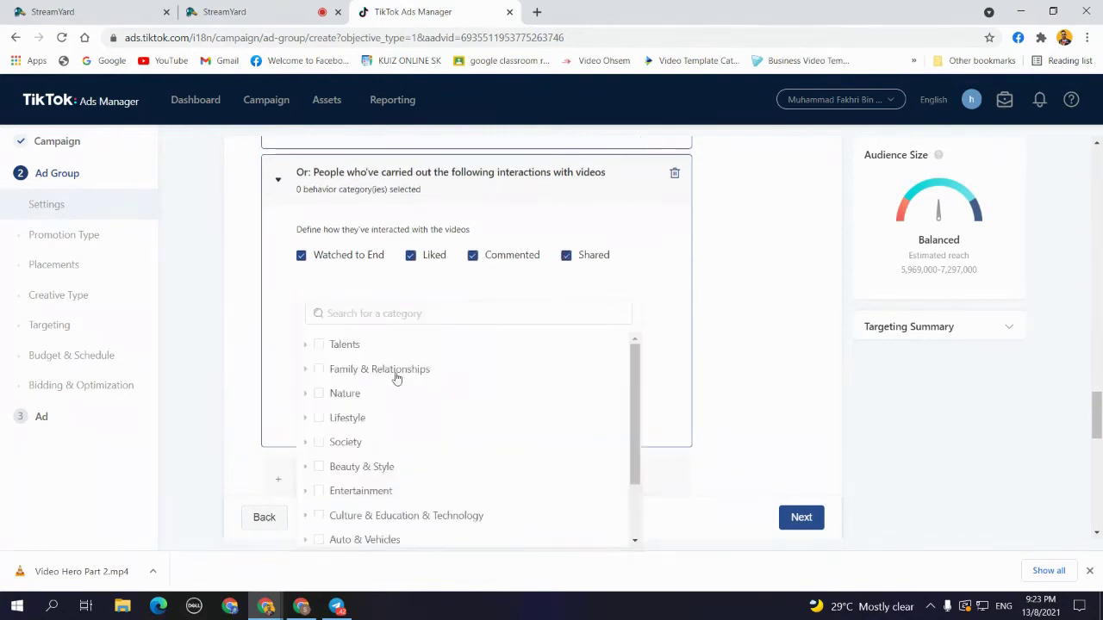
pyautogui.scroll(-2, 379, 386)
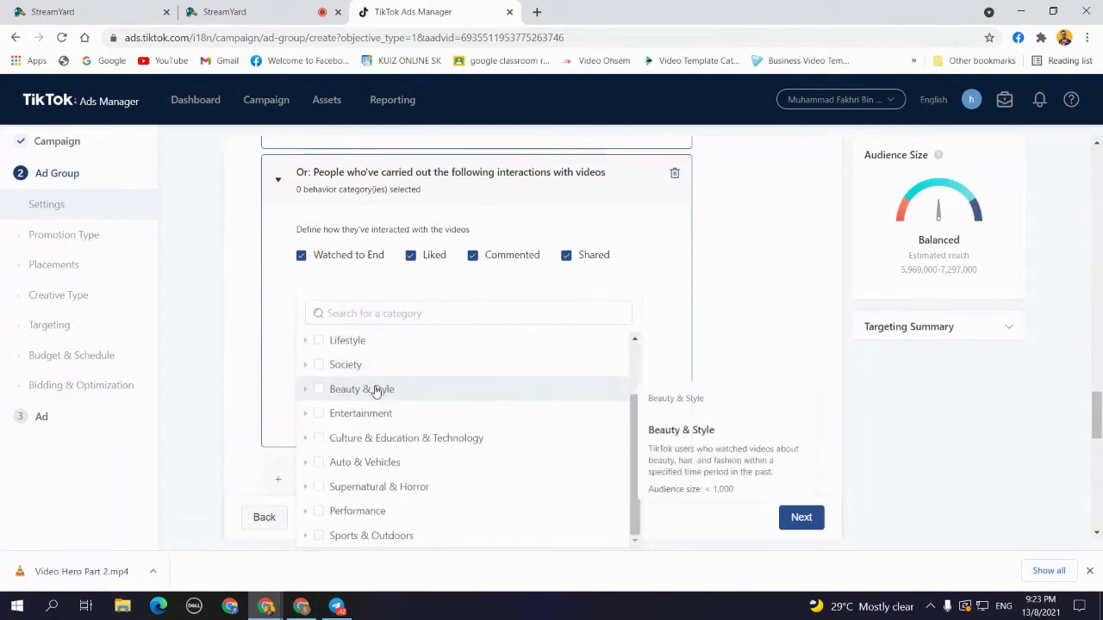
pyautogui.scroll(2, 376, 389)
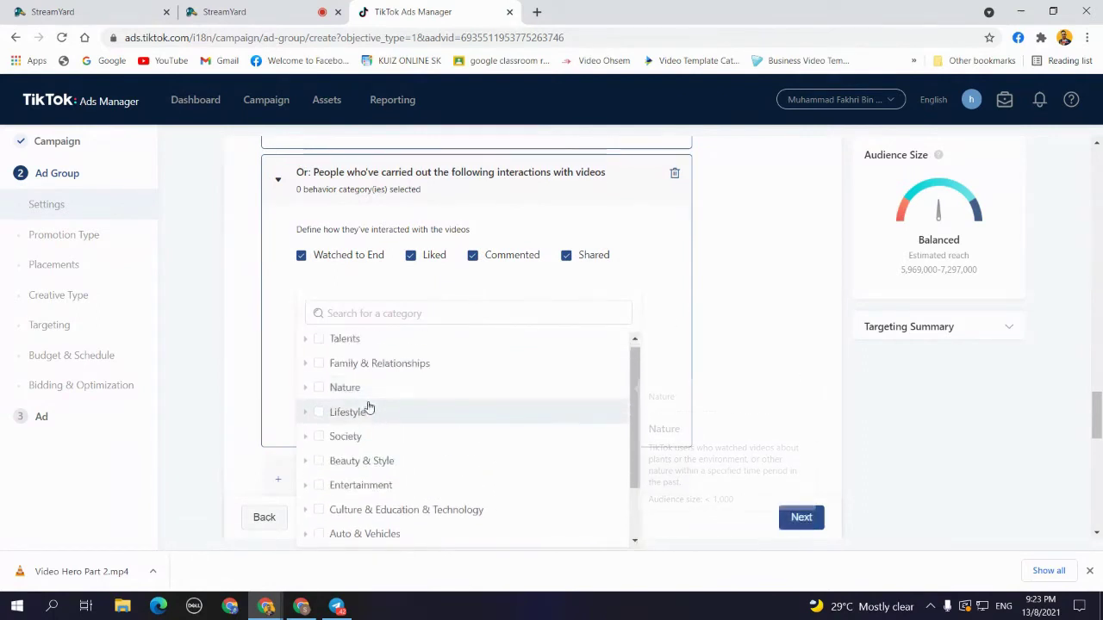
pyautogui.scroll(-2, 370, 414)
pyautogui.click(319, 396)
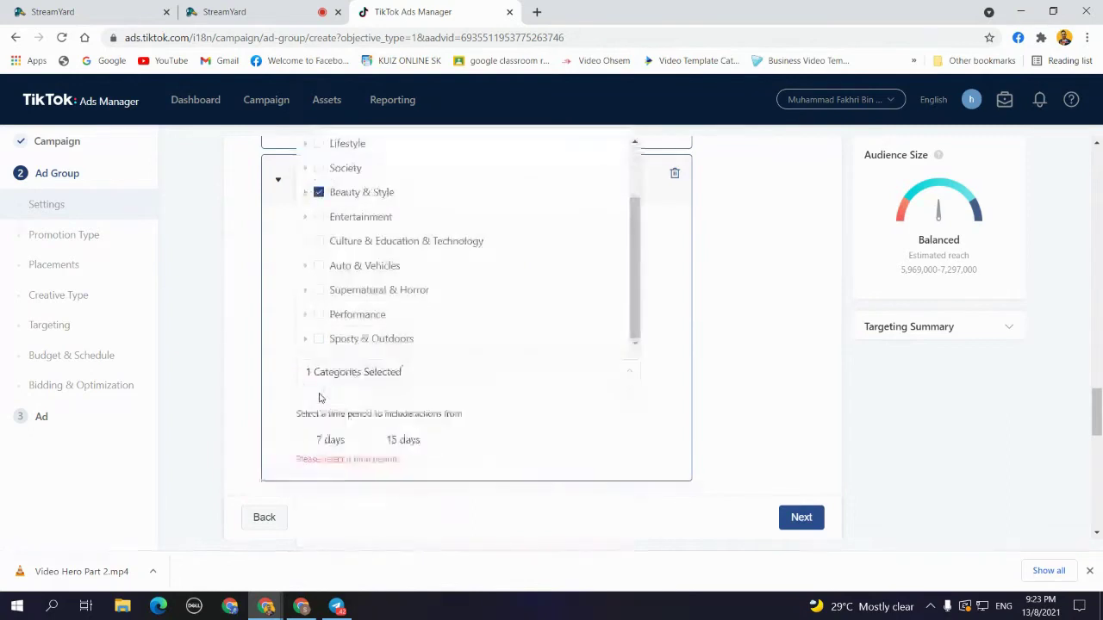
pyautogui.moveTo(341, 200)
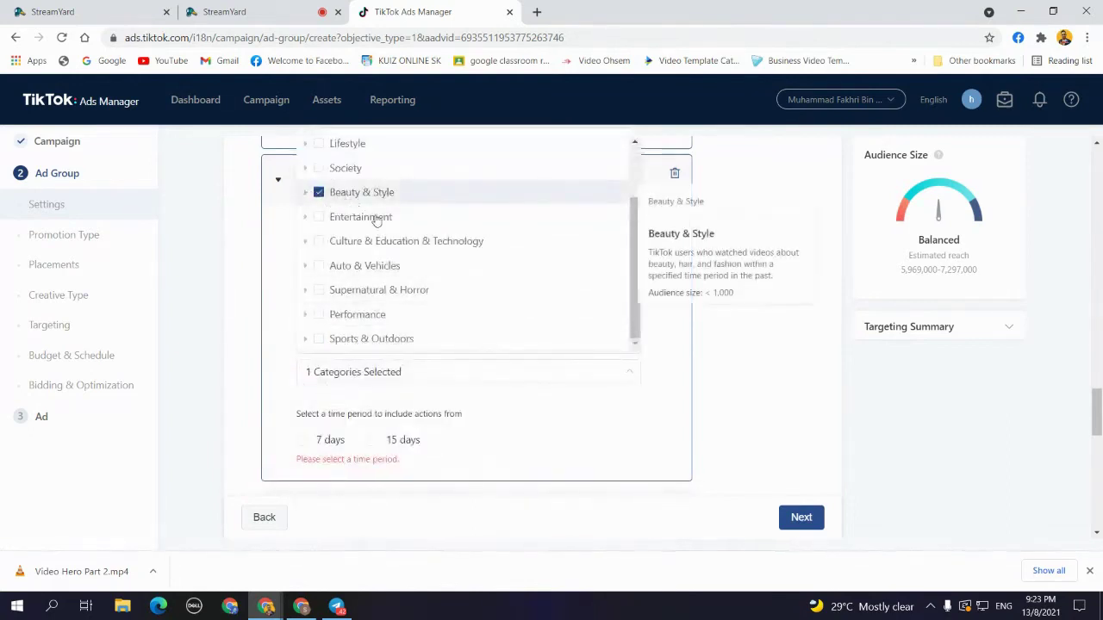
pyautogui.click(738, 382)
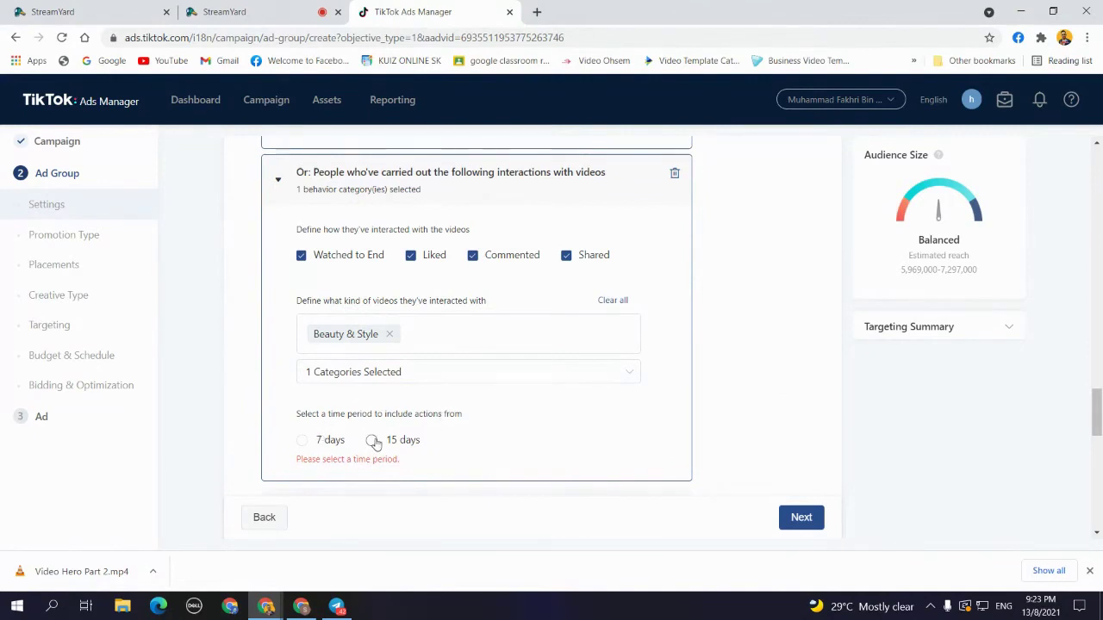
pyautogui.click(372, 441)
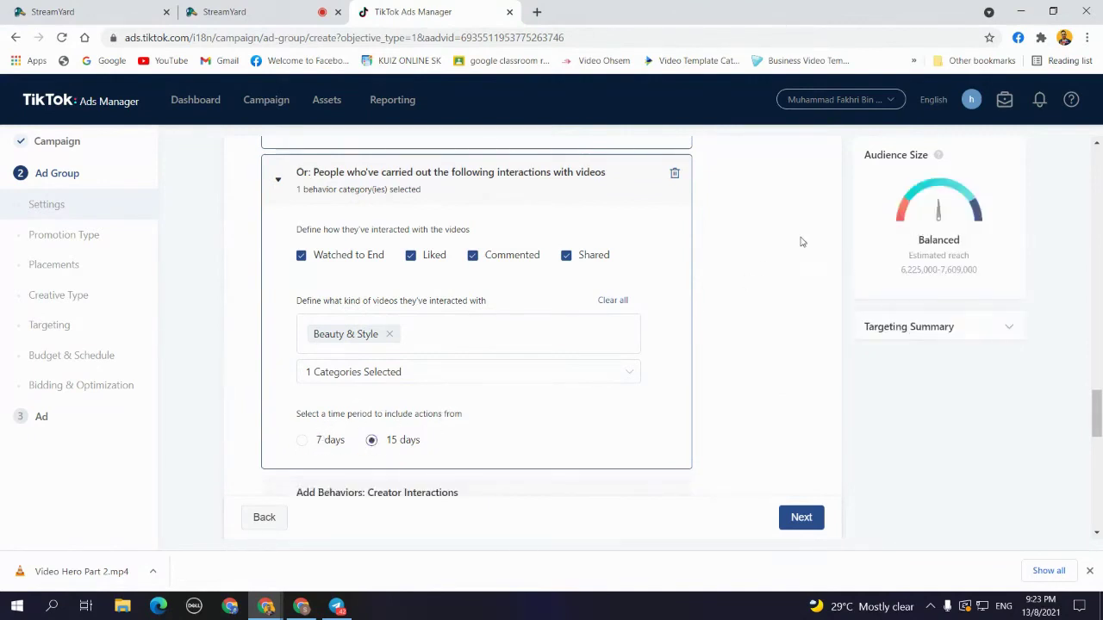
pyautogui.scroll(3, 553, 372)
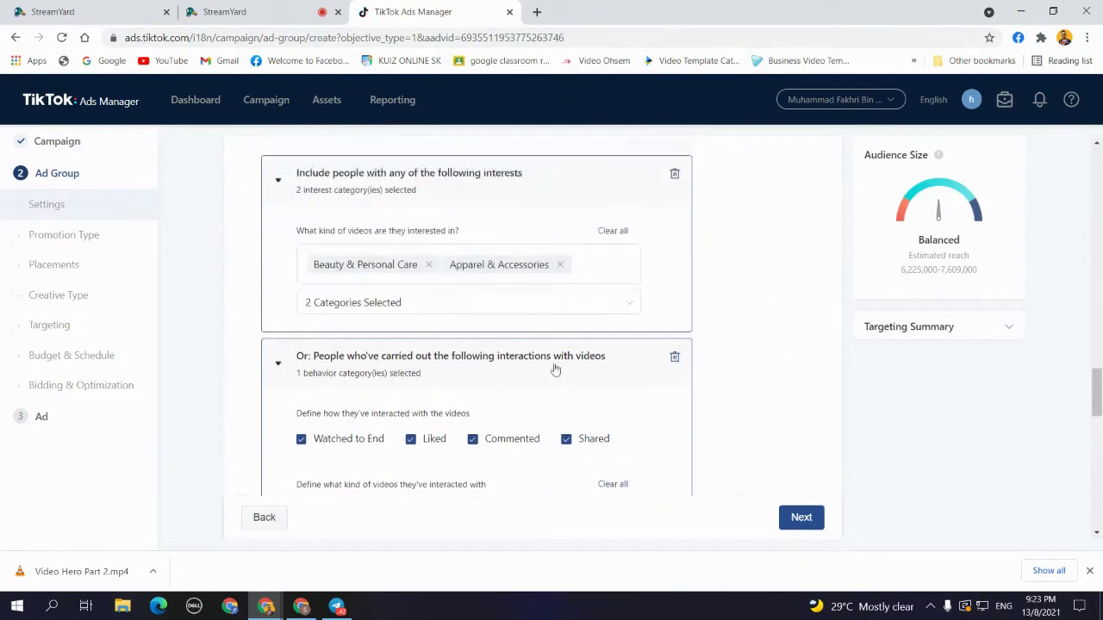
pyautogui.scroll(-2, 428, 308)
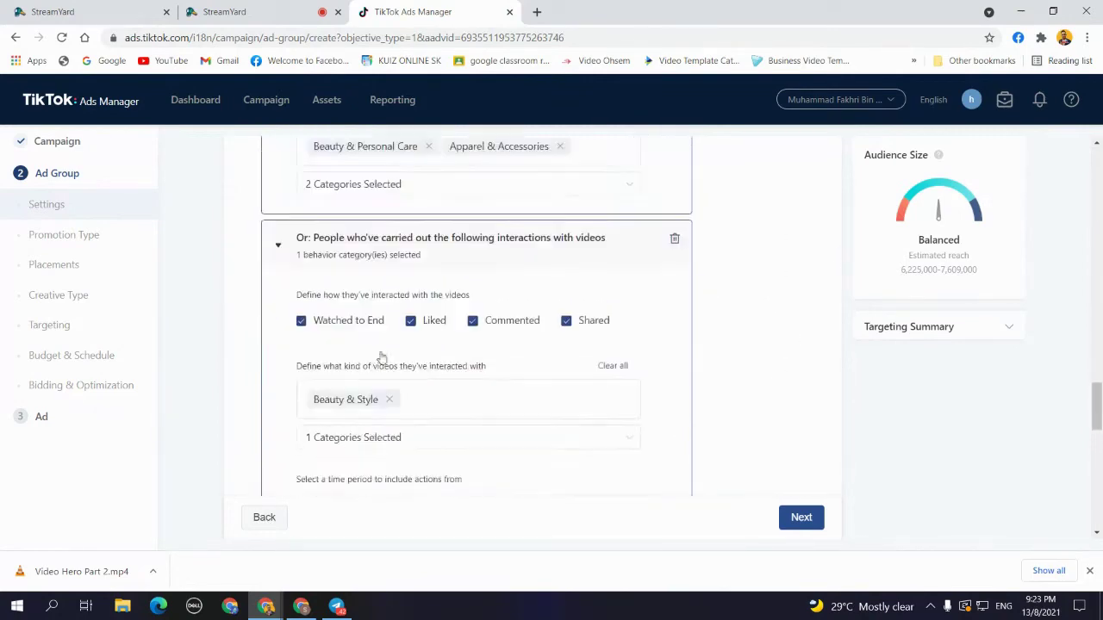
pyautogui.scroll(2, 425, 298)
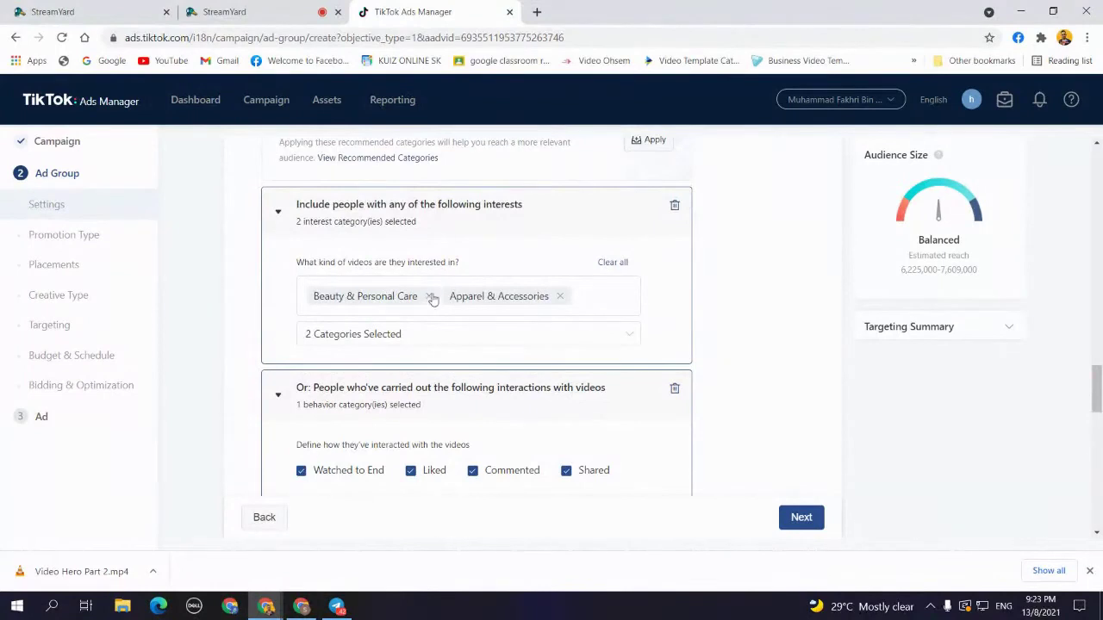
pyautogui.click(428, 296)
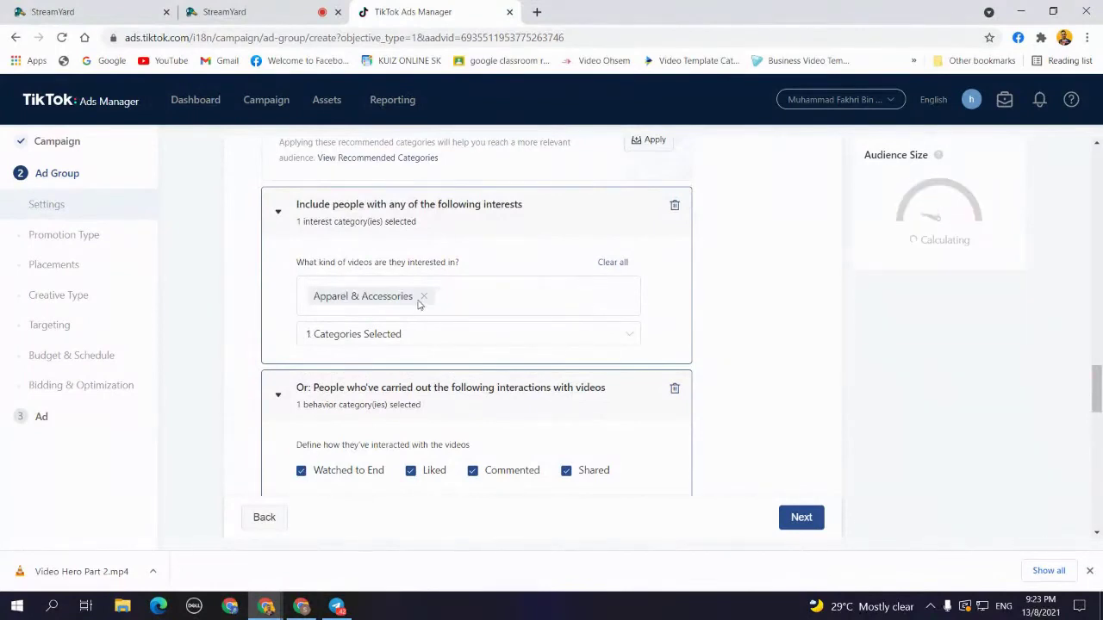
pyautogui.click(423, 296)
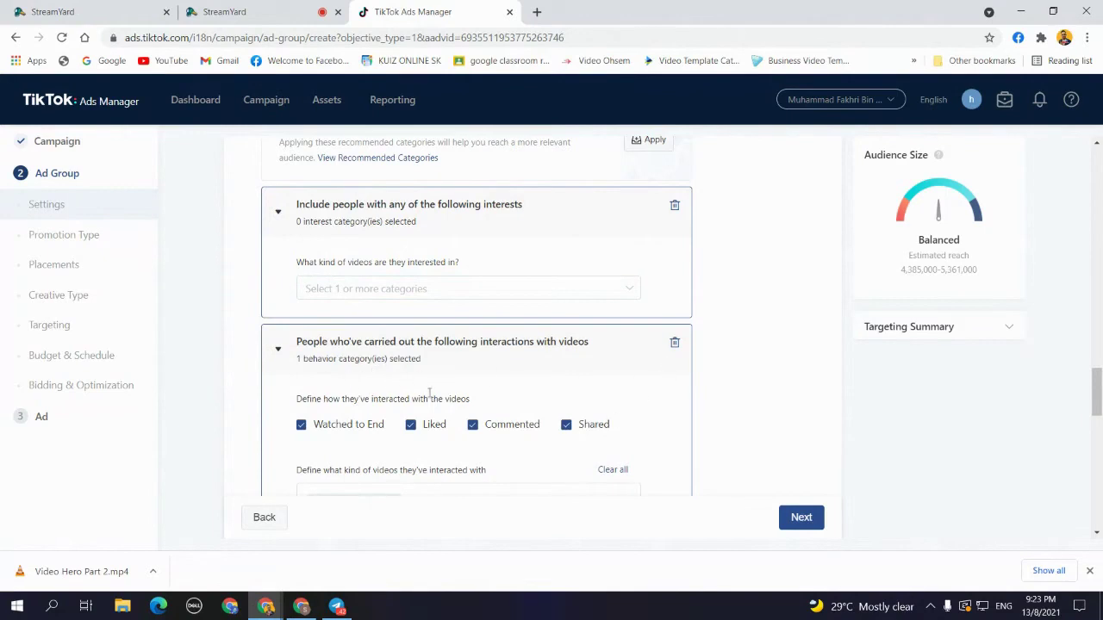
pyautogui.scroll(-1, 429, 393)
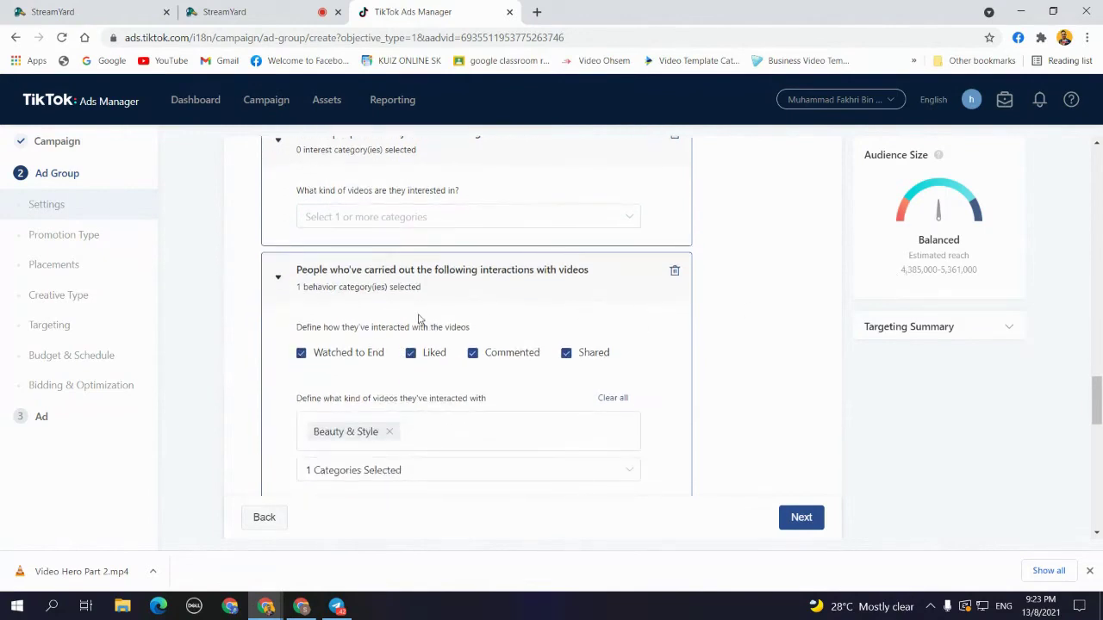
pyautogui.scroll(-4, 419, 319)
pyautogui.scroll(6, 360, 309)
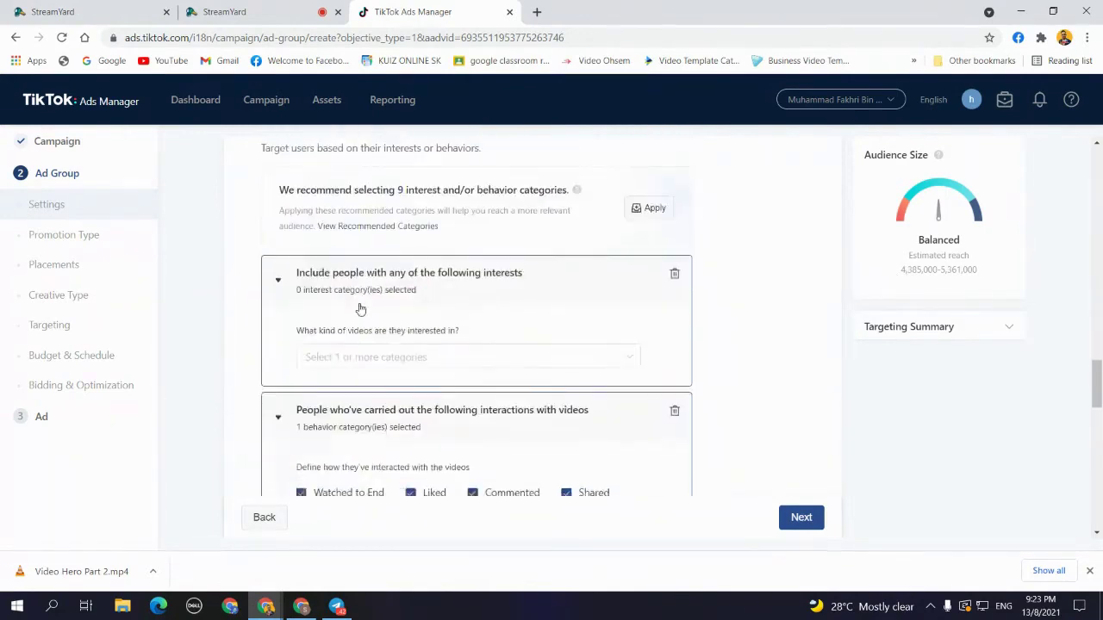
pyautogui.scroll(4, 360, 309)
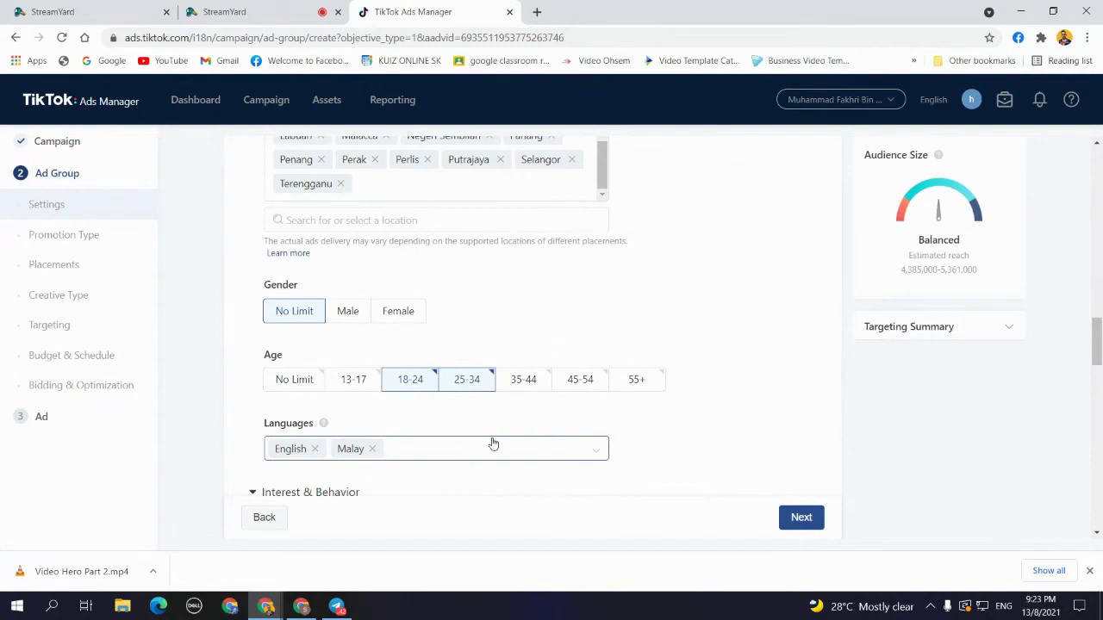
pyautogui.scroll(-3, 492, 443)
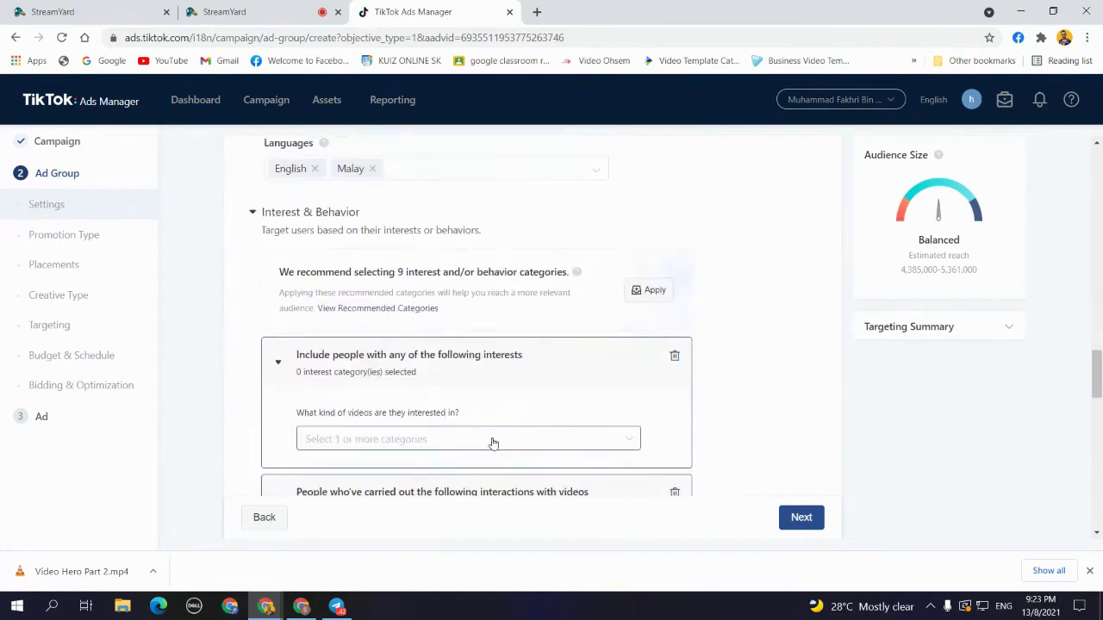
pyautogui.scroll(2, 492, 443)
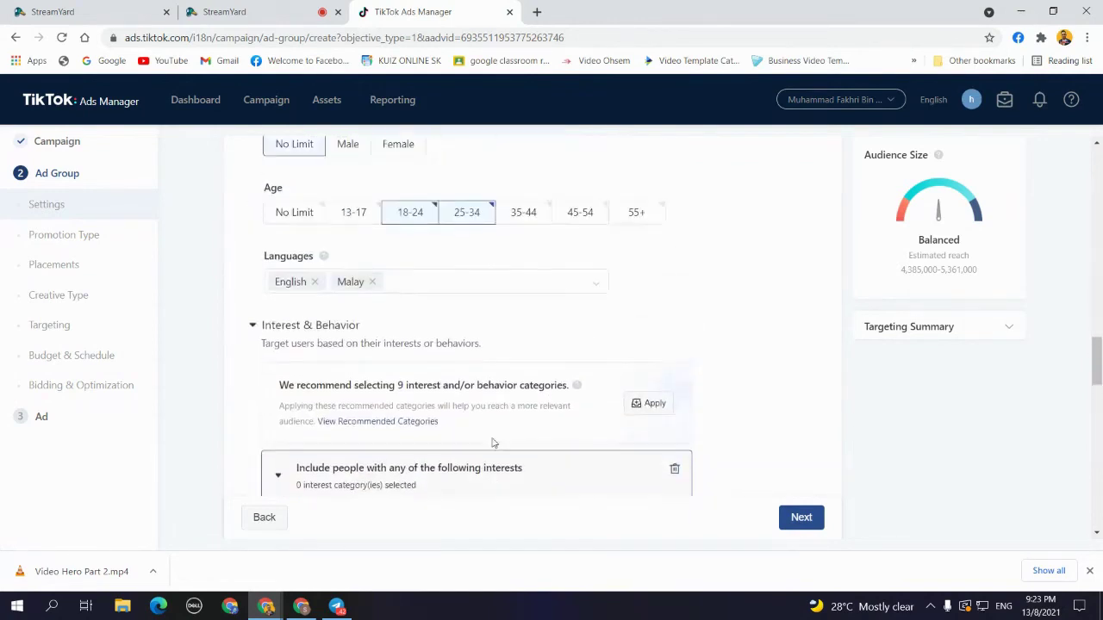
pyautogui.scroll(1, 492, 443)
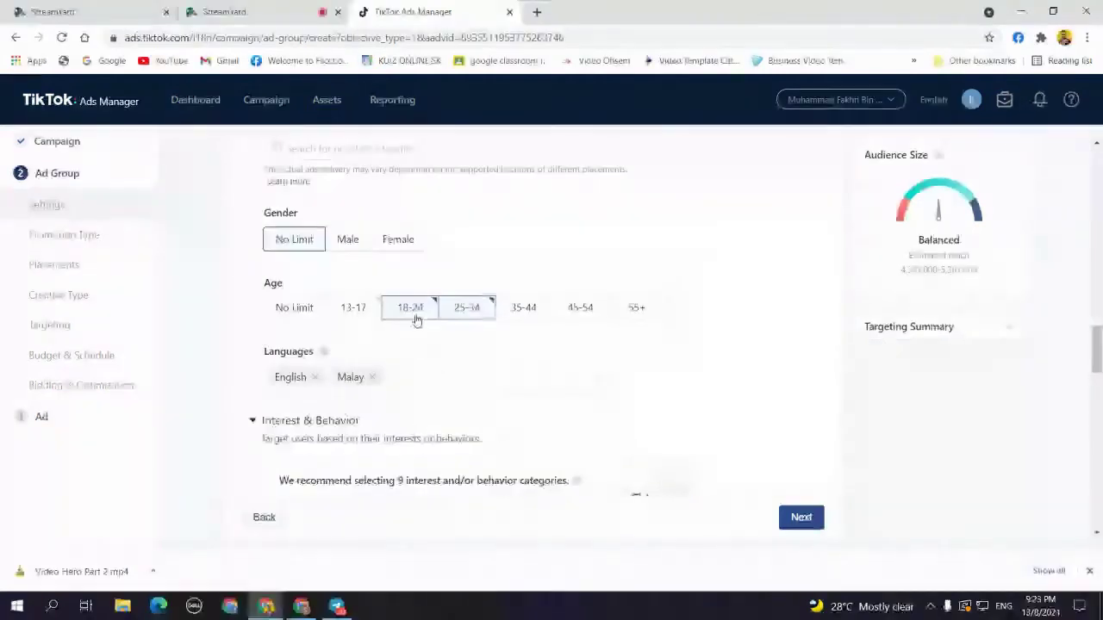
pyautogui.click(470, 315)
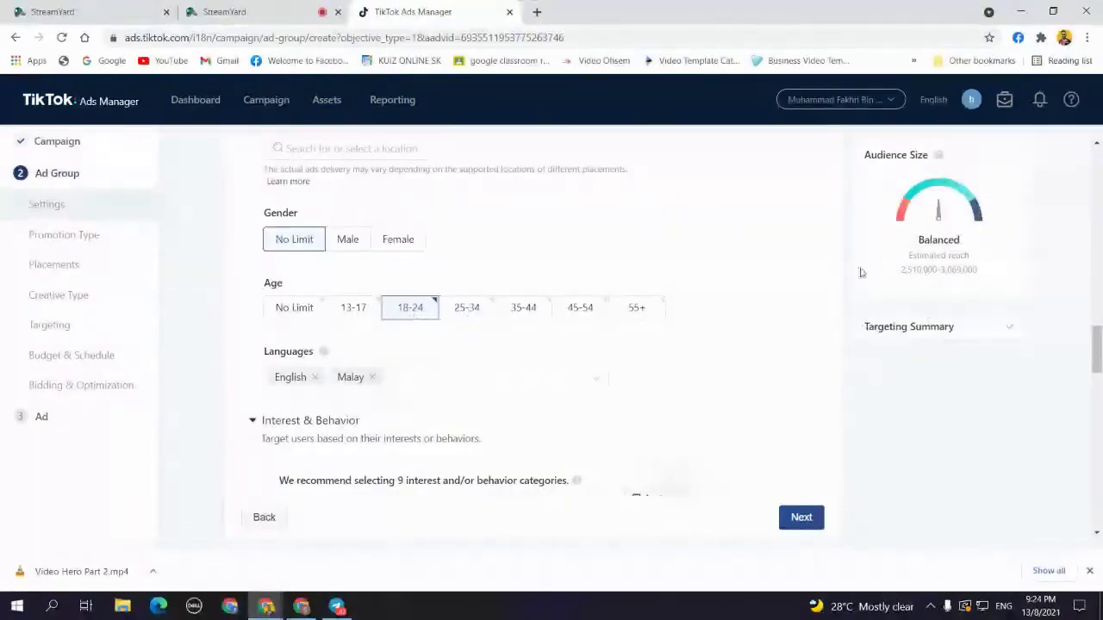
pyautogui.click(466, 308)
pyautogui.scroll(-5, 414, 377)
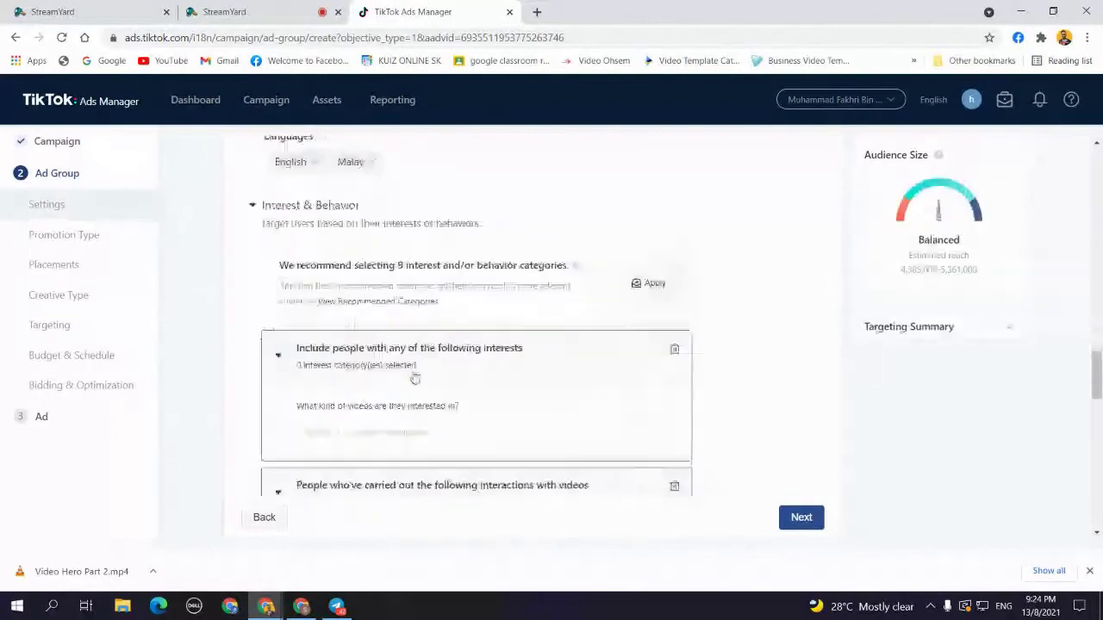
pyautogui.scroll(-3, 413, 377)
pyautogui.scroll(1, 406, 333)
pyautogui.scroll(-2, 377, 353)
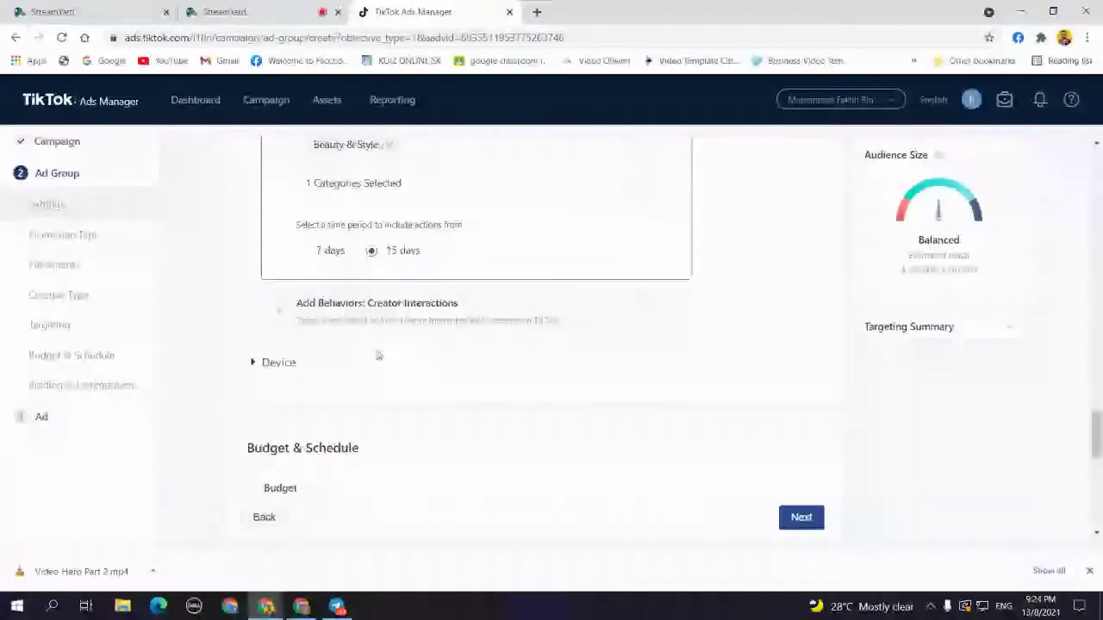
# Step: Add a creator-interaction behavior targeting people who followed creators
pyautogui.click(279, 314)
pyautogui.scroll(2, 285, 302)
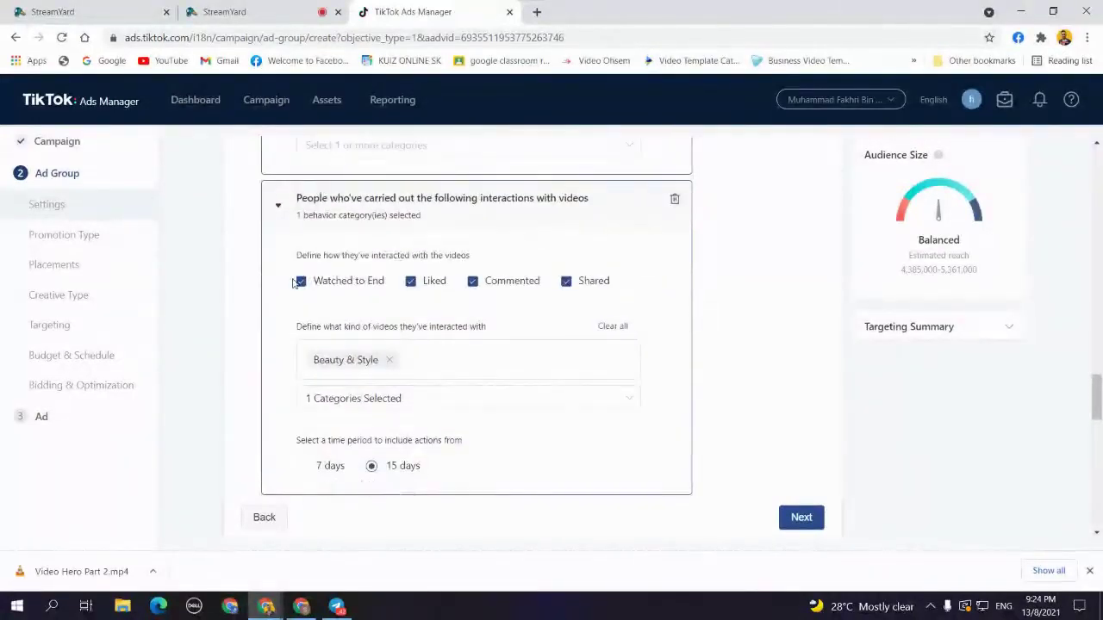
pyautogui.scroll(-2, 318, 336)
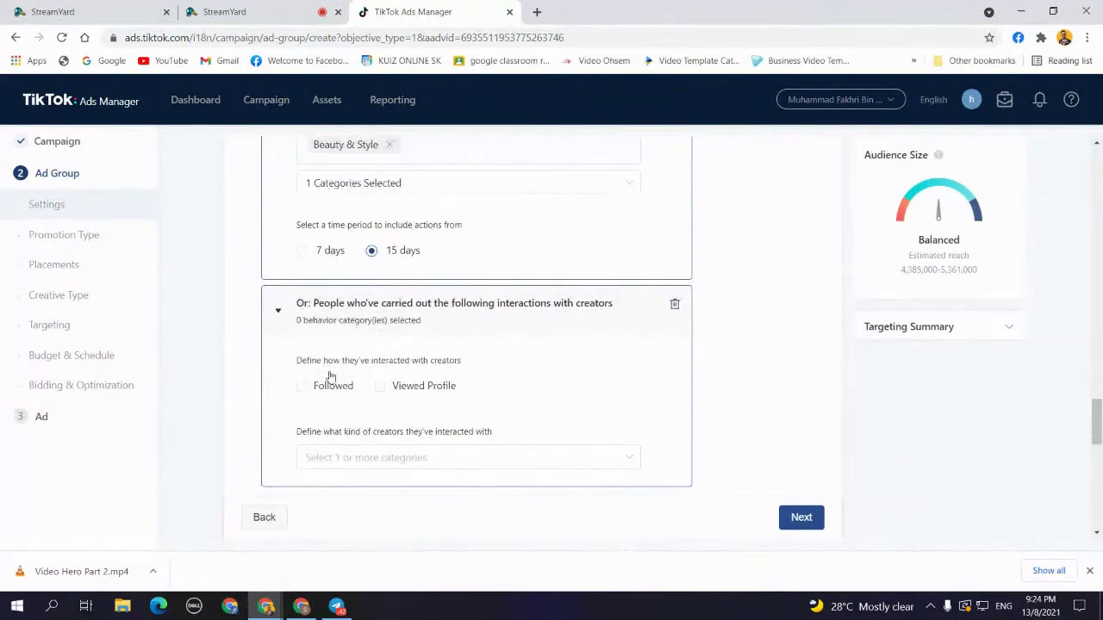
pyautogui.click(301, 386)
# Step: Choose Fashion&Beauty as the creator category
pyautogui.scroll(-2, 299, 393)
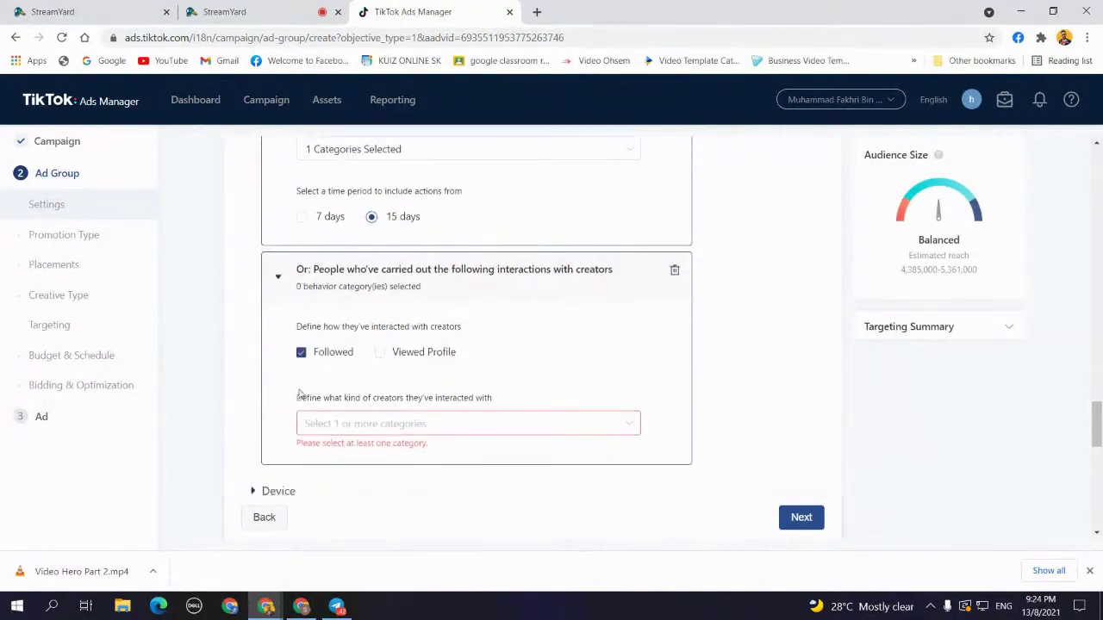
pyautogui.click(394, 318)
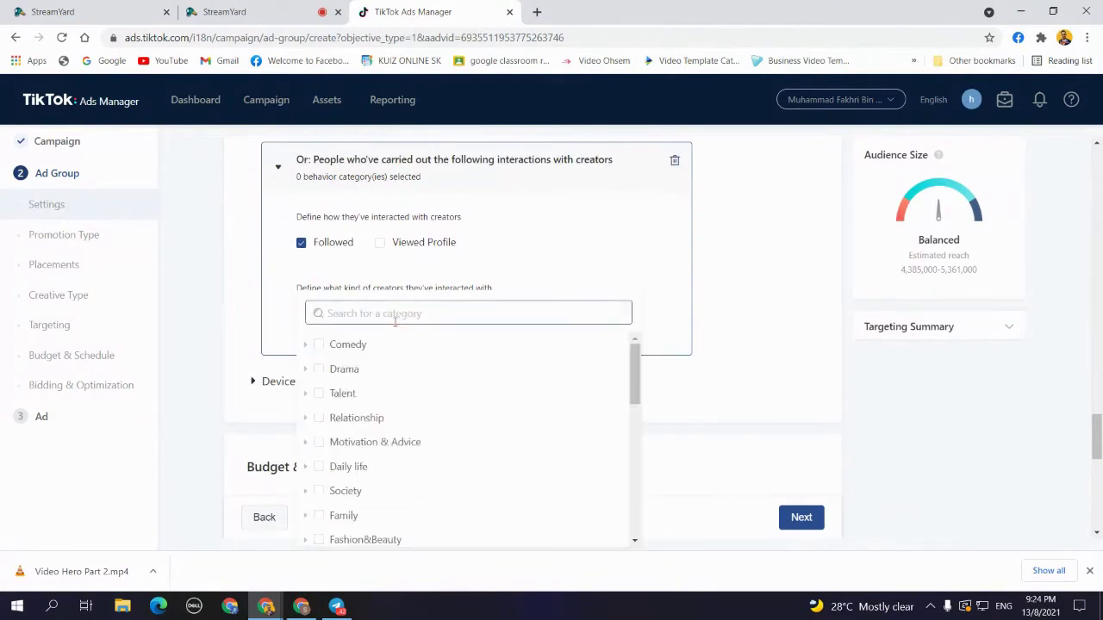
pyautogui.scroll(-2, 395, 392)
pyautogui.scroll(-2, 394, 390)
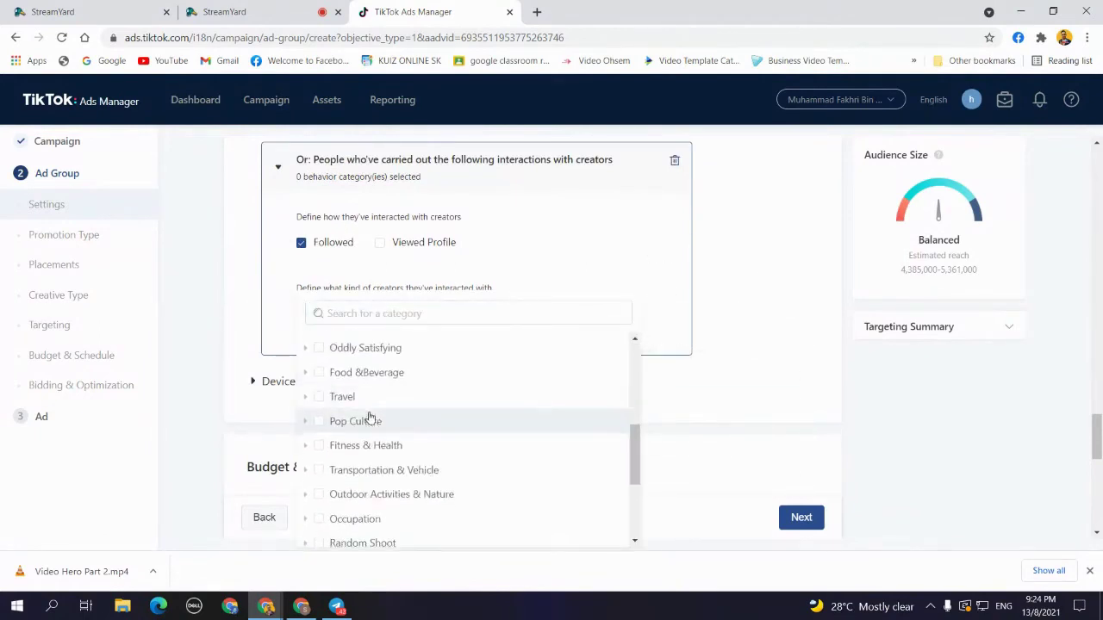
pyautogui.scroll(-3, 396, 420)
pyautogui.scroll(6, 369, 417)
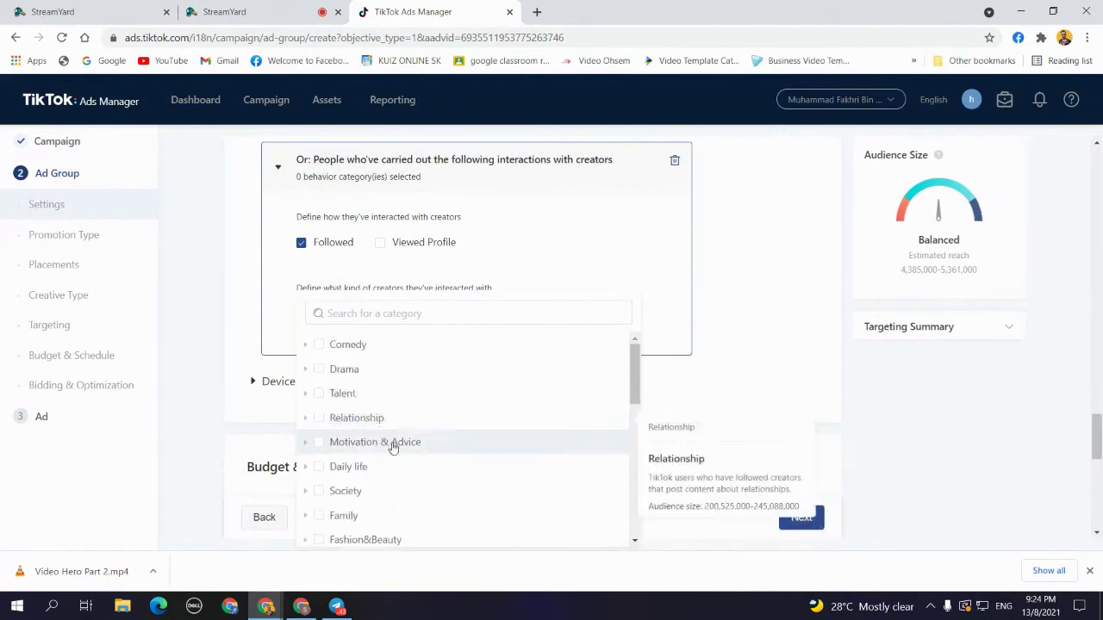
pyautogui.scroll(-5, 391, 448)
pyautogui.scroll(-1, 393, 449)
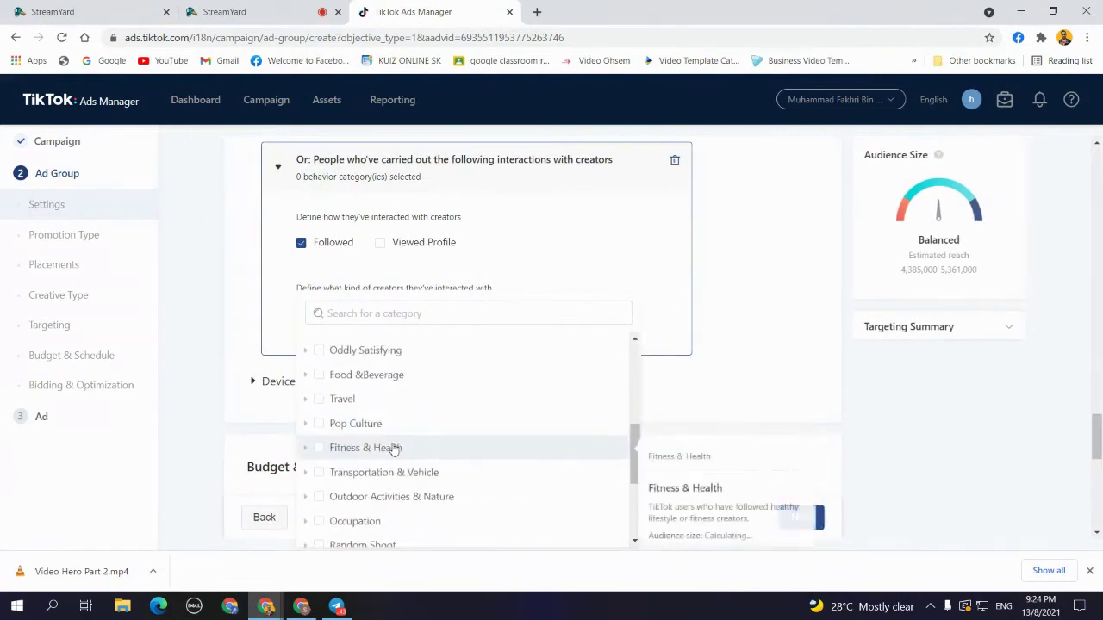
pyautogui.scroll(-3, 394, 449)
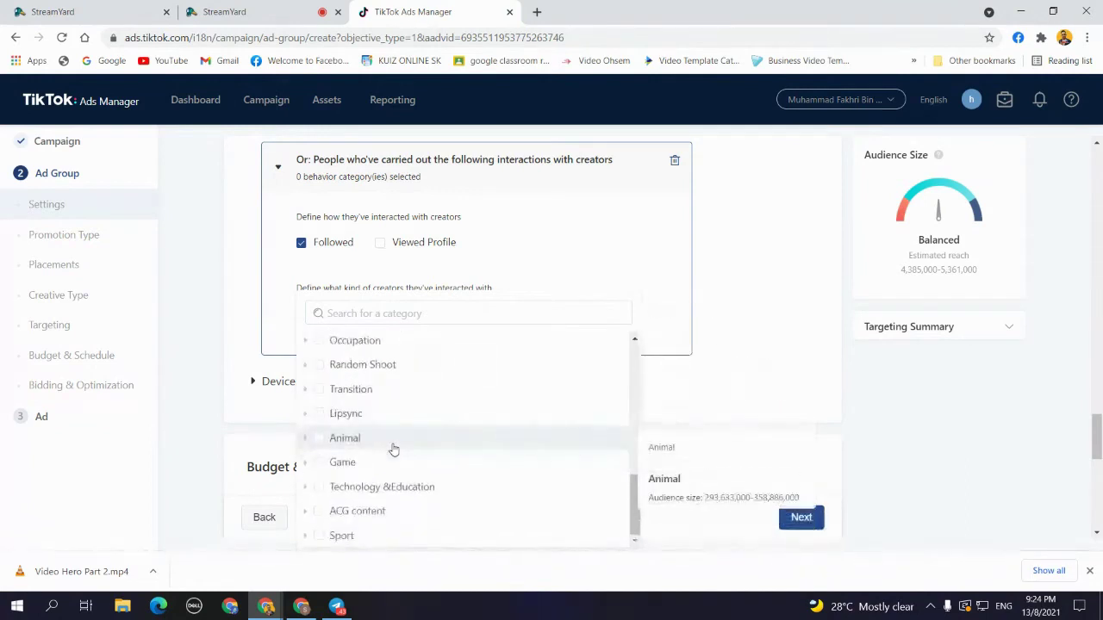
pyautogui.scroll(1, 387, 443)
pyautogui.scroll(5, 386, 440)
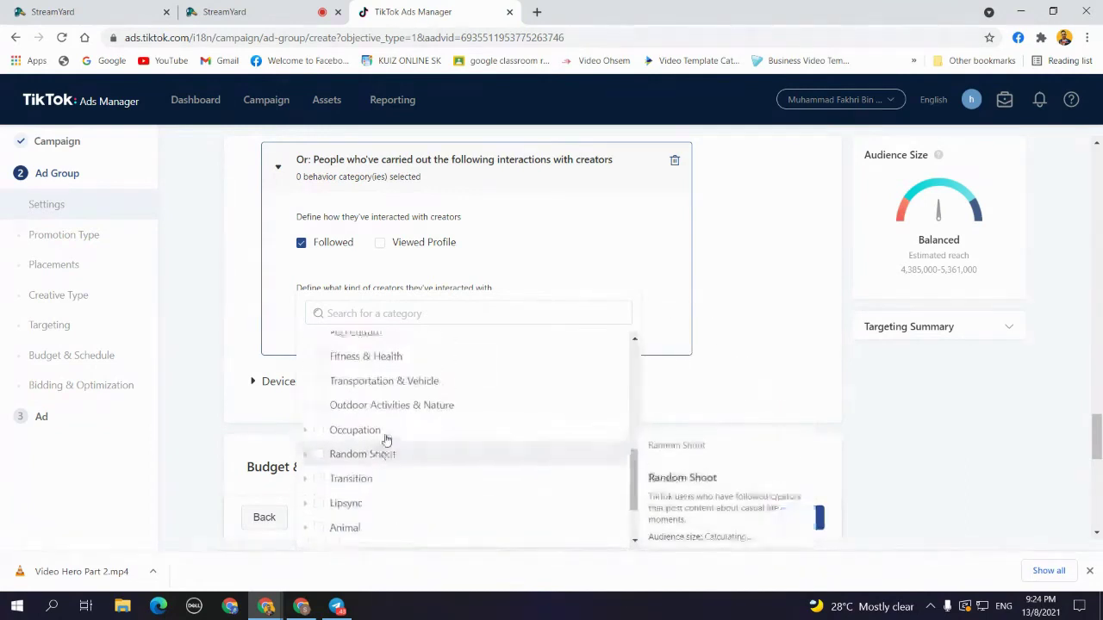
pyautogui.scroll(1, 386, 440)
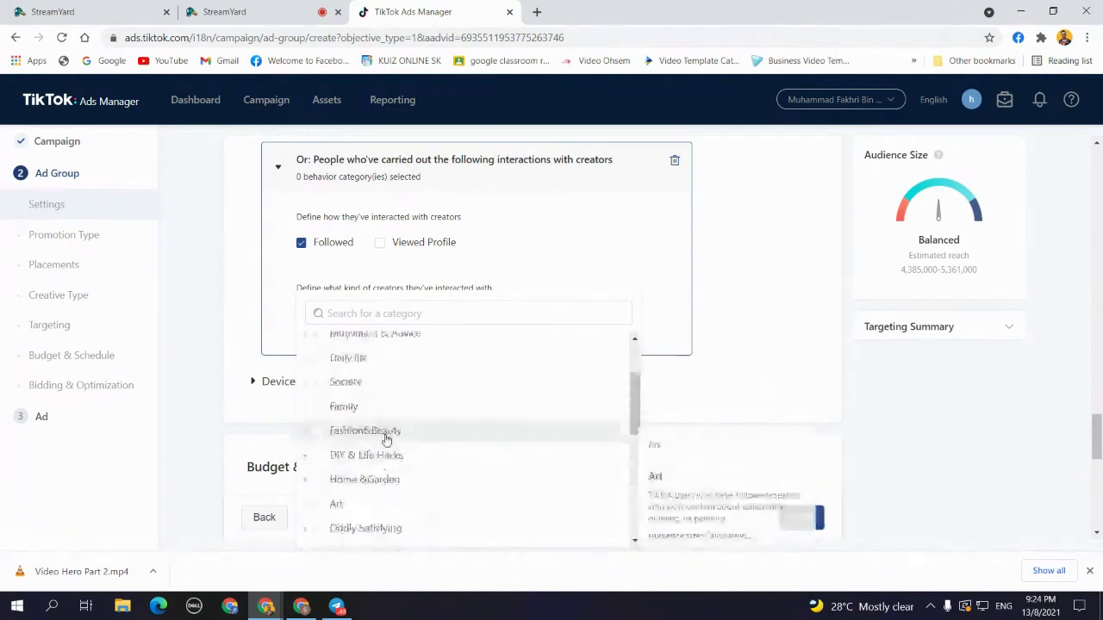
pyautogui.click(313, 433)
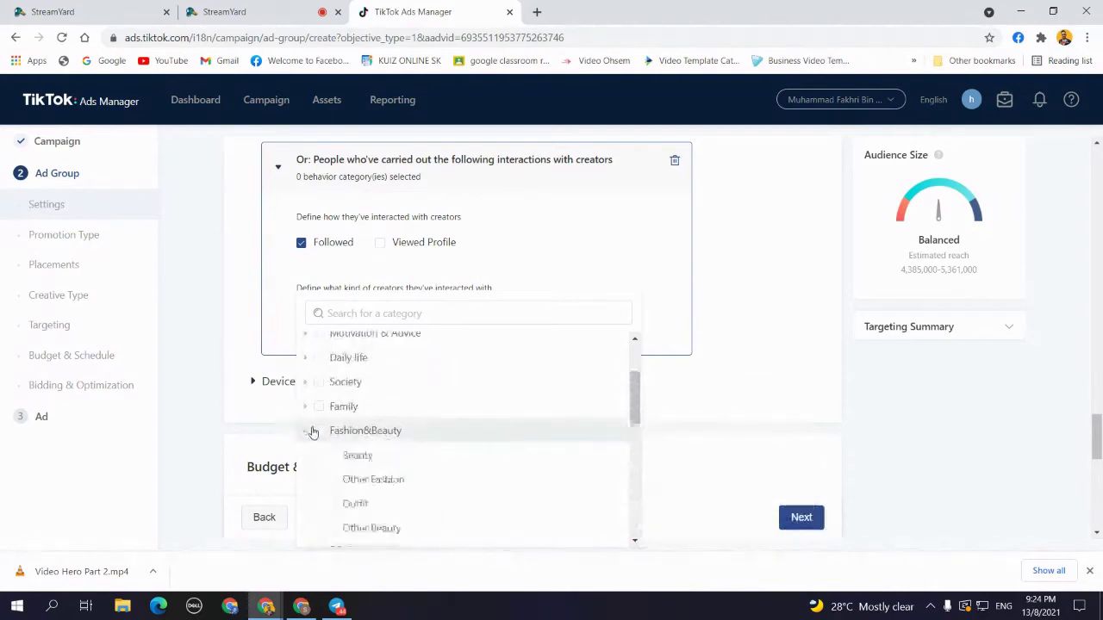
pyautogui.scroll(-1, 331, 460)
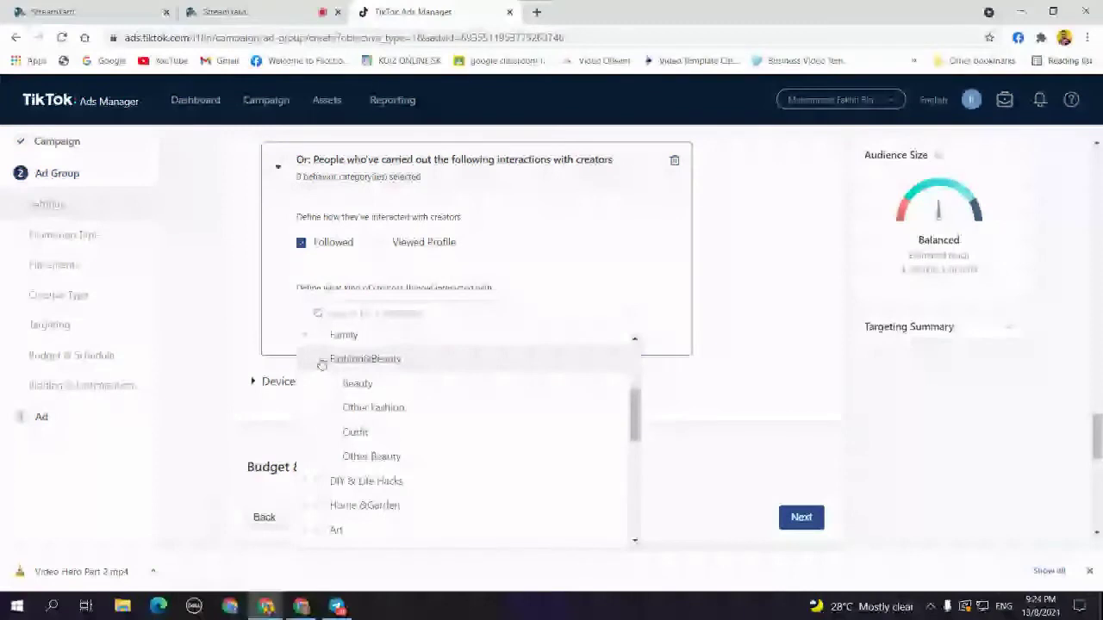
pyautogui.click(321, 366)
pyautogui.scroll(3, 351, 323)
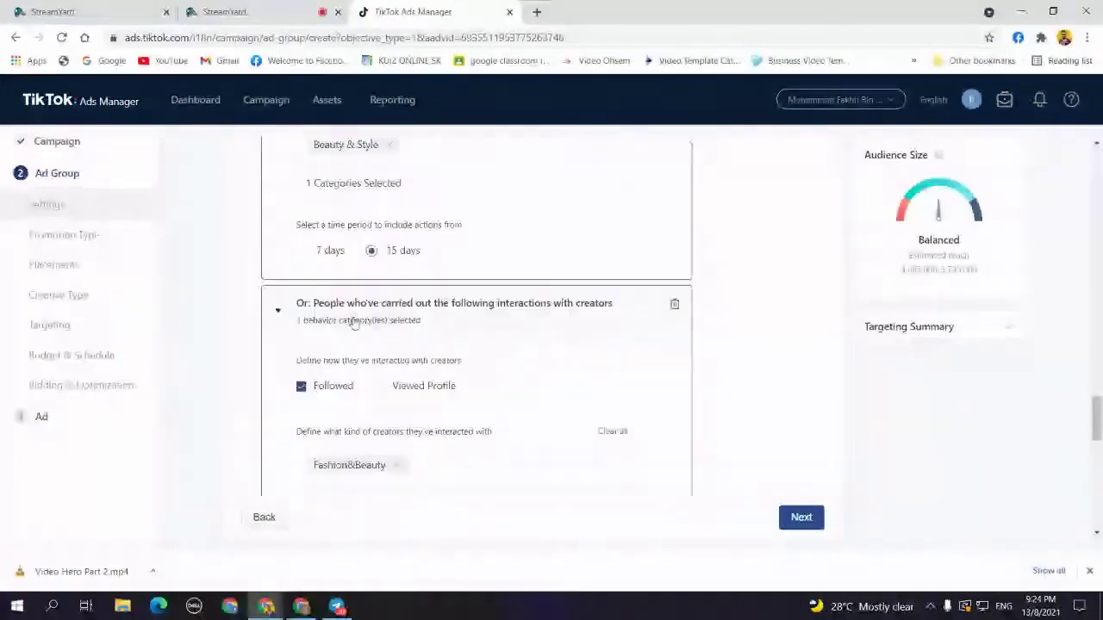
pyautogui.scroll(-3, 352, 322)
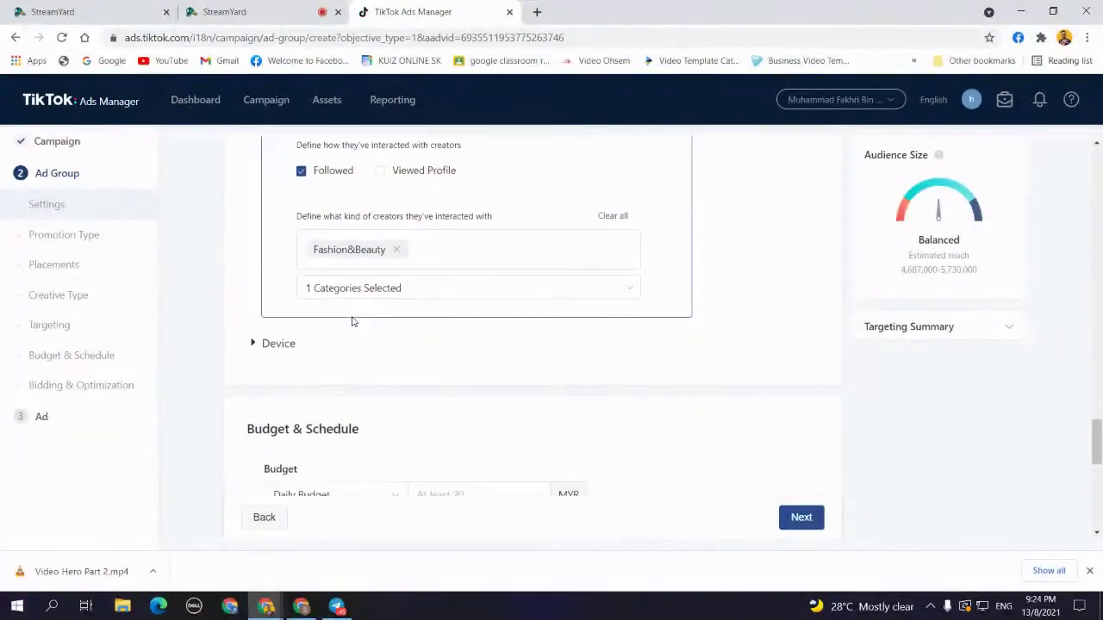
# Step: Under Device targeting, leave device models unchanged and set Connection Type to 4G only
pyautogui.click(273, 345)
pyautogui.scroll(-2, 265, 354)
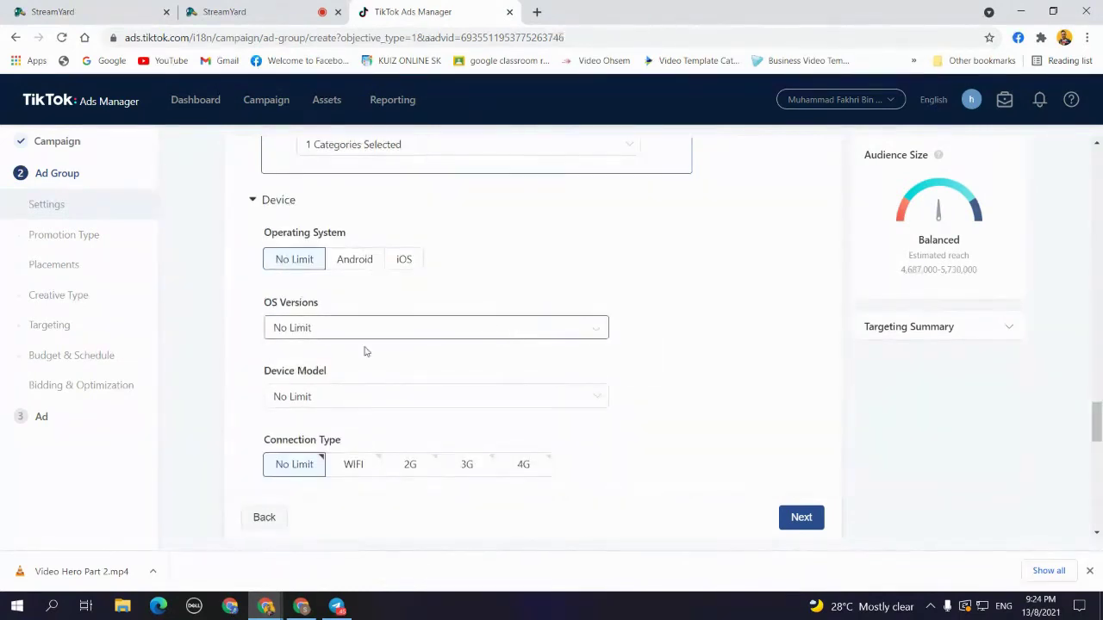
pyautogui.scroll(-1, 364, 350)
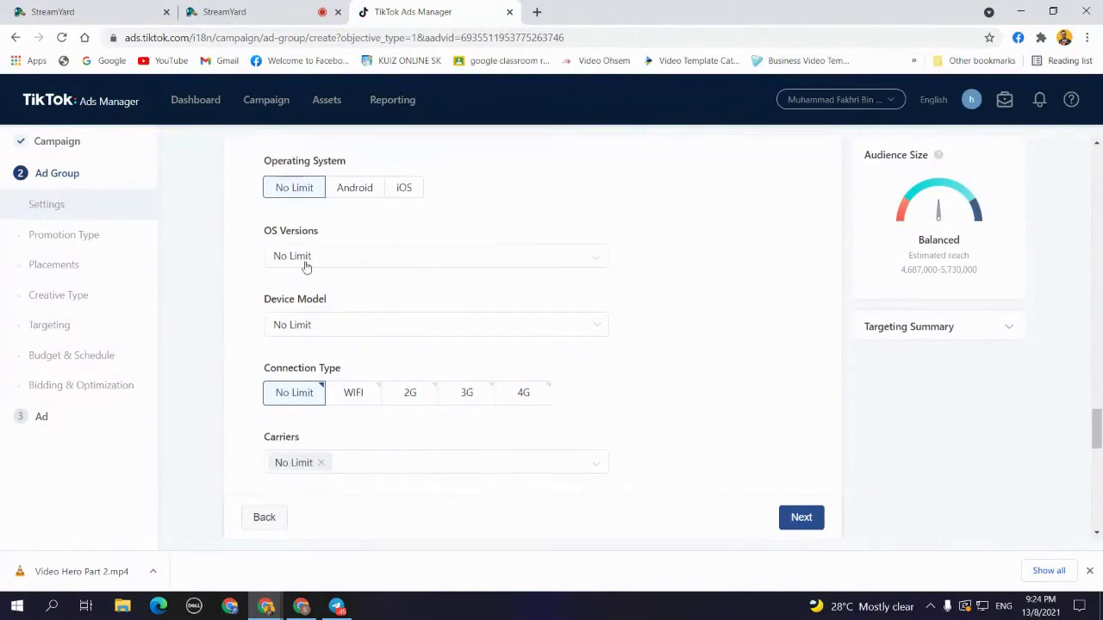
pyautogui.click(333, 333)
pyautogui.click(522, 312)
pyautogui.scroll(-2, 312, 371)
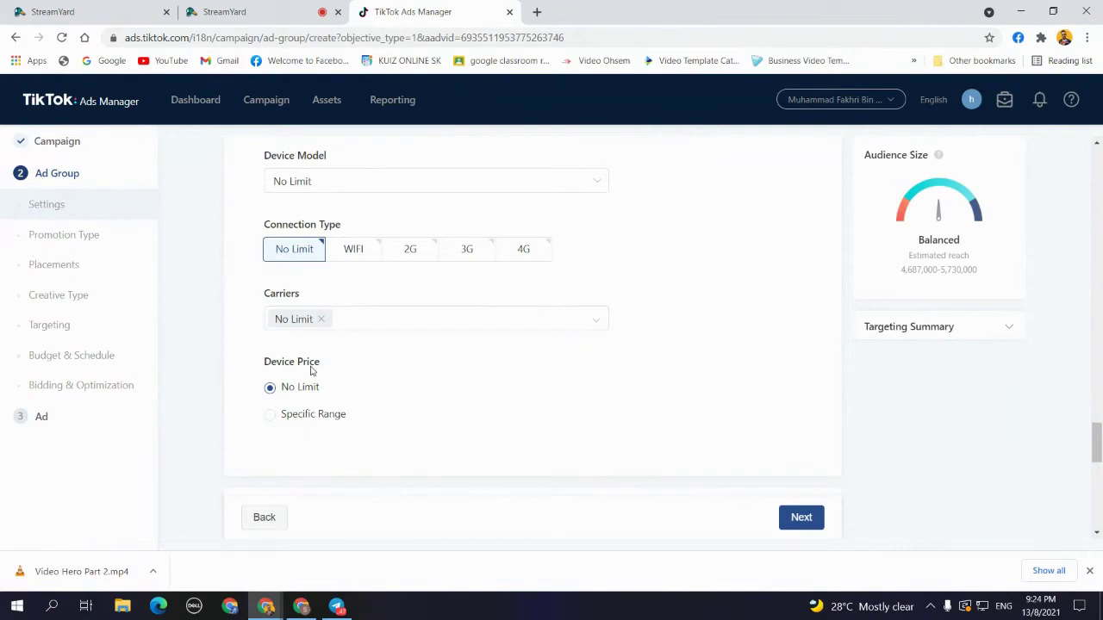
pyautogui.click(504, 259)
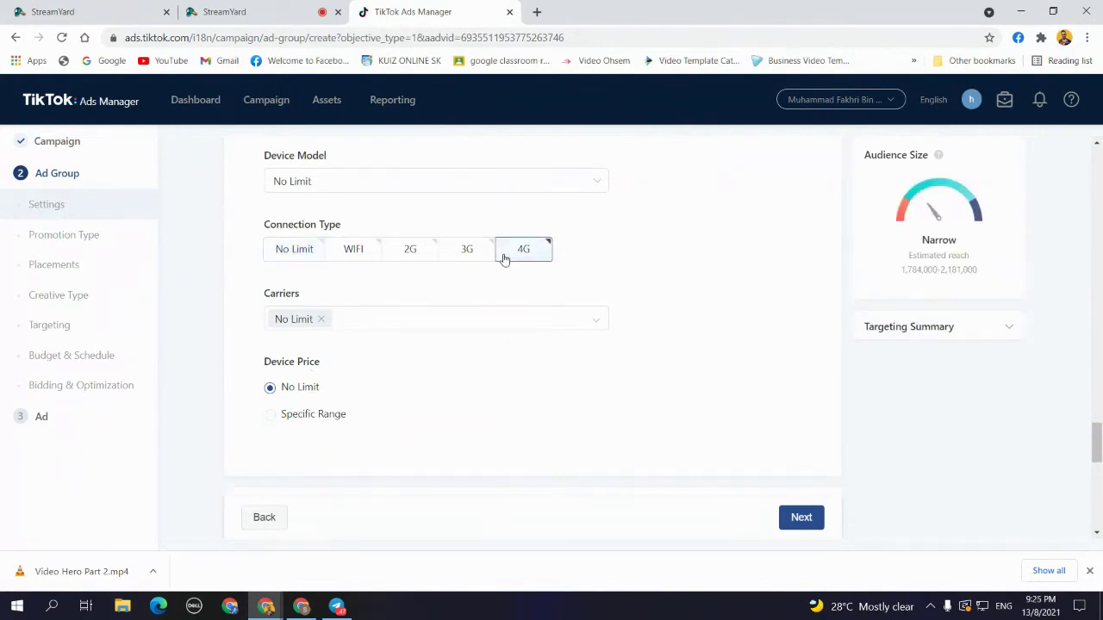
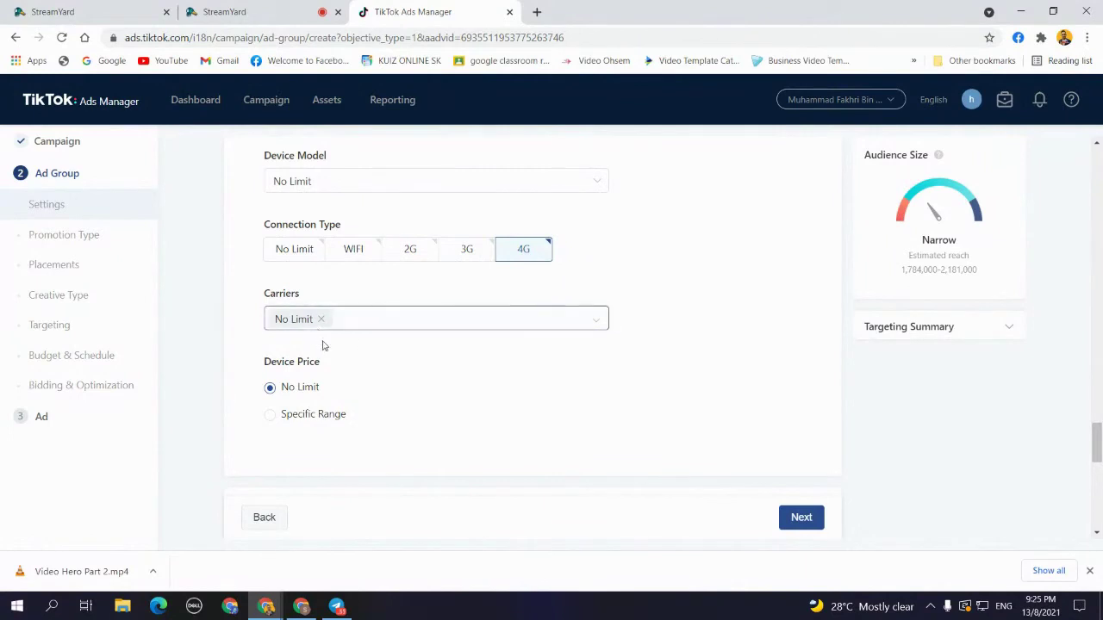
# Step: Set Device Price to a specific range from 200 to 1000+ USD and check the updated estimated reach
pyautogui.scroll(-1, 324, 345)
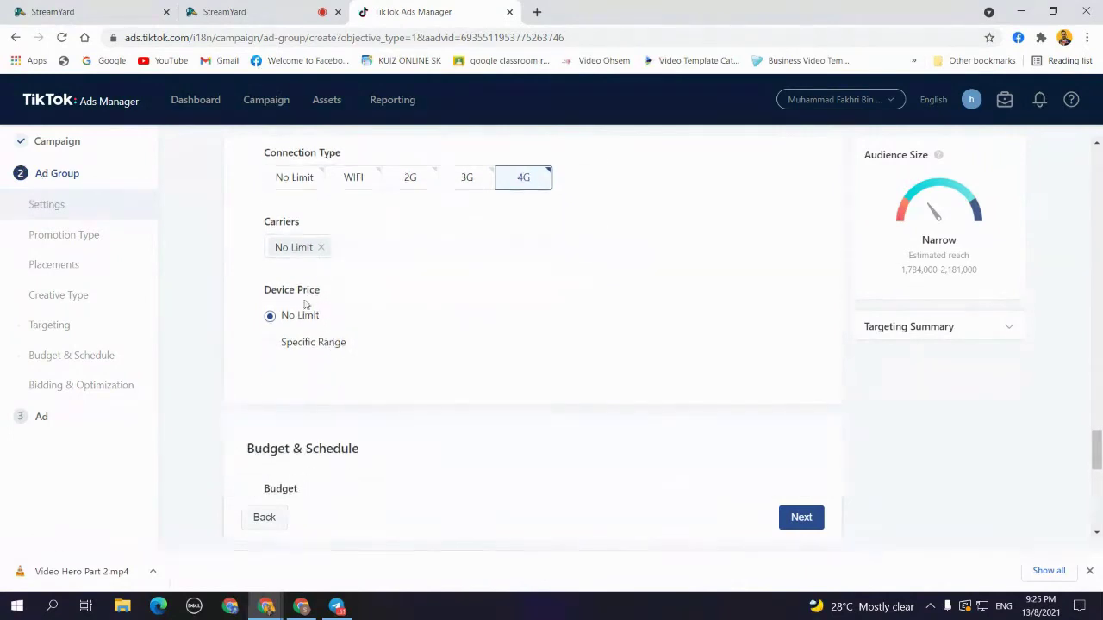
pyautogui.click(295, 343)
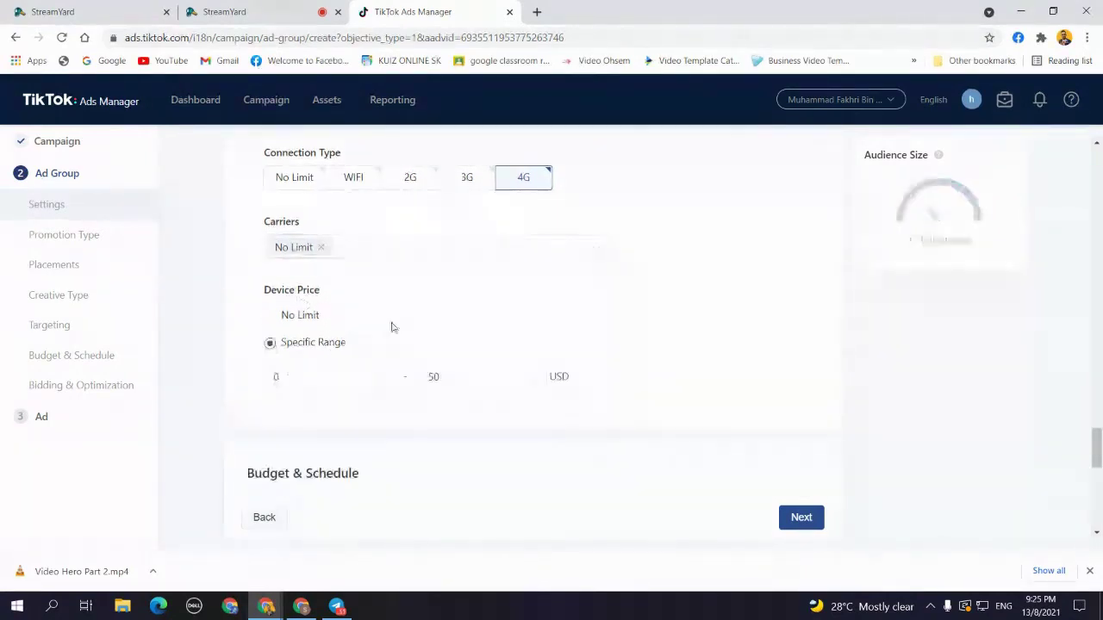
pyautogui.click(368, 378)
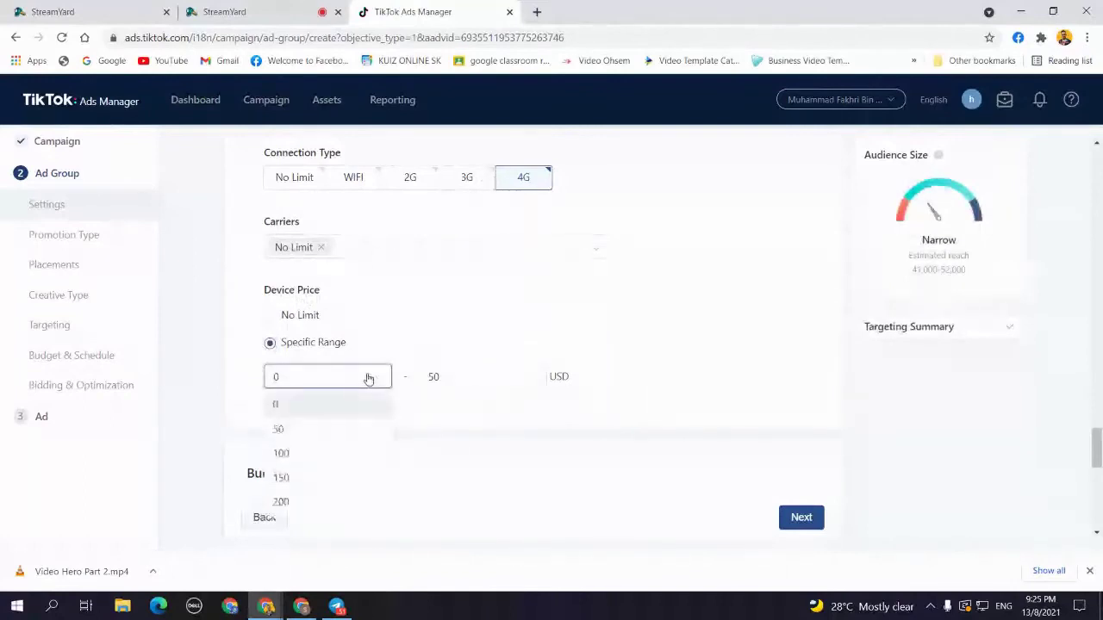
pyautogui.scroll(-1, 280, 427)
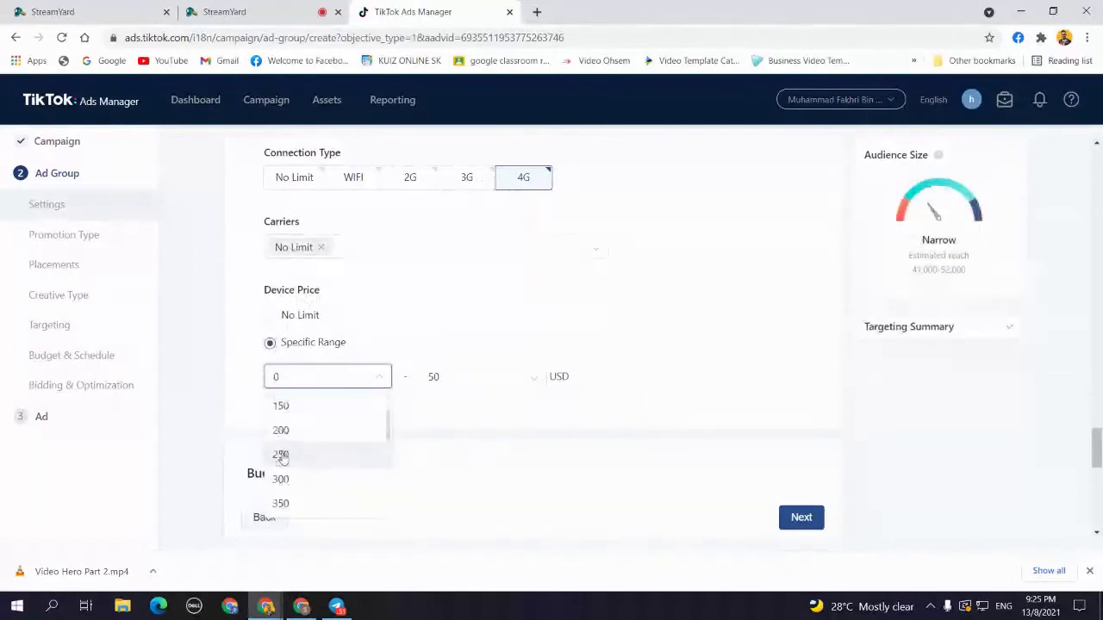
pyautogui.click(283, 432)
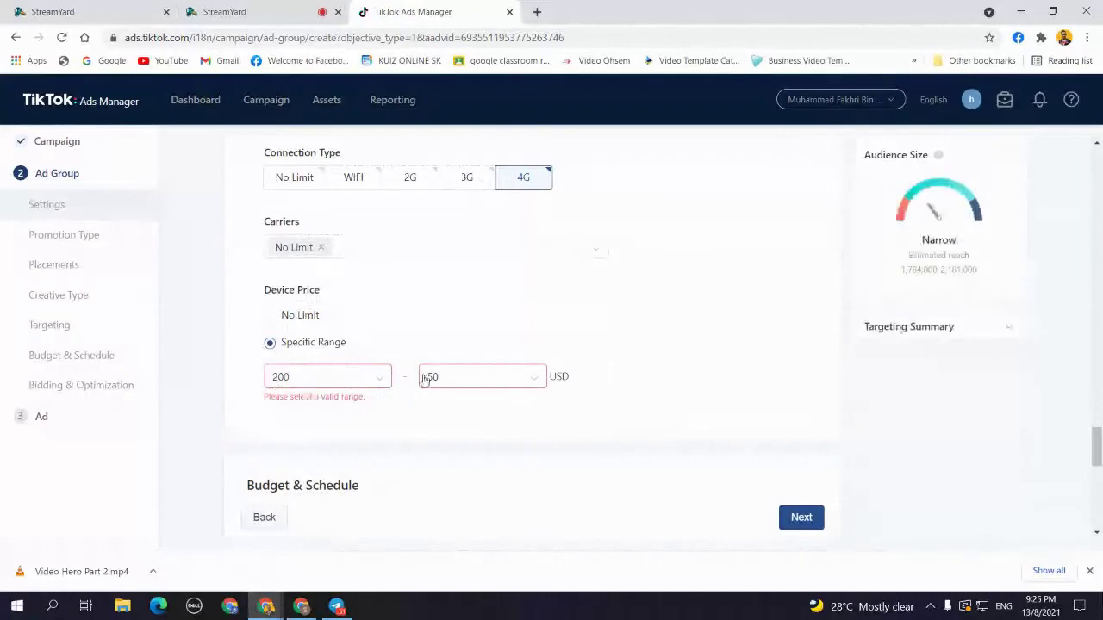
pyautogui.click(457, 384)
pyautogui.scroll(-8, 441, 482)
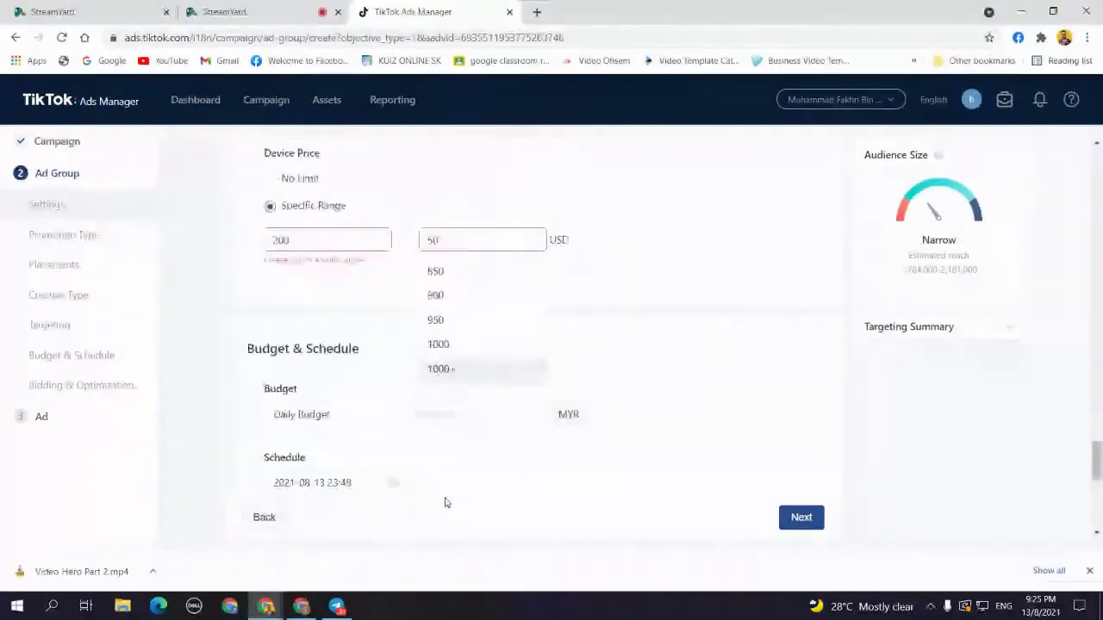
pyautogui.scroll(2, 526, 313)
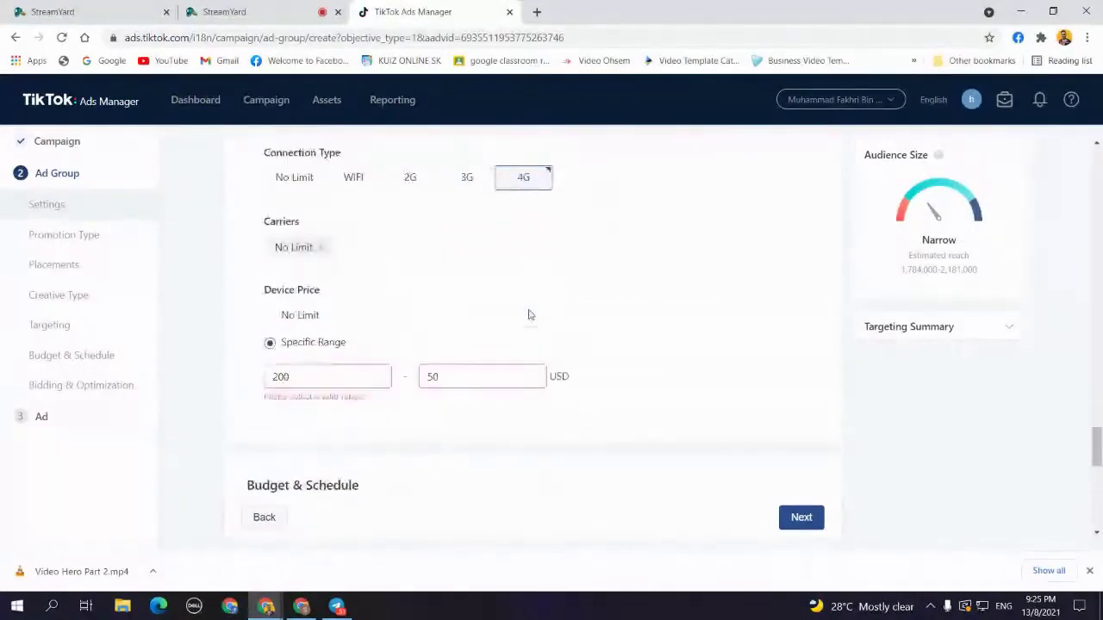
pyautogui.click(497, 377)
pyautogui.scroll(-3, 458, 491)
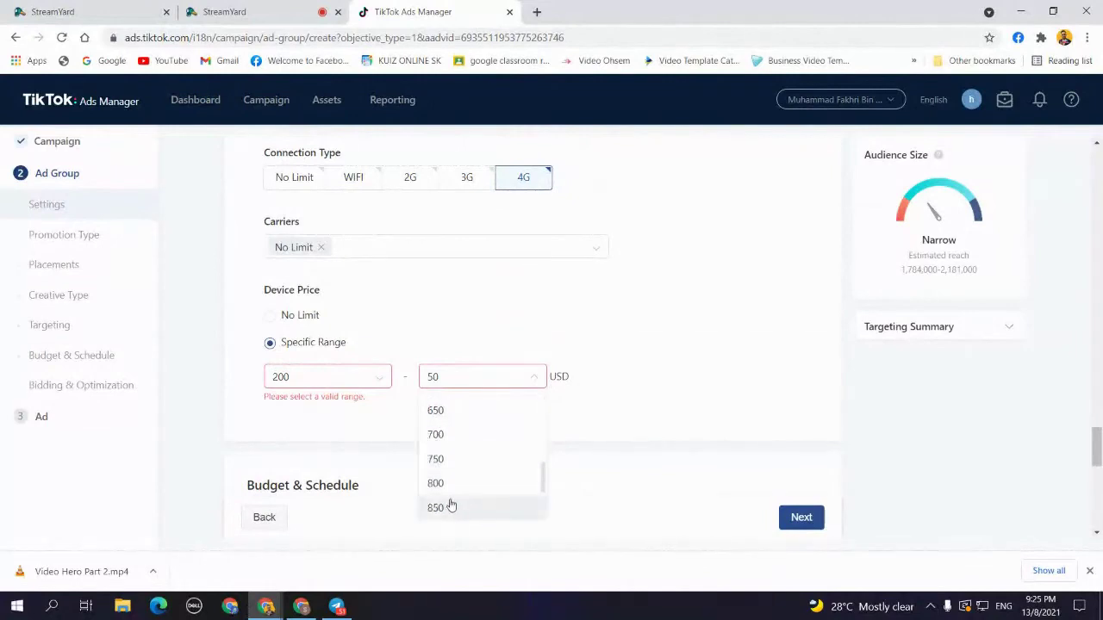
pyautogui.scroll(-2, 449, 504)
pyautogui.click(449, 505)
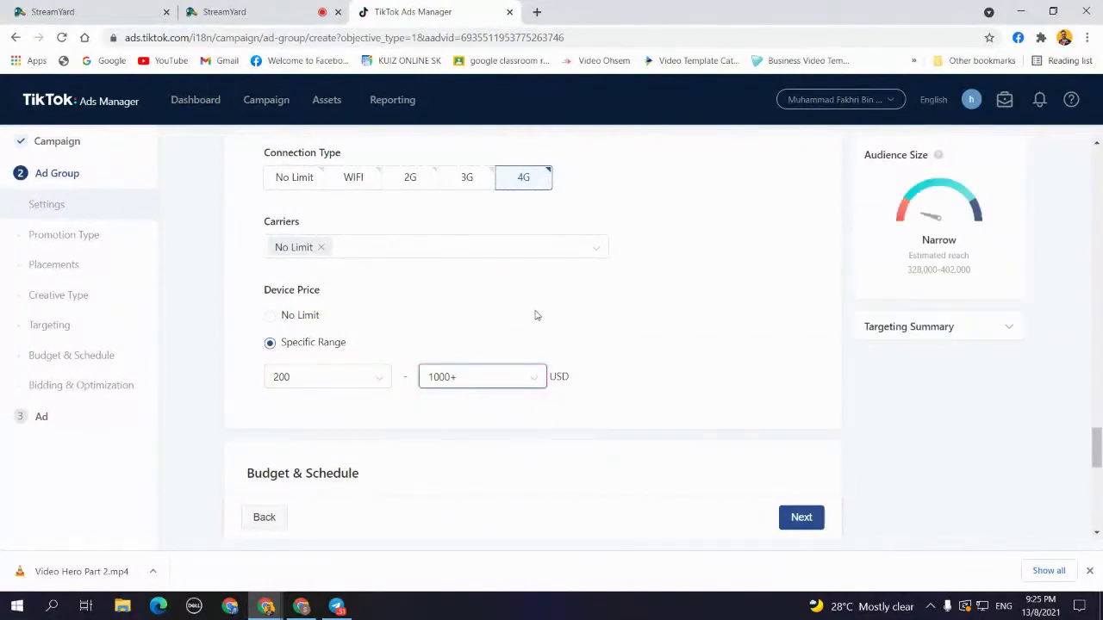
pyautogui.moveTo(906, 271); pyautogui.dragTo(990, 277)
pyautogui.scroll(1, 609, 368)
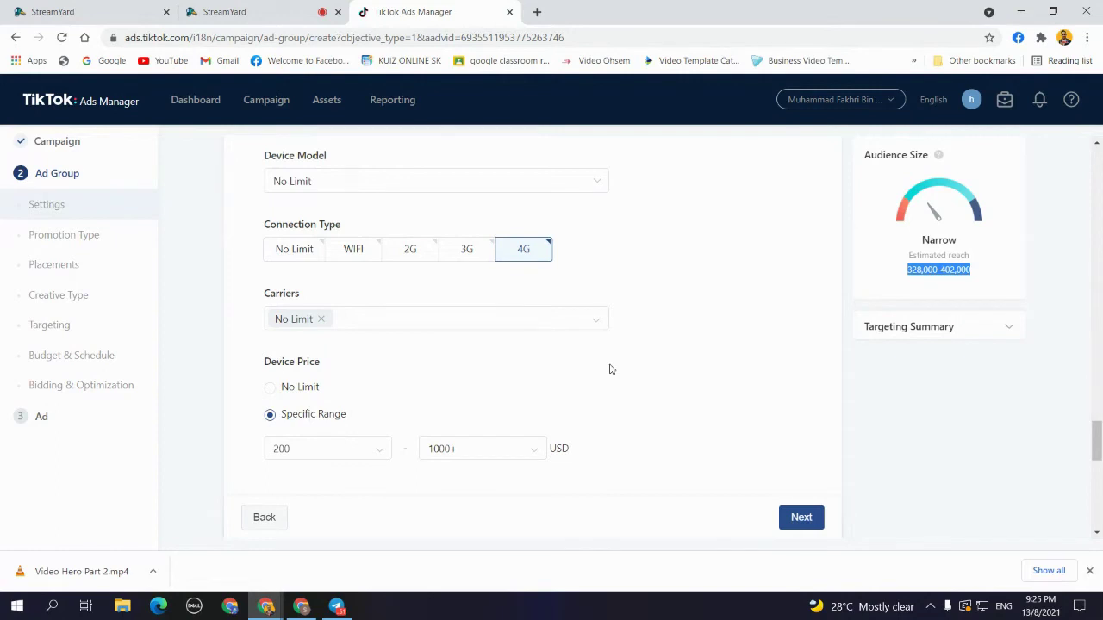
# Step: Add 3G alongside 4G under Connection Type, raising the estimated reach to 364,000–447,000
pyautogui.click(472, 259)
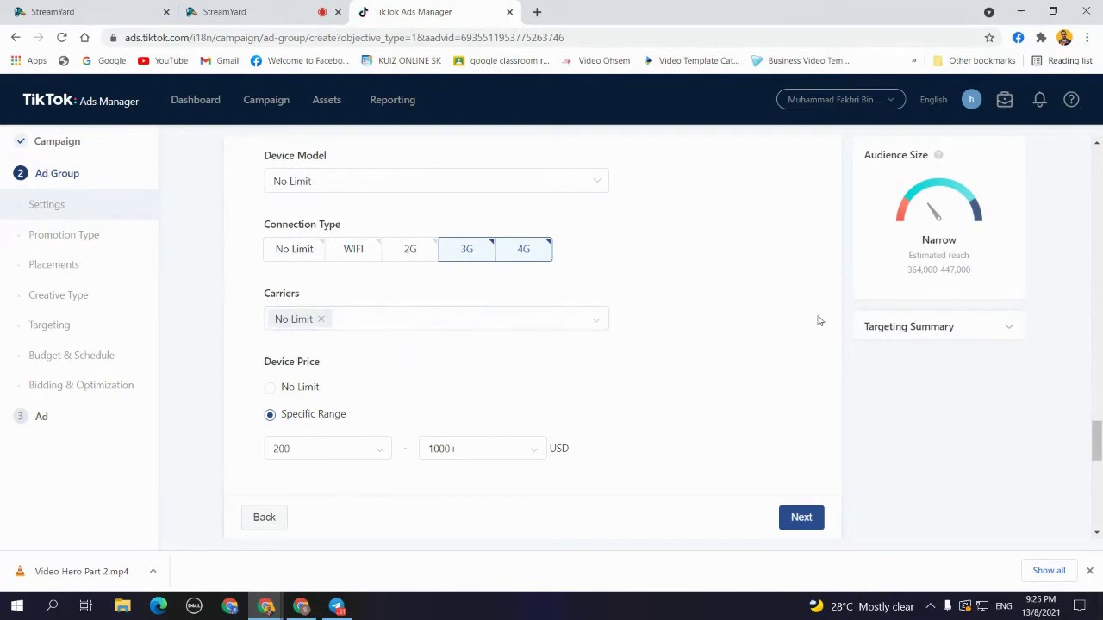
pyautogui.moveTo(906, 271); pyautogui.dragTo(970, 271)
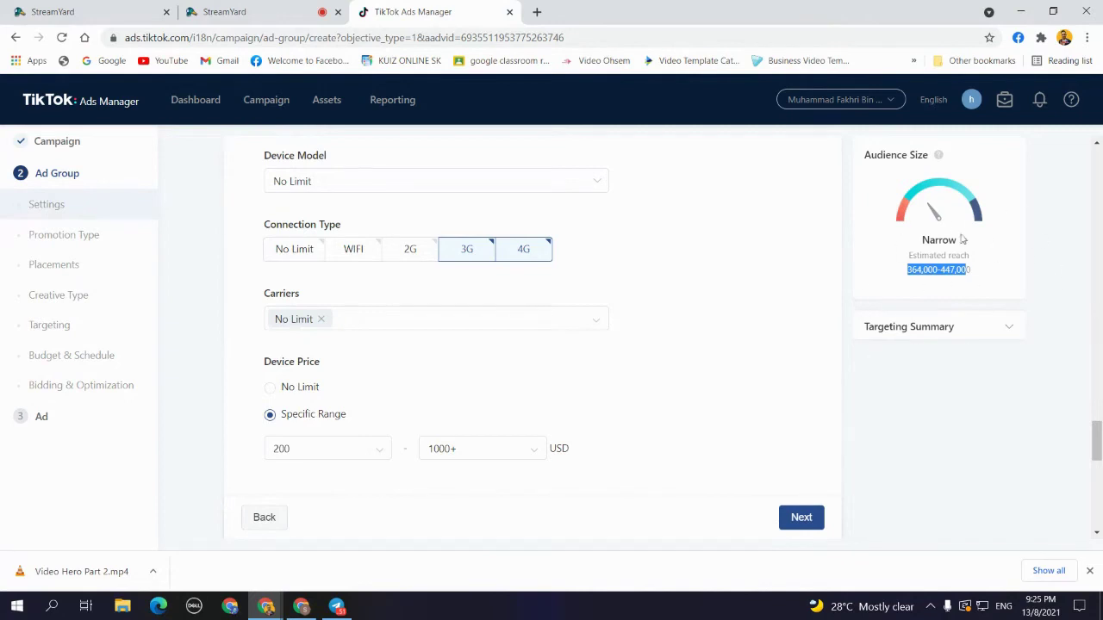
pyautogui.click(1000, 287)
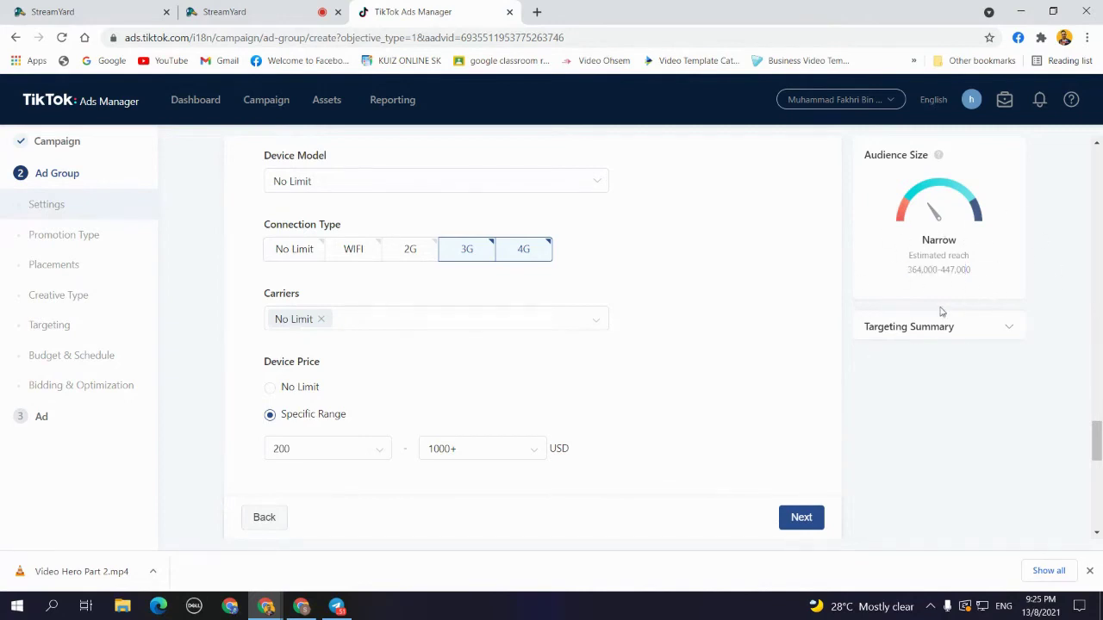
pyautogui.moveTo(898, 277); pyautogui.dragTo(971, 269)
pyautogui.scroll(-1, 312, 387)
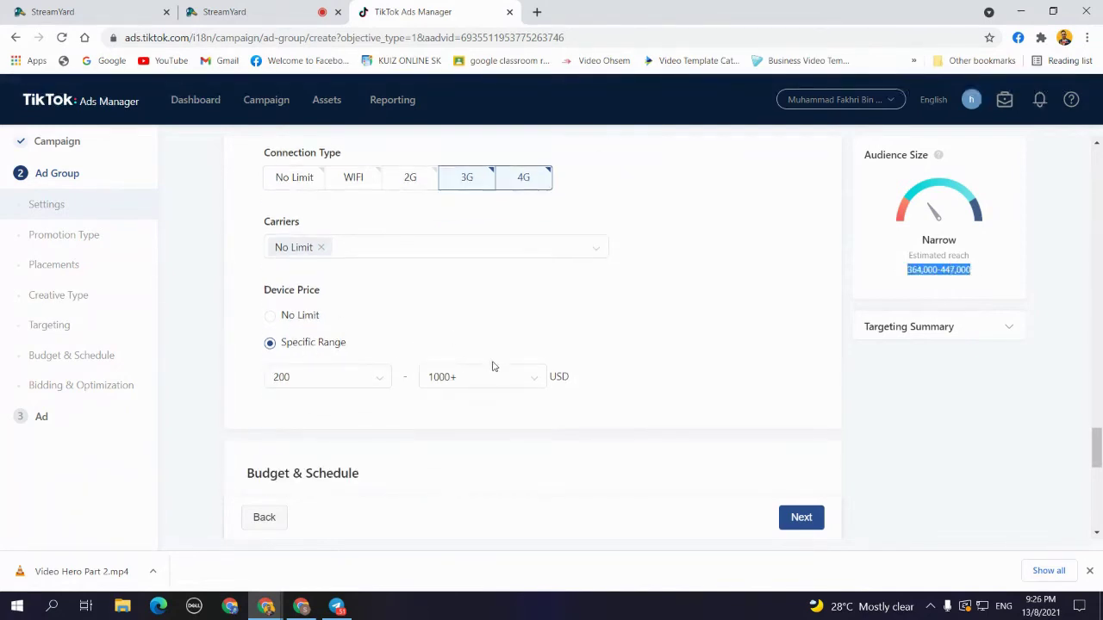
pyautogui.scroll(2, 399, 375)
pyautogui.scroll(2, 399, 375)
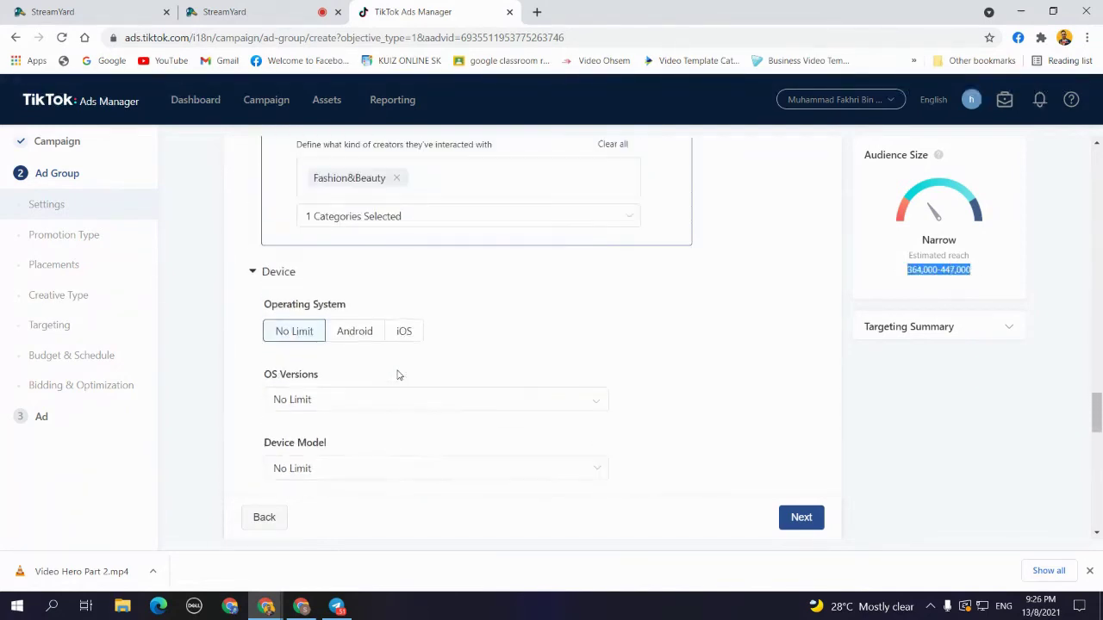
pyautogui.scroll(-6, 399, 375)
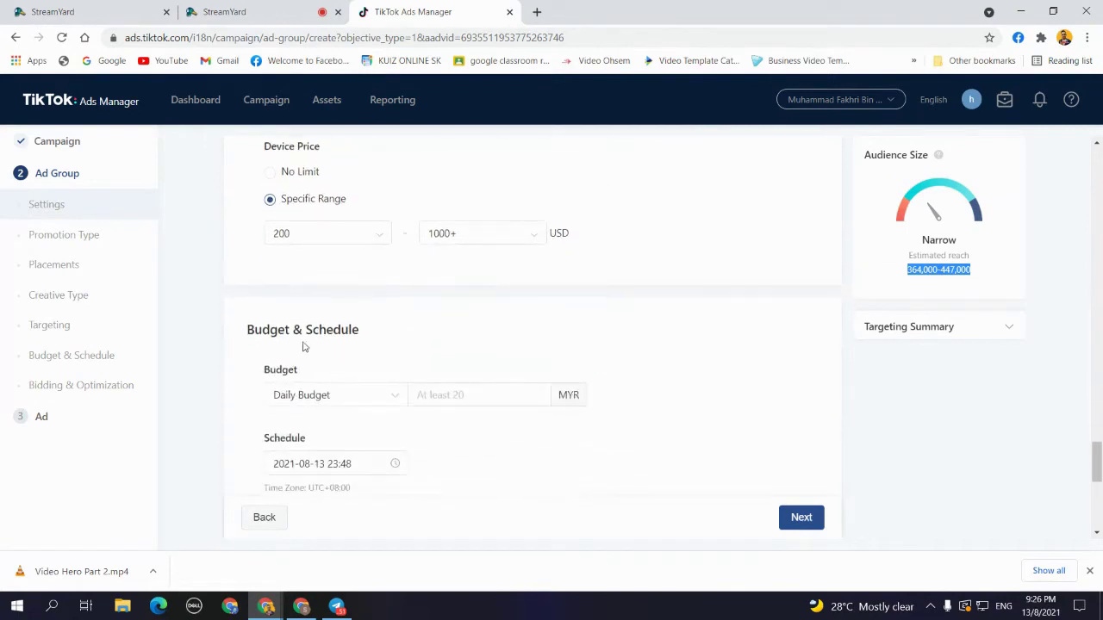
# Step: Enter 30.00 MYR as the Daily Budget amount, leaving the schedule start unchanged
pyautogui.scroll(-2, 304, 345)
pyautogui.click(481, 250)
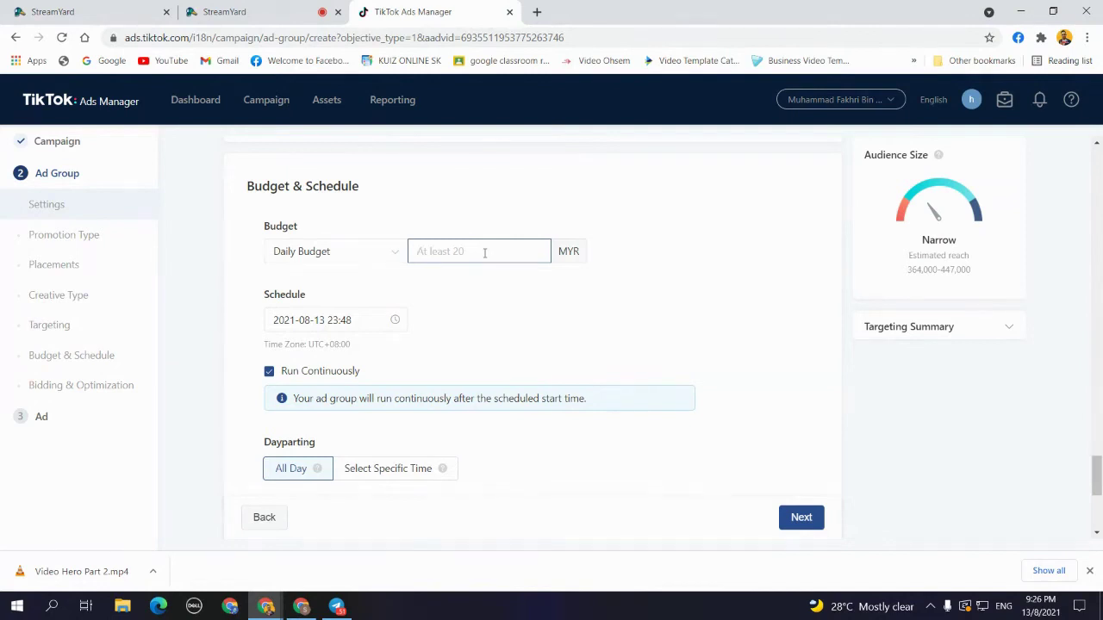
pyautogui.write('50')
pyautogui.click(399, 353)
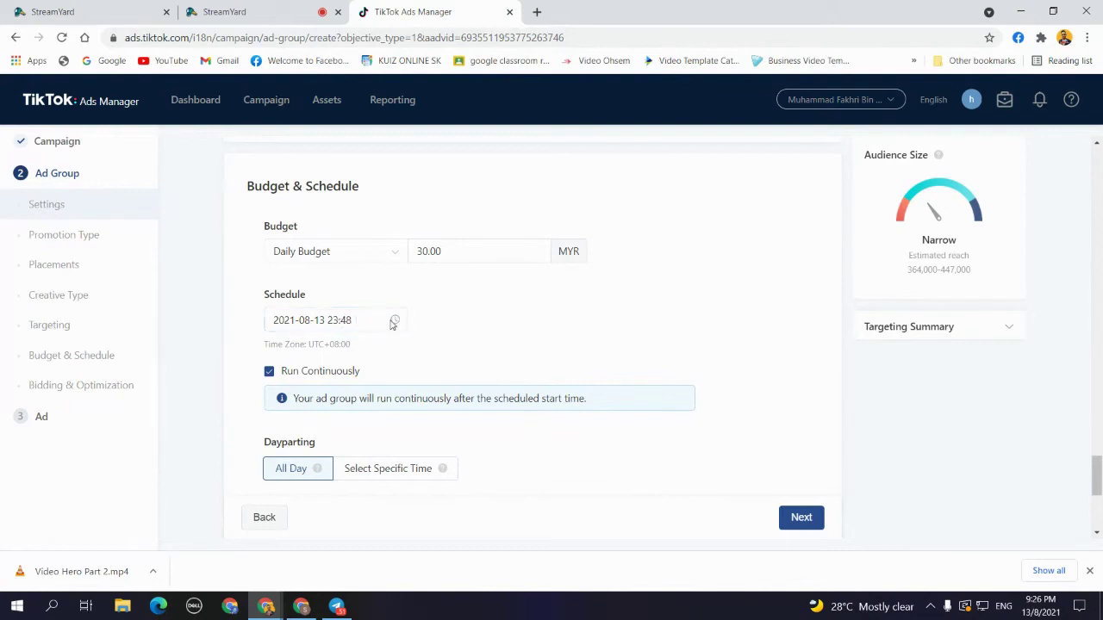
pyautogui.click(393, 321)
pyautogui.click(532, 329)
pyautogui.moveTo(447, 250); pyautogui.dragTo(406, 253)
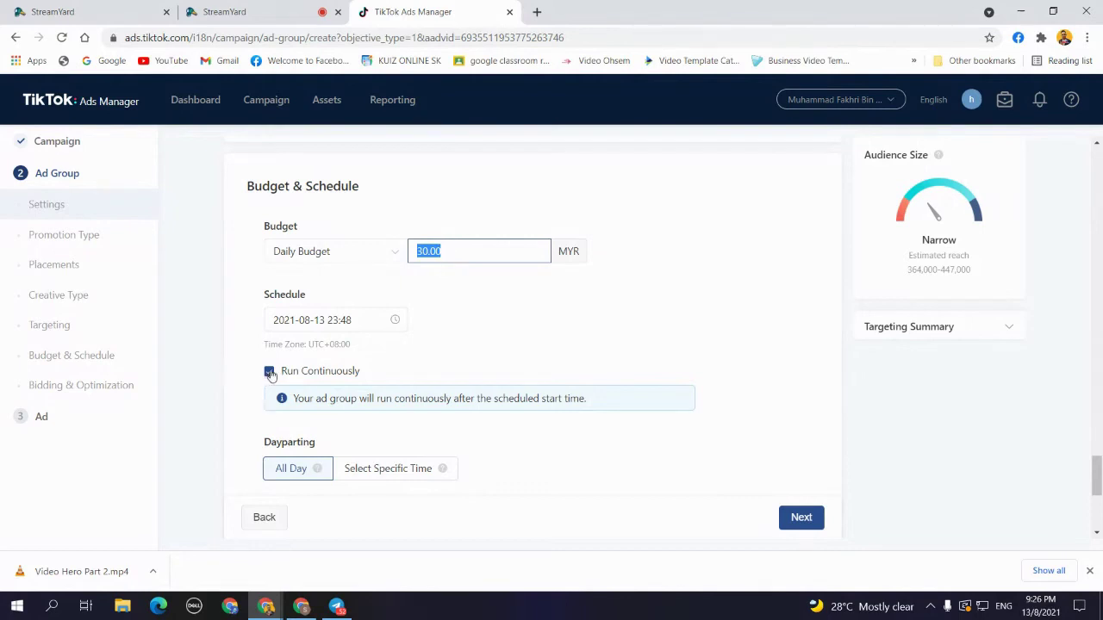
# Step: Try the Select Specific Time dayparting grid, revert to All Day, and re-edit the budget amount
pyautogui.click(394, 467)
pyautogui.scroll(-2, 387, 328)
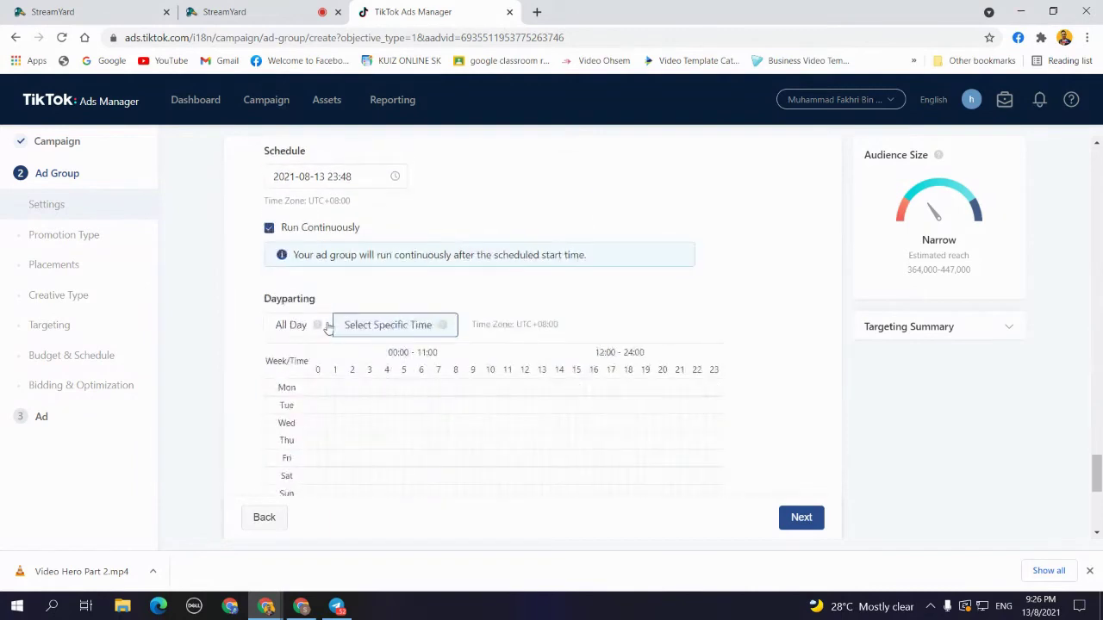
pyautogui.click(293, 325)
pyautogui.scroll(2, 293, 325)
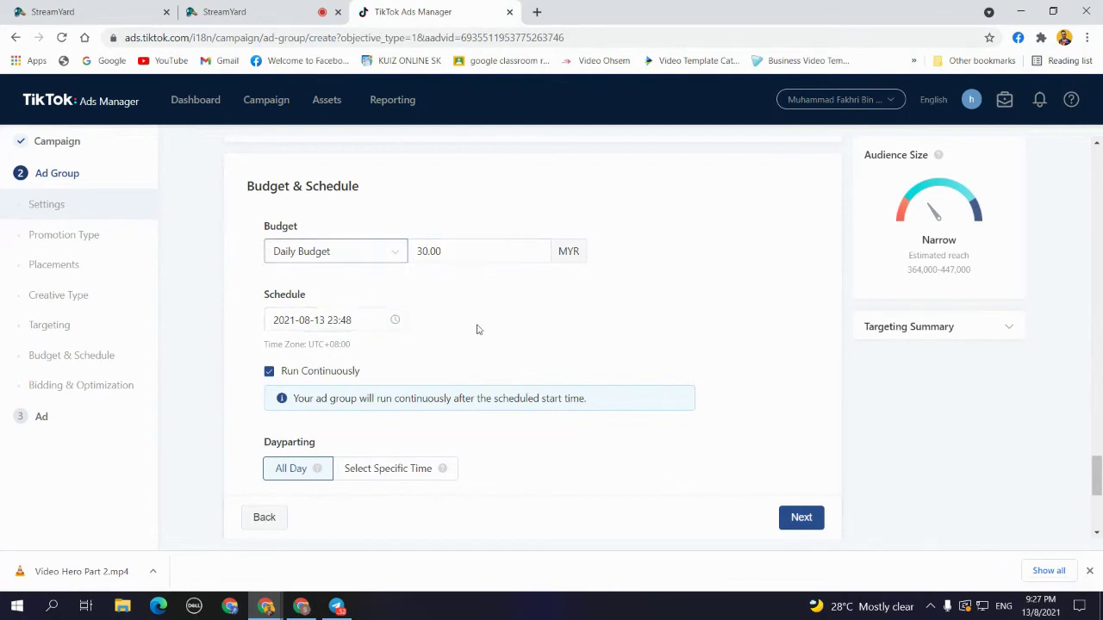
pyautogui.moveTo(470, 247); pyautogui.dragTo(414, 251)
pyautogui.write('1')
pyautogui.write('3')
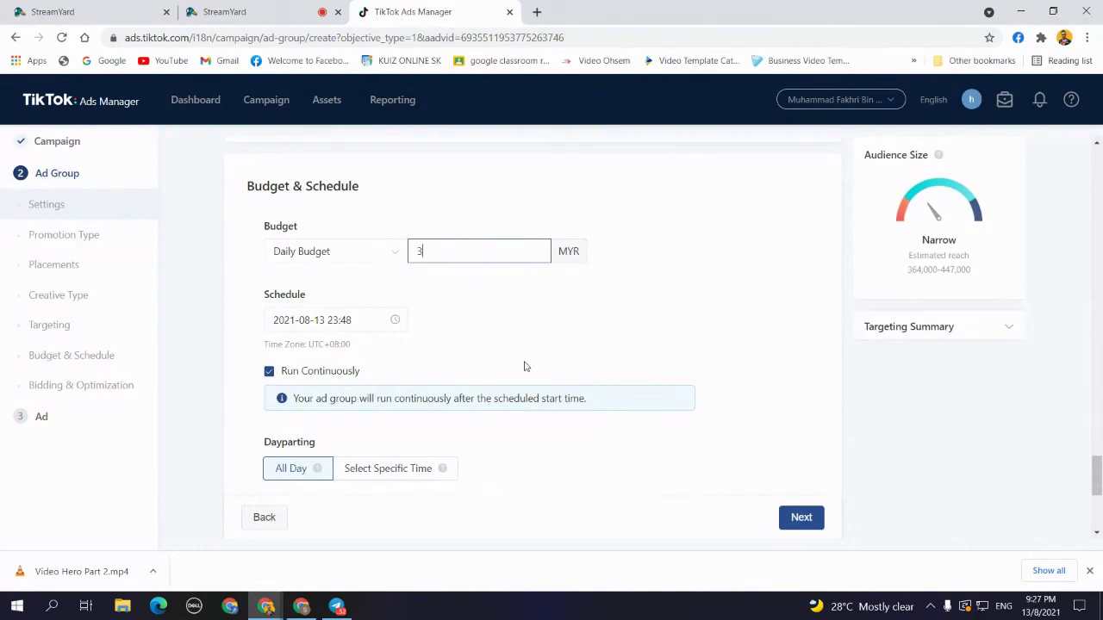
pyautogui.write('0')
# Step: Set the schedule start time to 00:00 on 2021-08-13
pyautogui.click(395, 320)
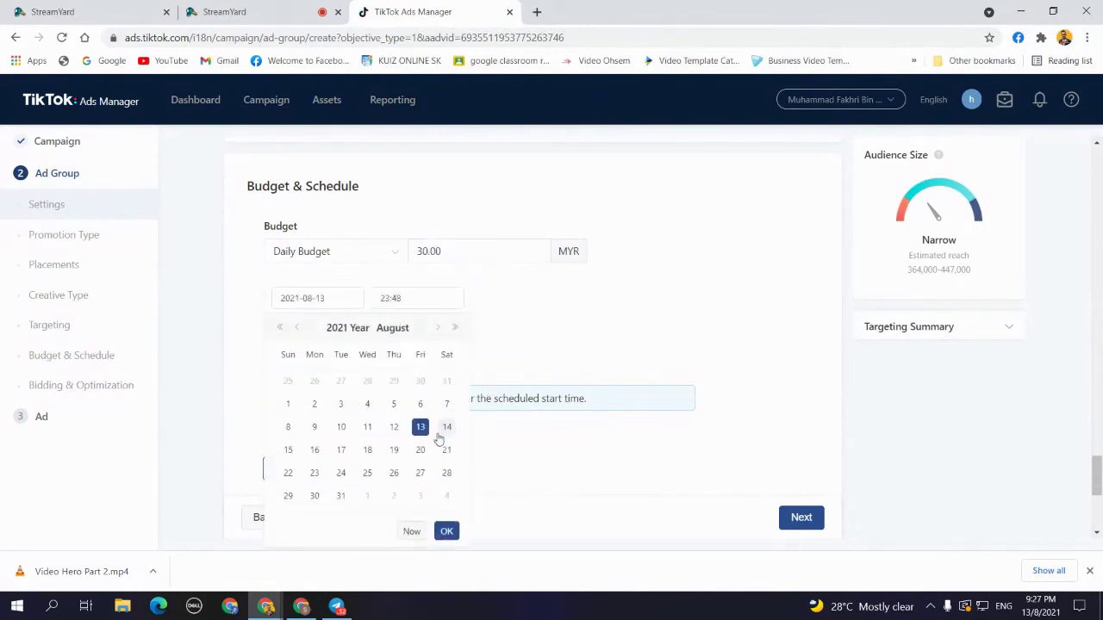
pyautogui.click(448, 302)
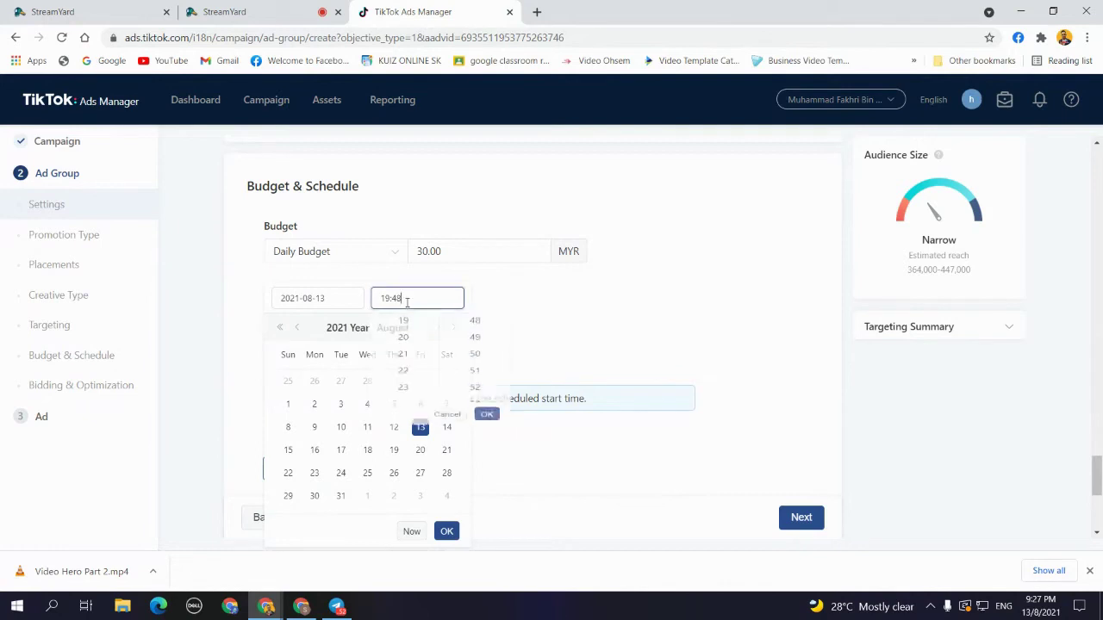
pyautogui.moveTo(406, 300); pyautogui.dragTo(371, 310)
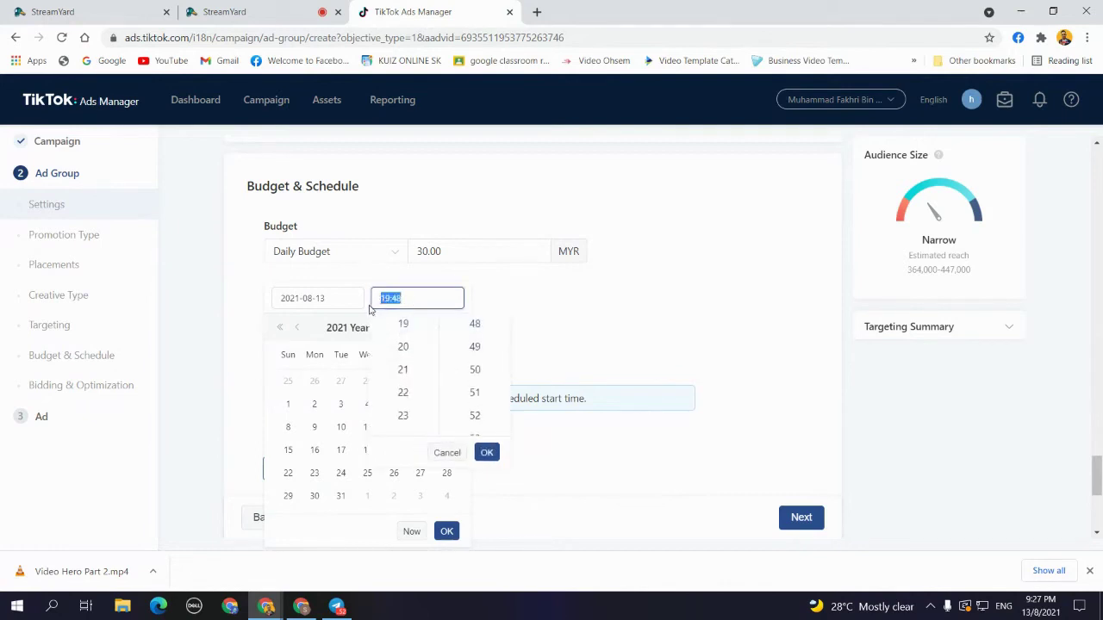
pyautogui.write('0.0')
pyautogui.write('000')
pyautogui.click(487, 452)
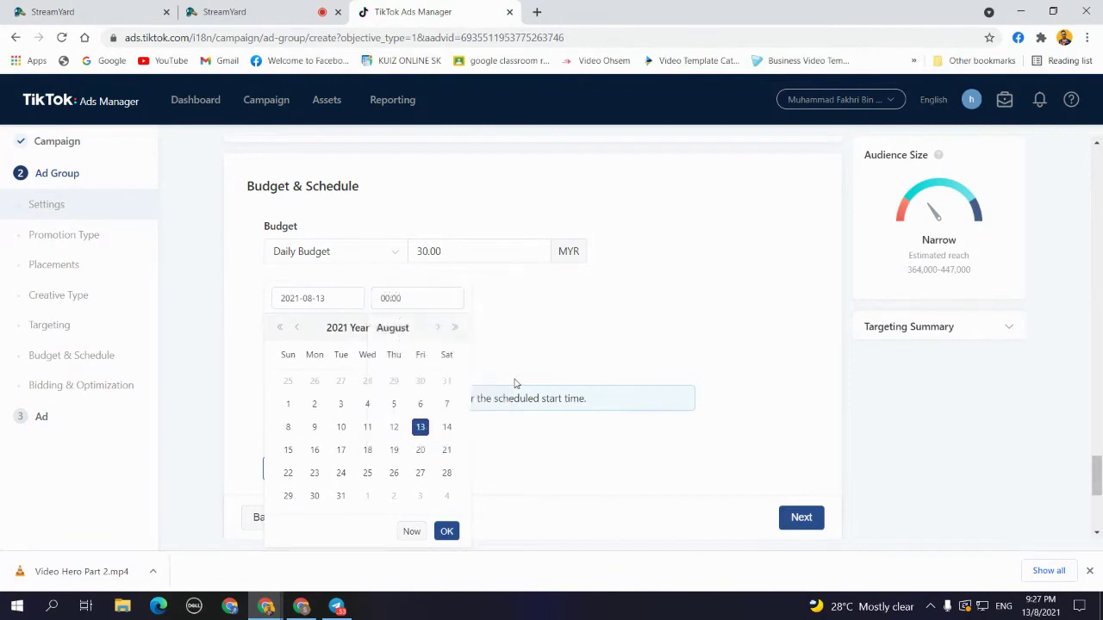
pyautogui.click(546, 330)
pyautogui.scroll(-3, 568, 323)
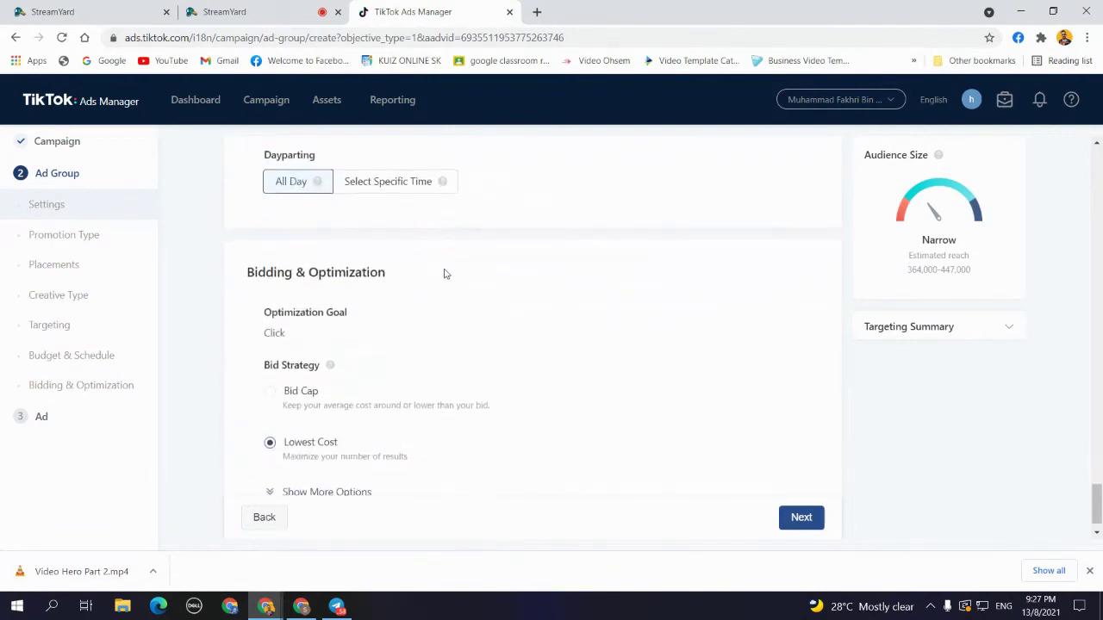
pyautogui.scroll(-1, 445, 274)
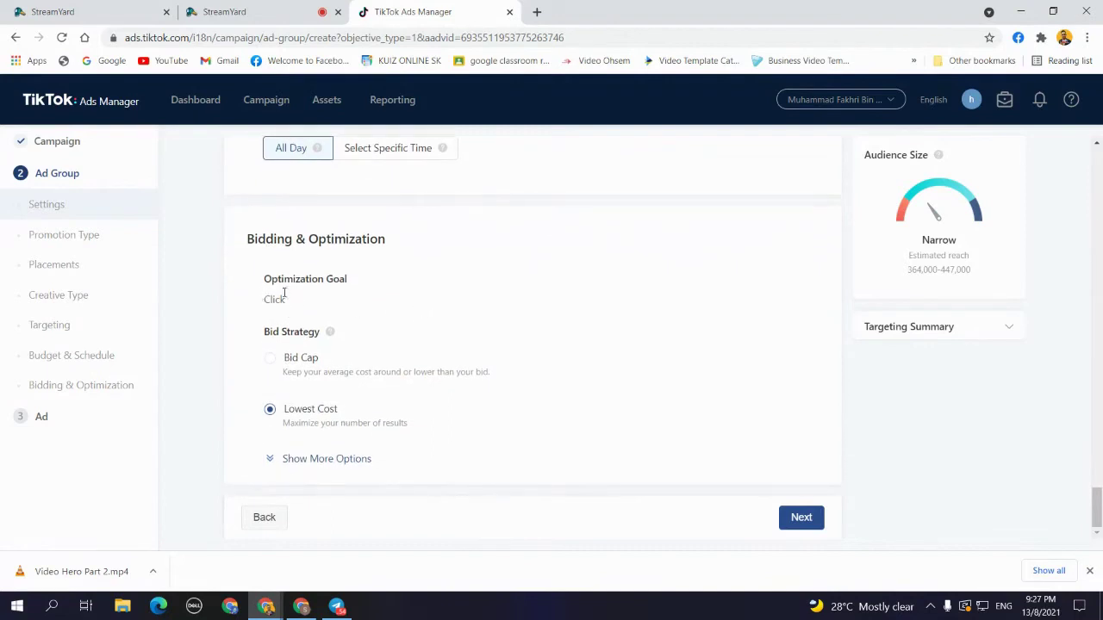
pyautogui.click(277, 359)
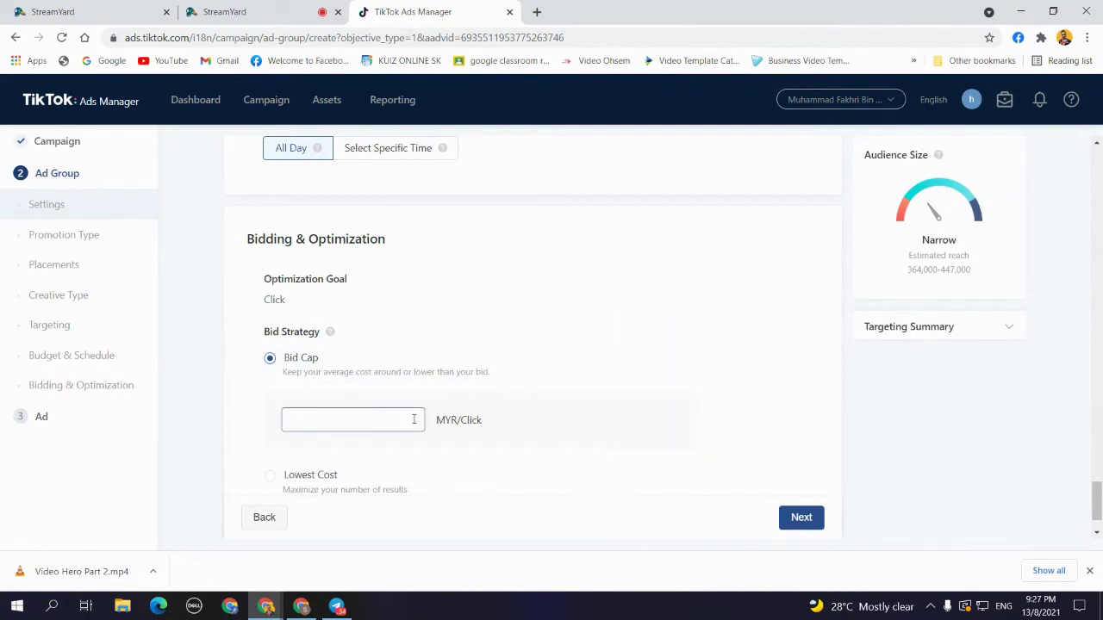
pyautogui.click(414, 420)
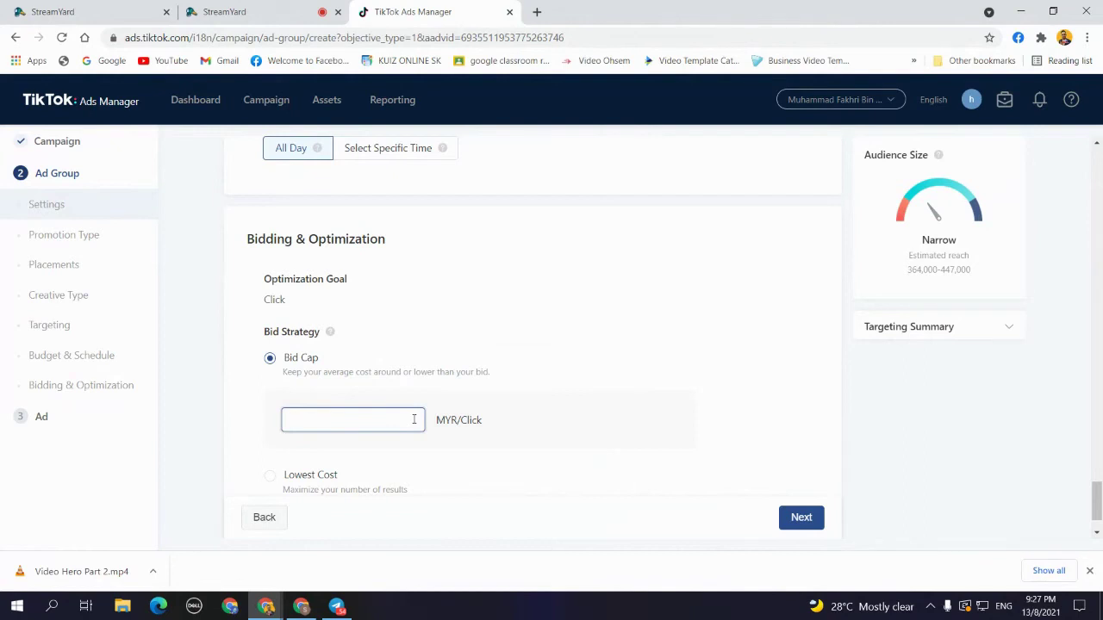
pyautogui.click(269, 479)
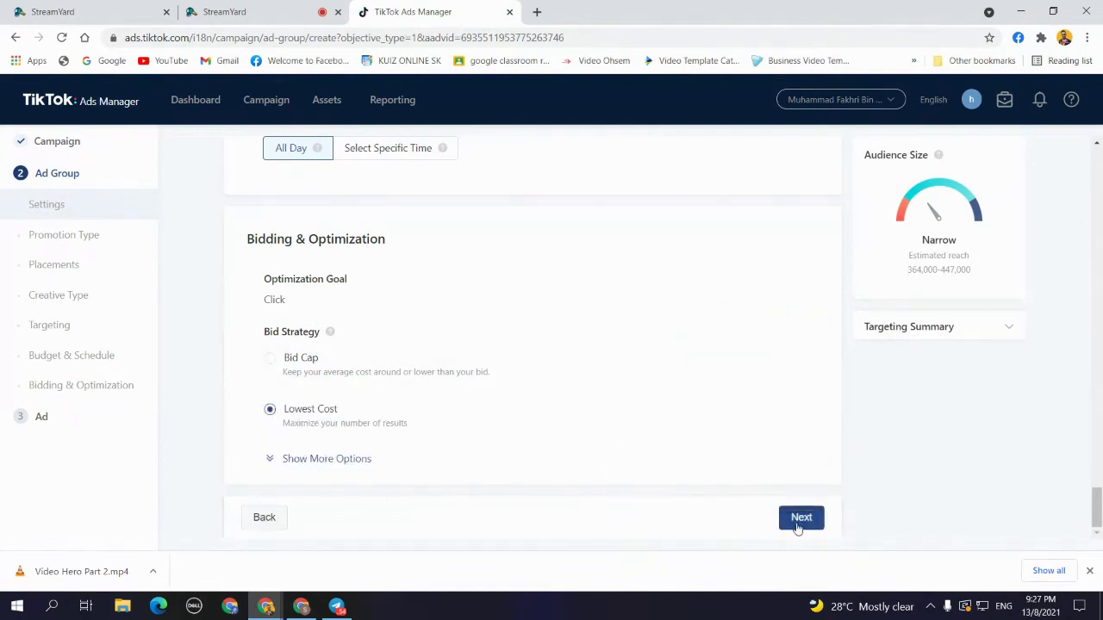
pyautogui.click(797, 521)
pyautogui.click(800, 520)
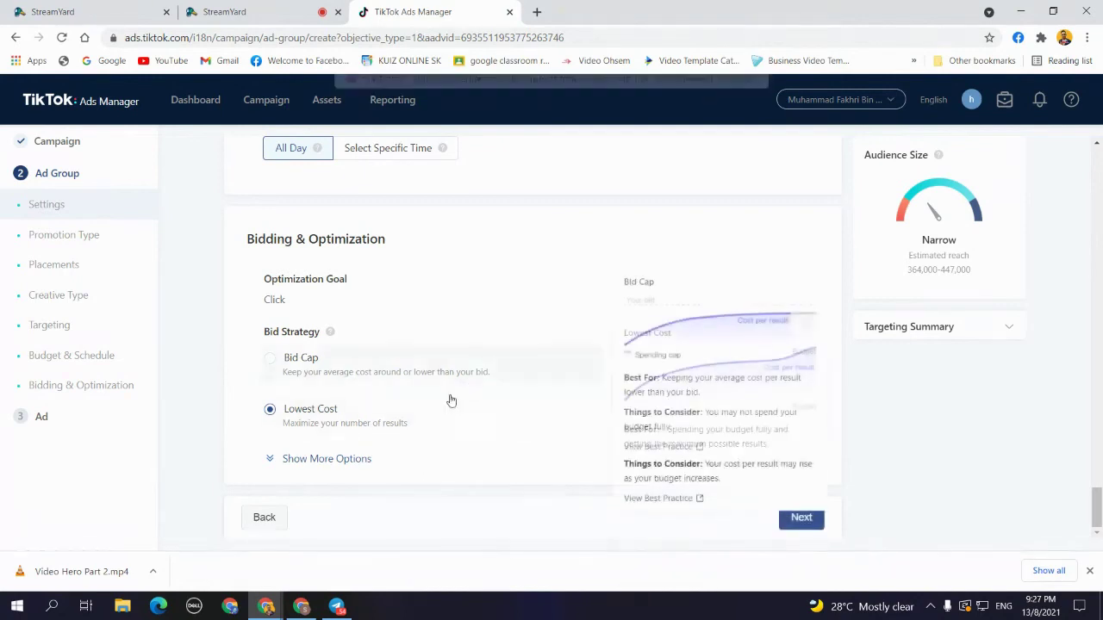
pyautogui.moveTo(509, 362)
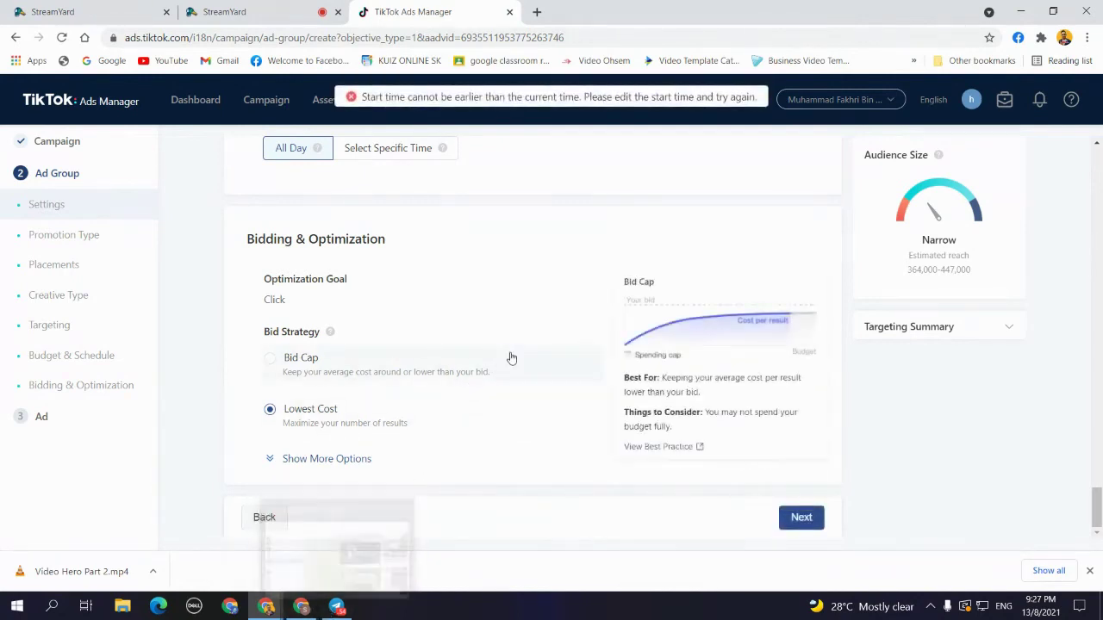
# Step: Change the schedule start date to 2021-08-14, then continue to the Ad creation page
pyautogui.click(785, 522)
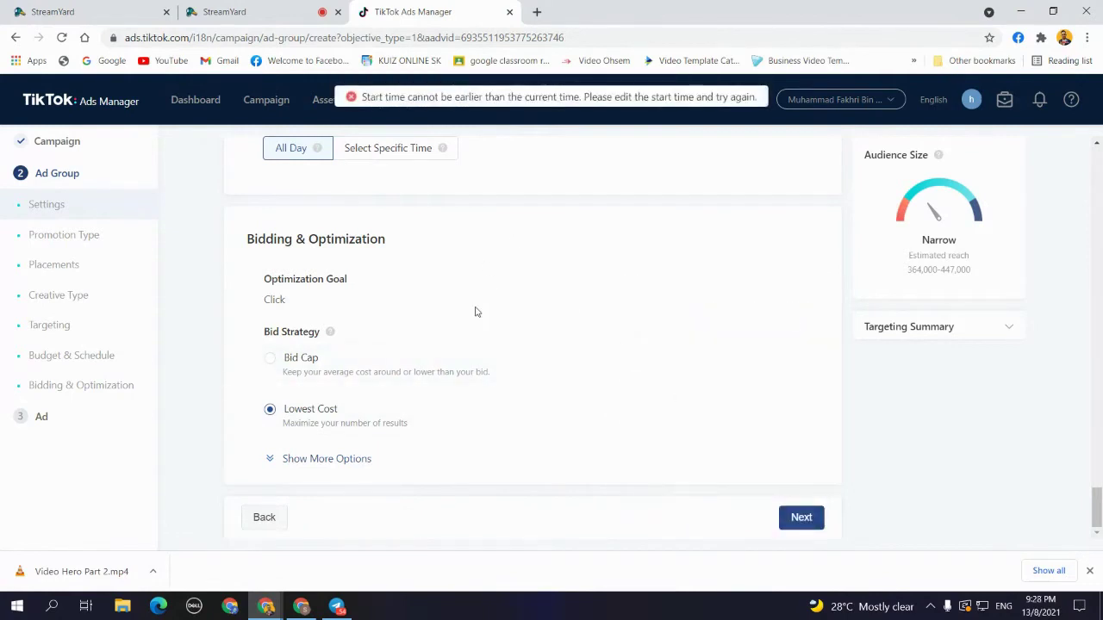
pyautogui.scroll(2, 474, 312)
pyautogui.scroll(2, 448, 321)
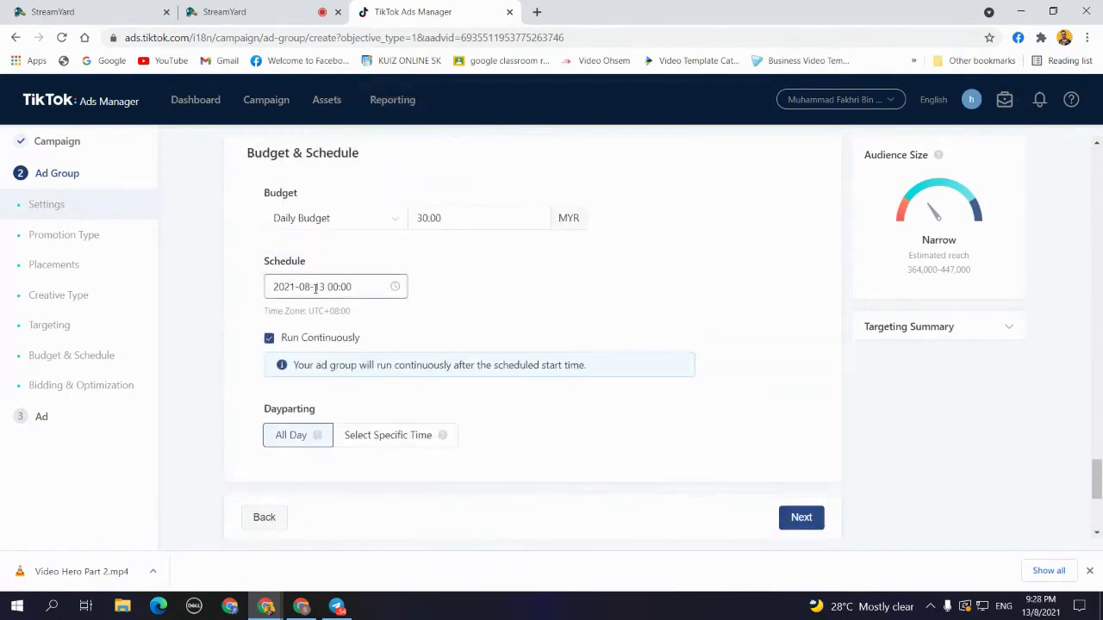
pyautogui.click(377, 291)
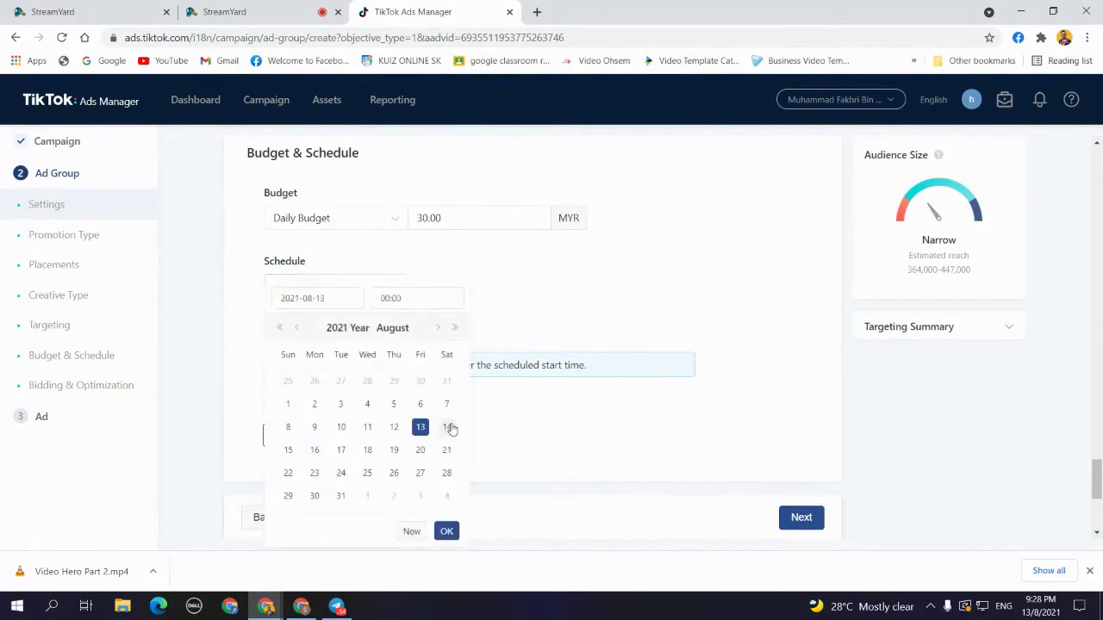
pyautogui.click(446, 427)
pyautogui.click(521, 334)
pyautogui.scroll(-2, 810, 482)
pyautogui.click(800, 517)
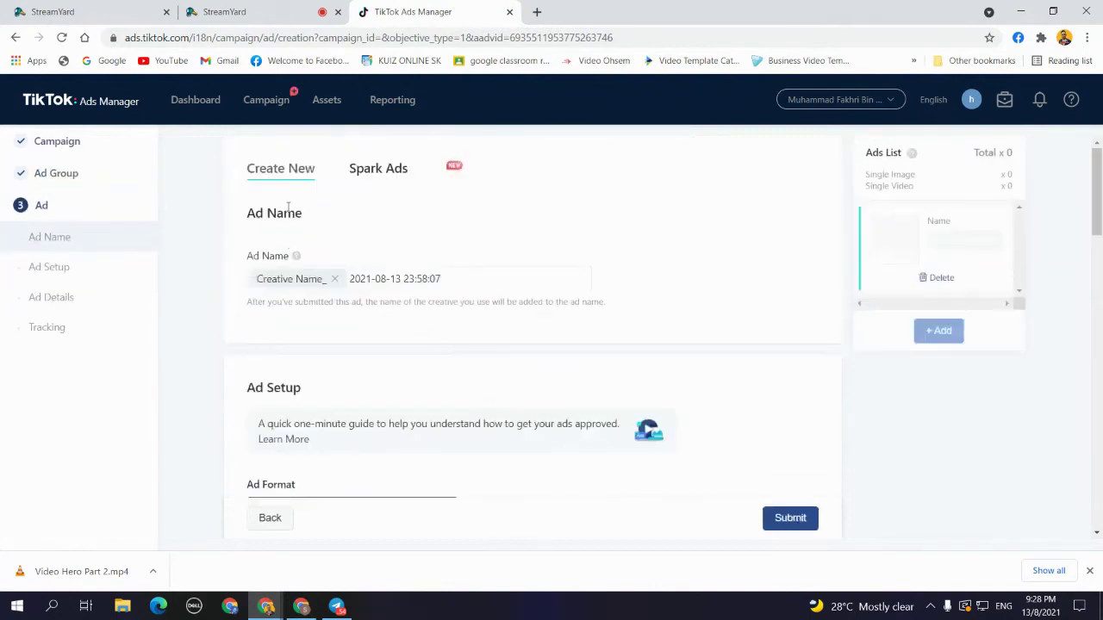
# Step: Remove the Creative Name tag and replace the ad name with 'video model 1'
pyautogui.click(334, 279)
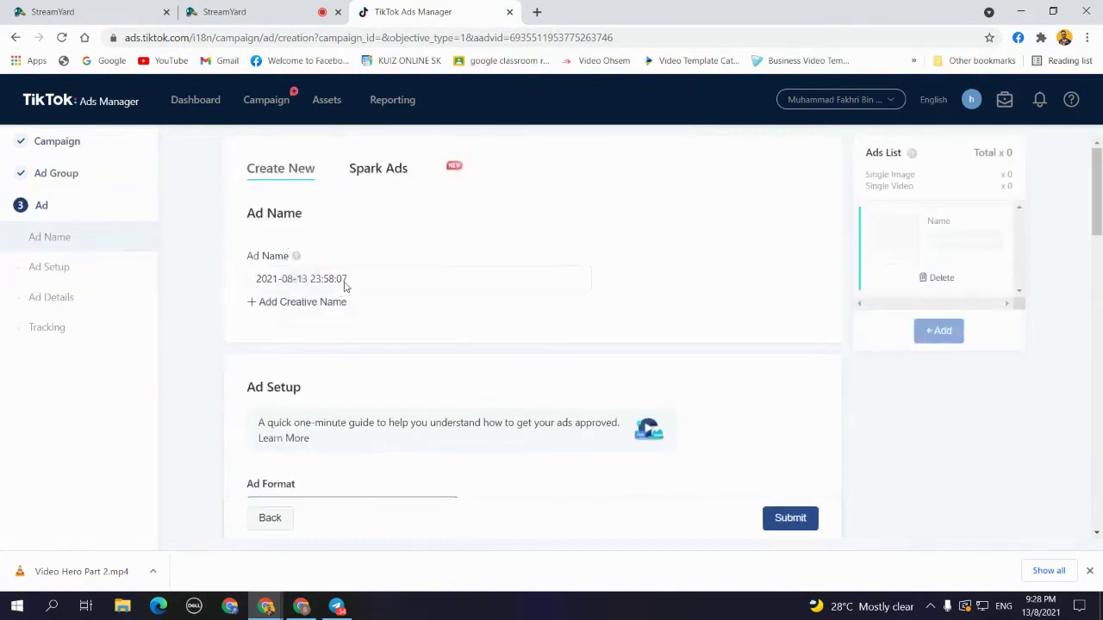
pyautogui.click(369, 278)
pyautogui.moveTo(370, 278); pyautogui.dragTo(222, 287)
pyautogui.write('video model 1')
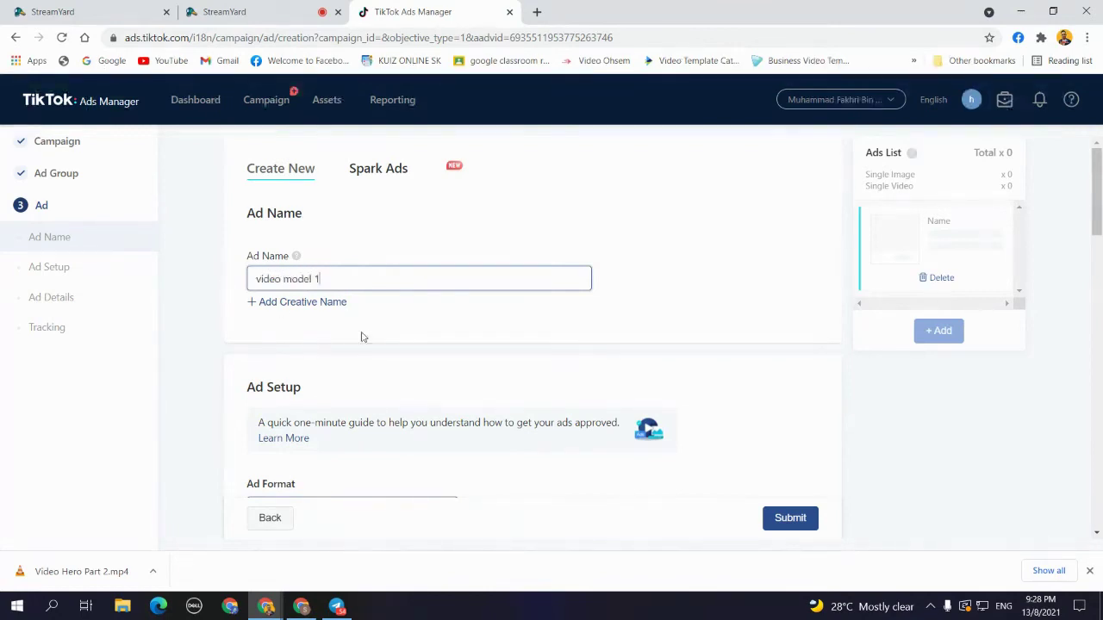
pyautogui.scroll(-1, 388, 343)
pyautogui.scroll(1, 381, 274)
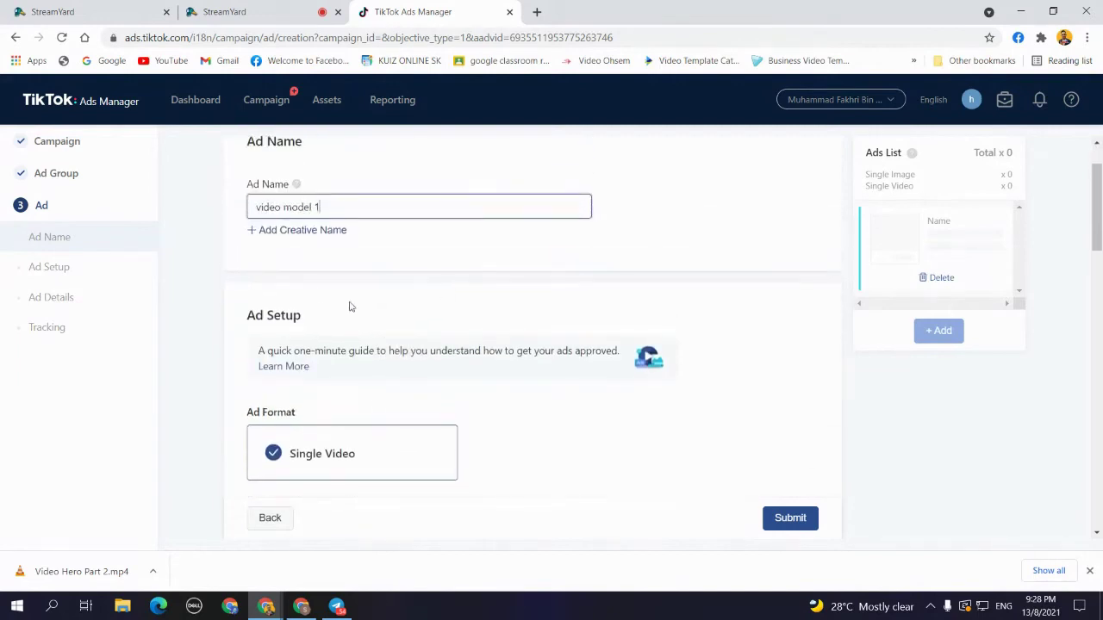
pyautogui.scroll(-2, 332, 269)
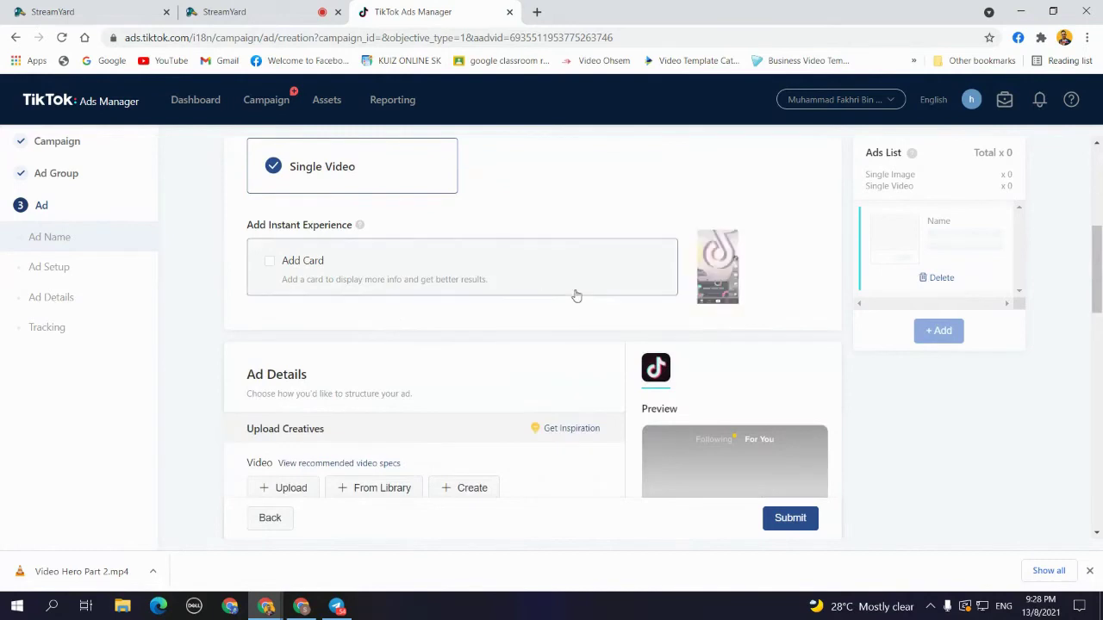
pyautogui.scroll(1, 368, 302)
pyautogui.scroll(3, 368, 303)
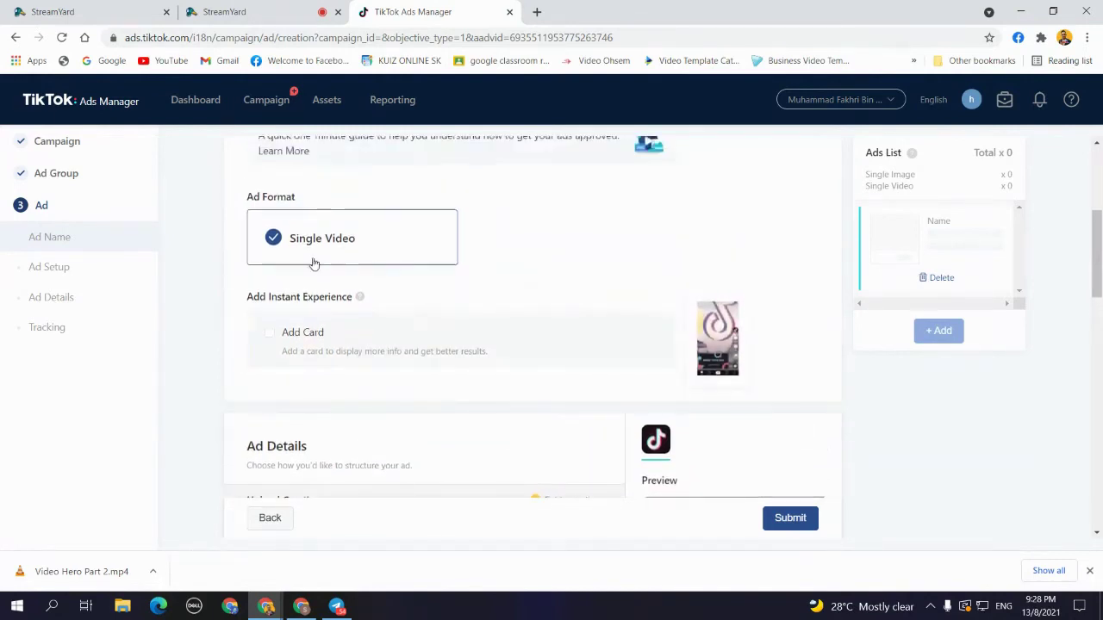
pyautogui.scroll(-6, 298, 209)
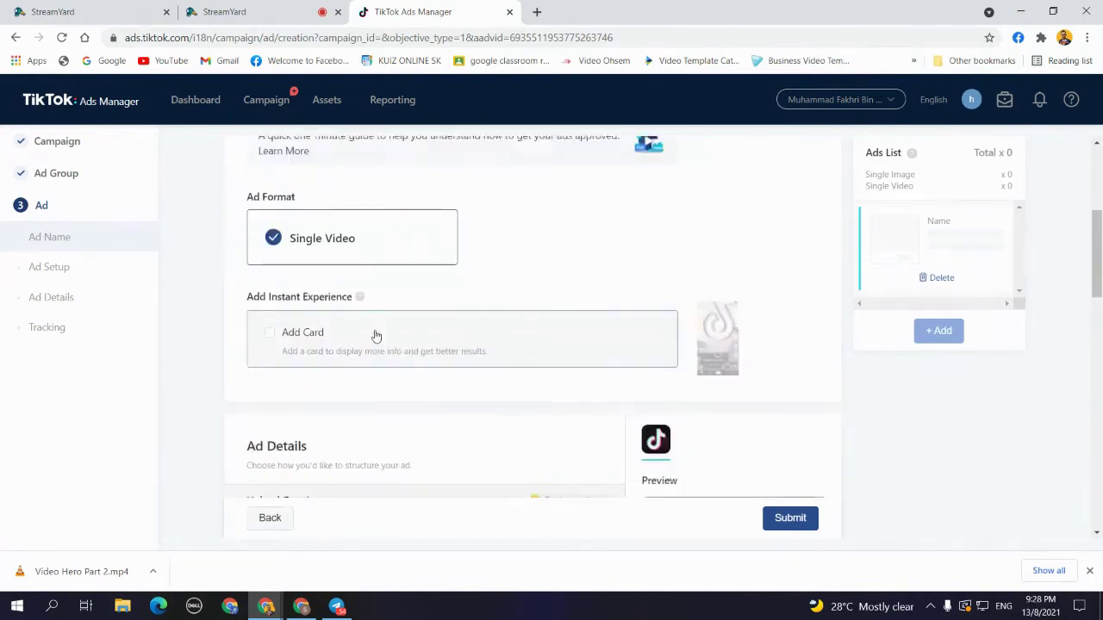
pyautogui.scroll(1, 504, 253)
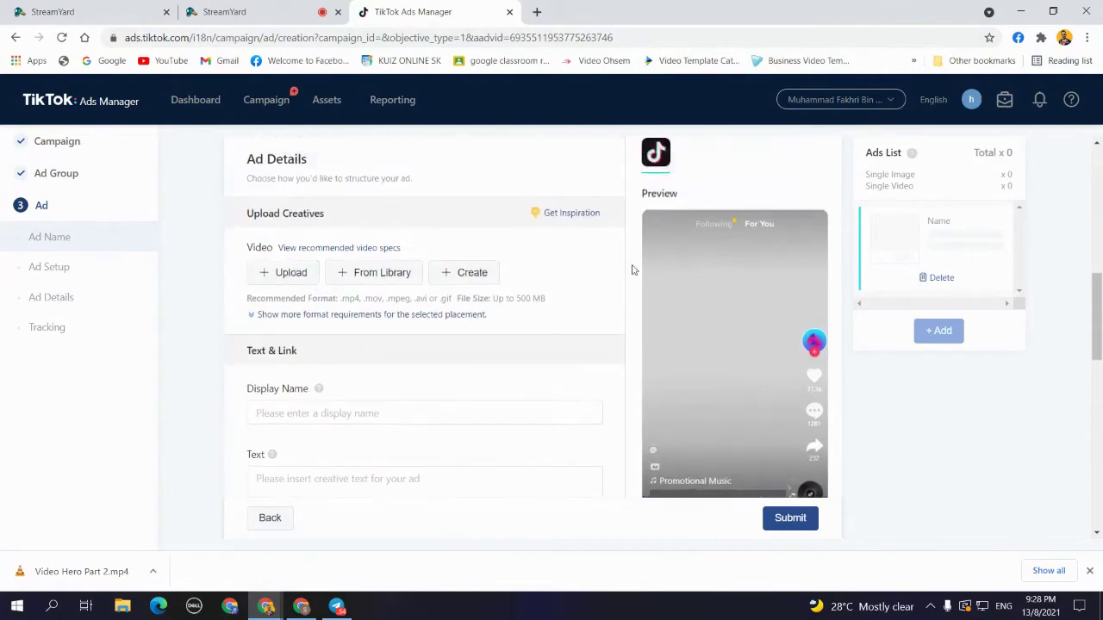
pyautogui.click(279, 277)
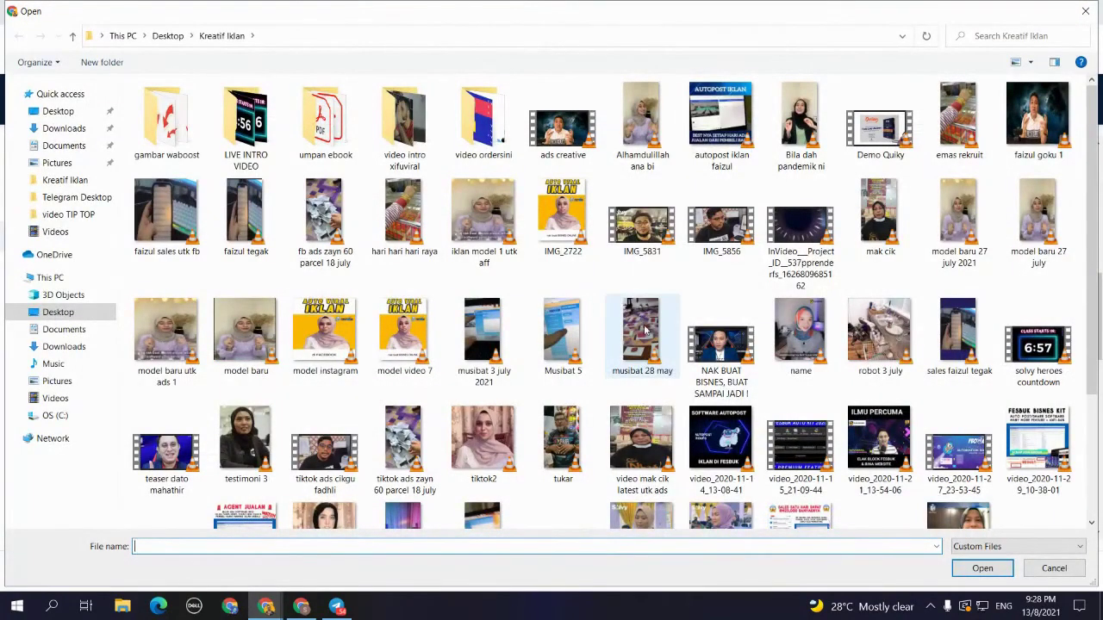
pyautogui.click(785, 334)
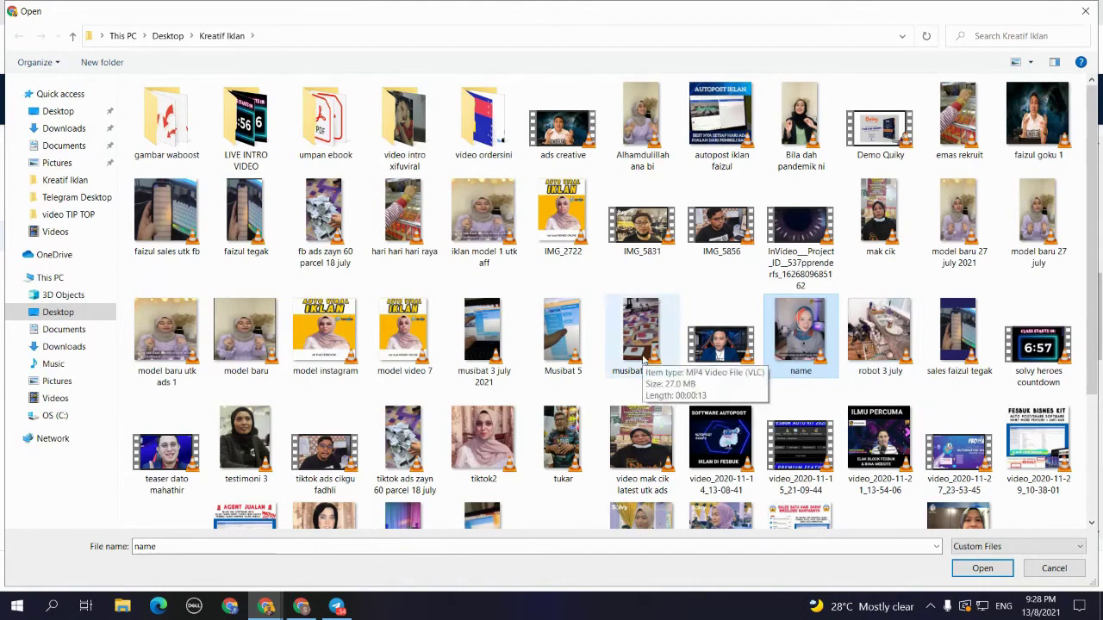
pyautogui.click(958, 217)
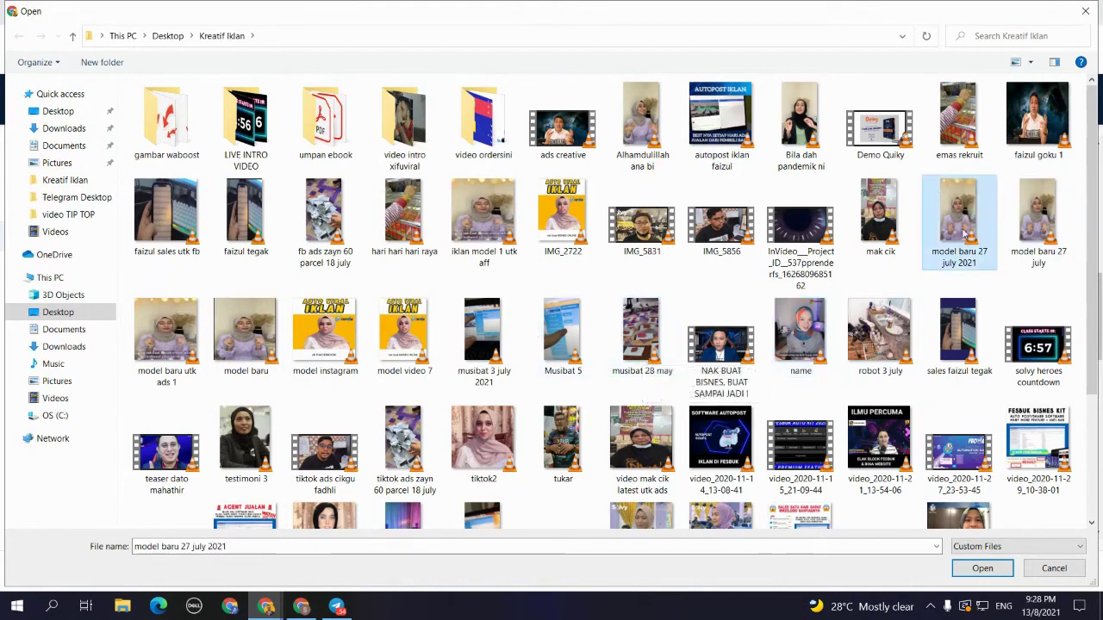
pyautogui.click(956, 570)
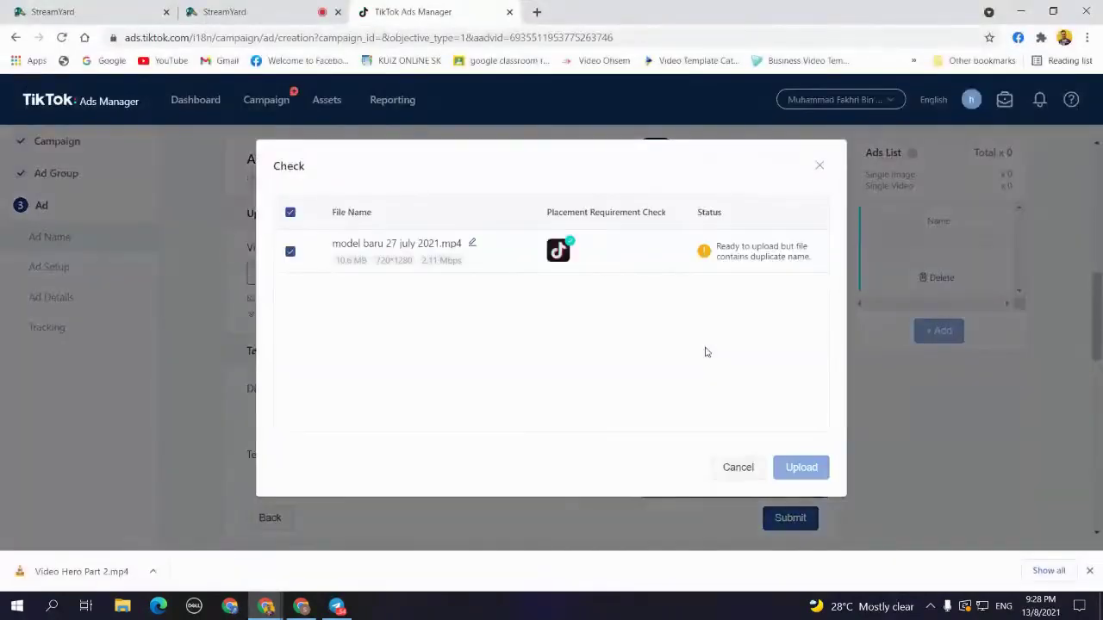
pyautogui.click(737, 467)
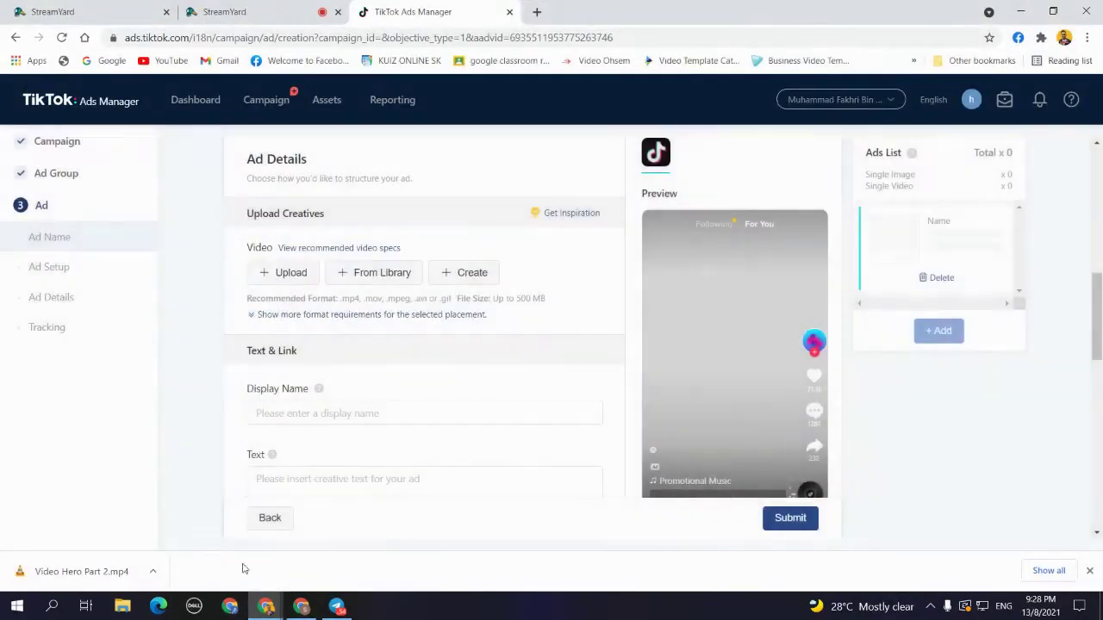
# Step: Open the Kreatif Iklan folder in File Explorer and maximize the window
pyautogui.click(123, 606)
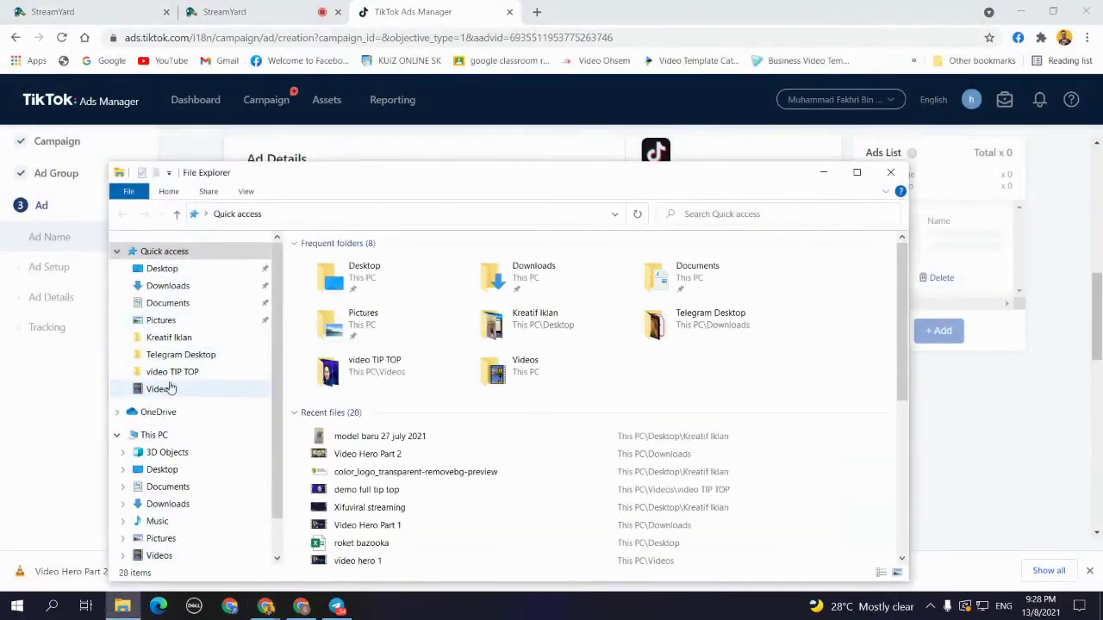
pyautogui.click(172, 337)
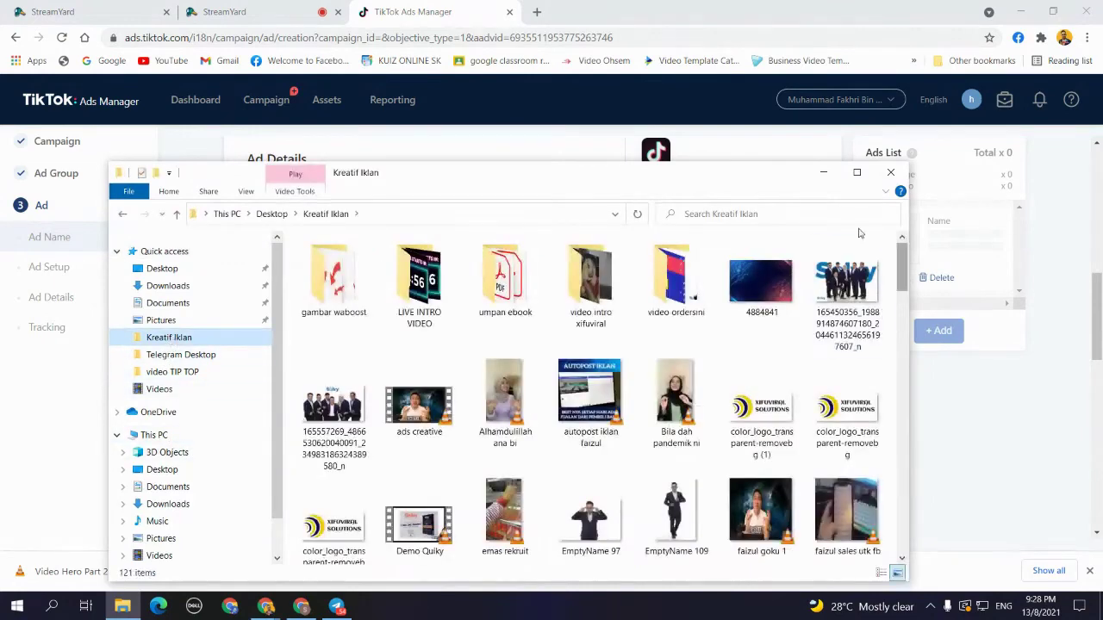
pyautogui.click(857, 173)
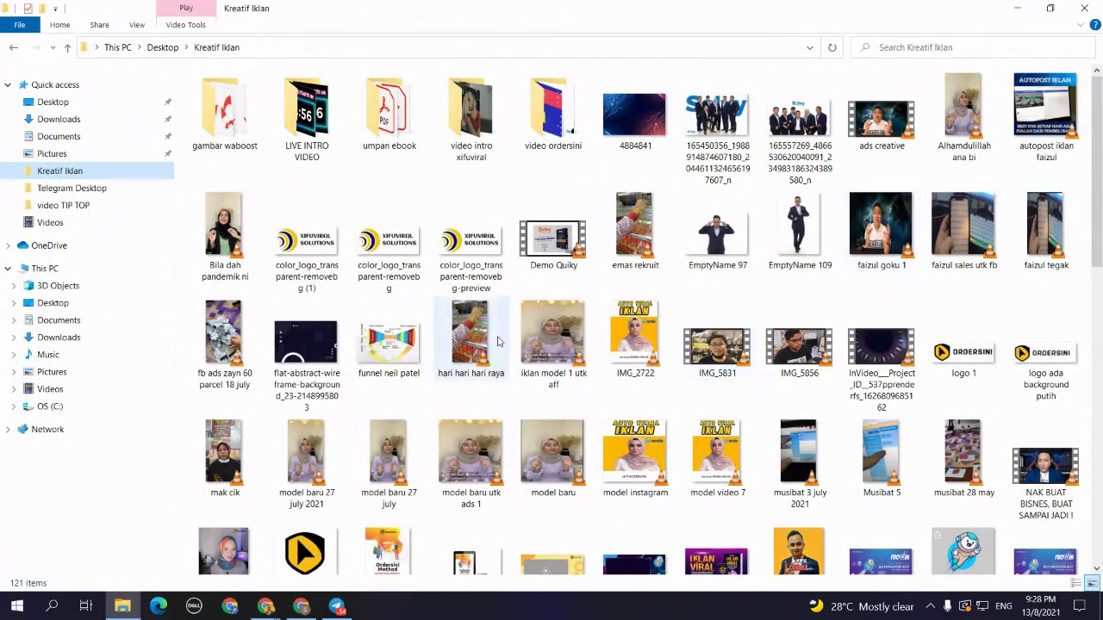
# Step: Rename the video 'model baru 27 july 2021' to 'model baru 27 july 2022'
pyautogui.click(306, 457)
pyautogui.rightClick(306, 457)
pyautogui.click(349, 422)
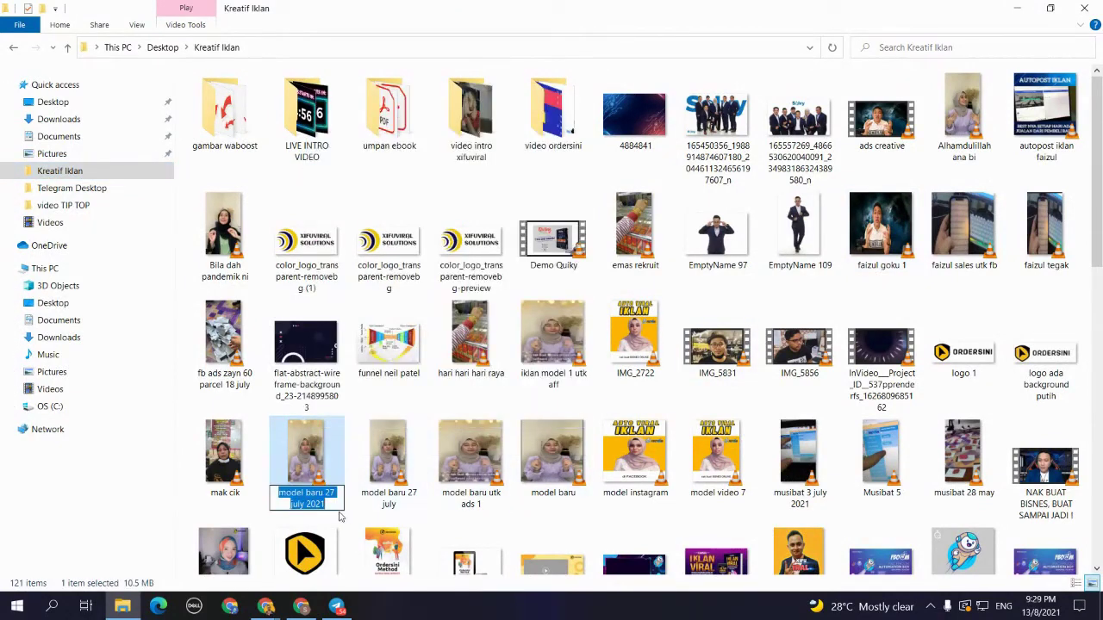
pyautogui.click(329, 503)
pyautogui.press('BackSpace')
pyautogui.write('2')
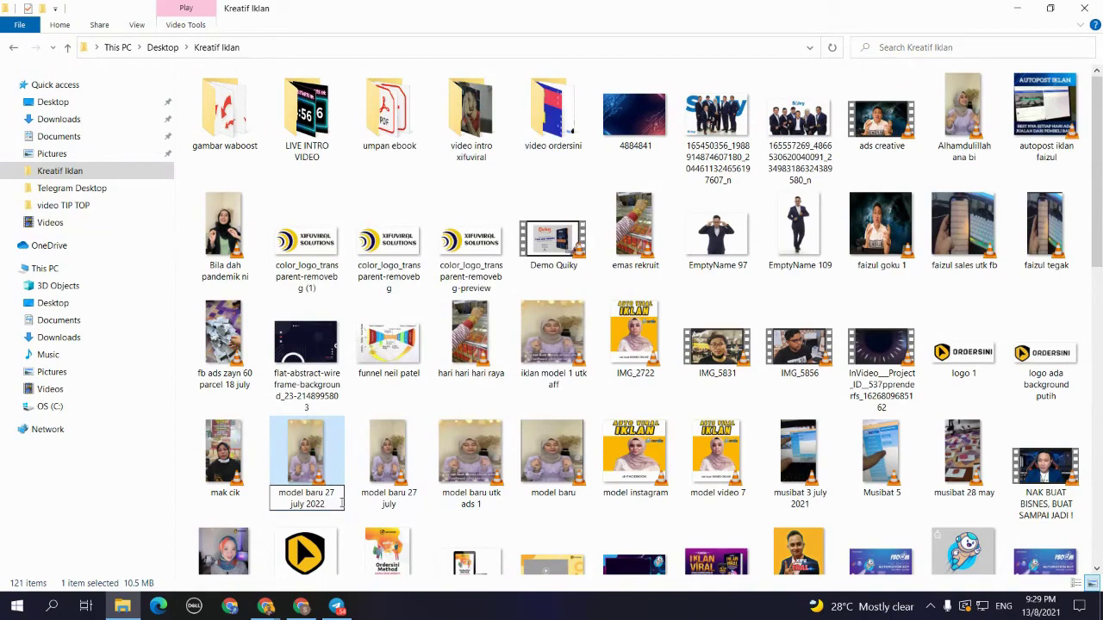
pyautogui.press('Return')
pyautogui.click(1017, 8)
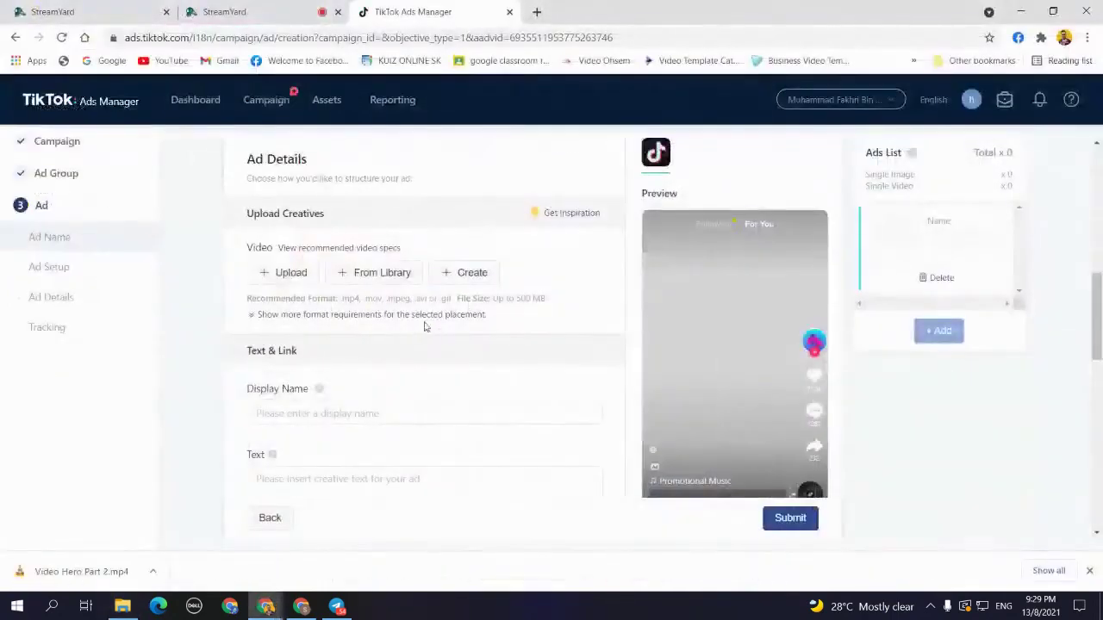
# Step: Upload 'model baru 27 july 2022.mp4' as the ad's video and confirm it succeeded
pyautogui.click(288, 273)
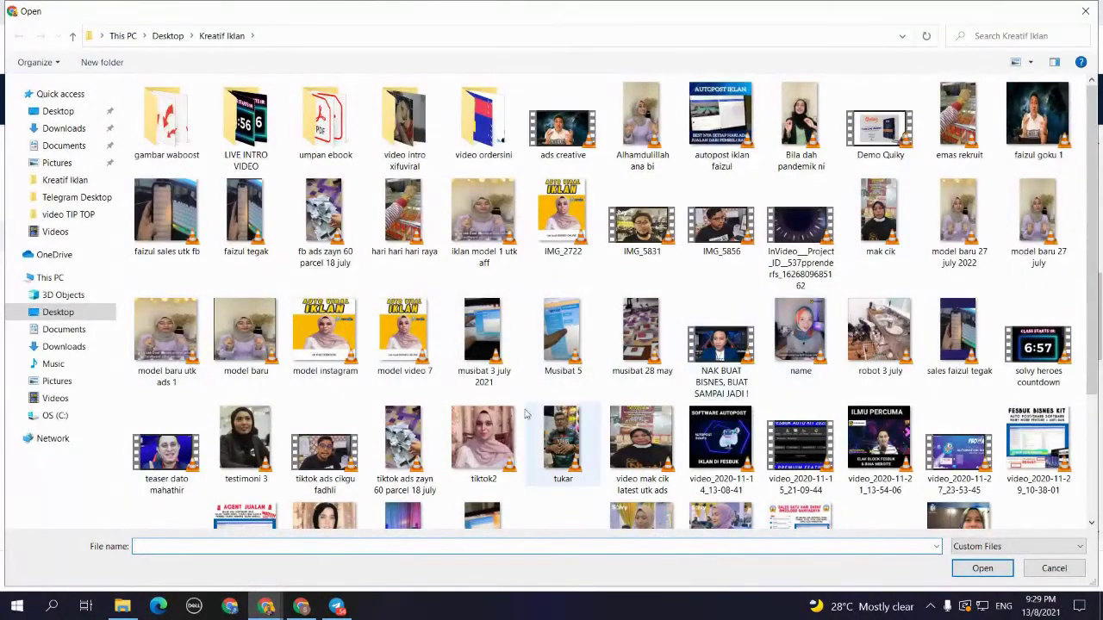
pyautogui.scroll(-2, 433, 390)
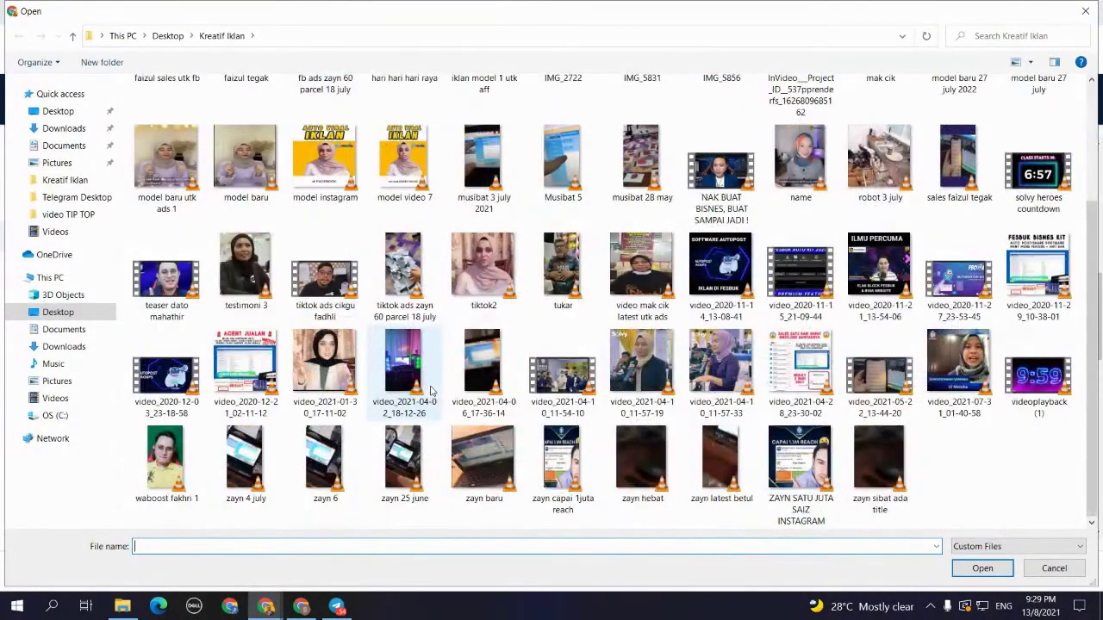
pyautogui.scroll(2, 430, 390)
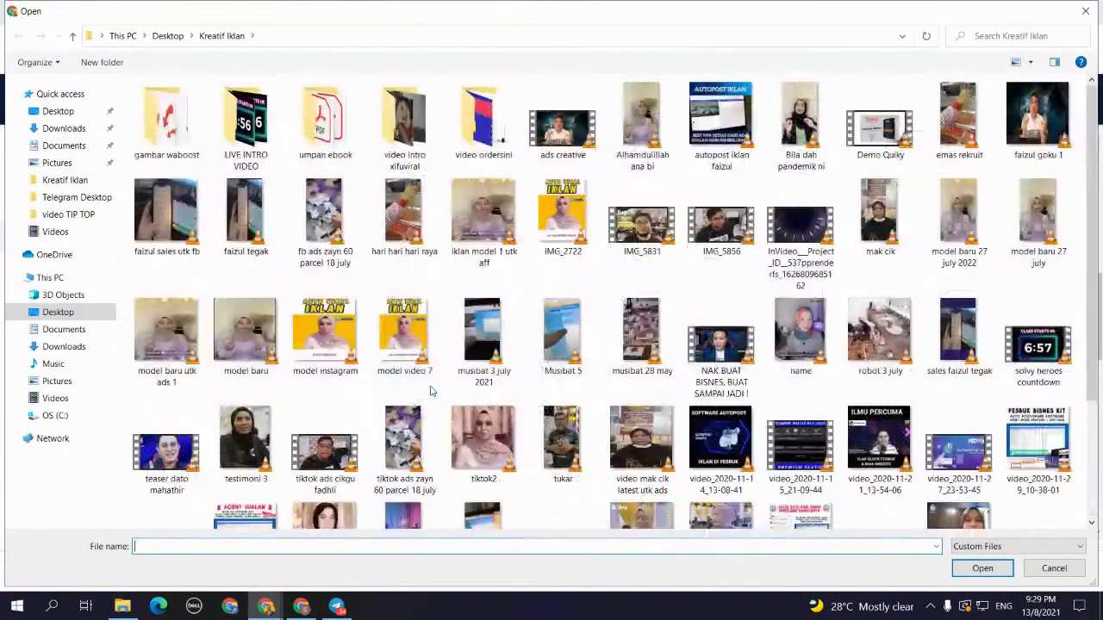
pyautogui.click(959, 220)
pyautogui.click(982, 568)
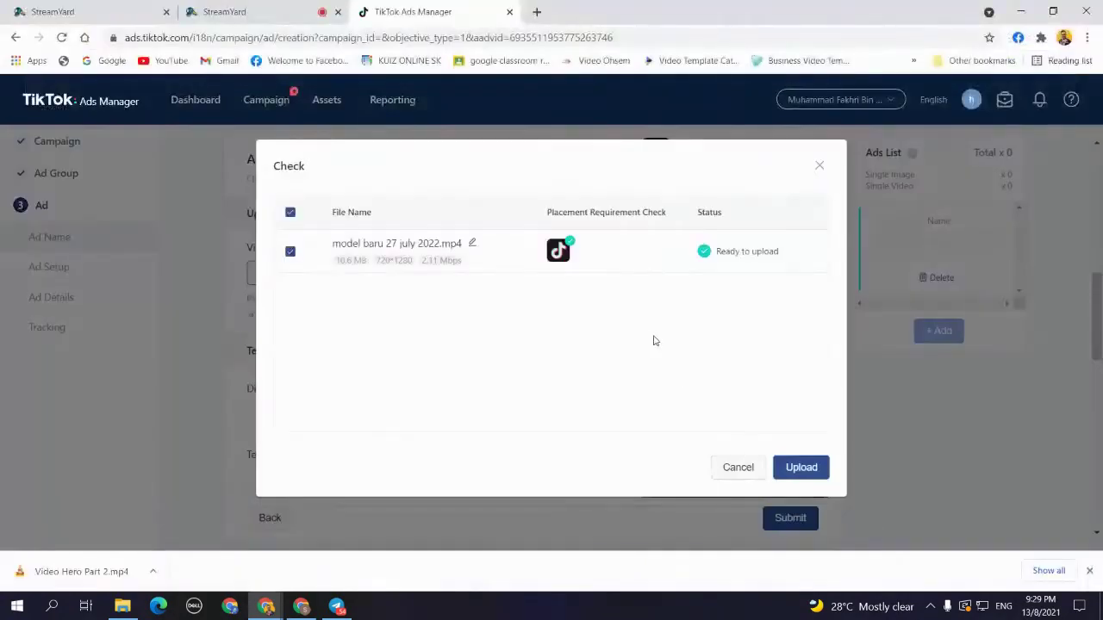
pyautogui.click(796, 466)
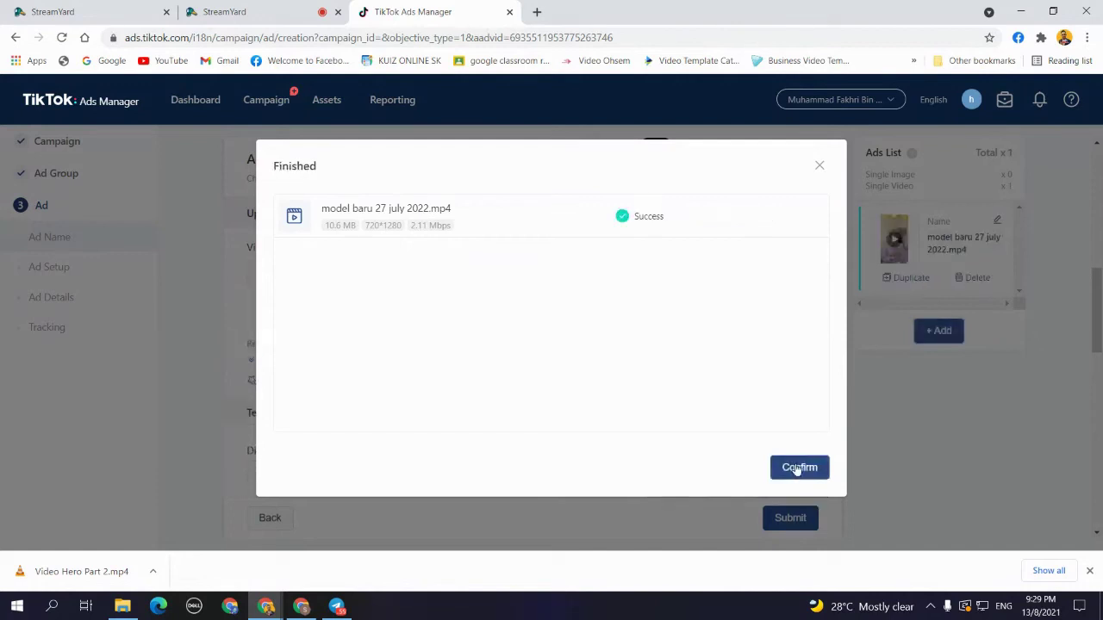
pyautogui.click(798, 467)
# Step: Choose the last bottom-row frame as the video thumbnail and save it
pyautogui.scroll(-1, 624, 446)
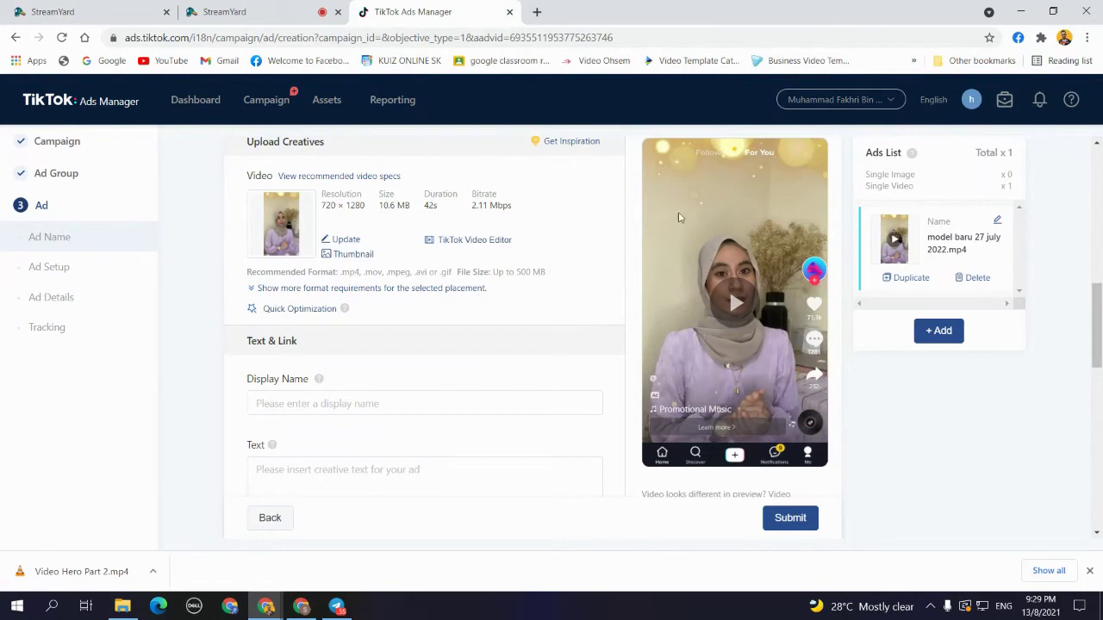
pyautogui.scroll(1, 664, 367)
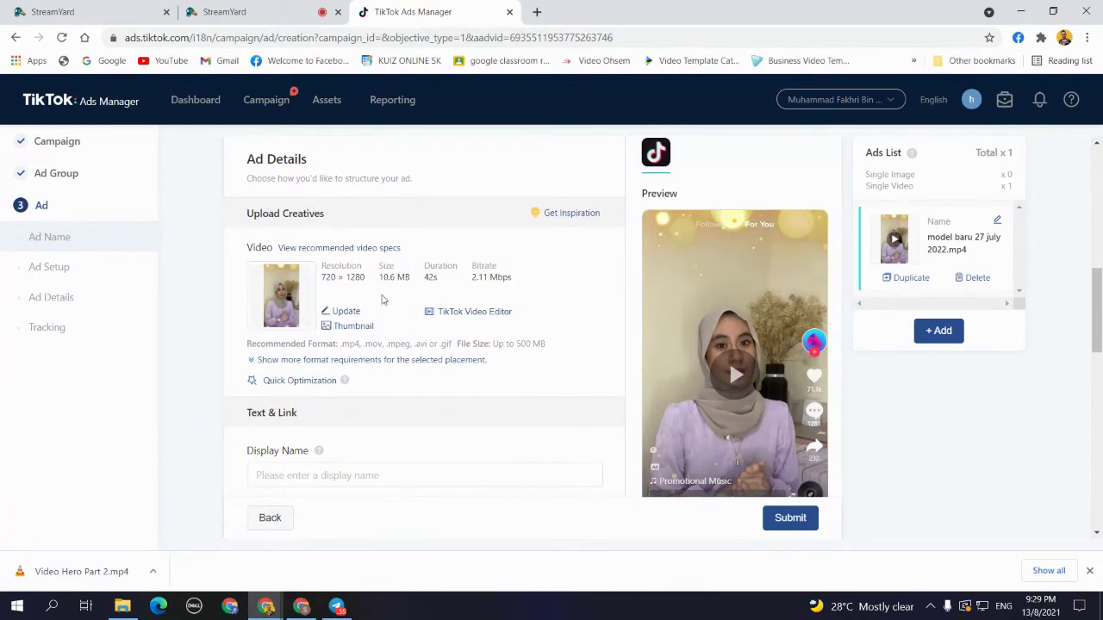
pyautogui.scroll(-1, 362, 297)
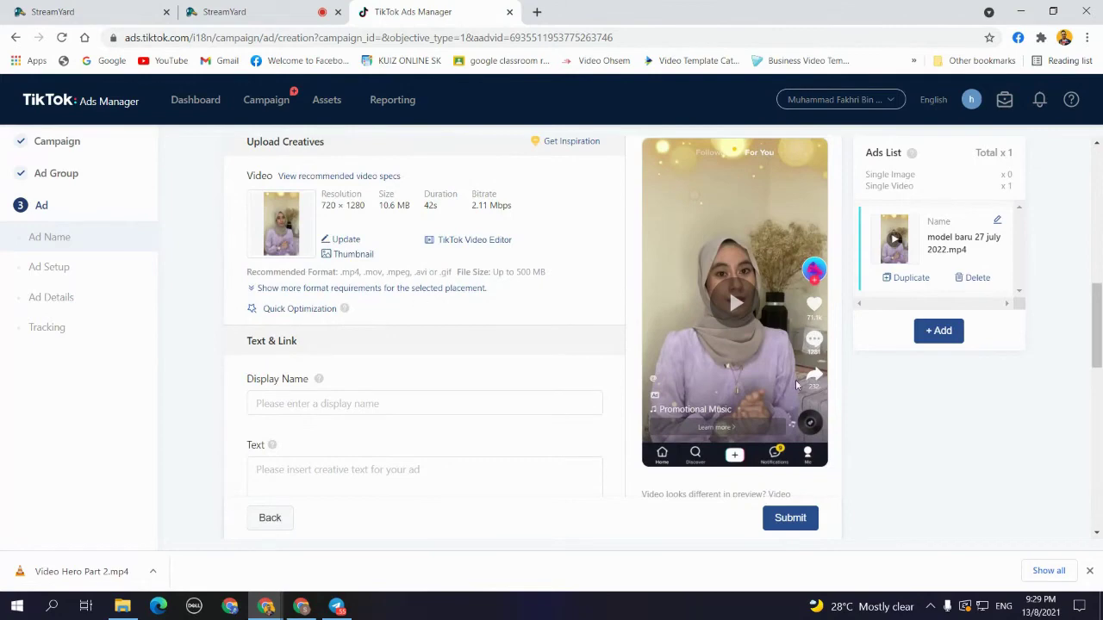
pyautogui.click(349, 254)
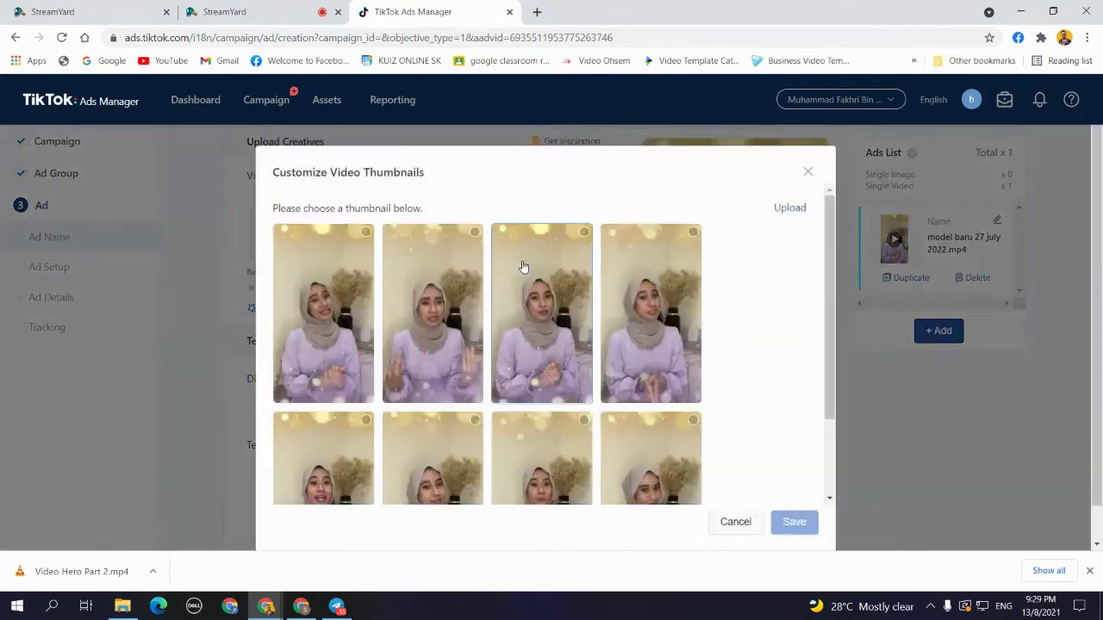
pyautogui.scroll(-2, 523, 267)
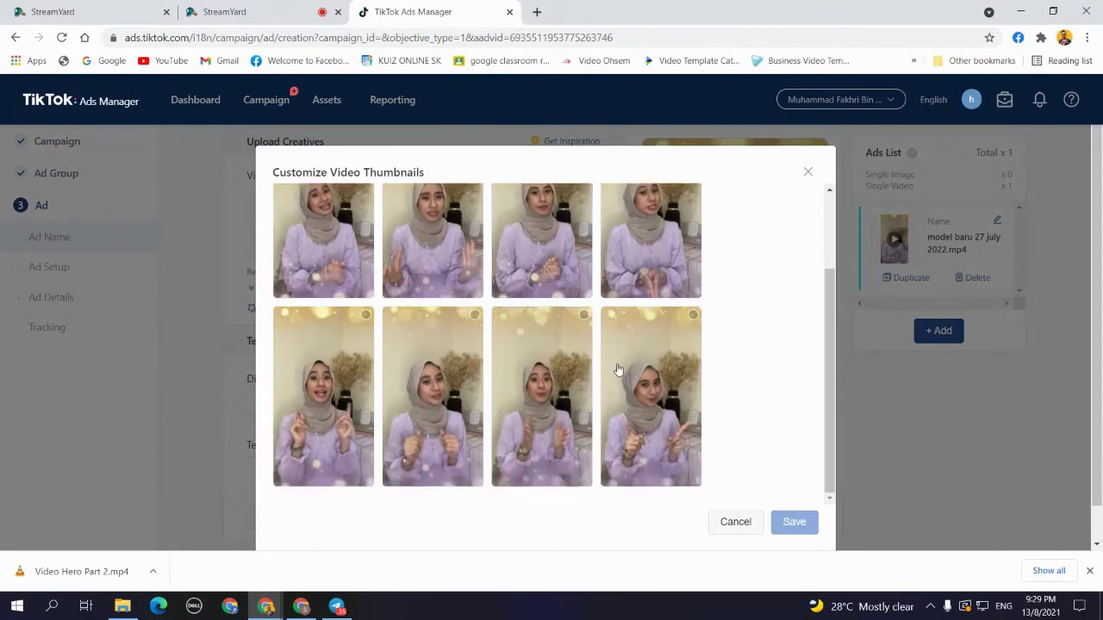
pyautogui.click(639, 409)
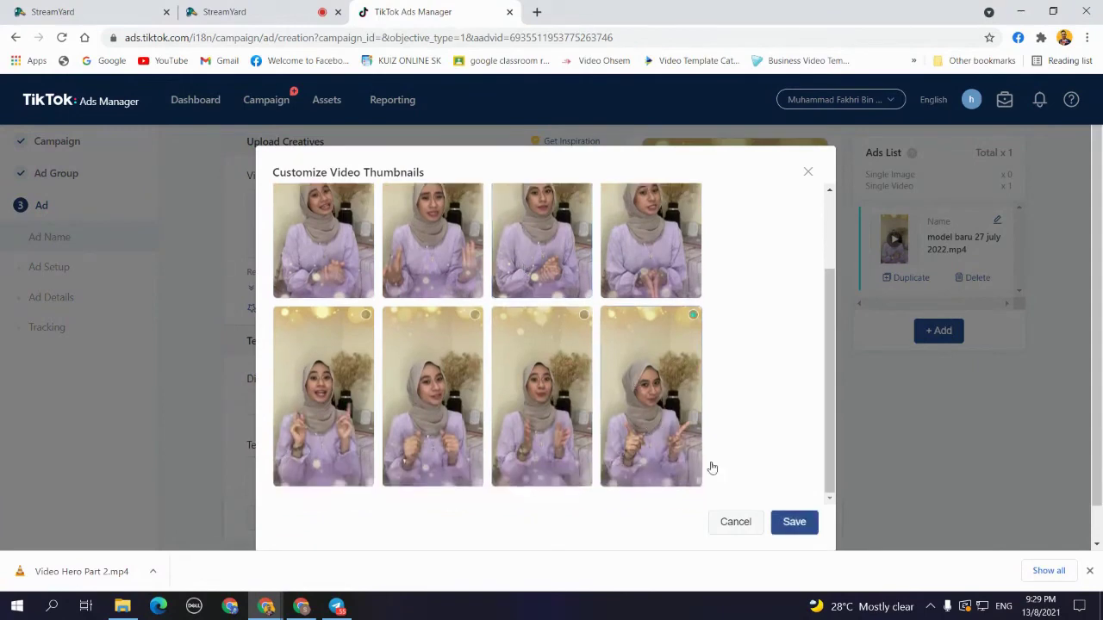
pyautogui.click(794, 522)
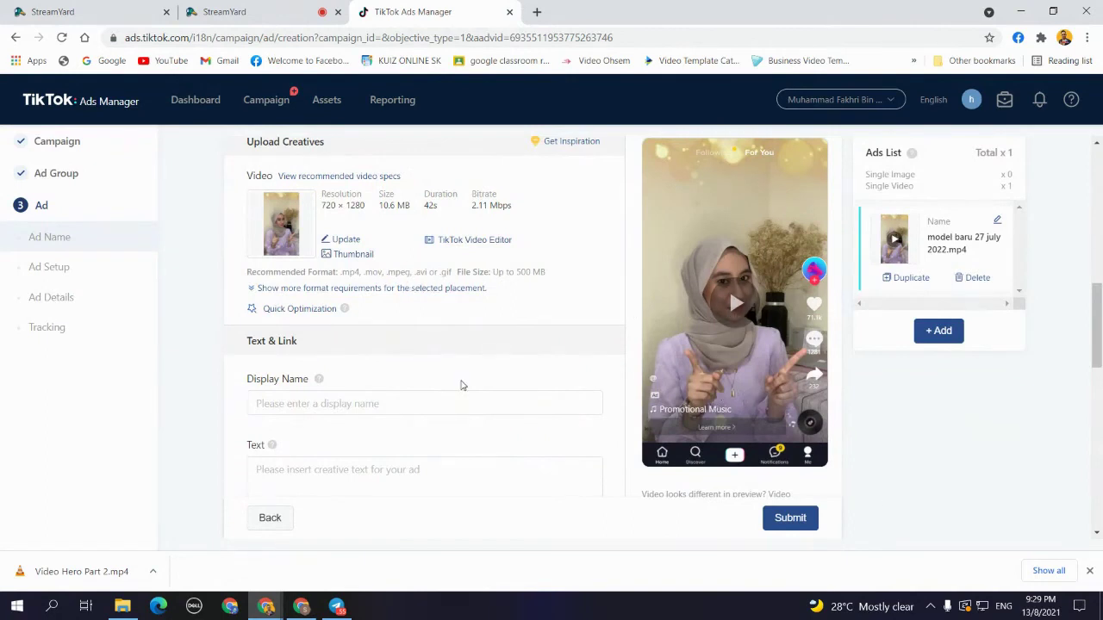
# Step: Begin filling in the ad's Display Name, then select the page address
pyautogui.click(294, 399)
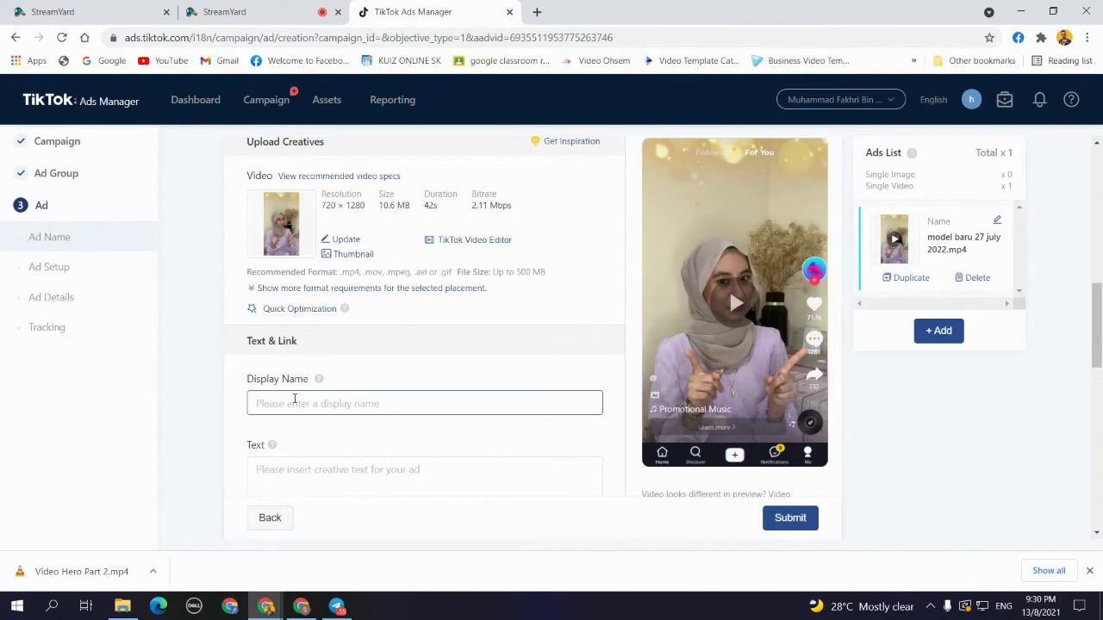
pyautogui.scroll(-3, 294, 399)
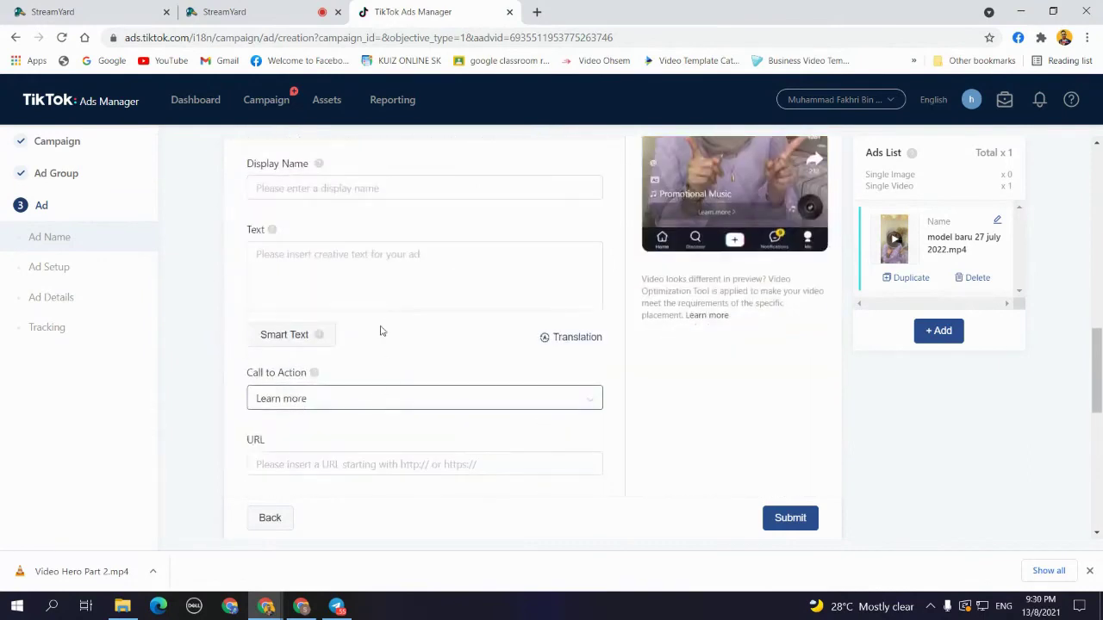
pyautogui.scroll(2, 296, 398)
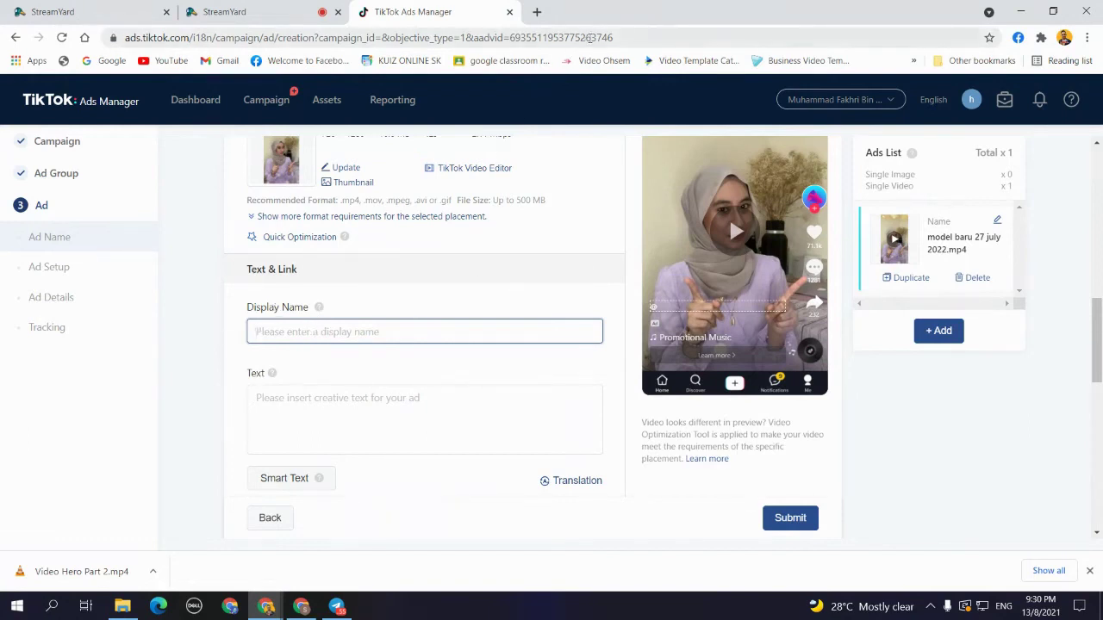
pyautogui.click(626, 37)
# Step: Open the FBOOM XV landing page osini.co/autoiklaneasy in a new tab
pyautogui.hotkey('ctrl', 't')
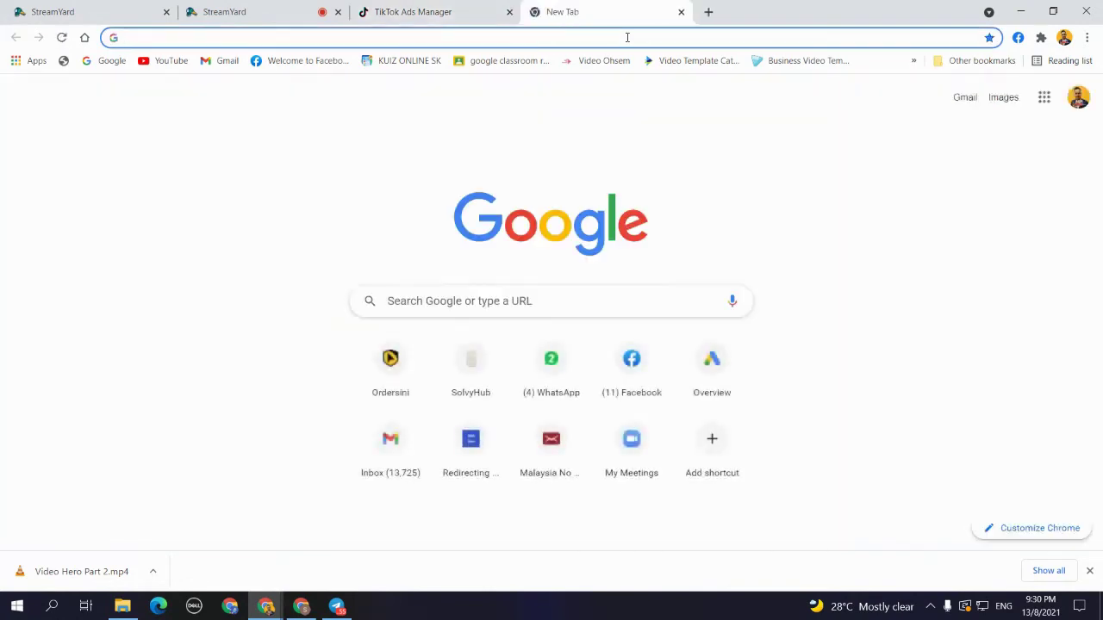
pyautogui.write('osini.co/autoiklaneasy')
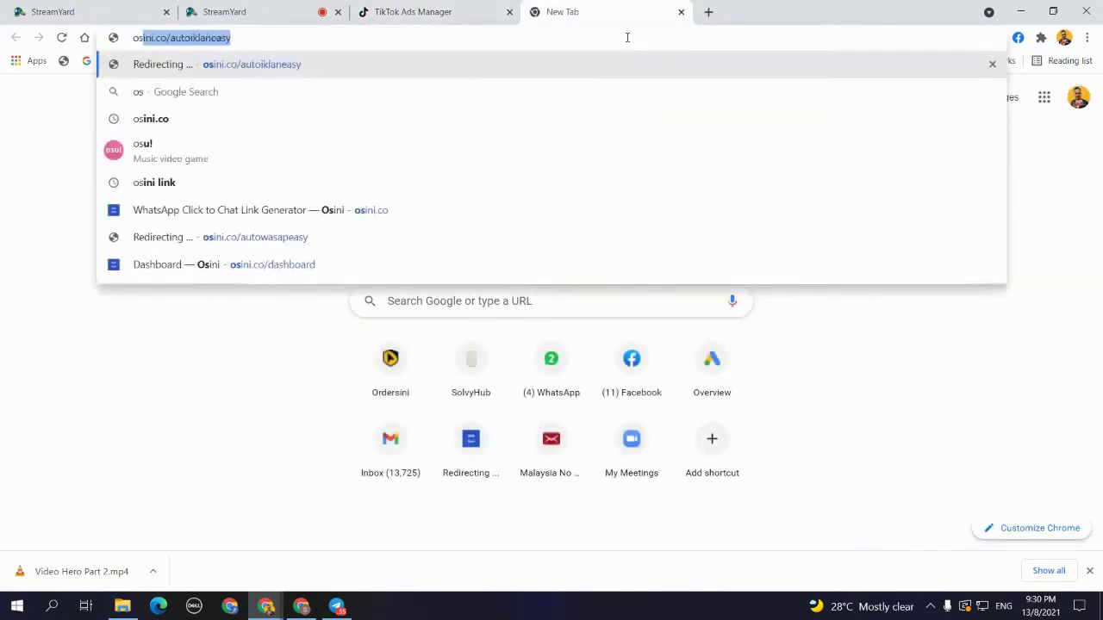
pyautogui.press('Return')
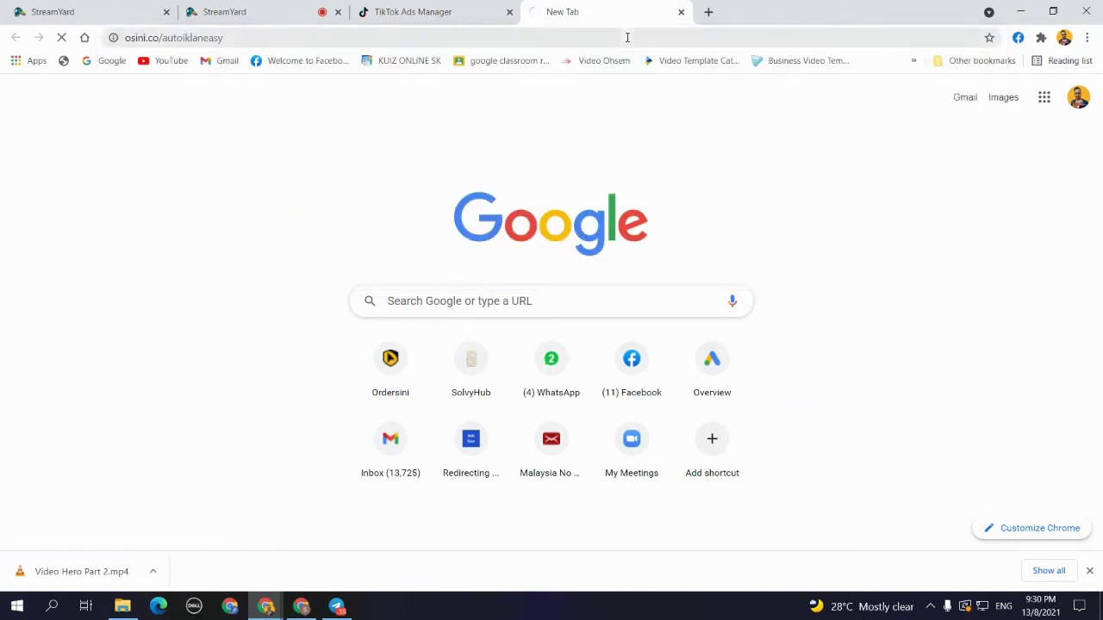
# Step: Open the Ordersini homepage ordersini.com in another new tab
pyautogui.hotkey('ctrl', 't')
pyautogui.write('or')
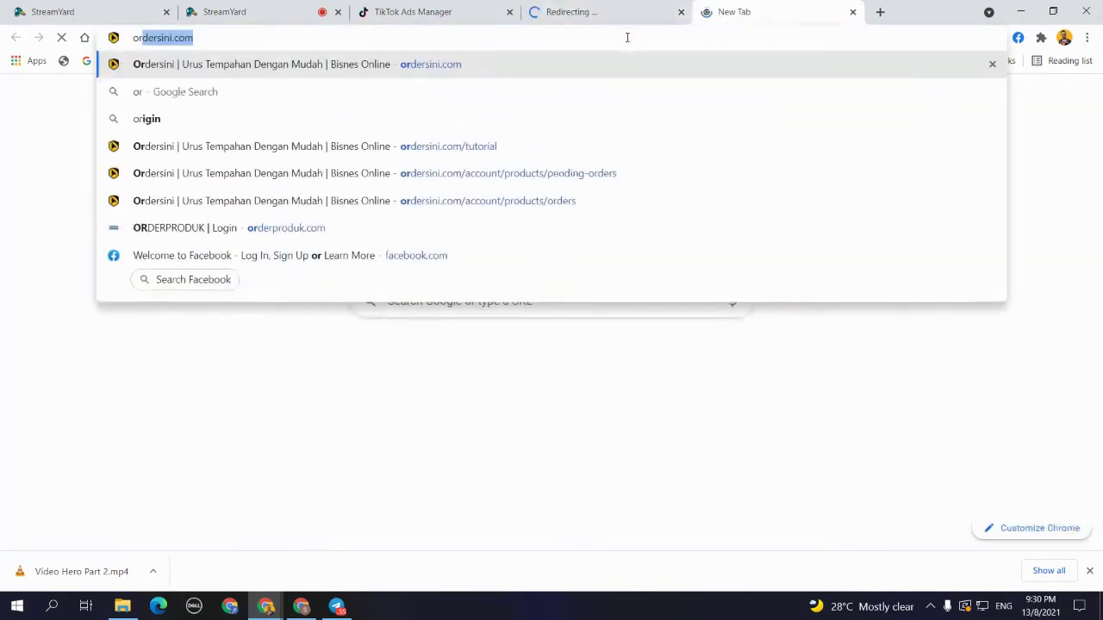
pyautogui.press('Return')
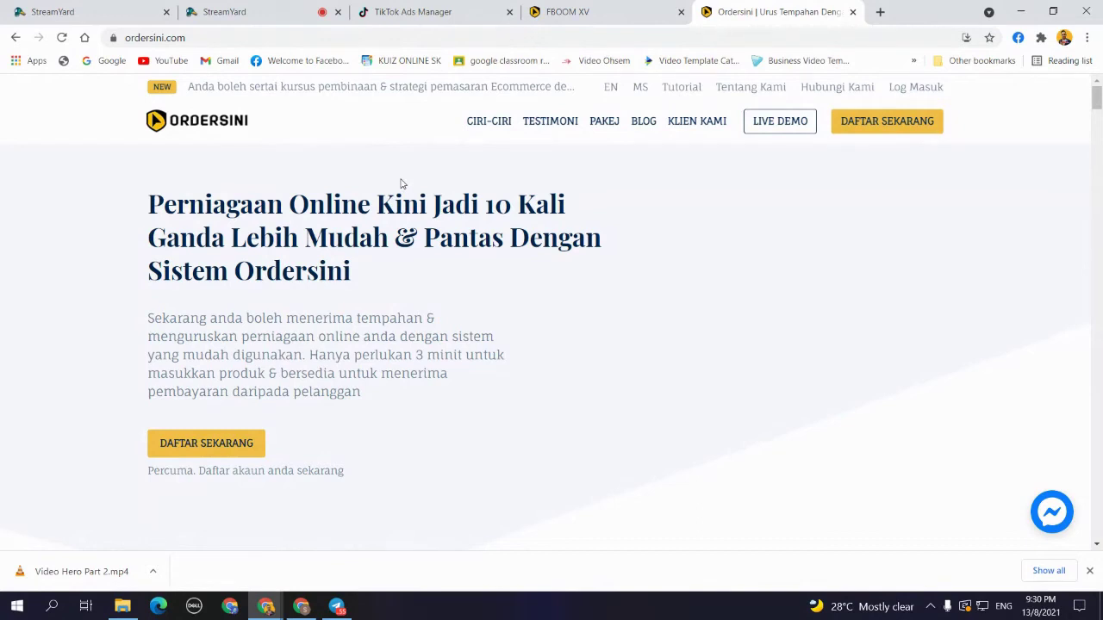
# Step: Look over the FBOOM XV page and the Ordersini homepage, then return to the TikTok ad form
pyautogui.click(567, 12)
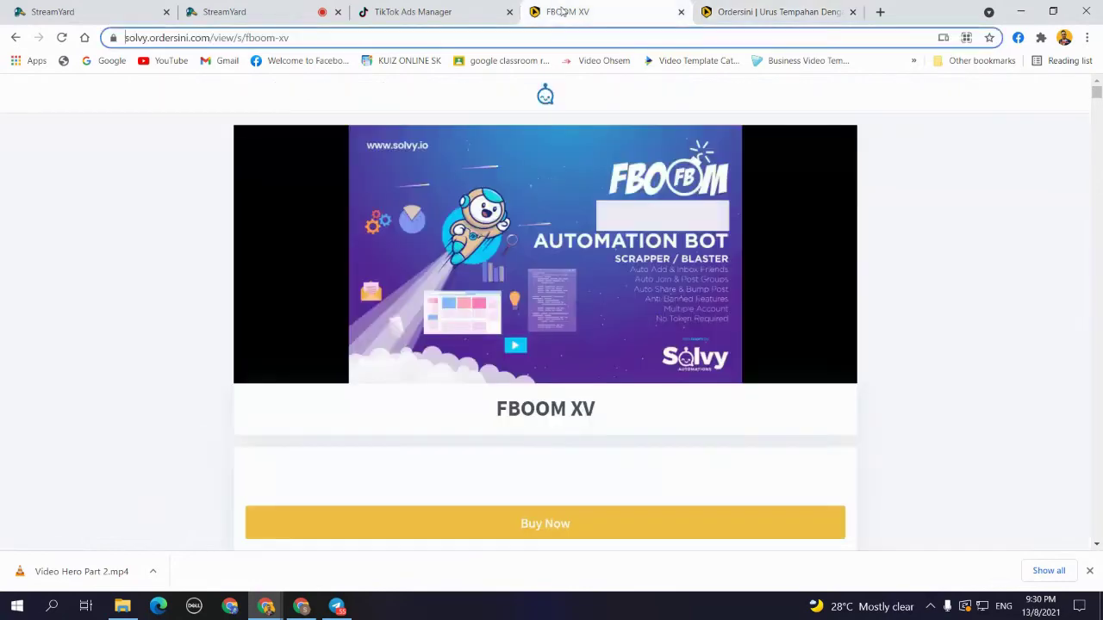
pyautogui.click(769, 13)
pyautogui.scroll(-10, 298, 393)
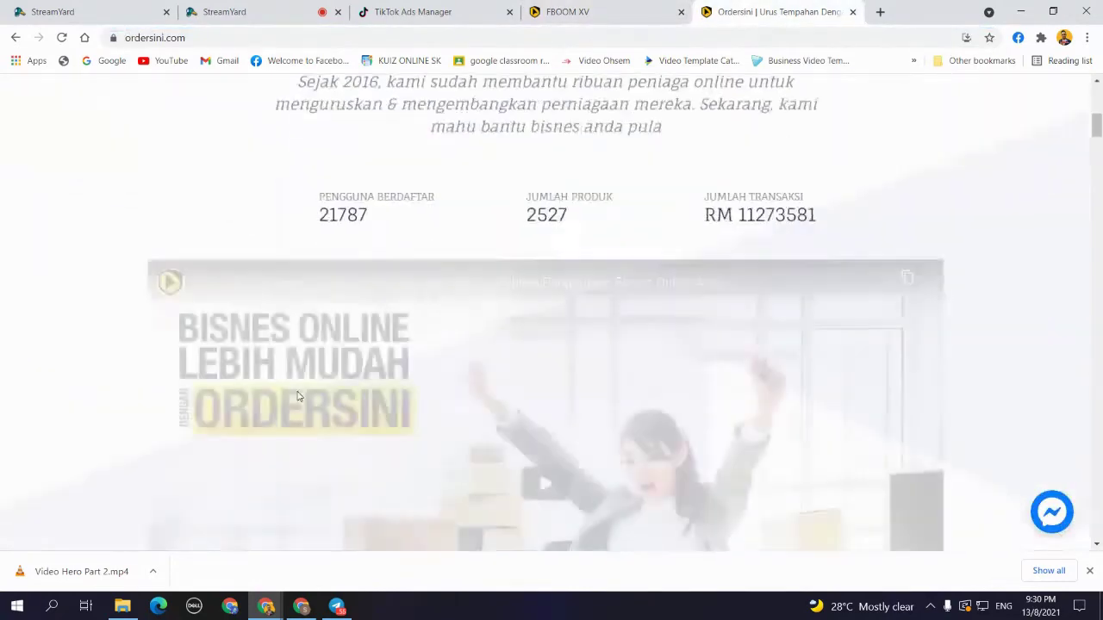
pyautogui.scroll(10, 298, 396)
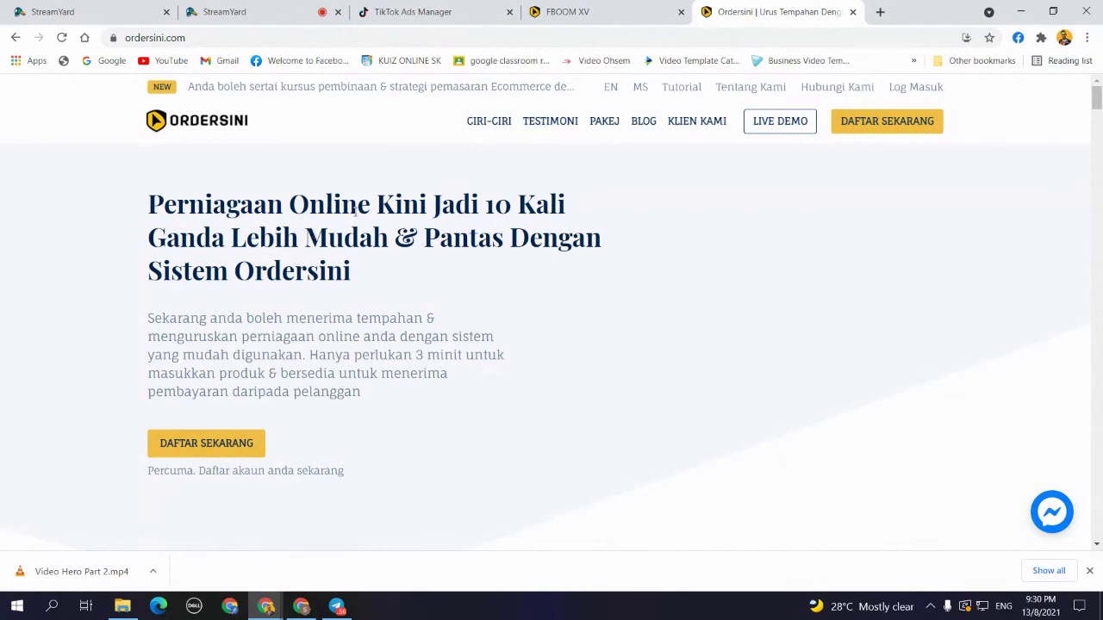
pyautogui.scroll(-10, 360, 360)
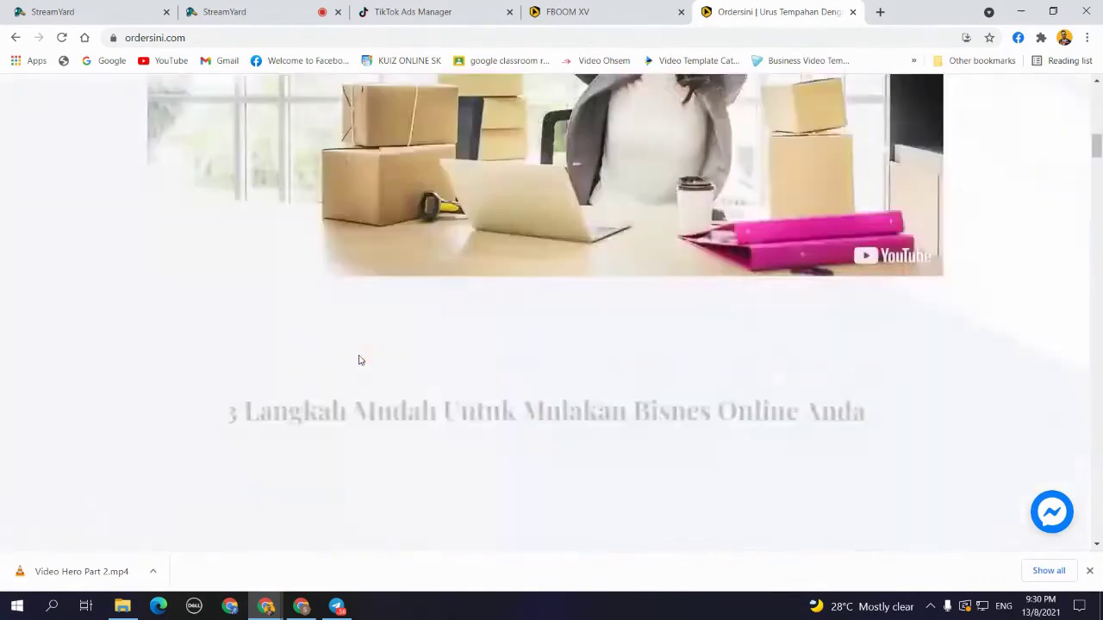
pyautogui.scroll(10, 360, 360)
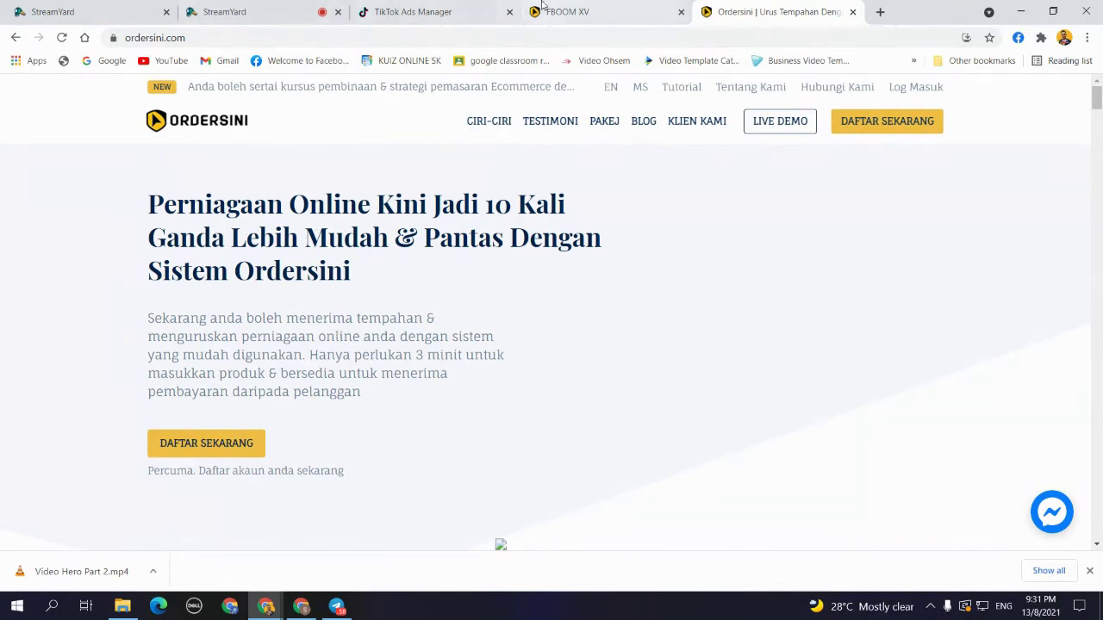
pyautogui.click(573, 22)
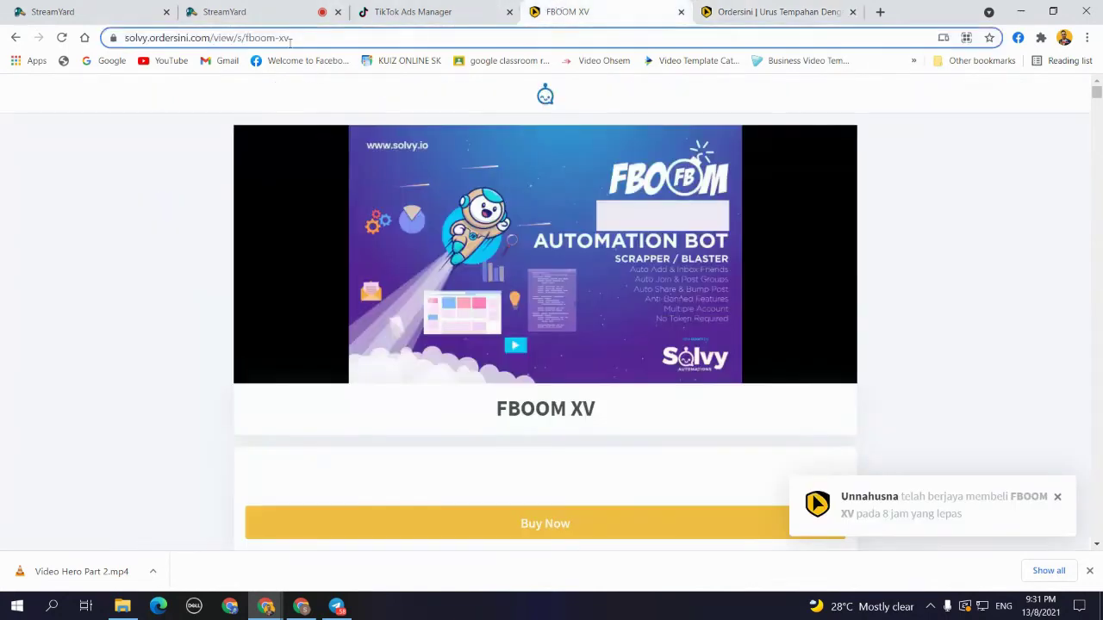
pyautogui.click(390, 19)
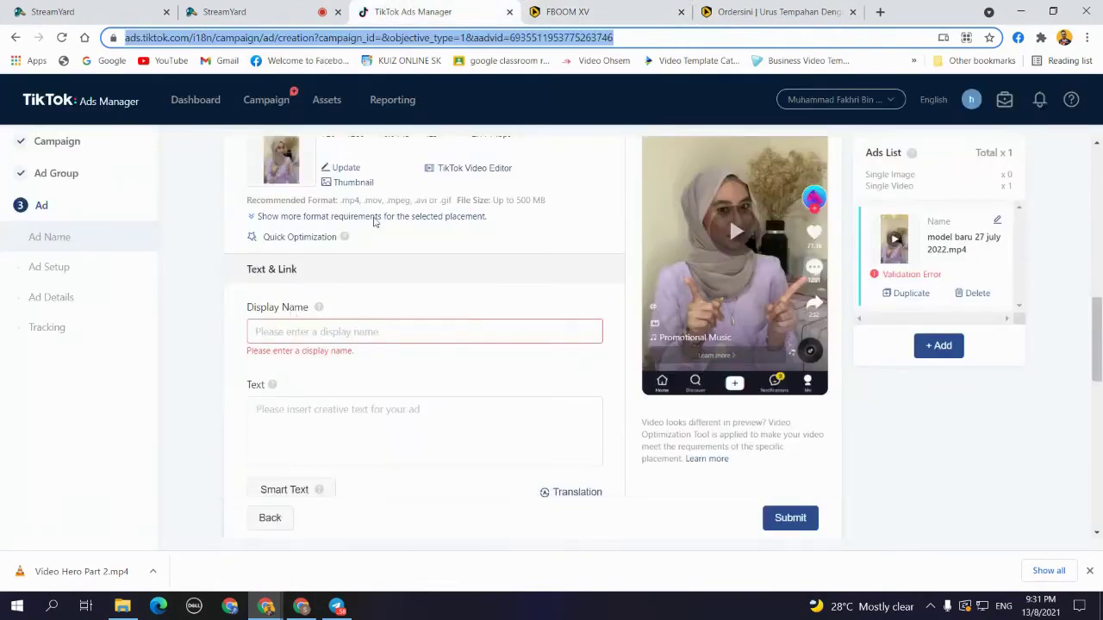
# Step: Set the ad's display name to 'Fboom XV', copied from the FBOOM XV product title
pyautogui.click(568, 12)
pyautogui.moveTo(495, 417); pyautogui.dragTo(604, 419)
pyautogui.hotkey('ctrl', 'c')
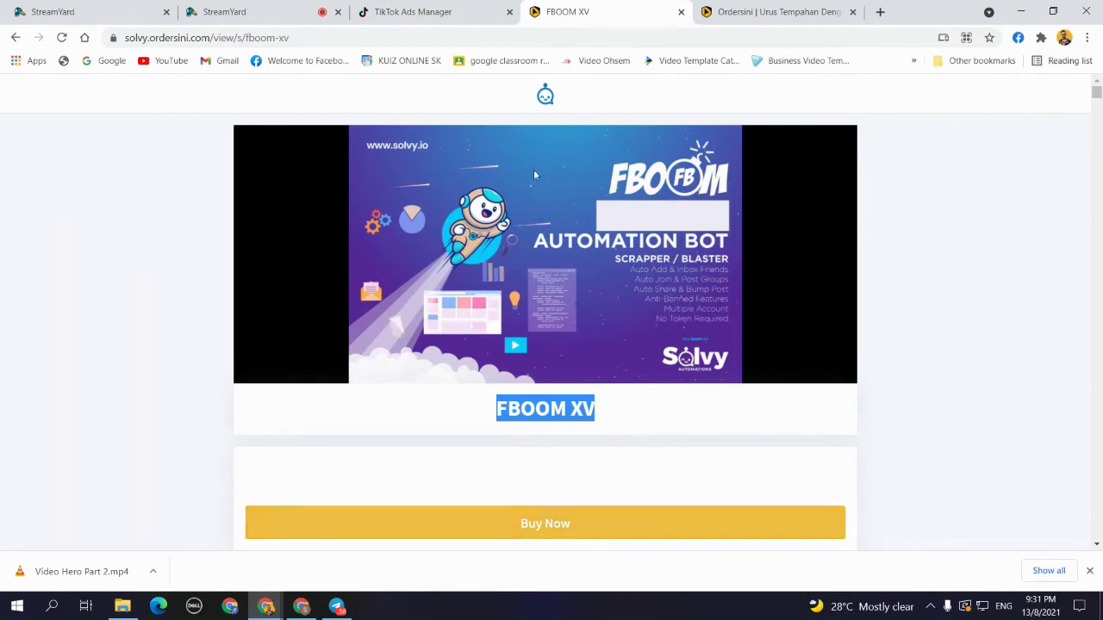
pyautogui.click(422, 12)
pyautogui.click(276, 336)
pyautogui.hotkey('ctrl', 'v')
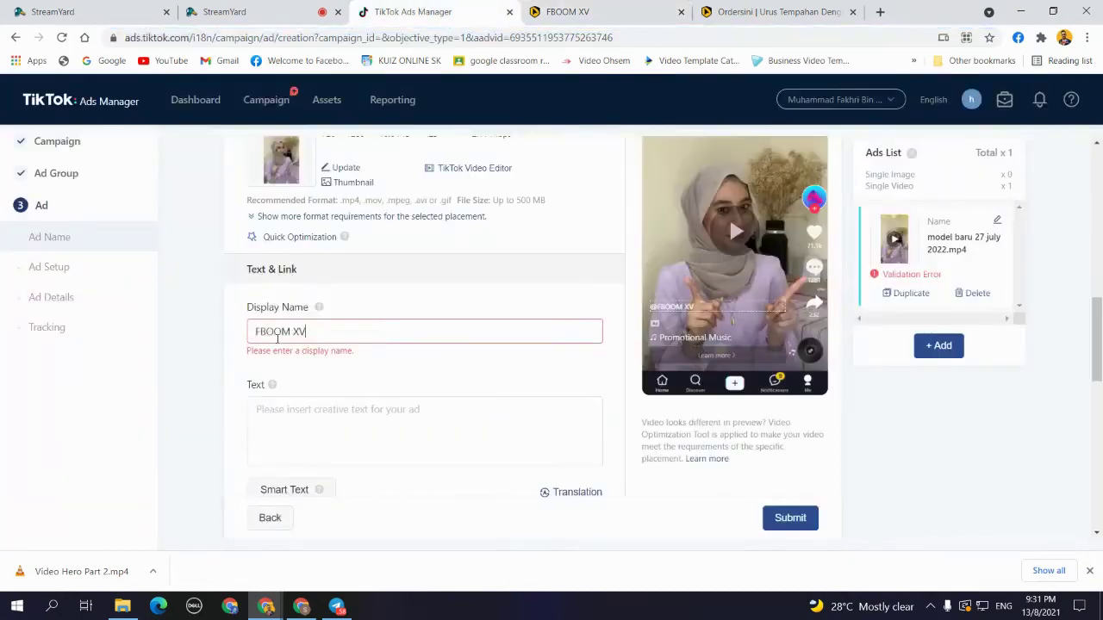
pyautogui.moveTo(320, 334); pyautogui.dragTo(262, 334)
pyautogui.write('boom XV')
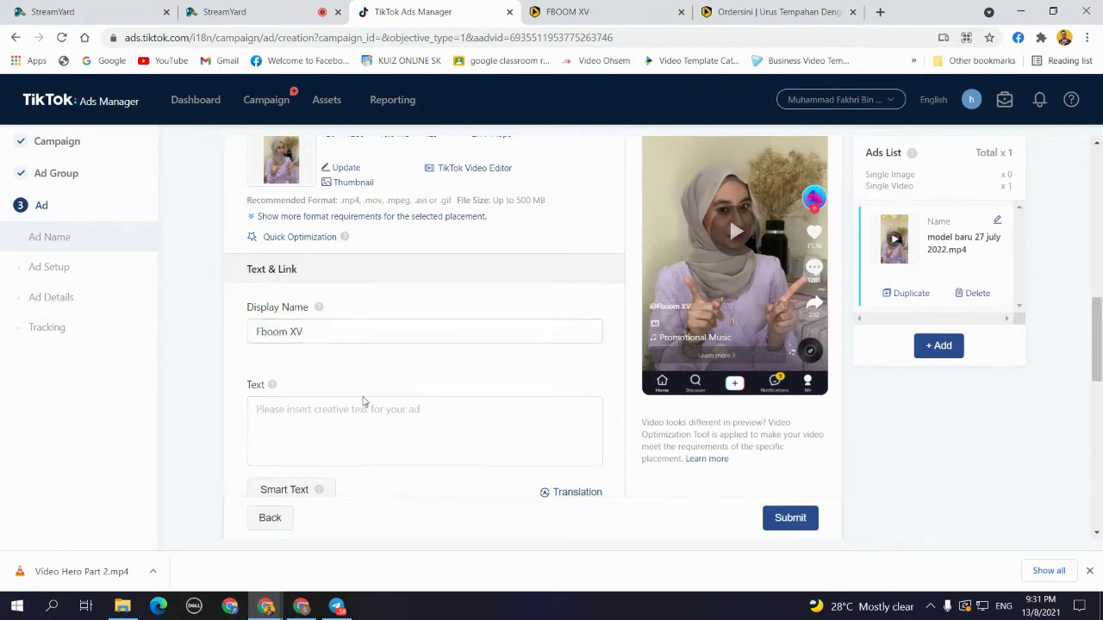
# Step: Replace the placeholder caption 'agagaga' with the ad text 'Cara Iklan Lebih Pantas'
pyautogui.click(304, 409)
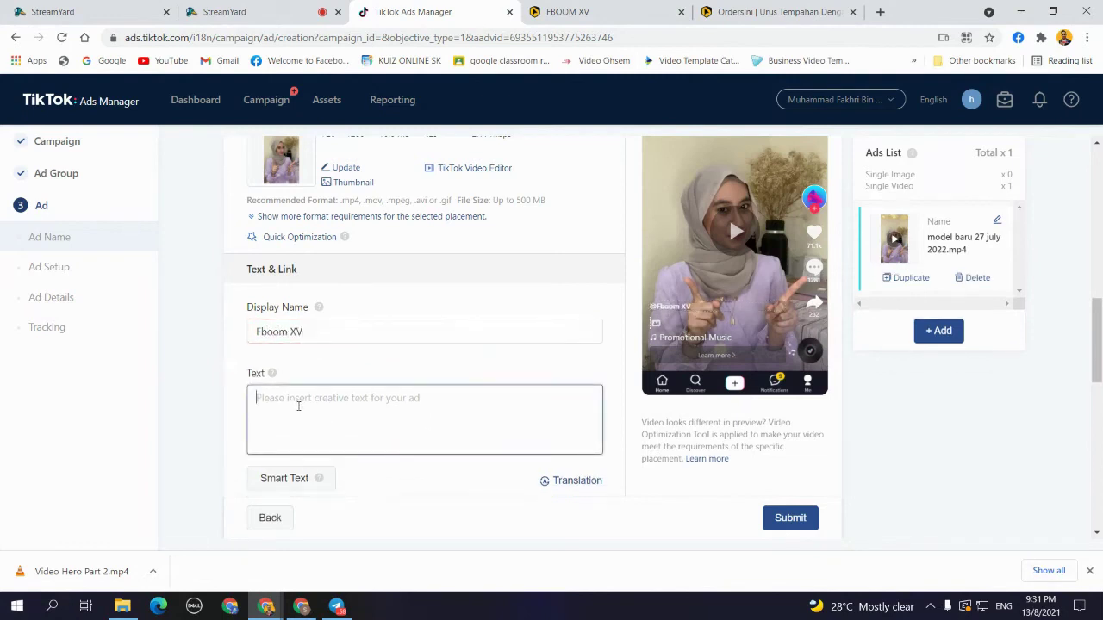
pyautogui.write('agagaga')
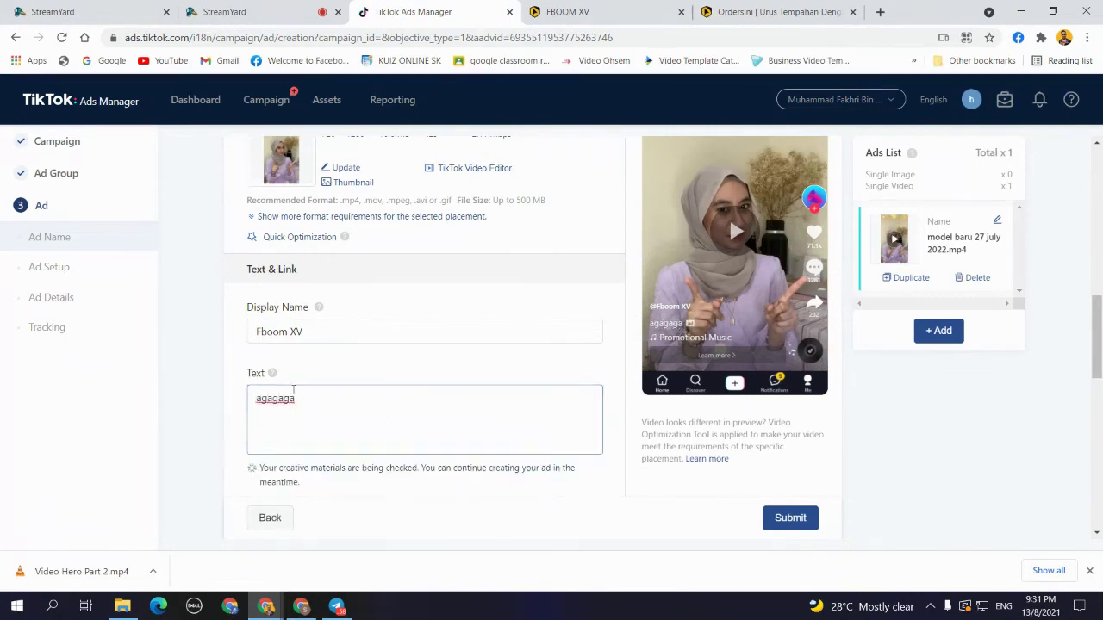
pyautogui.moveTo(300, 398); pyautogui.dragTo(240, 416)
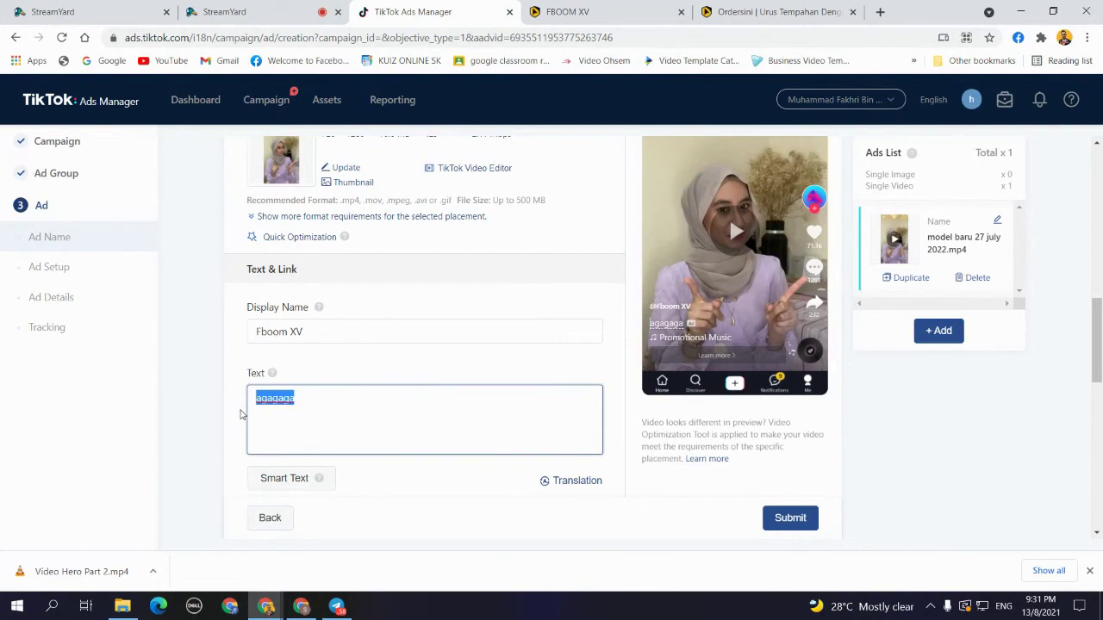
pyautogui.write('Cara Iklan ')
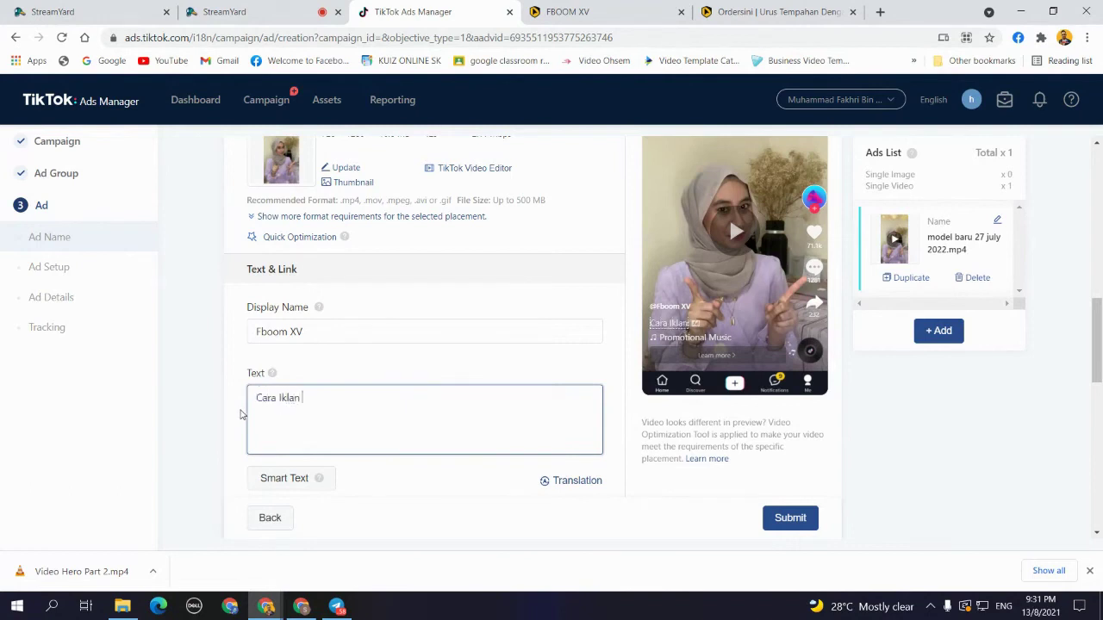
pyautogui.write('Pantas')
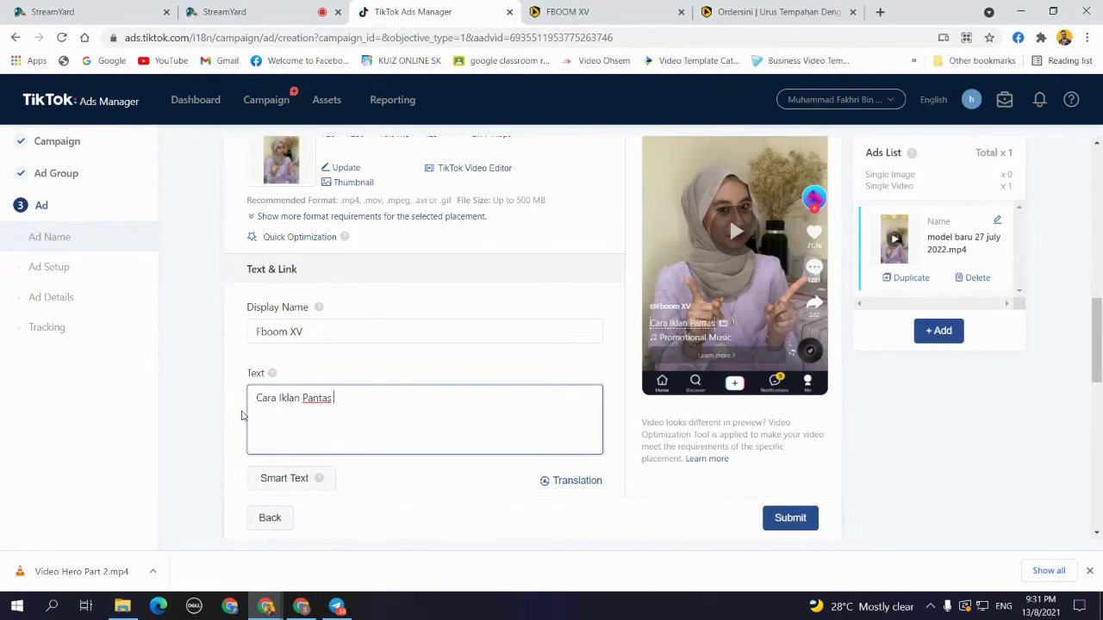
pyautogui.write(', Jom')
pyautogui.press('BackSpace')
pyautogui.press('BackSpace')
pyautogui.press('BackSpace')
pyautogui.press('BackSpace')
pyautogui.press('BackSpace')
pyautogui.press('BackSpace')
pyautogui.press('BackSpace')
pyautogui.press('BackSpace')
pyautogui.press('BackSpace')
pyautogui.press('BackSpace')
pyautogui.press('BackSpace')
pyautogui.press('BackSpace')
pyautogui.press('BackSpace')
pyautogui.write('Lebih Pan')
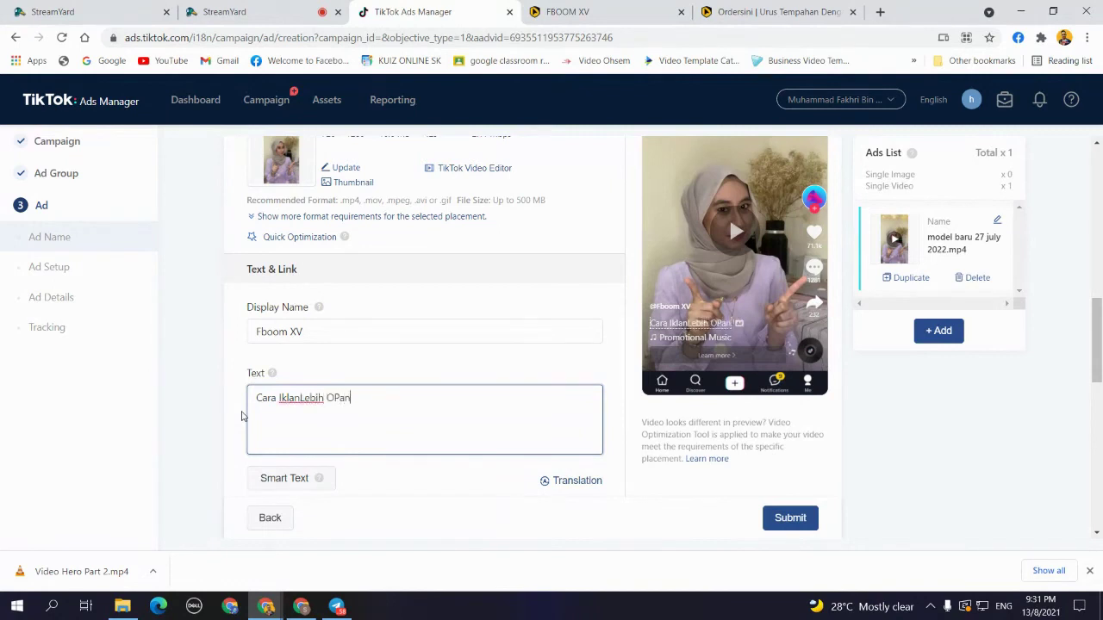
pyautogui.press('BackSpace')
pyautogui.press('BackSpace')
pyautogui.press('BackSpace')
pyautogui.press('BackSpace')
pyautogui.press('BackSpace')
pyautogui.press('BackSpace')
pyautogui.press('BackSpace')
pyautogui.press('BackSpace')
pyautogui.press('BackSpace')
pyautogui.write('Lebih Oant')
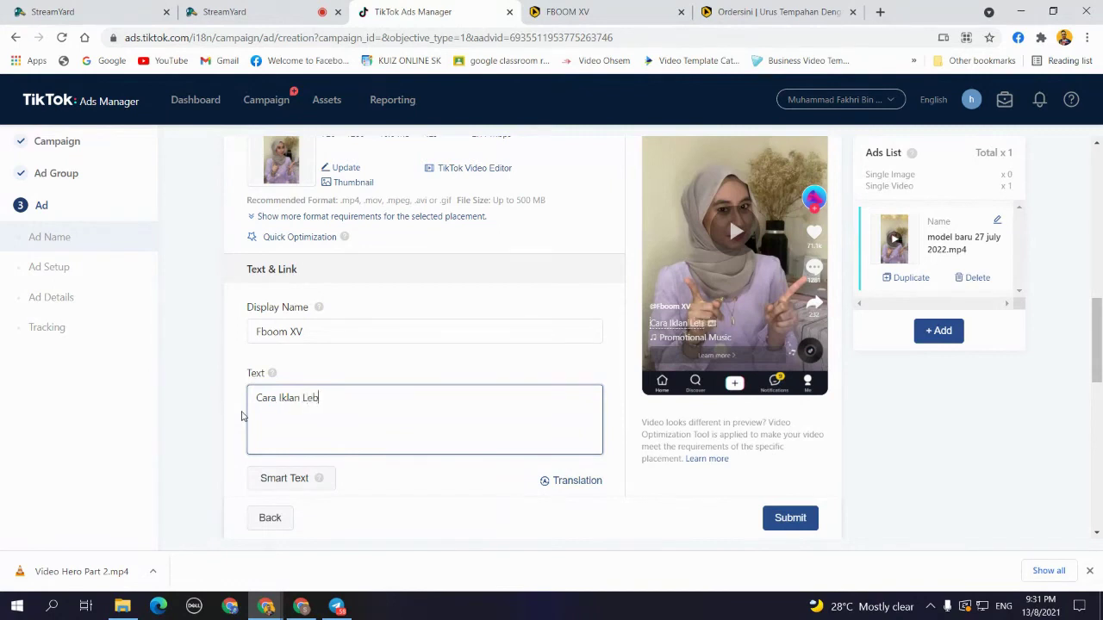
pyautogui.press('BackSpace')
pyautogui.press('BackSpace')
pyautogui.press('BackSpace')
pyautogui.press('BackSpace')
pyautogui.press('BackSpace')
pyautogui.write('Pantas')
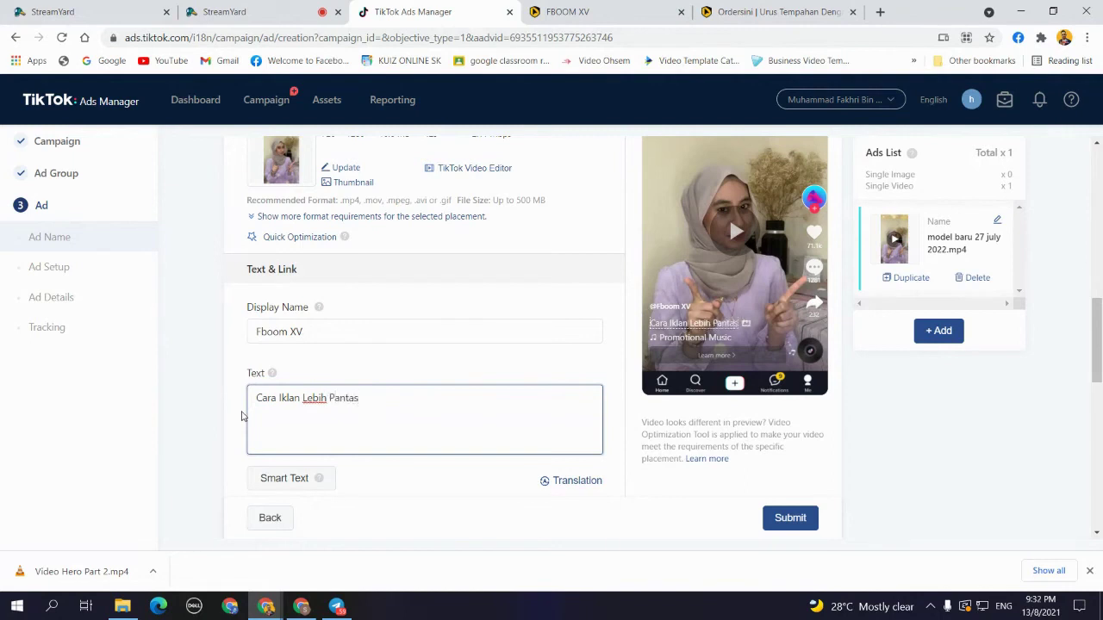
# Step: Retype the ad text in lowercase as 'cara iklan lebih pantas', dropping the trailing filler
pyautogui.moveTo(259, 401); pyautogui.dragTo(418, 396)
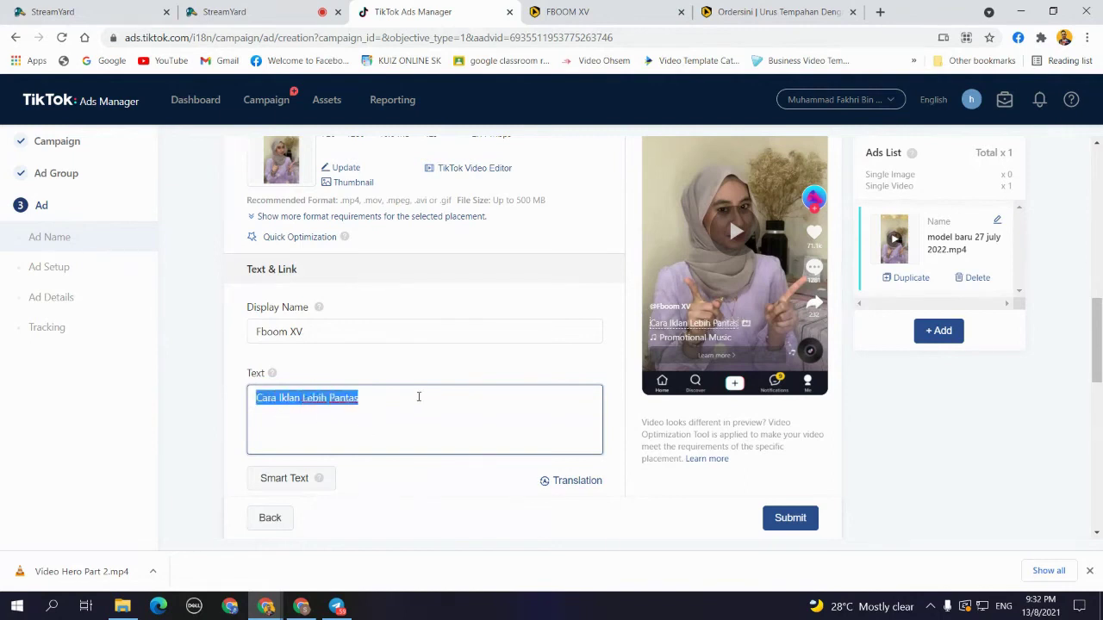
pyautogui.click(418, 397)
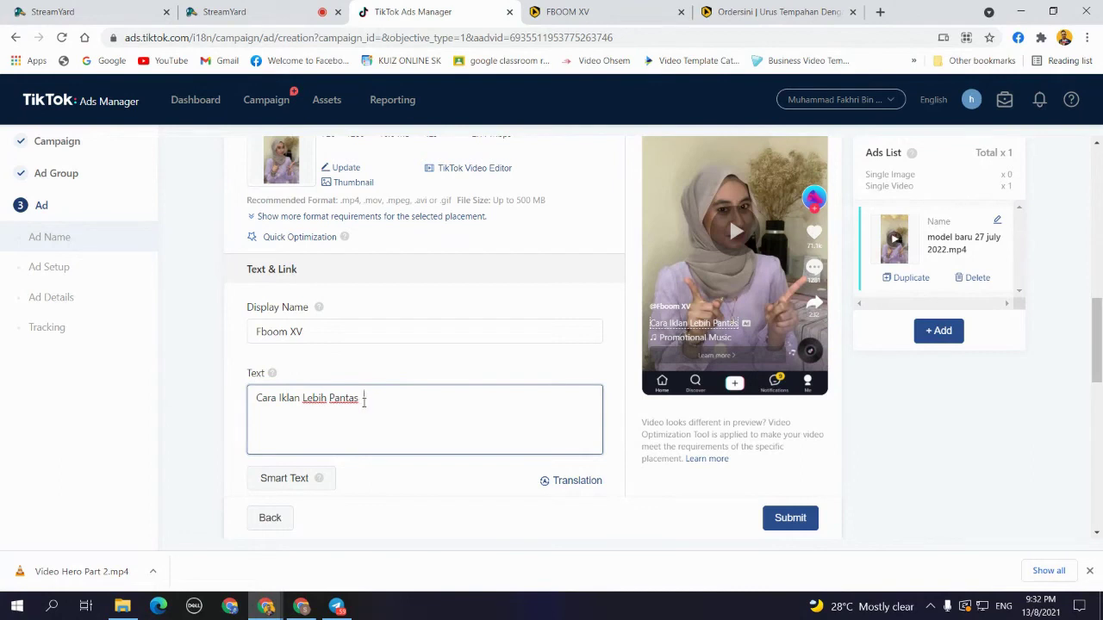
pyautogui.write('ermmm heheheh')
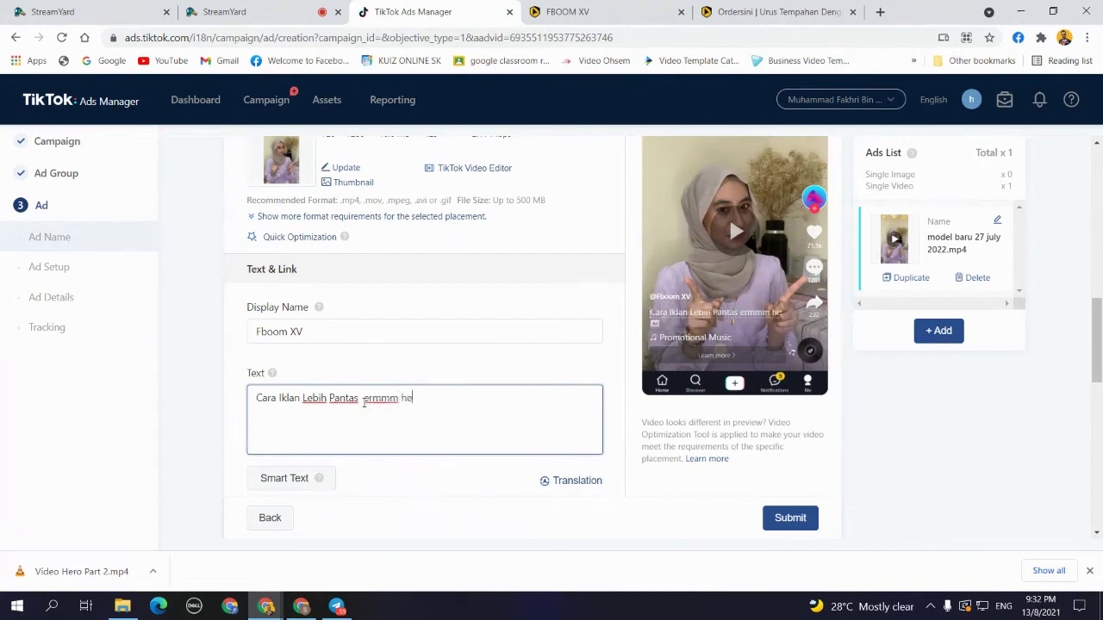
pyautogui.press('BackSpace')
pyautogui.press('BackSpace')
pyautogui.press('BackSpace')
pyautogui.press('BackSpace')
pyautogui.press('BackSpace')
pyautogui.press('BackSpace')
pyautogui.press('BackSpace')
pyautogui.press('BackSpace')
pyautogui.press('BackSpace')
pyautogui.press('BackSpace')
pyautogui.press('BackSpace')
pyautogui.press('BackSpace')
pyautogui.press('BackSpace')
pyautogui.press('BackSpace')
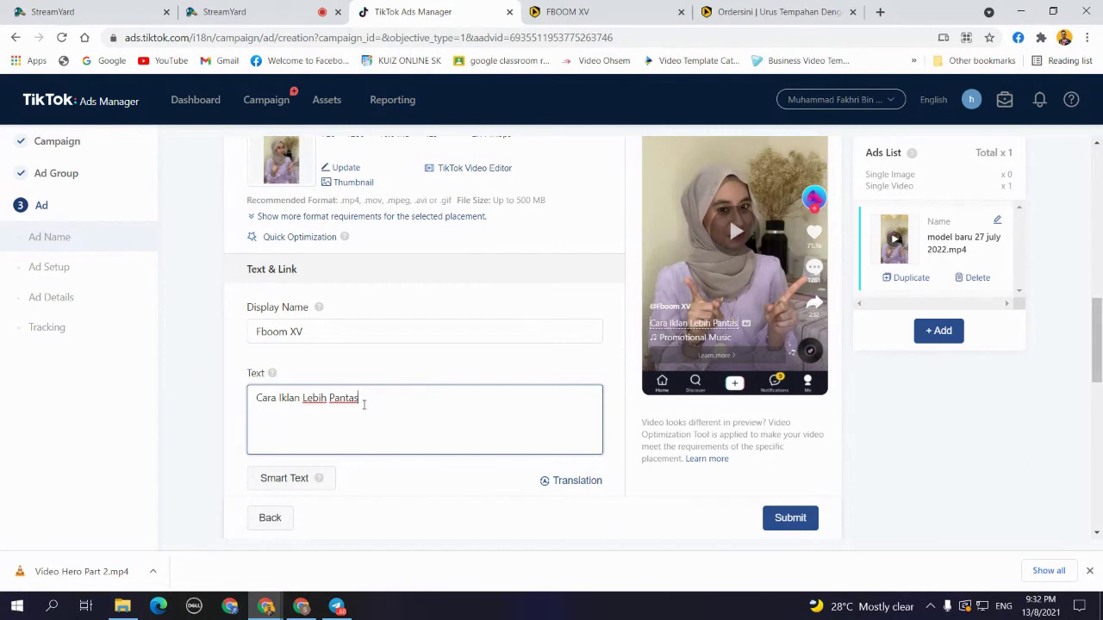
pyautogui.moveTo(363, 404); pyautogui.dragTo(254, 398)
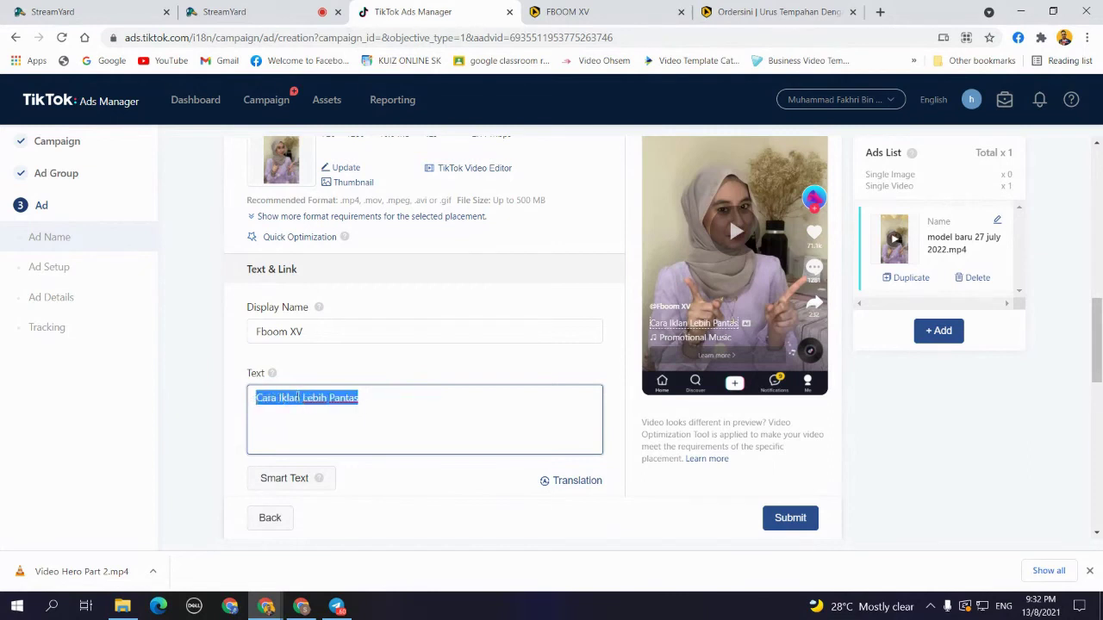
pyautogui.write('cara ikla')
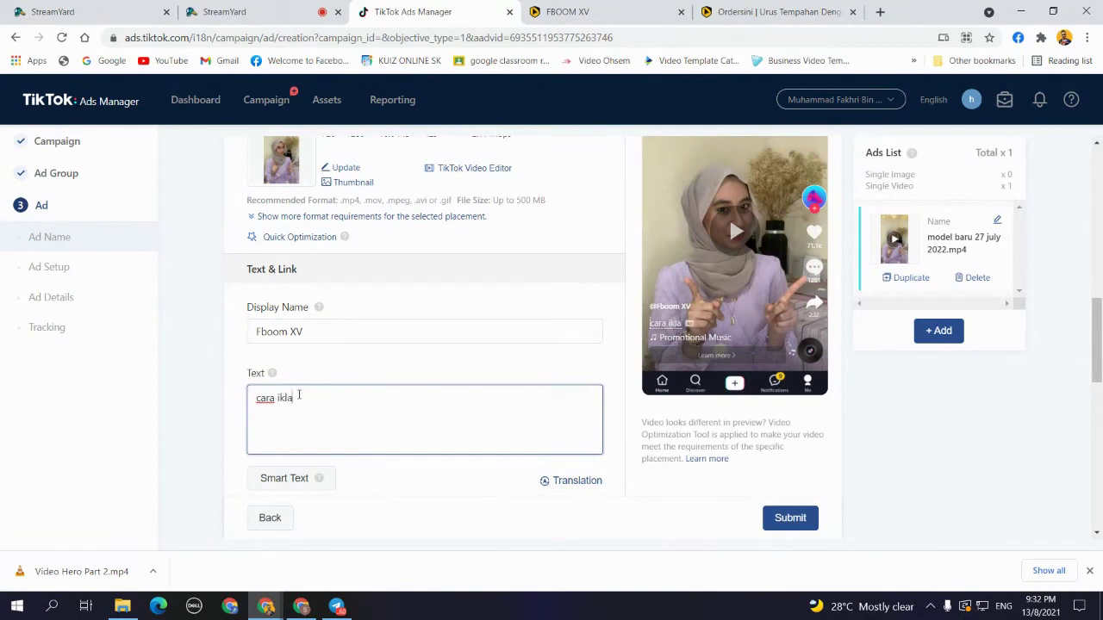
pyautogui.write('n lebih ob')
pyautogui.press('BackSpace')
pyautogui.press('BackSpace')
pyautogui.press('BackSpace')
pyautogui.write('o')
pyautogui.press('BackSpace')
pyautogui.write('panta')
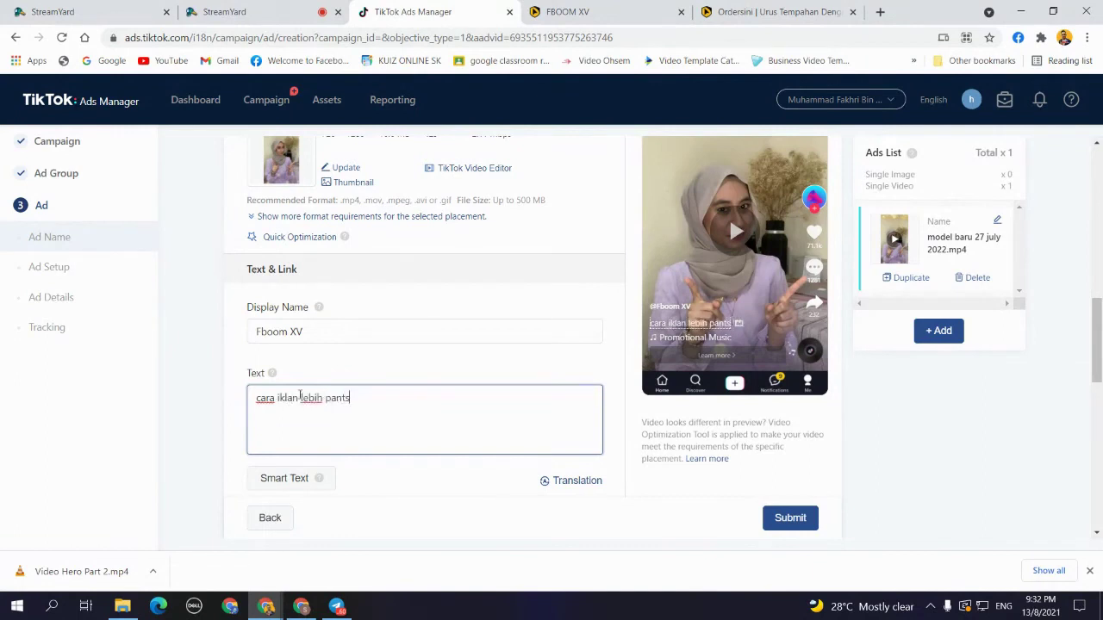
pyautogui.write('sa')
pyautogui.press('BackSpace')
# Step: Set the ad's call to action to Shop now
pyautogui.scroll(-2, 411, 380)
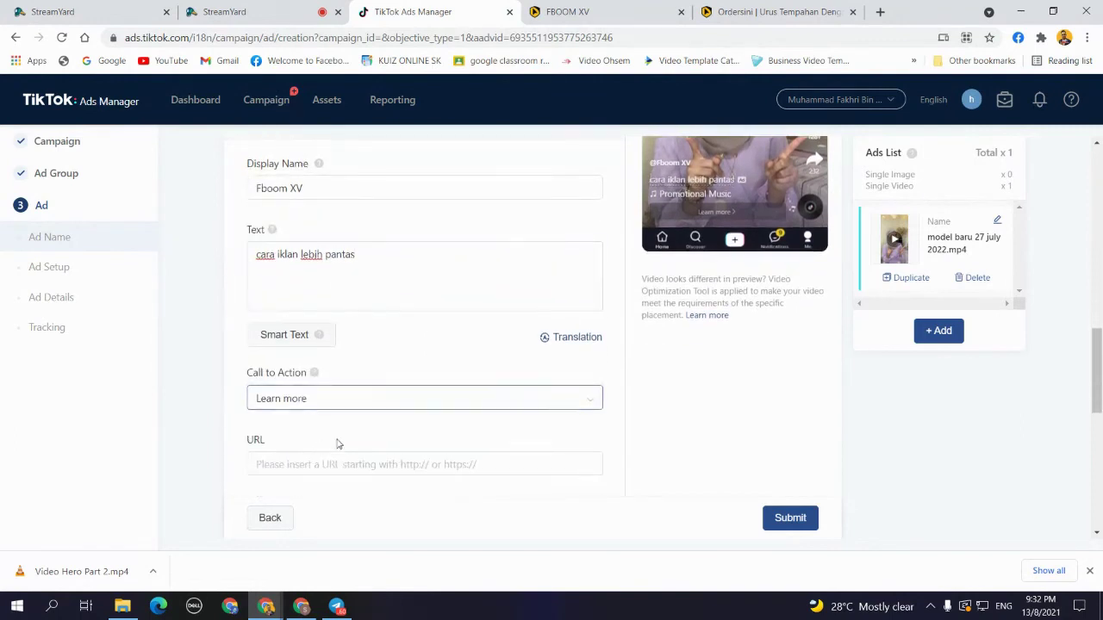
pyautogui.click(446, 408)
pyautogui.click(298, 473)
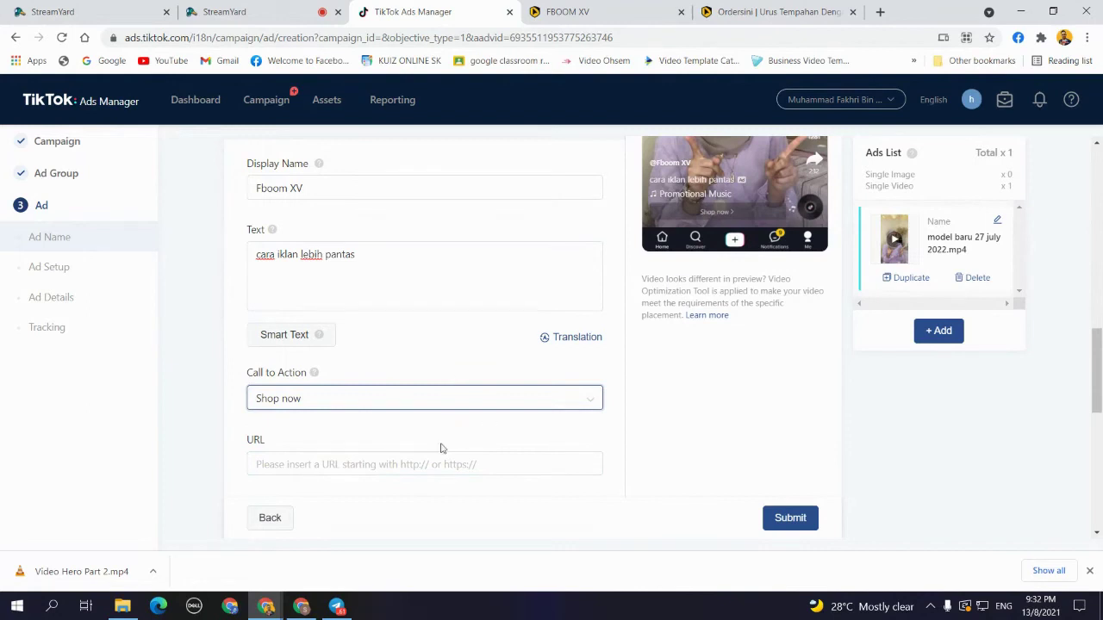
# Step: Replace the ad text with 'tudung bawal dubai'
pyautogui.click(347, 261)
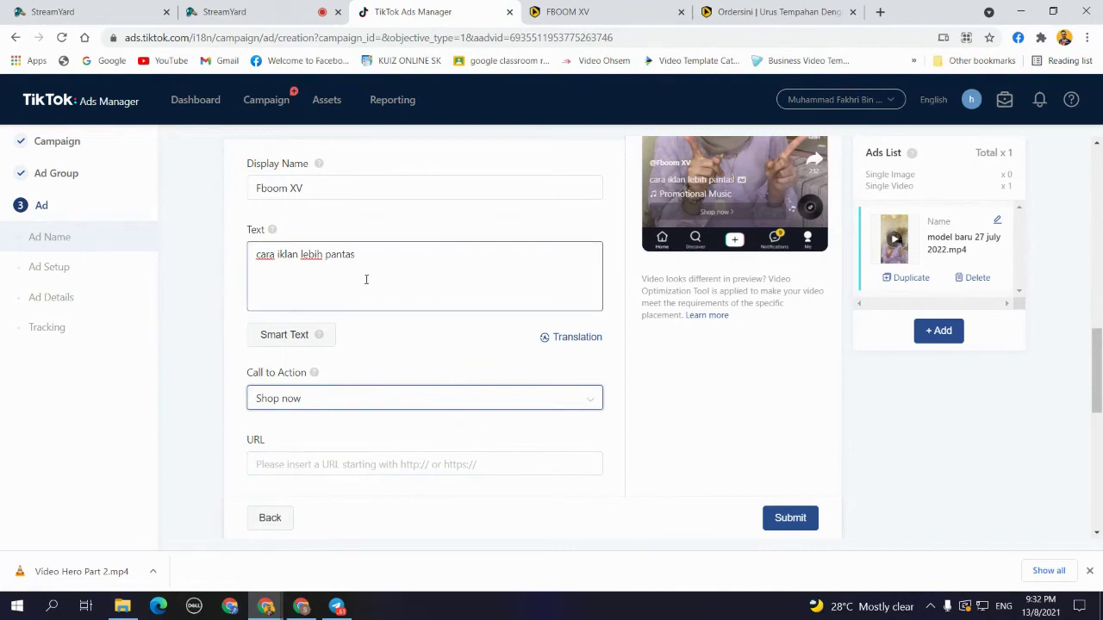
pyautogui.scroll(1, 400, 250)
pyautogui.moveTo(386, 324); pyautogui.dragTo(229, 332)
pyautogui.write('tudung')
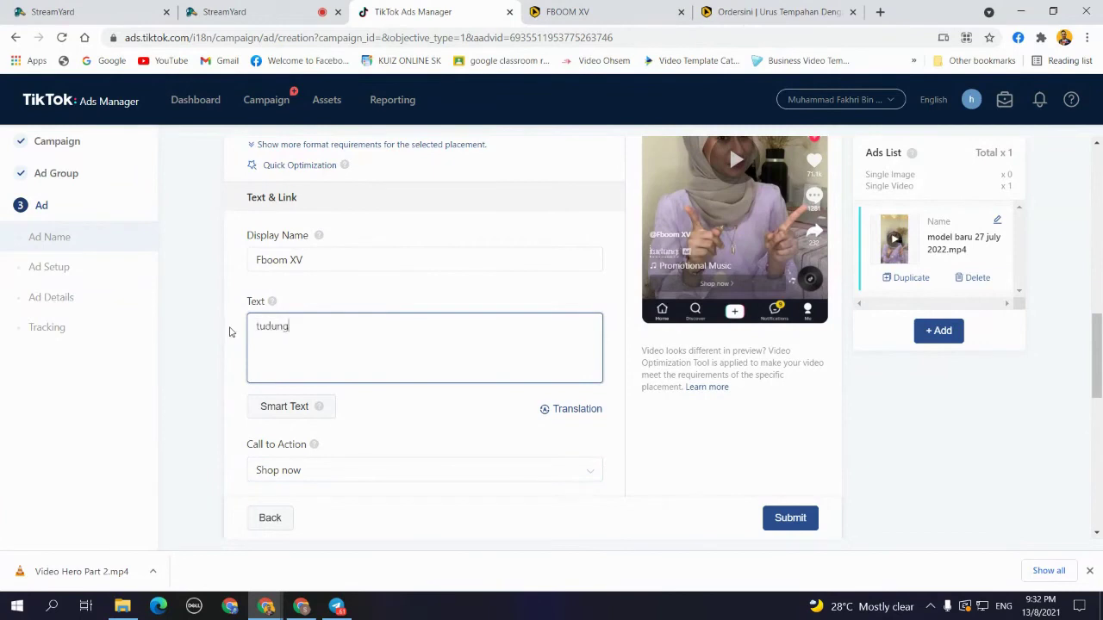
pyautogui.write(' bawal s')
pyautogui.press('BackSpace')
pyautogui.press('BackSpace')
pyautogui.write('dubai')
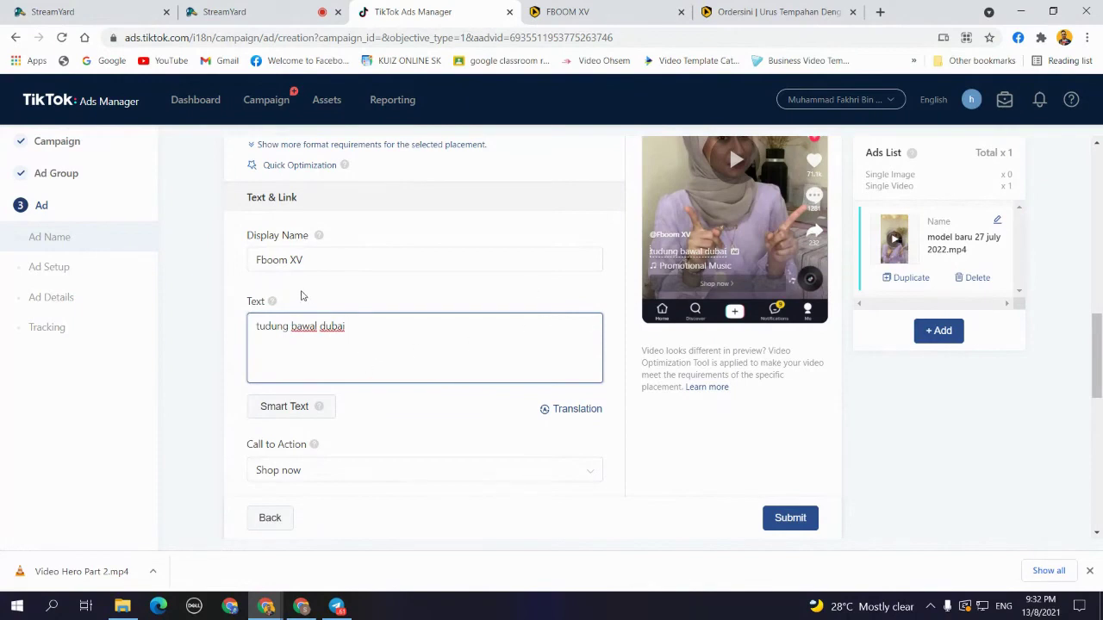
# Step: Copy the FBOOM XV landing page address from its browser tab
pyautogui.scroll(-3, 319, 328)
pyautogui.click(584, 8)
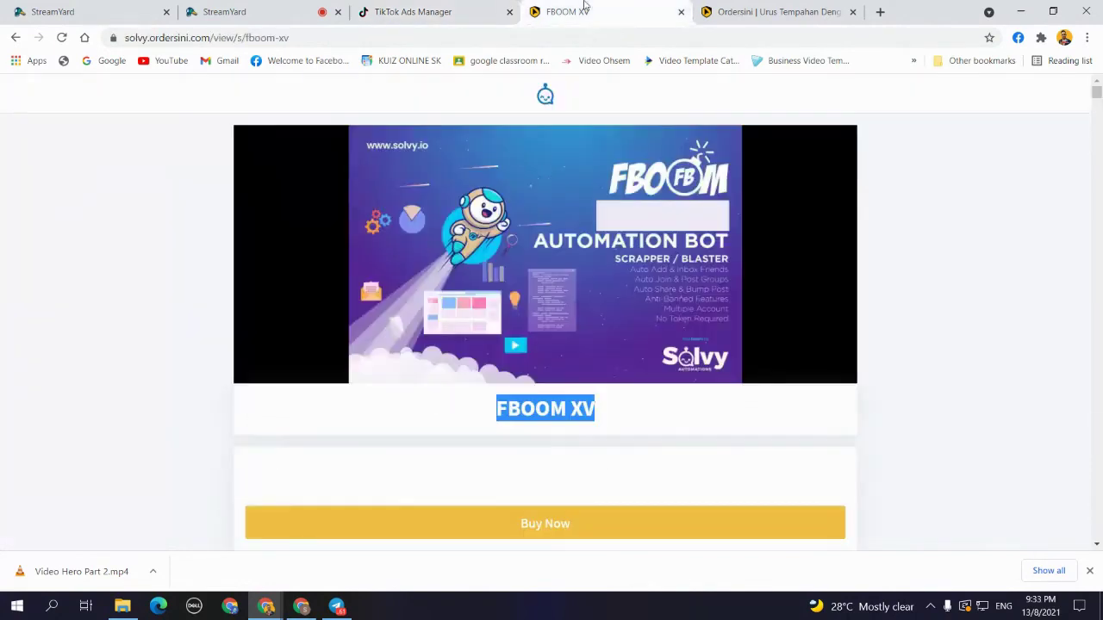
pyautogui.hotkey('ctrl', 'l')
pyautogui.hotkey('ctrl', 'c')
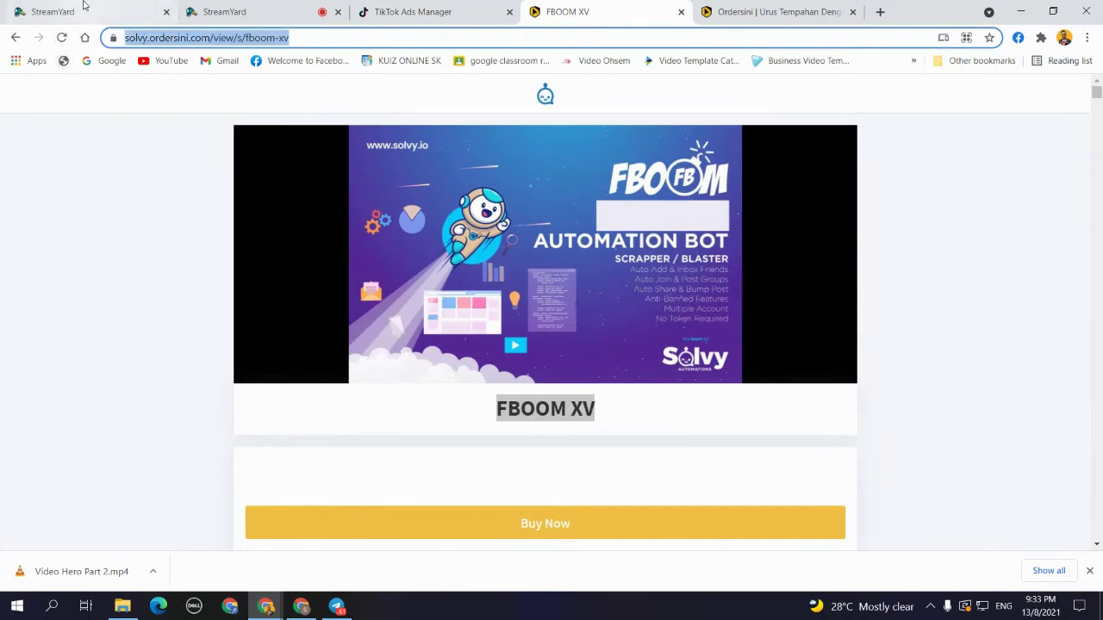
pyautogui.click(83, 6)
pyautogui.click(399, 10)
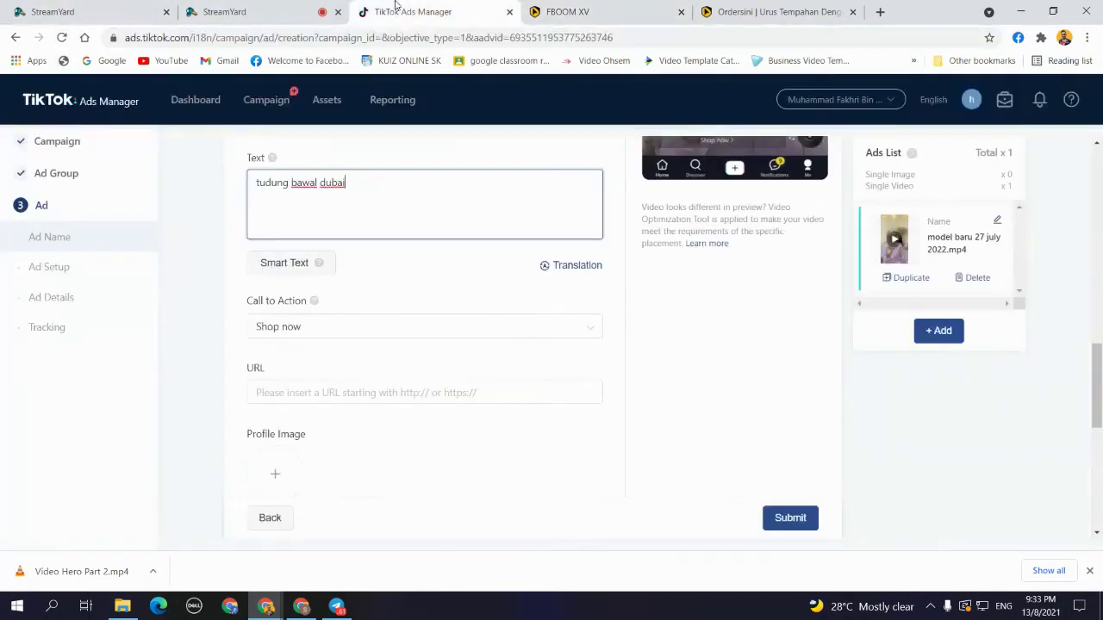
pyautogui.click(294, 391)
pyautogui.hotkey('ctrl', 'v')
pyautogui.click(640, 376)
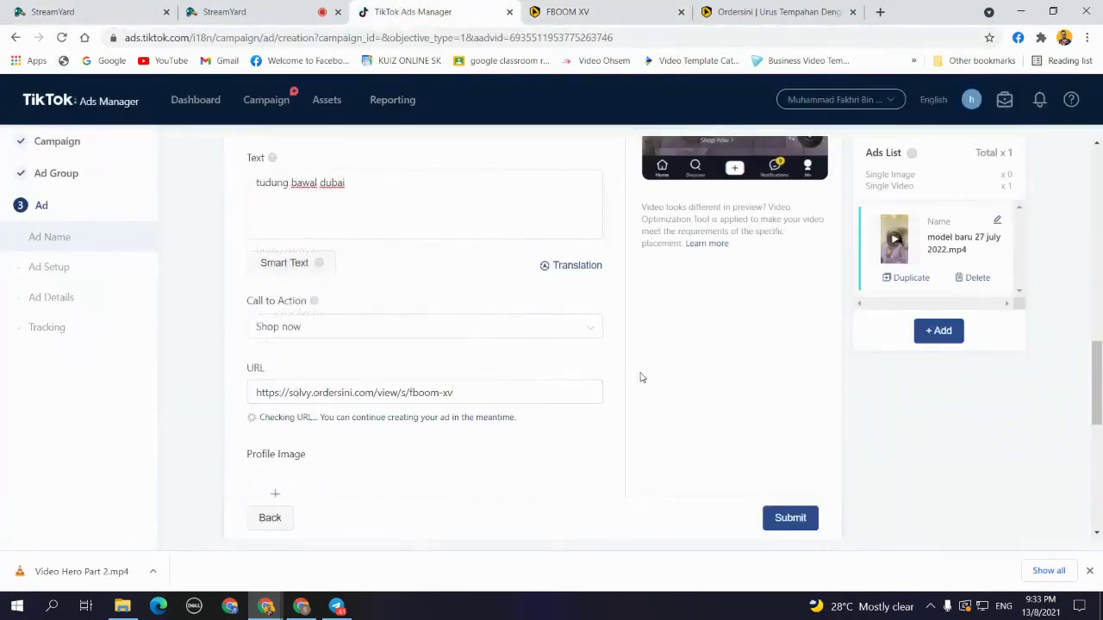
pyautogui.scroll(3, 640, 379)
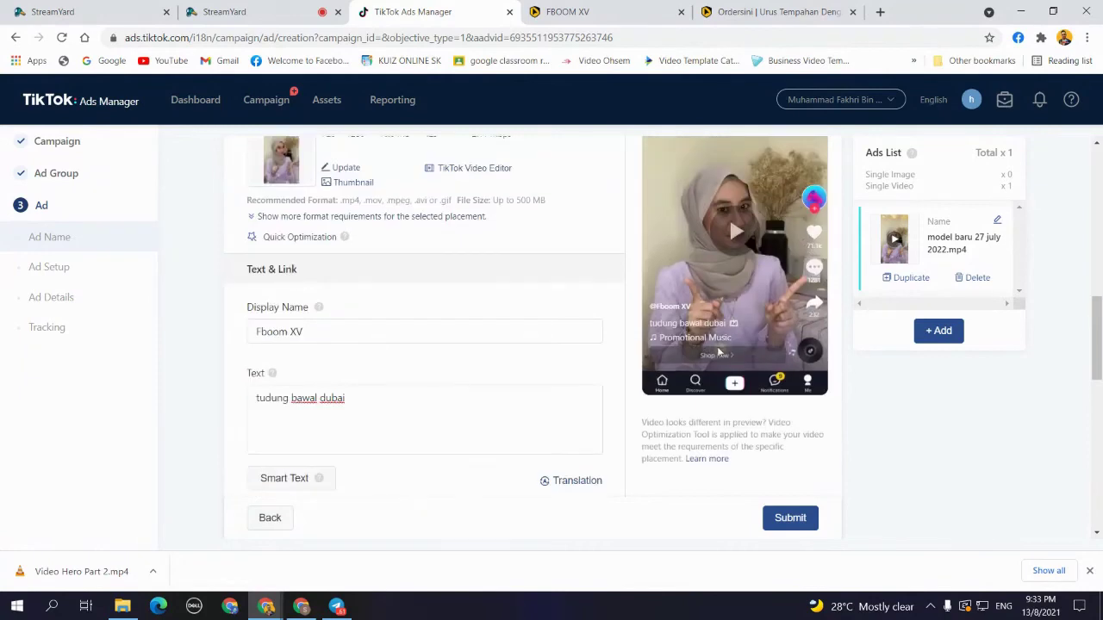
pyautogui.scroll(-3, 547, 426)
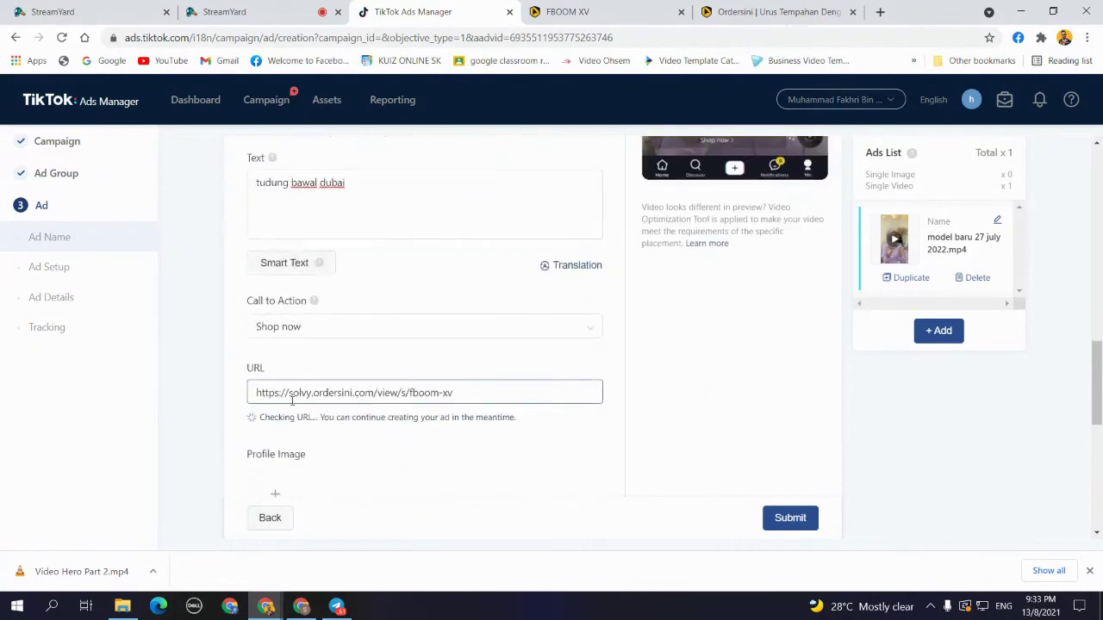
pyautogui.scroll(-3, 359, 399)
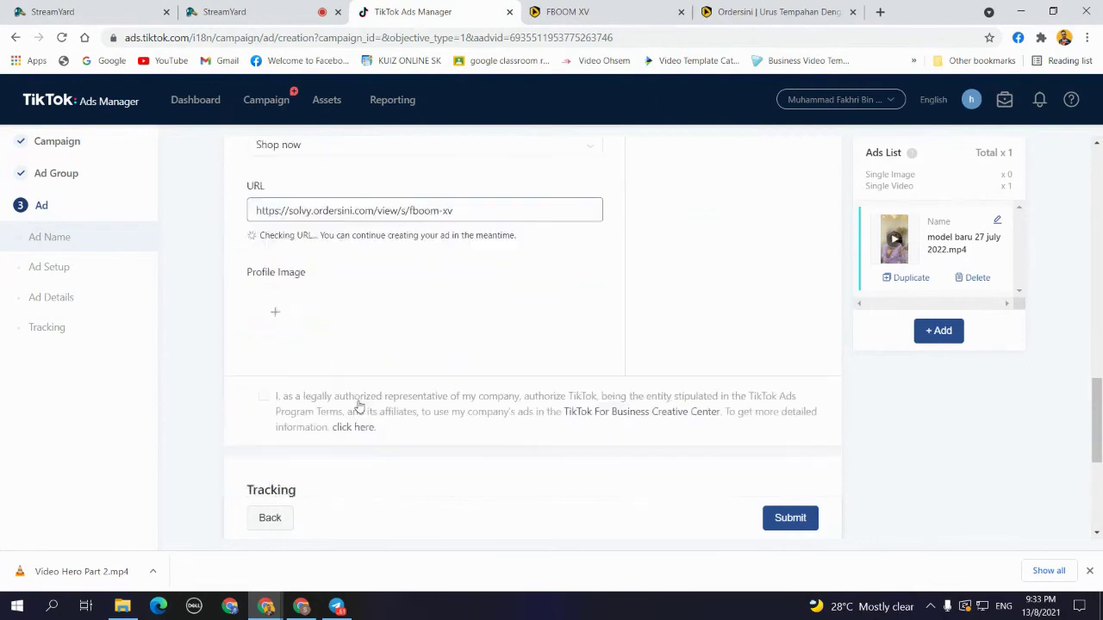
pyautogui.scroll(6, 278, 286)
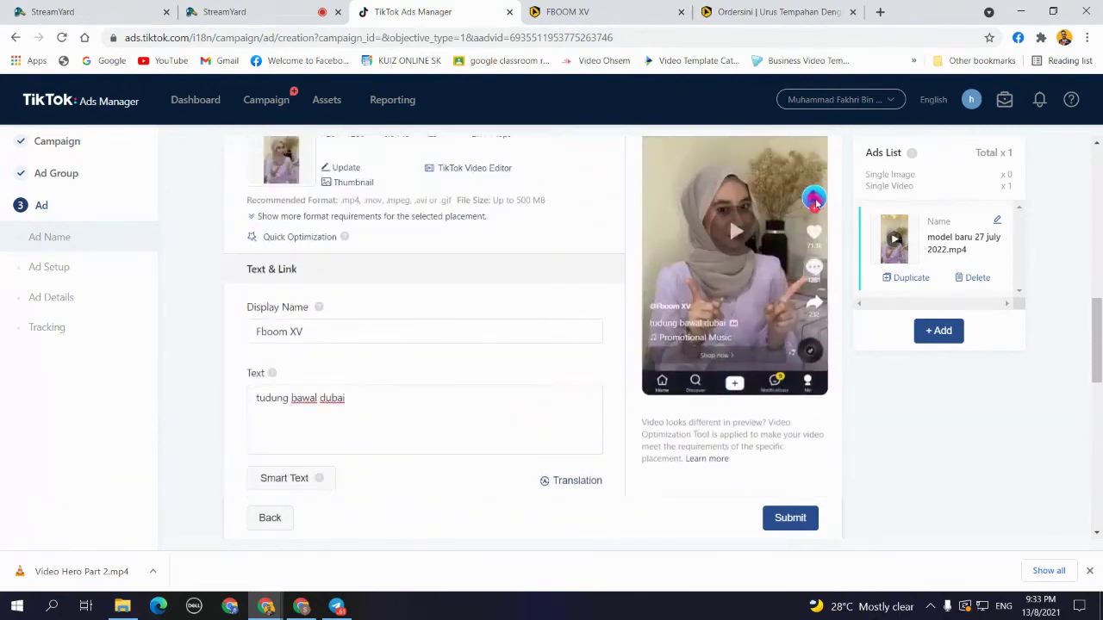
pyautogui.scroll(-3, 277, 385)
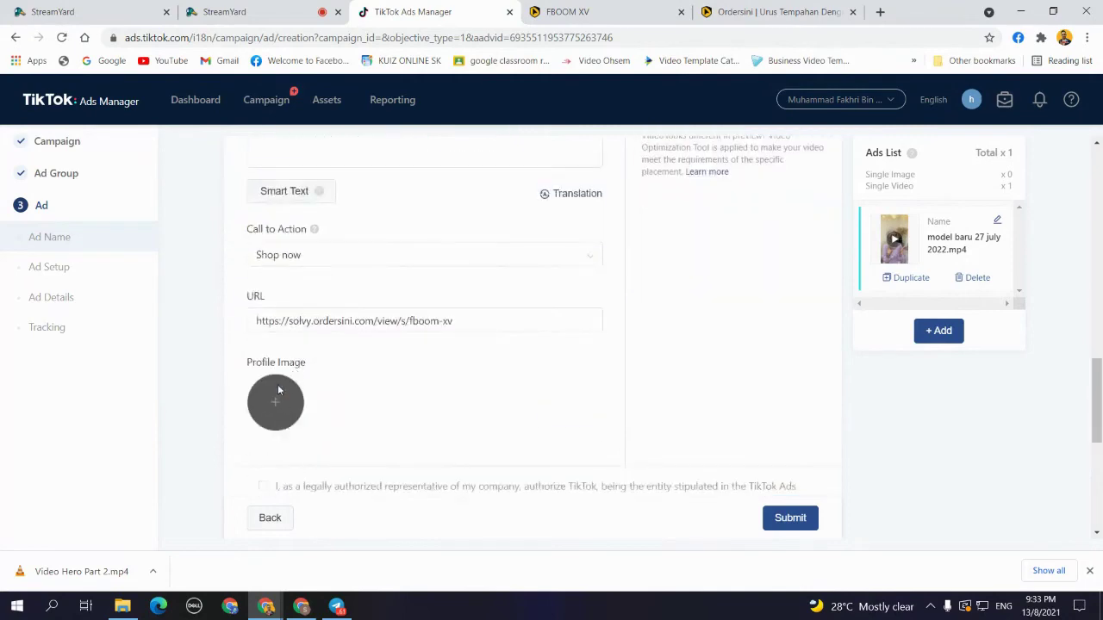
# Step: Upload the cropped EmptyName 97 picture as profile image and tick the authorization consent
pyautogui.click(277, 388)
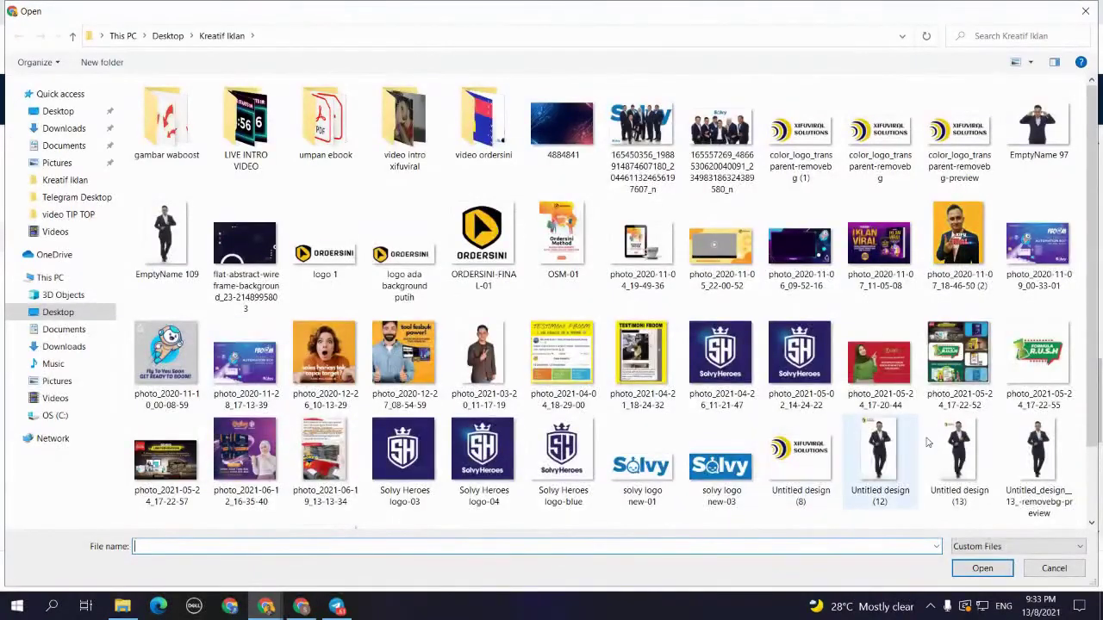
pyautogui.click(1025, 138)
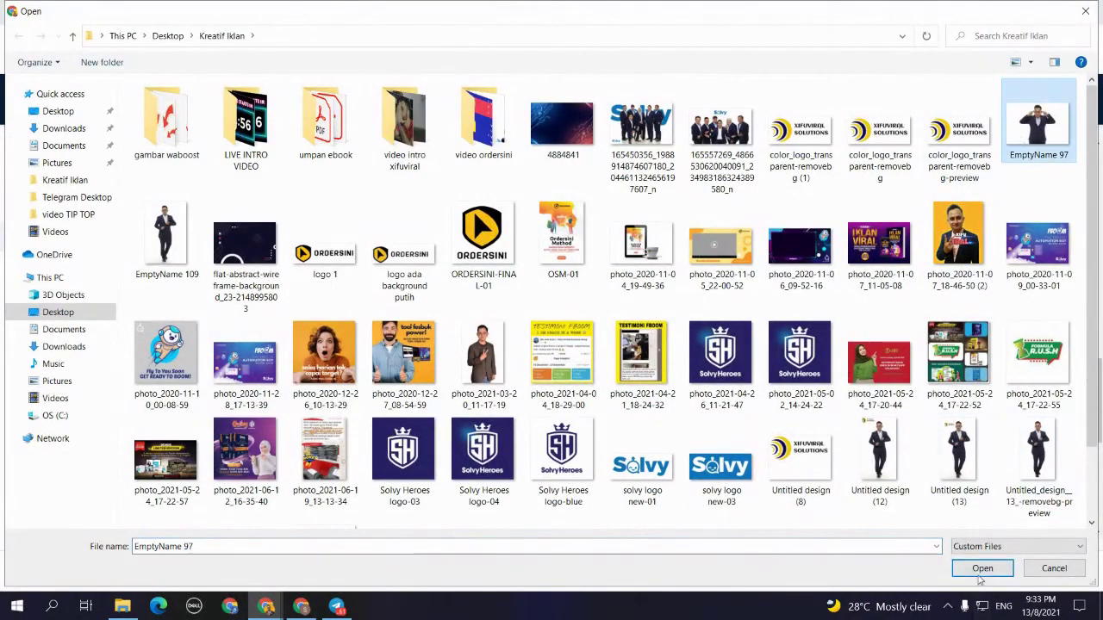
pyautogui.press('Return')
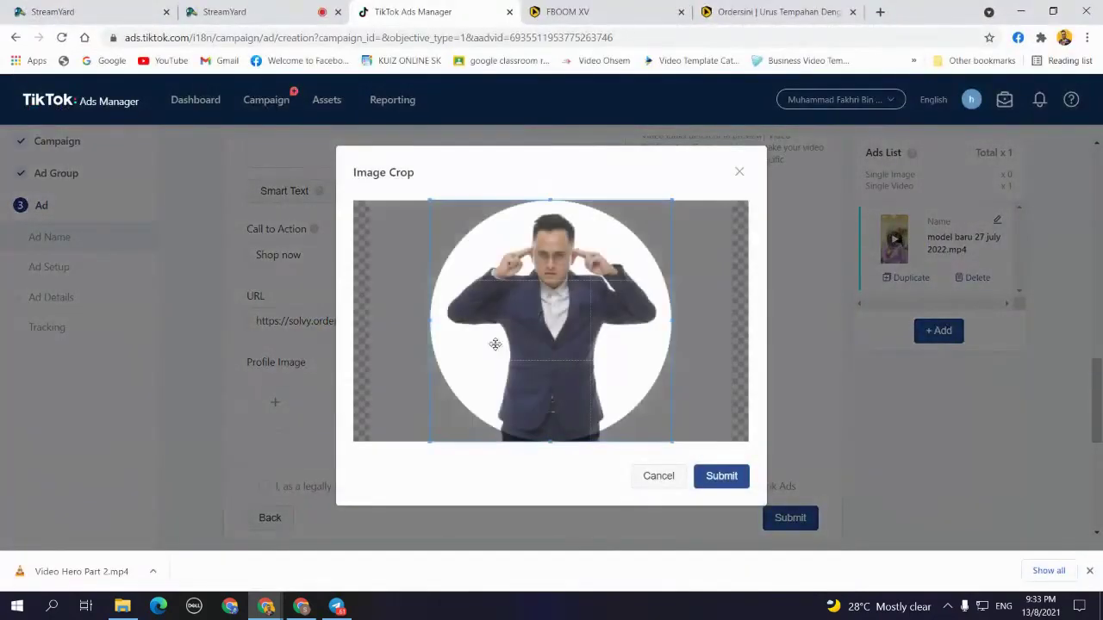
pyautogui.click(718, 476)
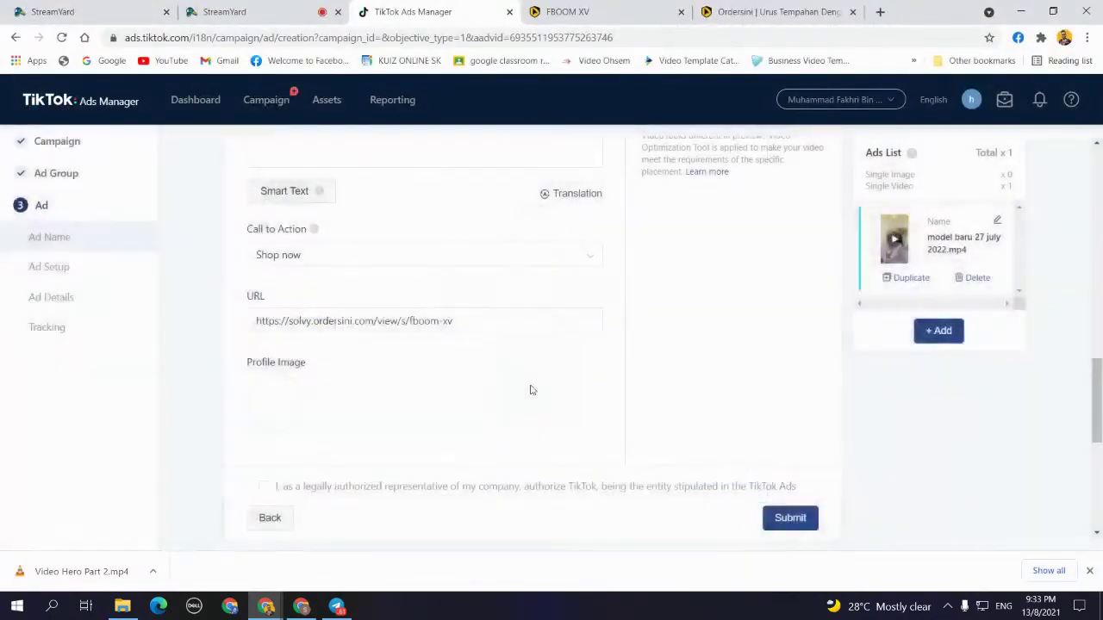
pyautogui.scroll(-2, 370, 392)
pyautogui.scroll(1, 271, 405)
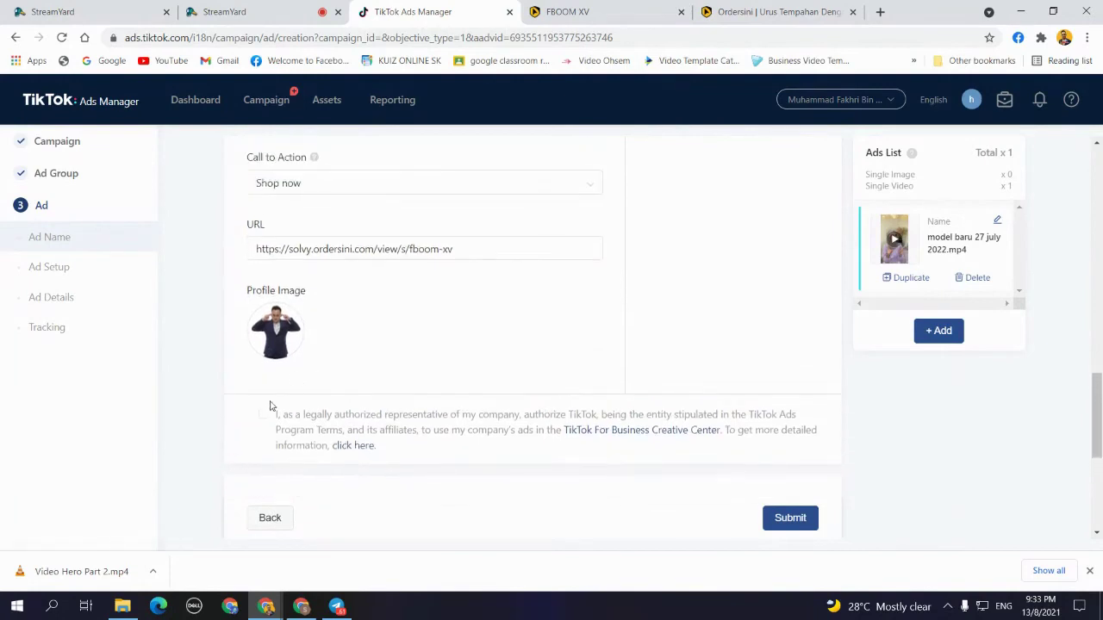
pyautogui.click(264, 417)
pyautogui.scroll(-3, 395, 363)
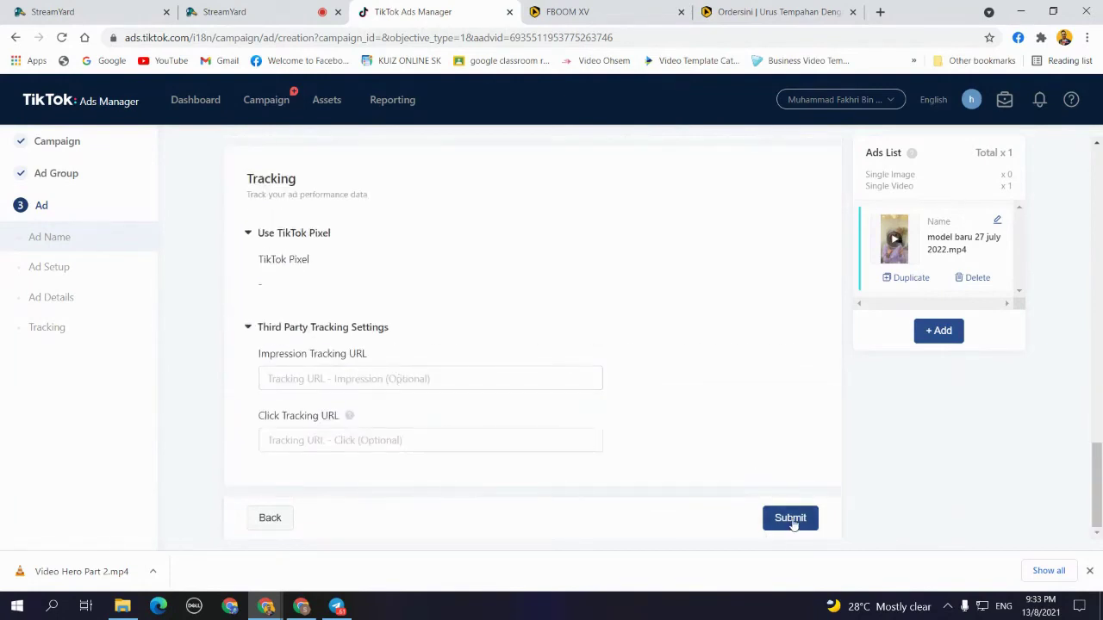
pyautogui.scroll(8, 518, 407)
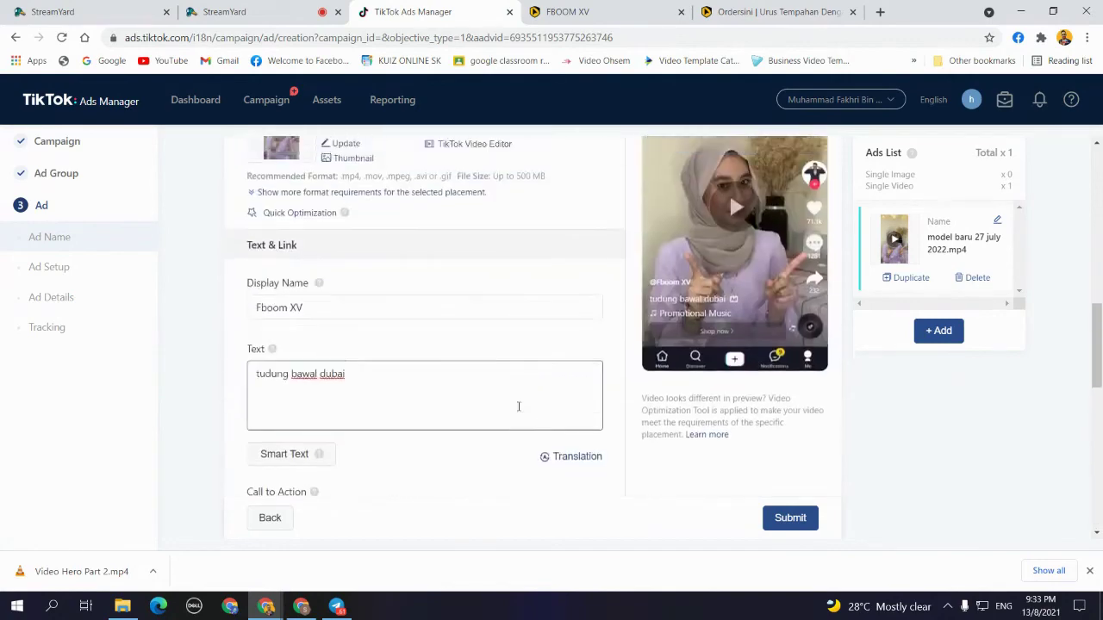
pyautogui.scroll(3, 517, 407)
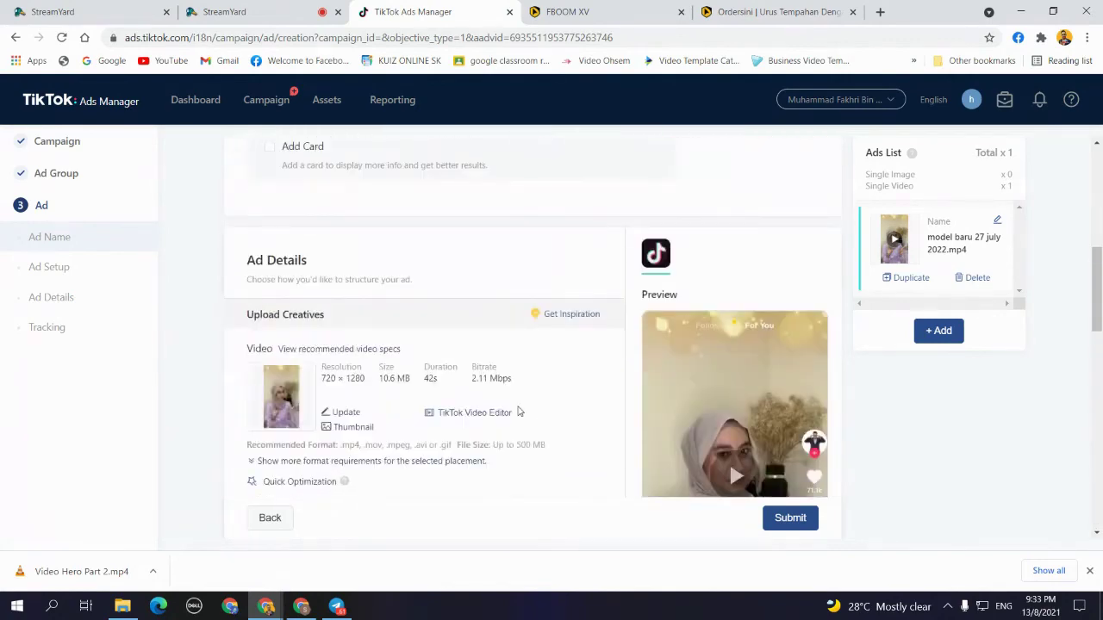
pyautogui.scroll(3, 519, 412)
pyautogui.scroll(-5, 518, 412)
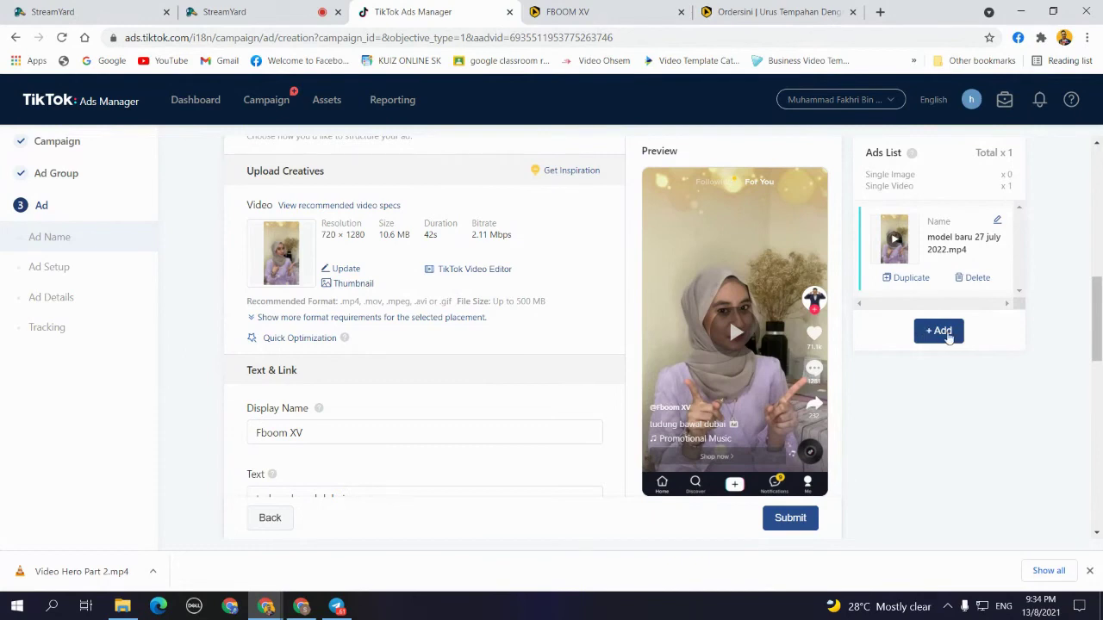
# Step: Add a second, empty ad to the Ads List, then go back to the Ad Group step
pyautogui.click(938, 331)
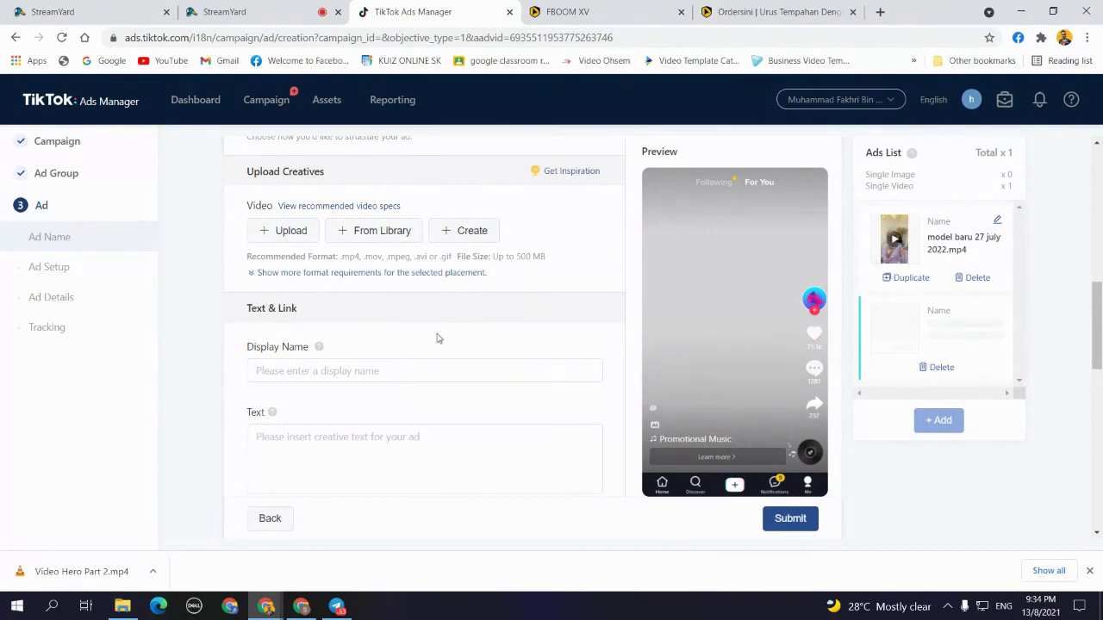
pyautogui.scroll(-3, 436, 338)
pyautogui.scroll(4, 439, 336)
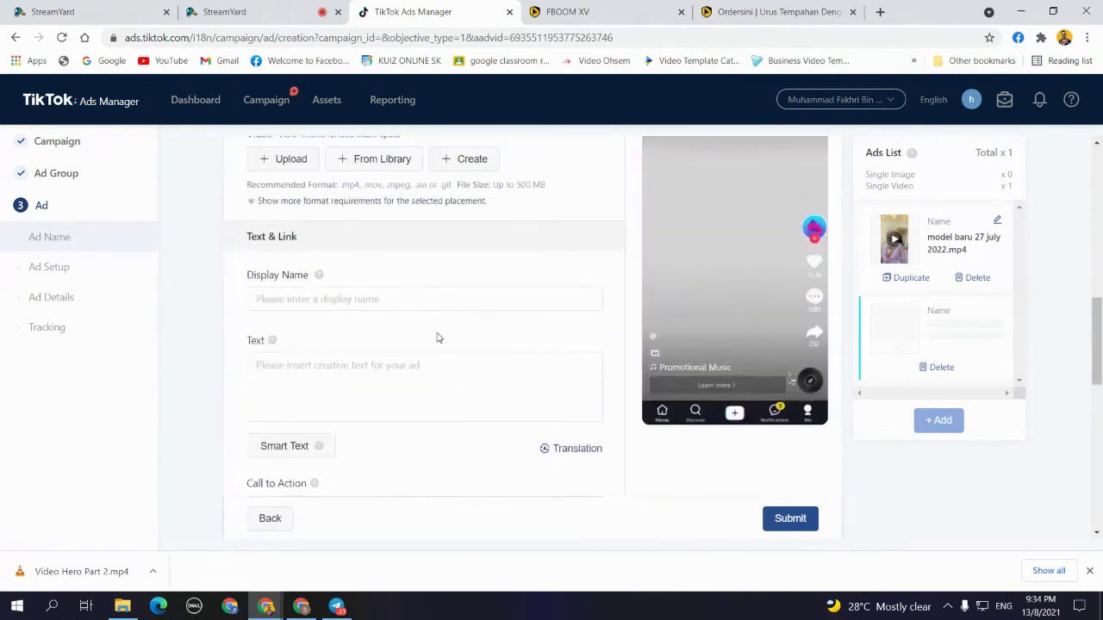
pyautogui.scroll(-4, 617, 436)
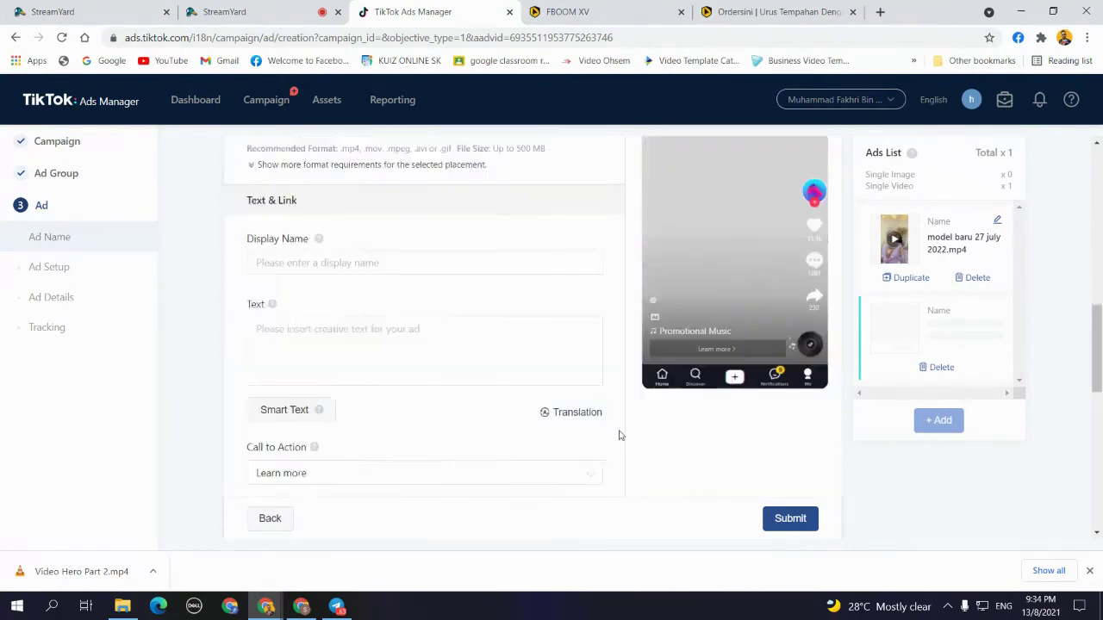
pyautogui.scroll(1, 330, 335)
pyautogui.scroll(3, 330, 336)
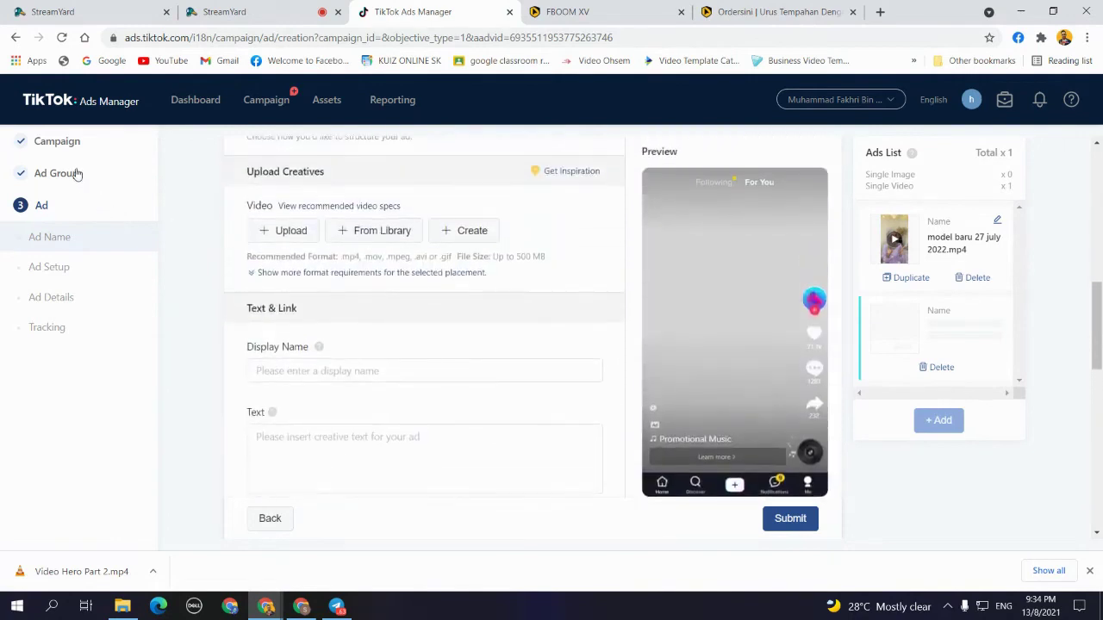
pyautogui.click(76, 173)
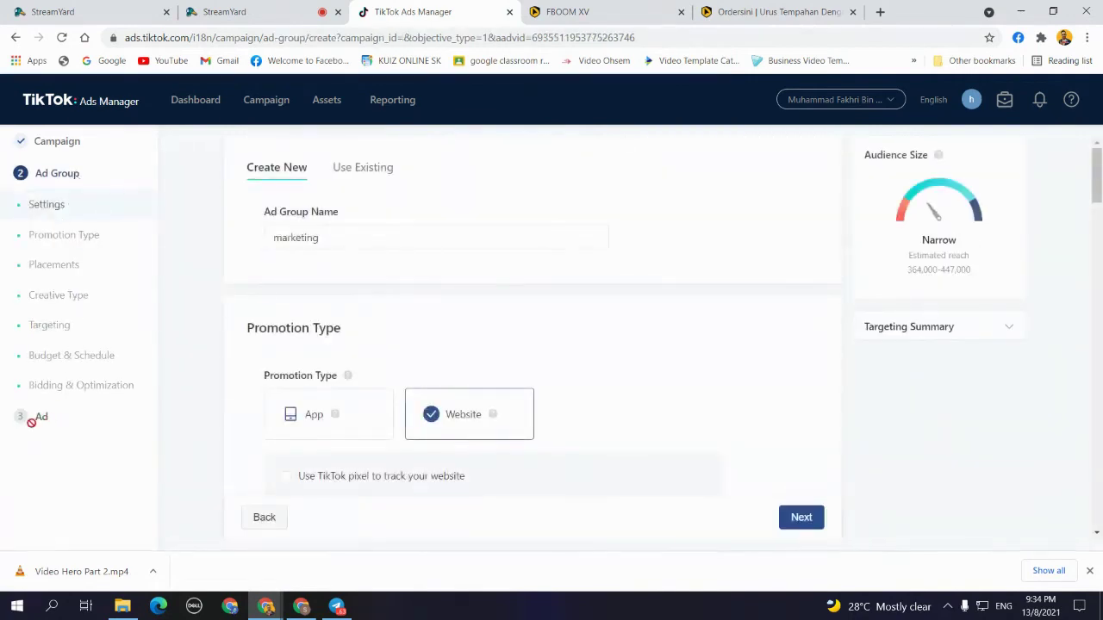
# Step: Leave the Ad Group form and go via the Dashboard to Campaign management
pyautogui.scroll(-6, 457, 283)
pyautogui.scroll(-3, 336, 280)
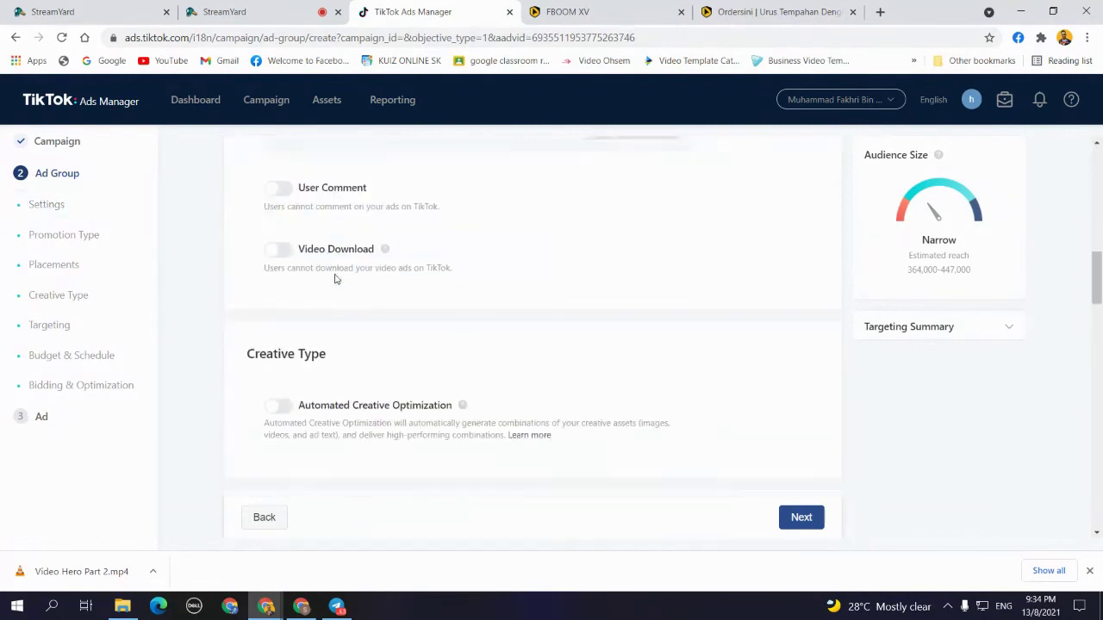
pyautogui.scroll(8, 362, 242)
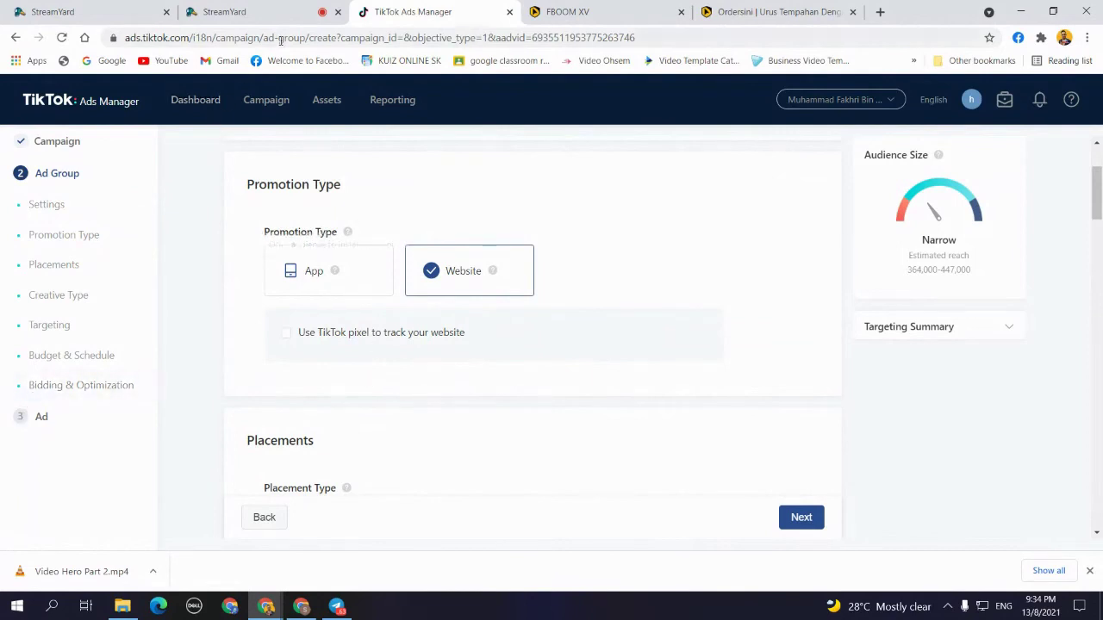
pyautogui.click(216, 107)
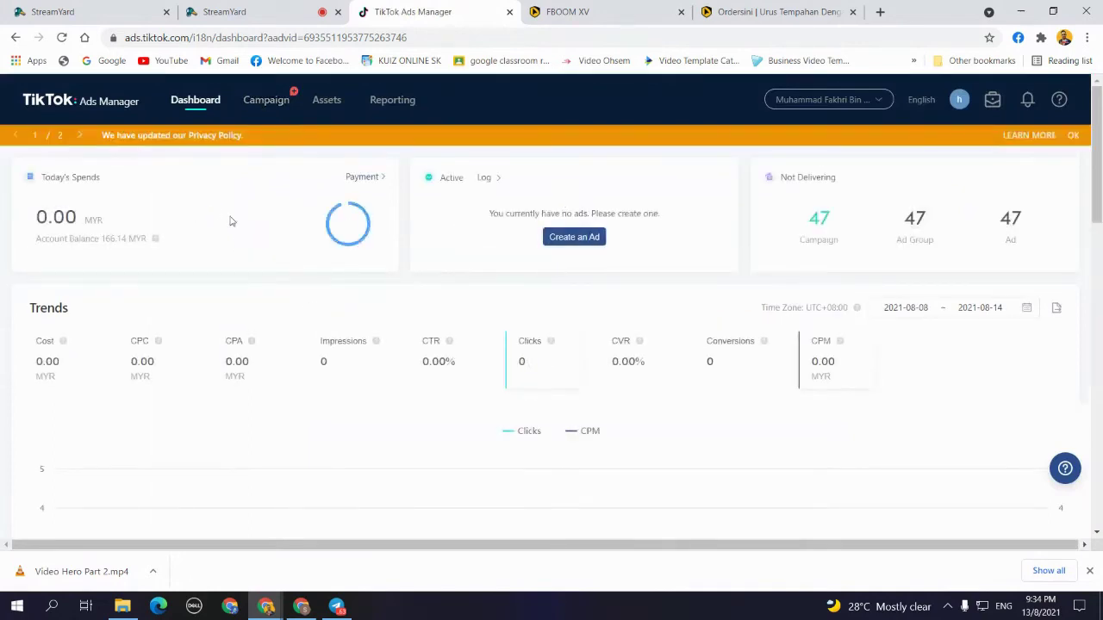
pyautogui.click(262, 104)
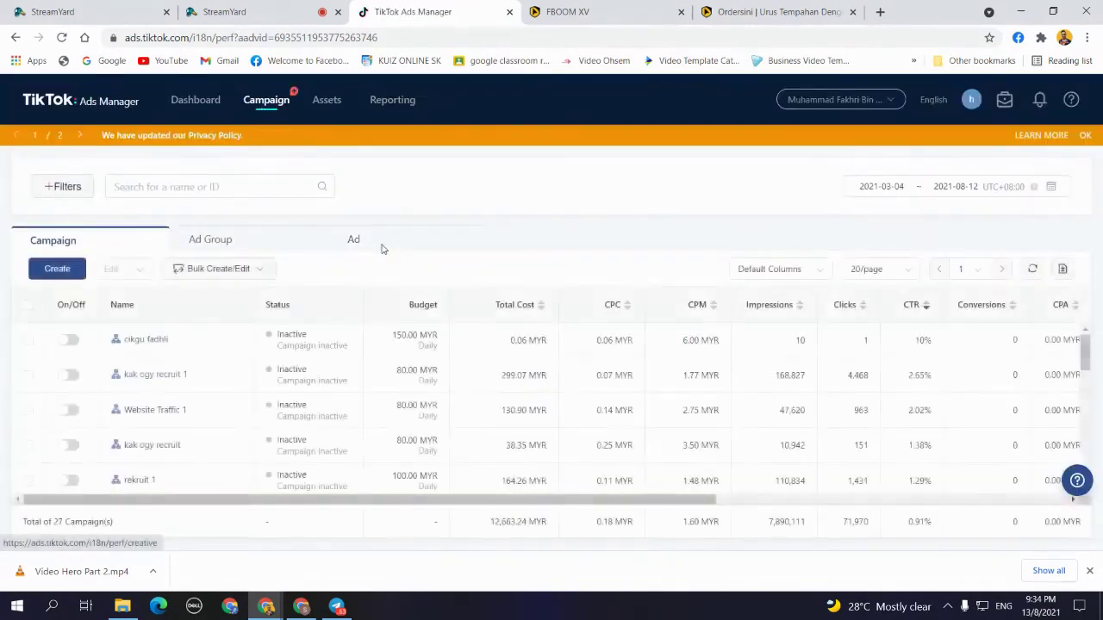
# Step: Switch the Campaign management table to the Ad view and browse the ad rows
pyautogui.click(381, 247)
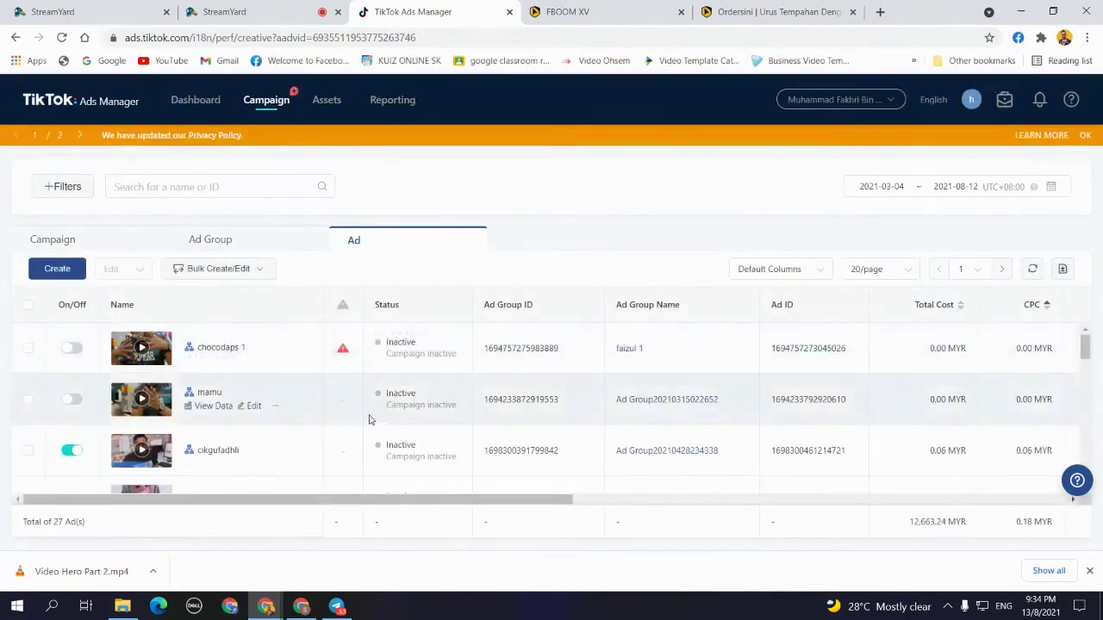
pyautogui.scroll(-3, 390, 374)
pyautogui.scroll(3, 388, 373)
pyautogui.scroll(-10, 379, 383)
pyautogui.scroll(3, 413, 379)
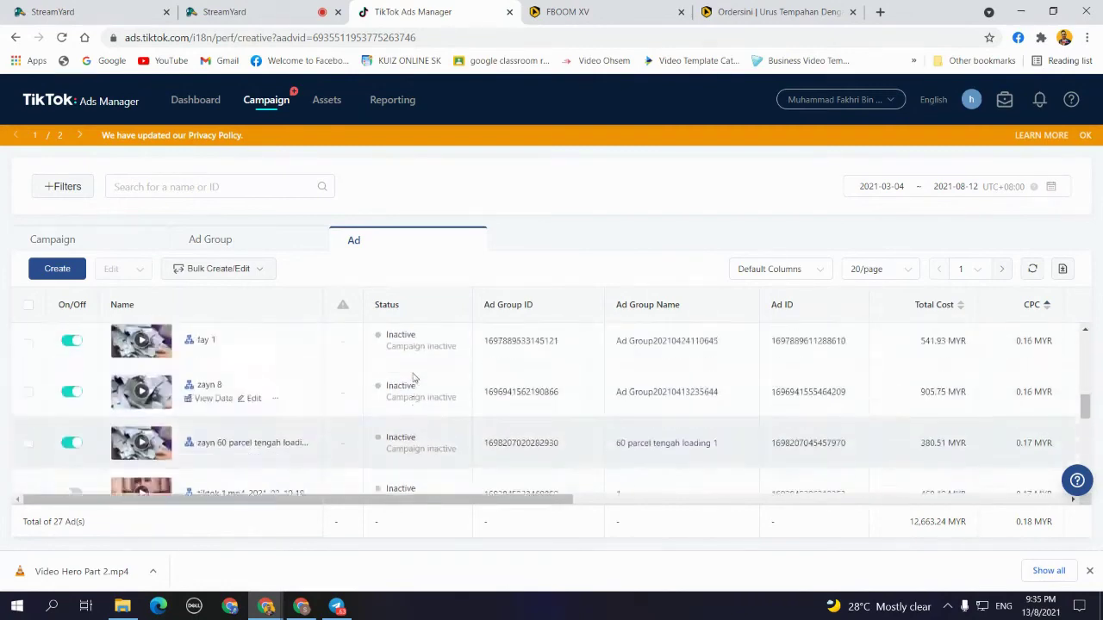
pyautogui.scroll(10, 405, 373)
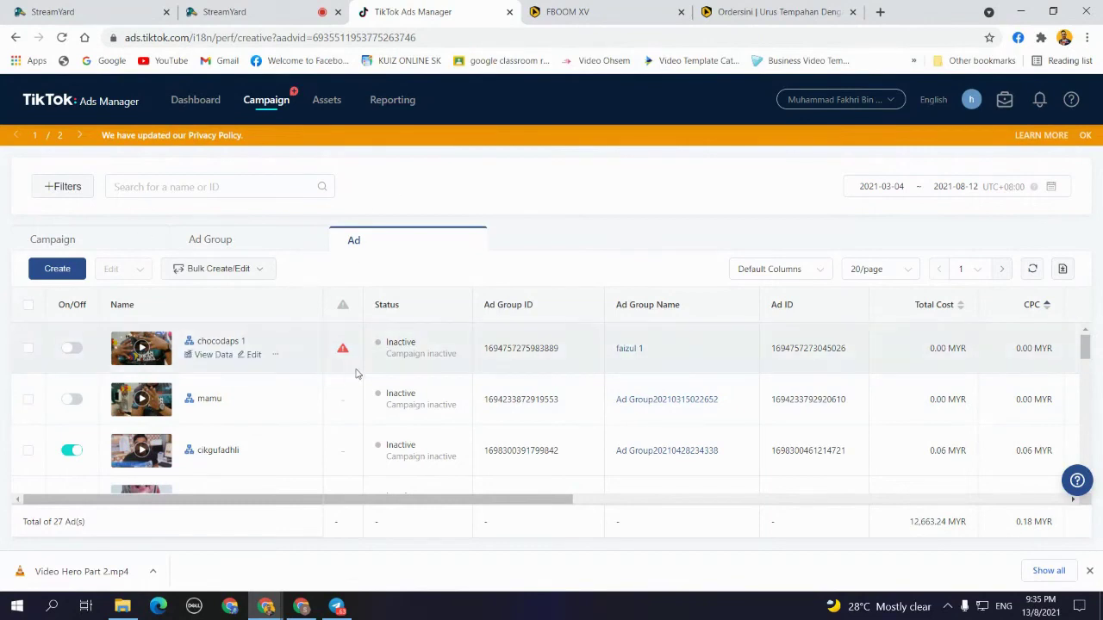
pyautogui.scroll(-1, 384, 409)
pyautogui.scroll(1, 383, 396)
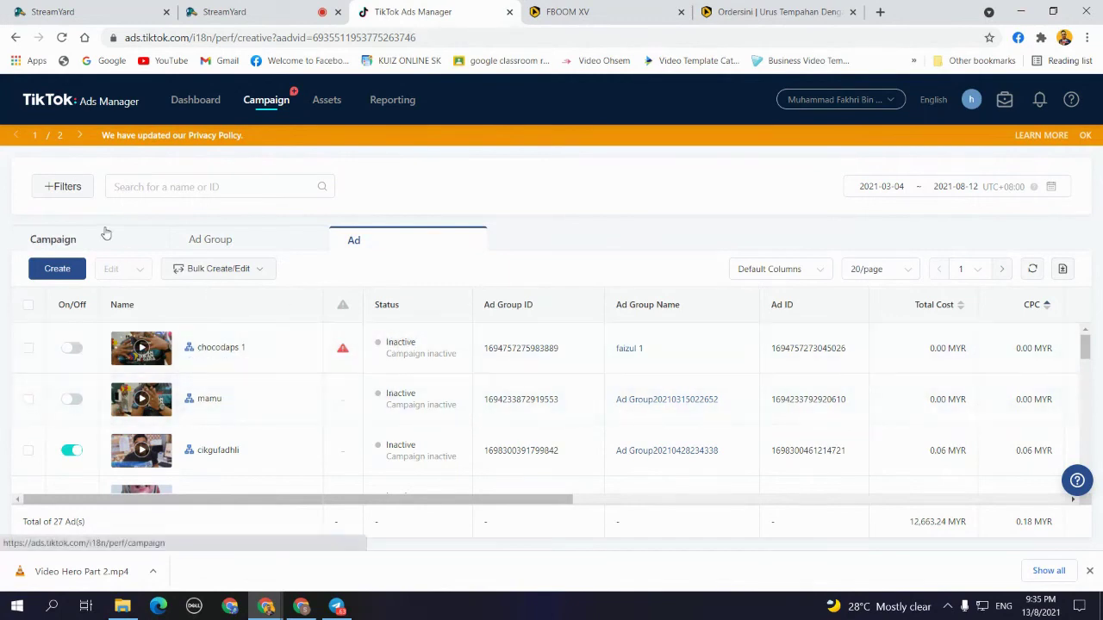
# Step: Glance at the Campaign and Ad Group lists, then return to the Ad list
pyautogui.click(105, 235)
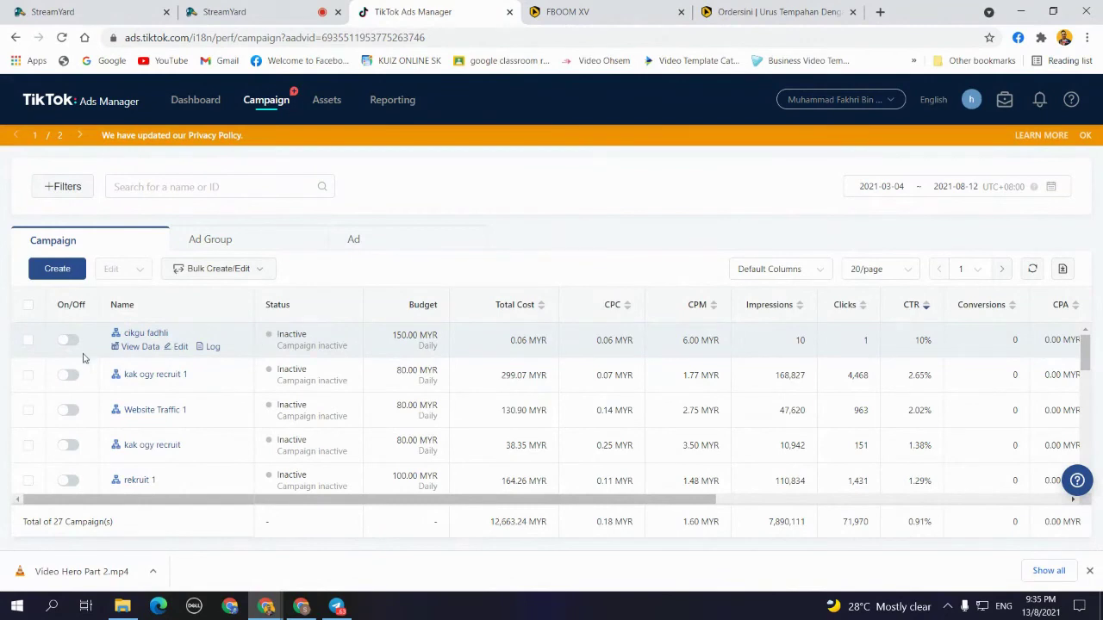
pyautogui.click(311, 251)
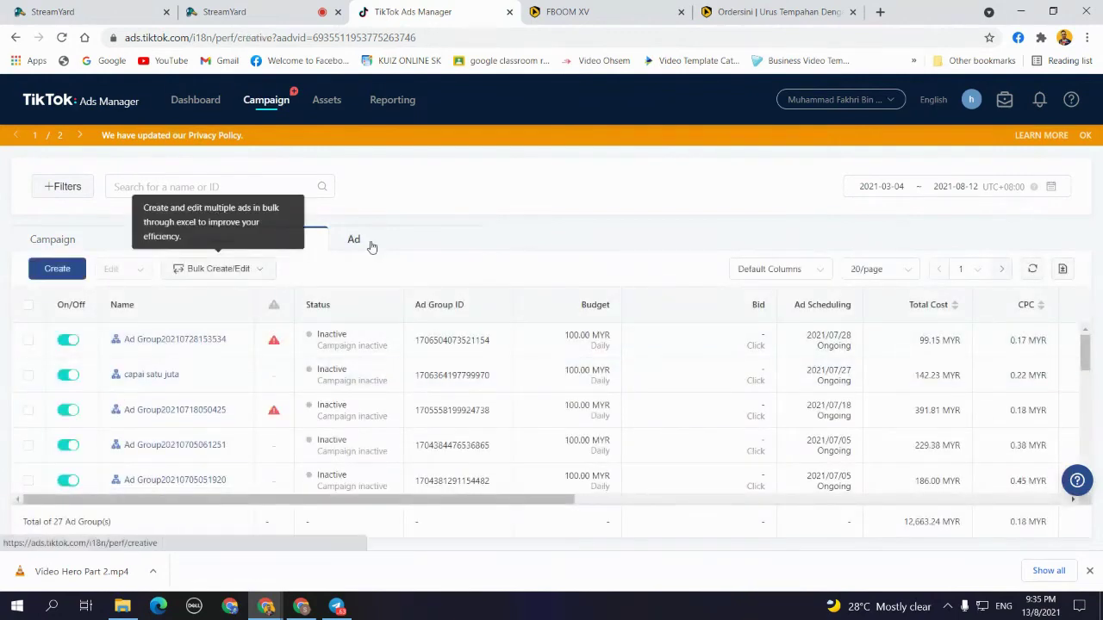
pyautogui.click(369, 245)
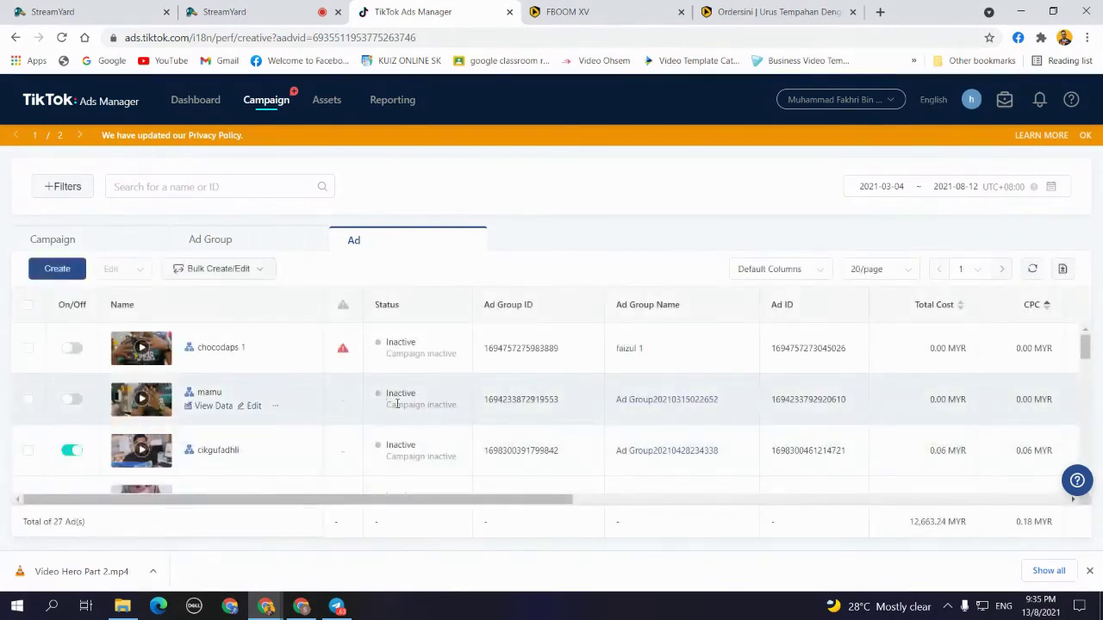
pyautogui.scroll(-4, 386, 392)
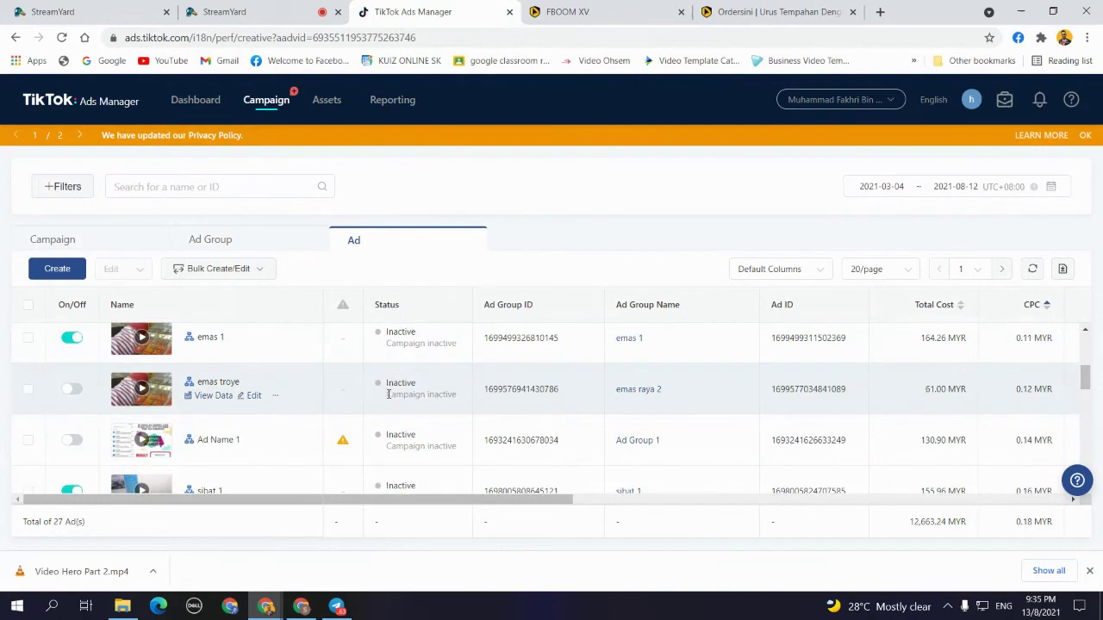
pyautogui.scroll(4, 389, 393)
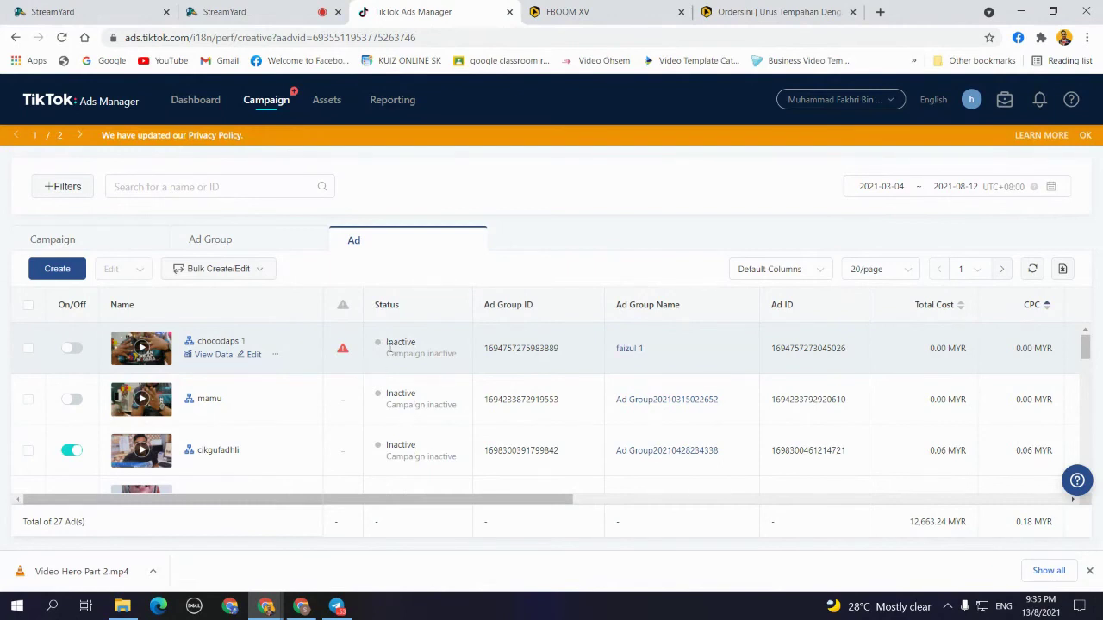
pyautogui.moveTo(345, 359)
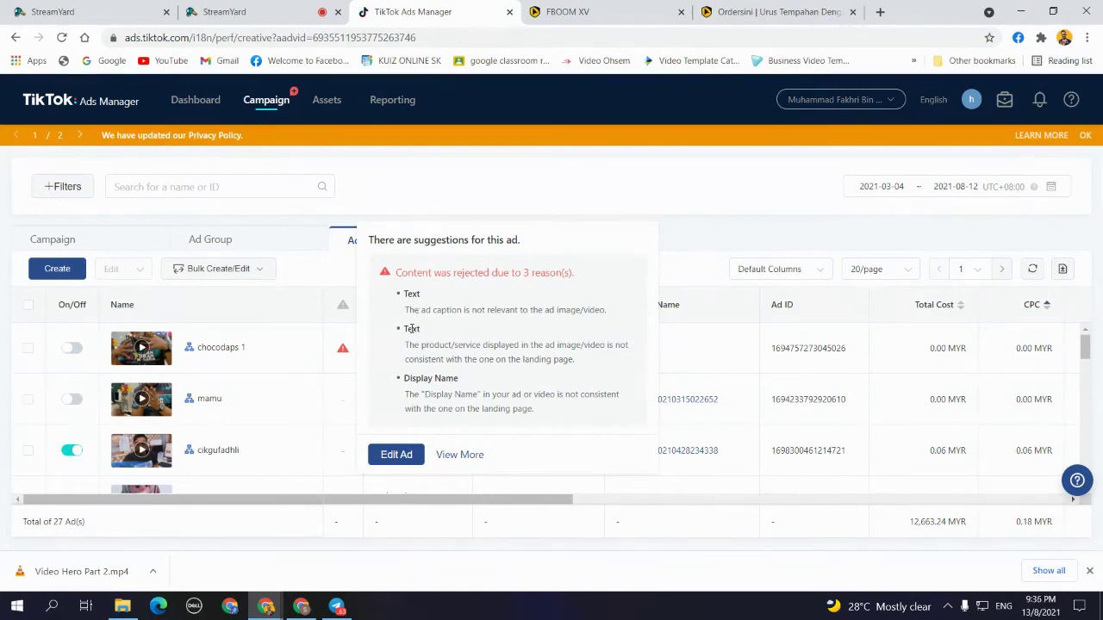
pyautogui.moveTo(402, 395); pyautogui.dragTo(568, 410)
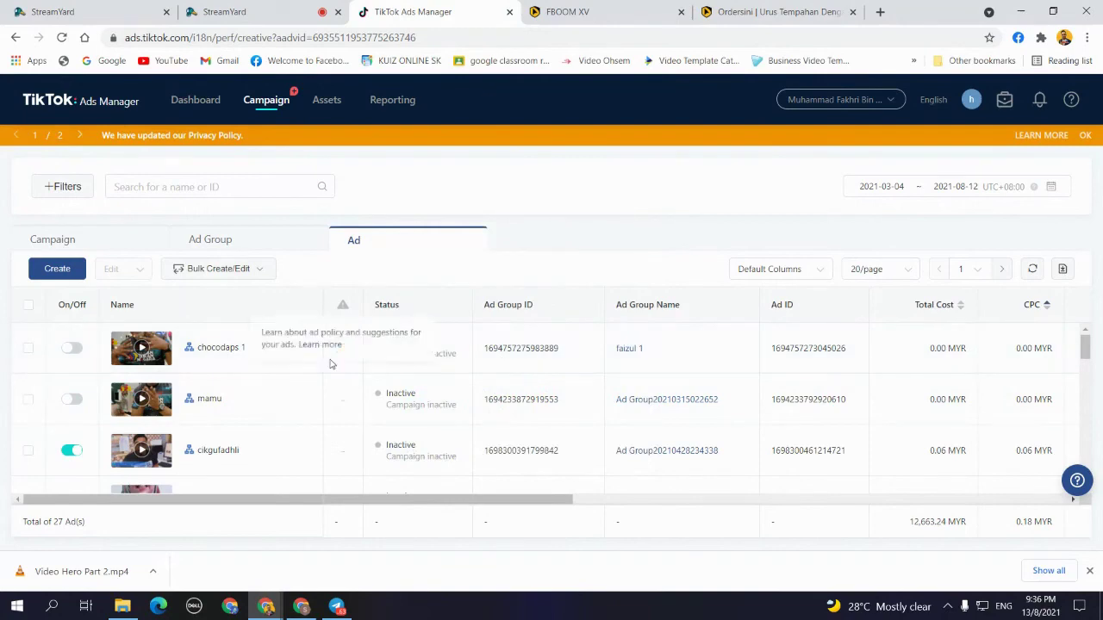
pyautogui.scroll(-5, 327, 396)
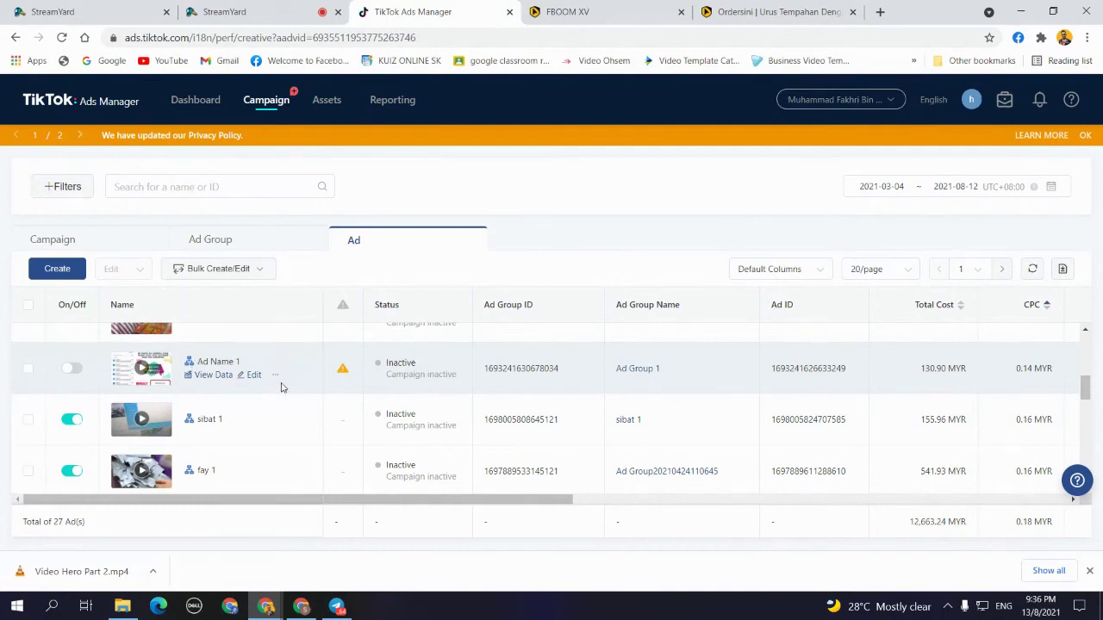
pyautogui.scroll(-5, 306, 399)
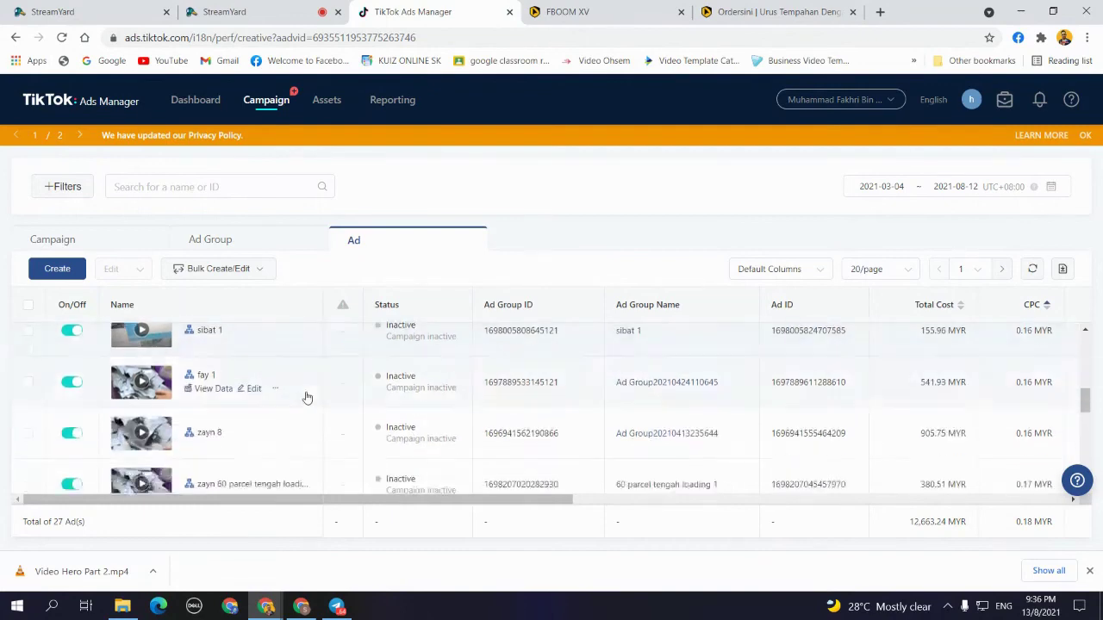
pyautogui.scroll(-10, 305, 397)
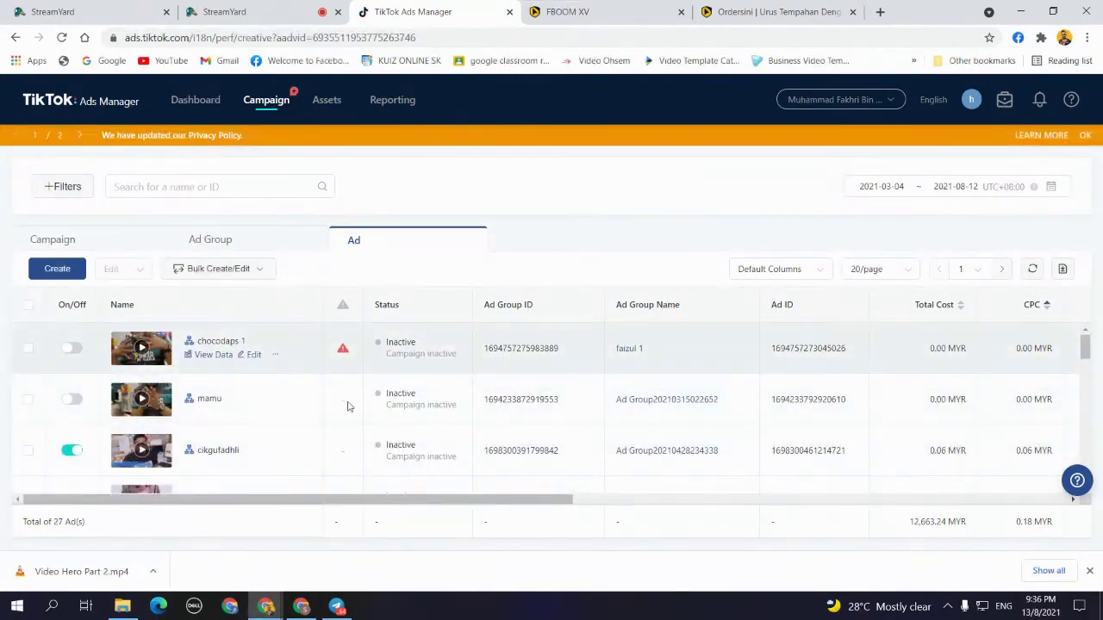
pyautogui.moveTo(339, 503); pyautogui.dragTo(544, 493)
pyautogui.scroll(-3, 517, 430)
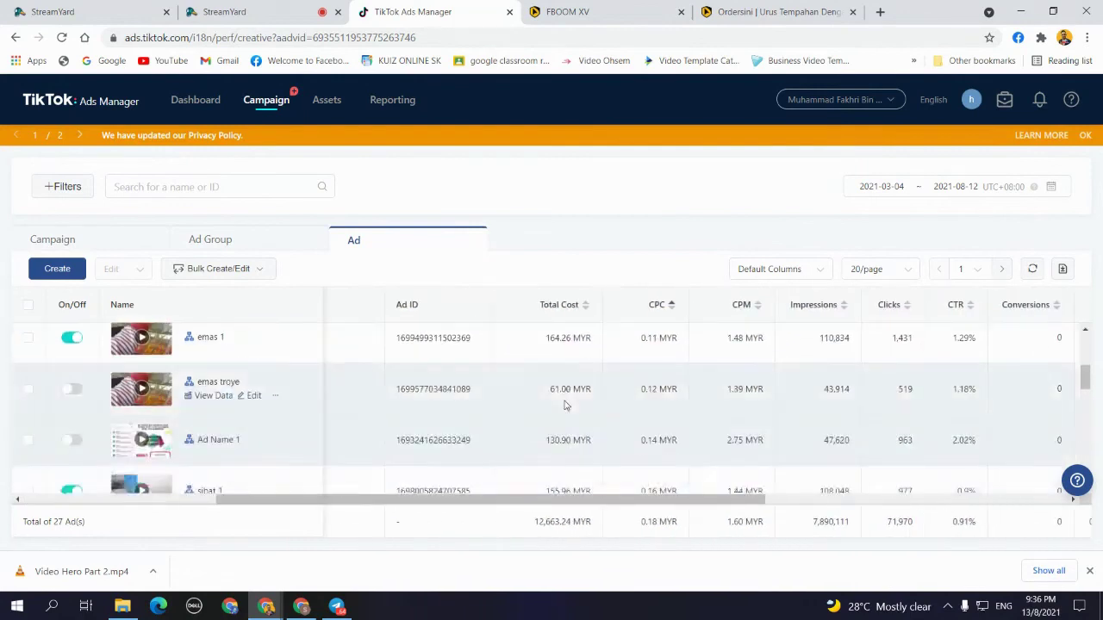
pyautogui.moveTo(543, 441); pyautogui.dragTo(677, 438)
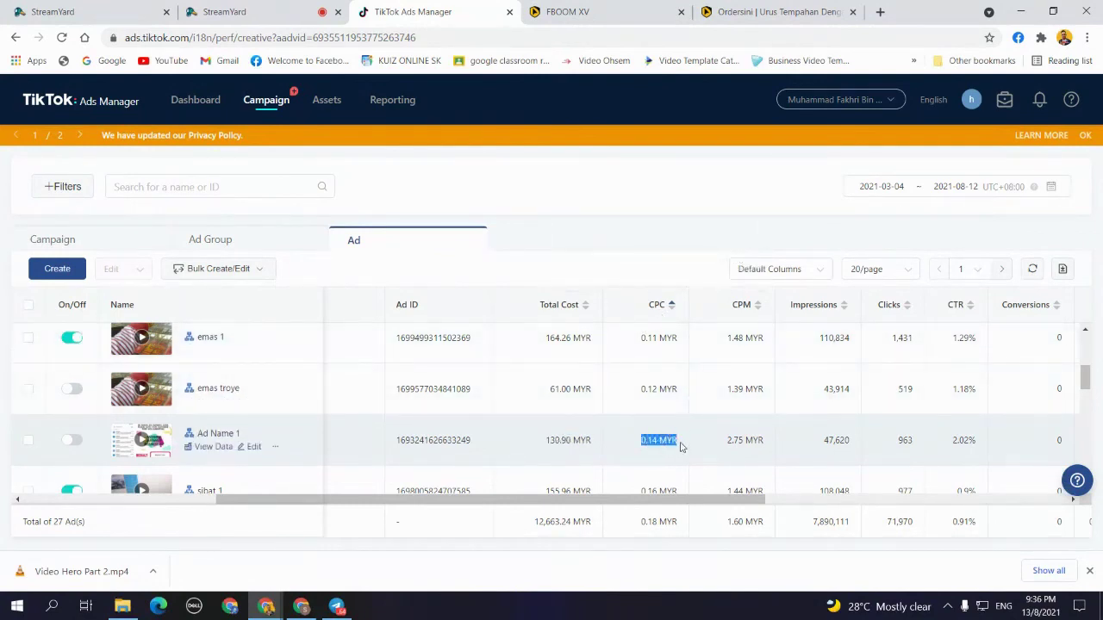
pyautogui.moveTo(658, 501); pyautogui.dragTo(690, 506)
pyautogui.scroll(-2, 596, 430)
pyautogui.scroll(1, 593, 414)
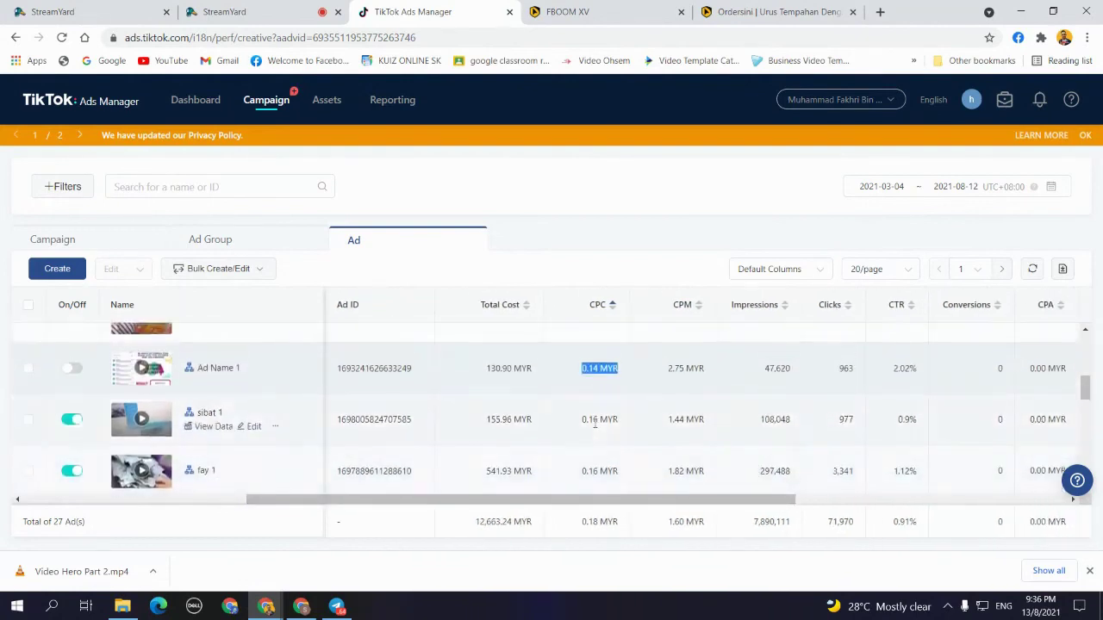
pyautogui.scroll(-3, 602, 400)
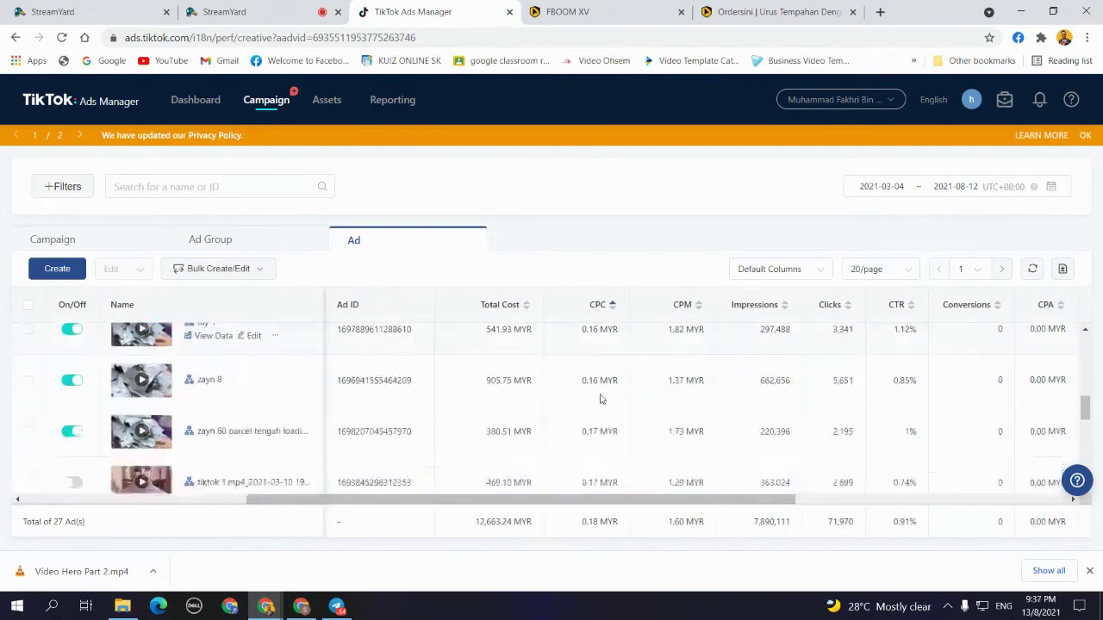
pyautogui.scroll(-4, 602, 401)
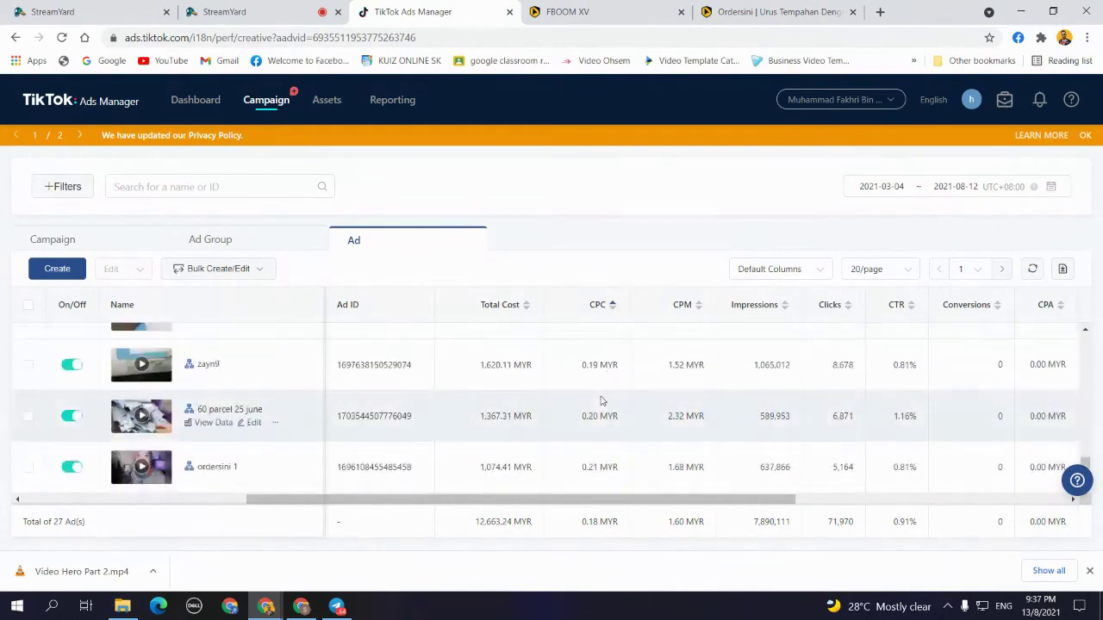
pyautogui.scroll(3, 585, 402)
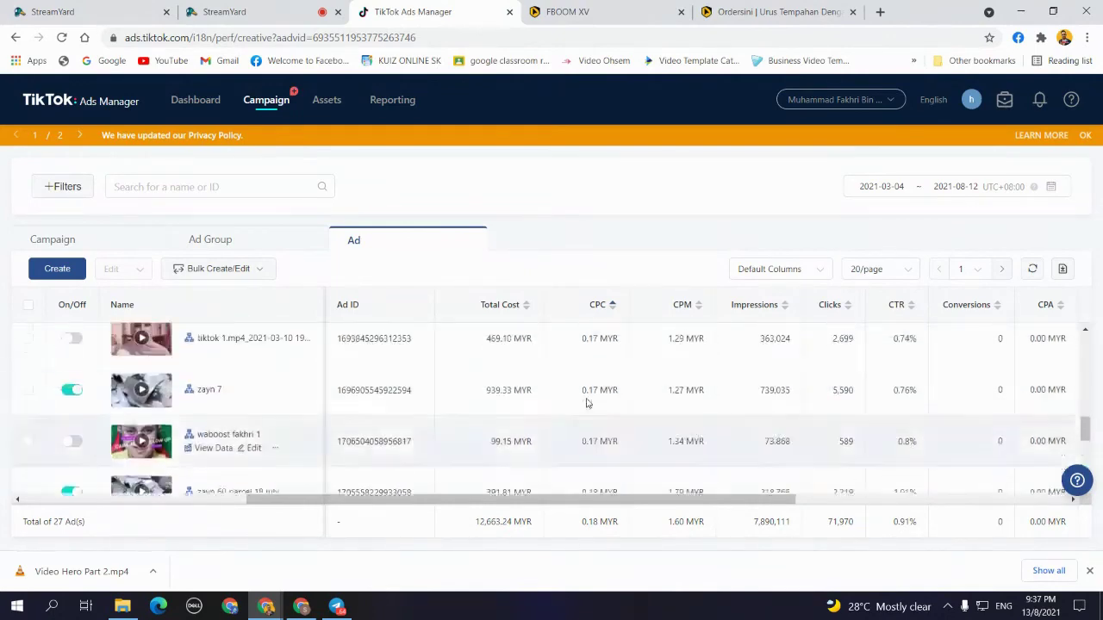
pyautogui.scroll(5, 588, 392)
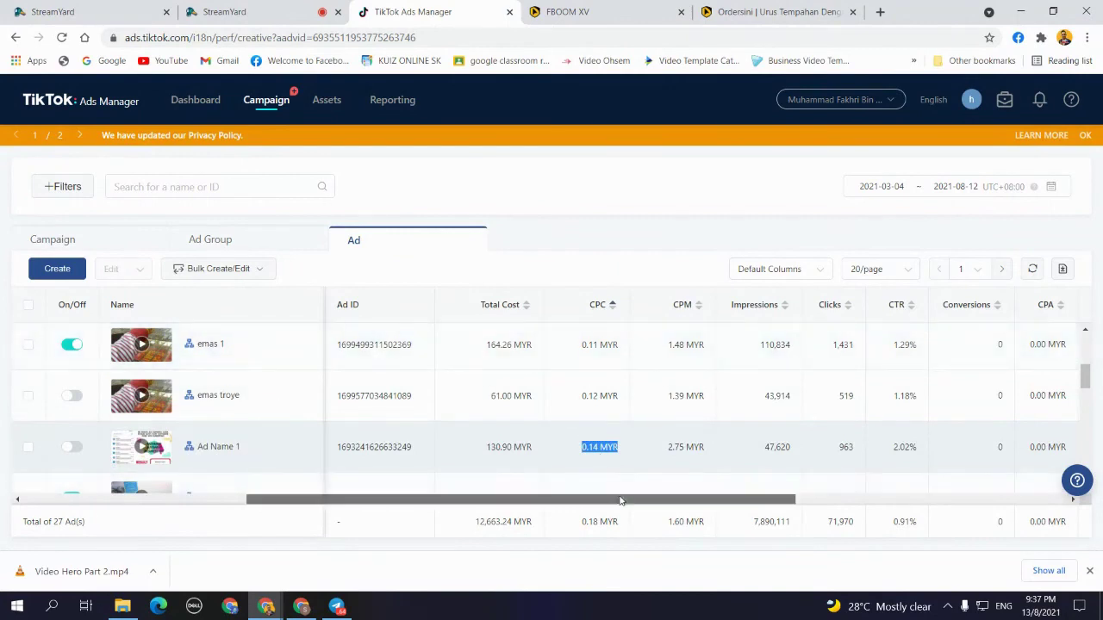
pyautogui.moveTo(620, 499); pyautogui.dragTo(667, 500)
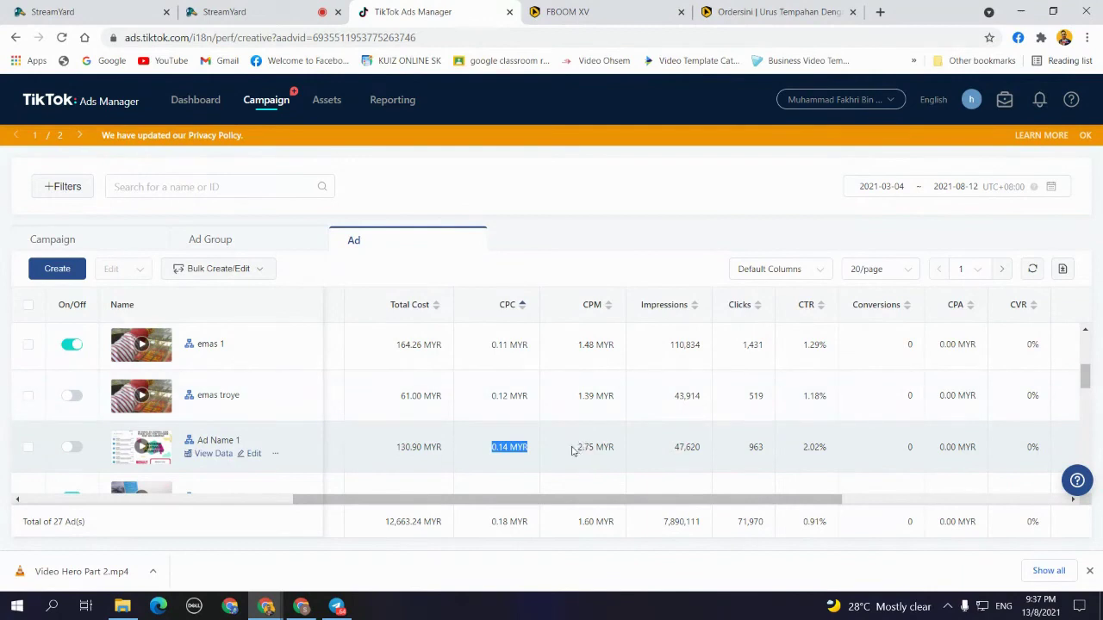
pyautogui.moveTo(572, 450); pyautogui.dragTo(601, 447)
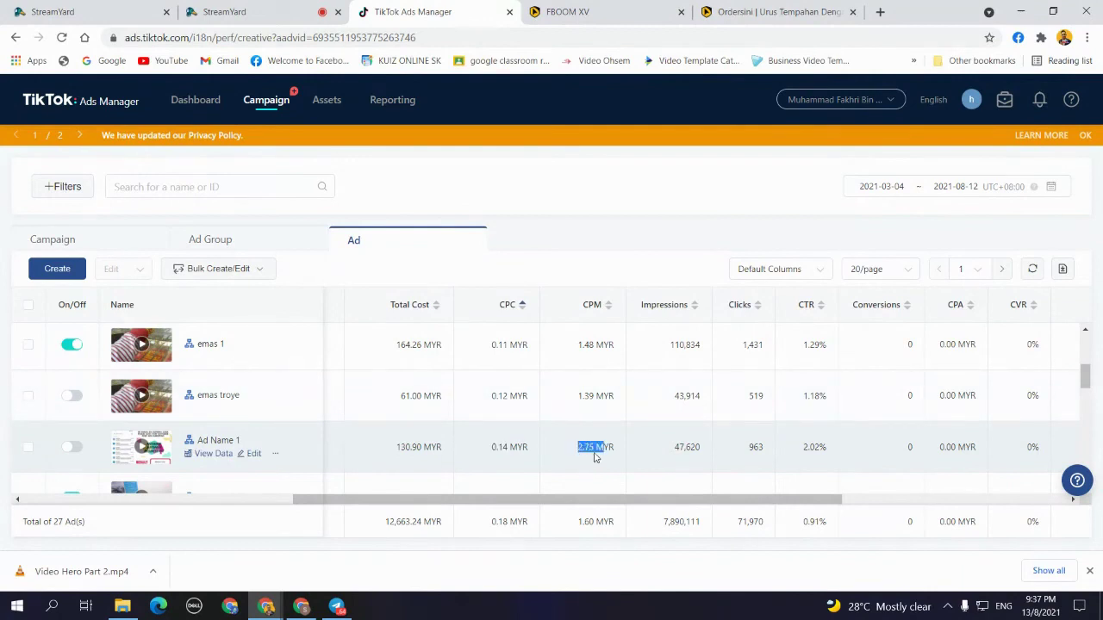
pyautogui.scroll(3, 577, 435)
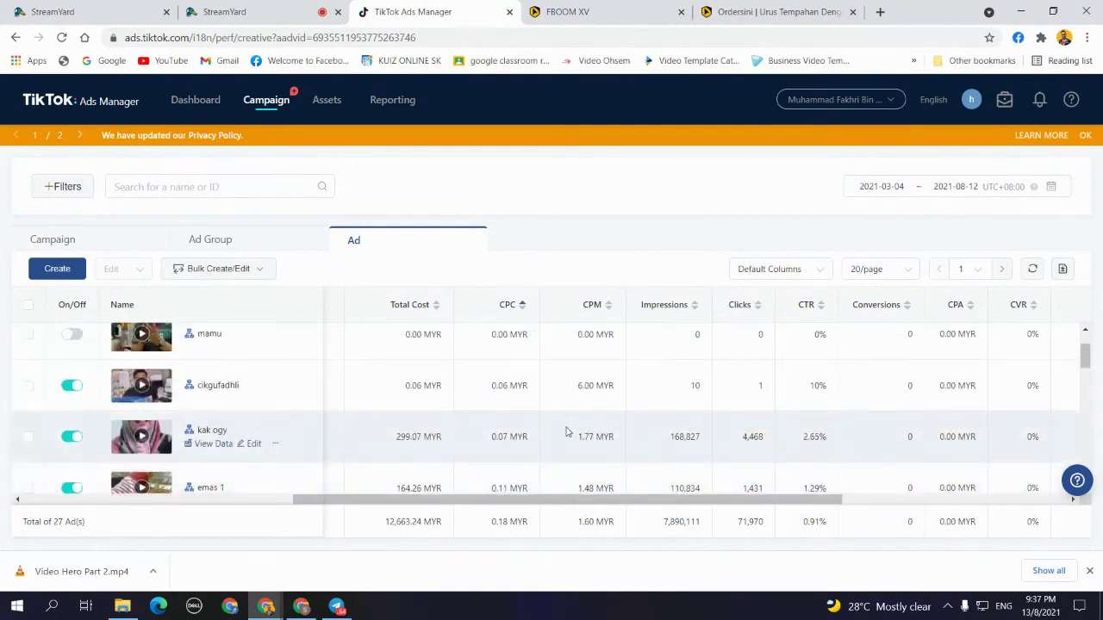
pyautogui.moveTo(572, 445); pyautogui.dragTo(622, 443)
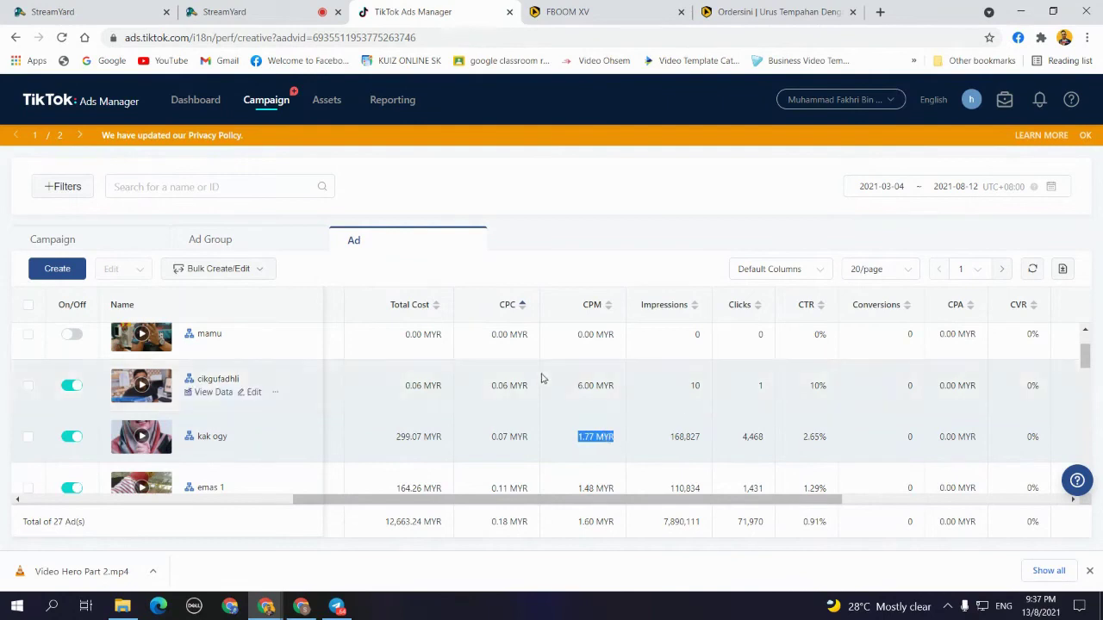
pyautogui.click(568, 398)
pyautogui.moveTo(575, 386); pyautogui.dragTo(600, 365)
pyautogui.scroll(-2, 603, 380)
pyautogui.scroll(-6, 592, 377)
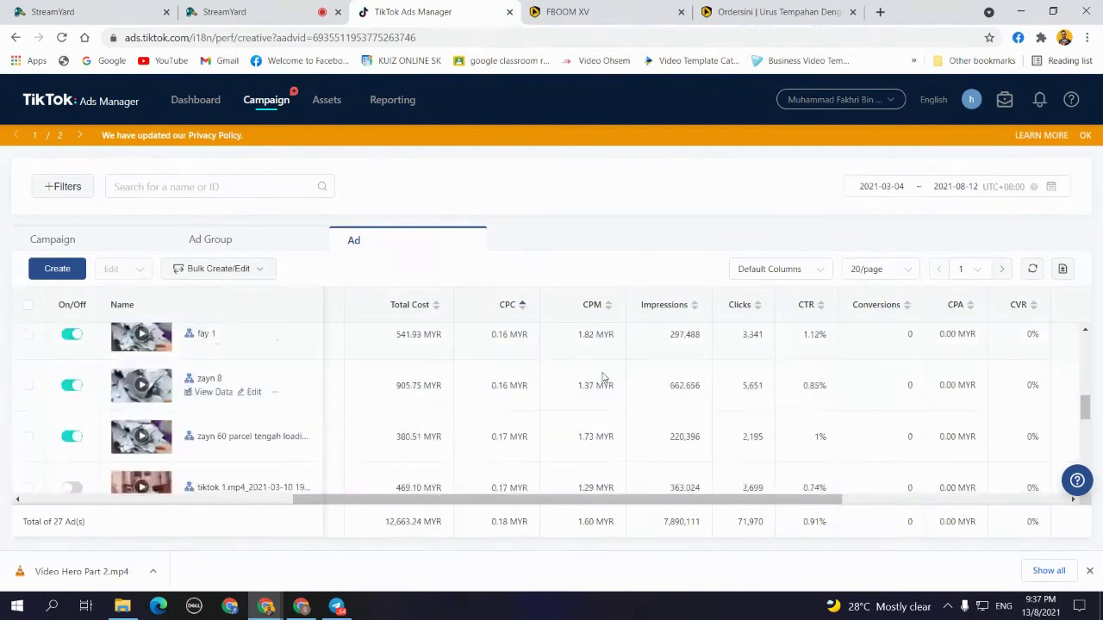
pyautogui.scroll(3, 594, 379)
pyautogui.scroll(2, 594, 396)
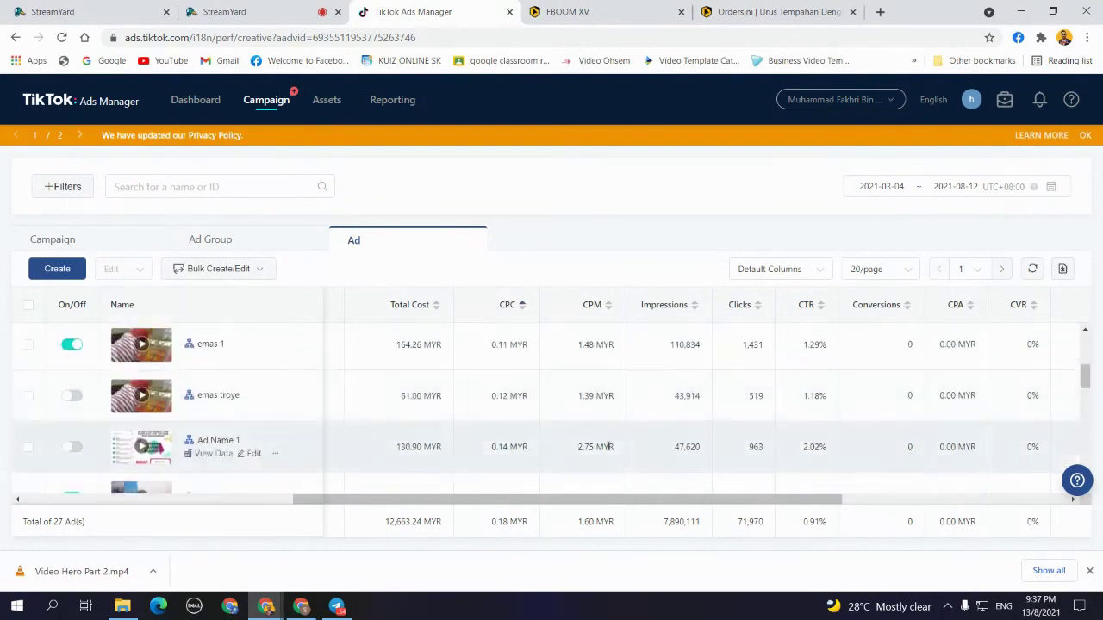
pyautogui.moveTo(578, 446); pyautogui.dragTo(629, 448)
pyautogui.moveTo(575, 405); pyautogui.dragTo(606, 402)
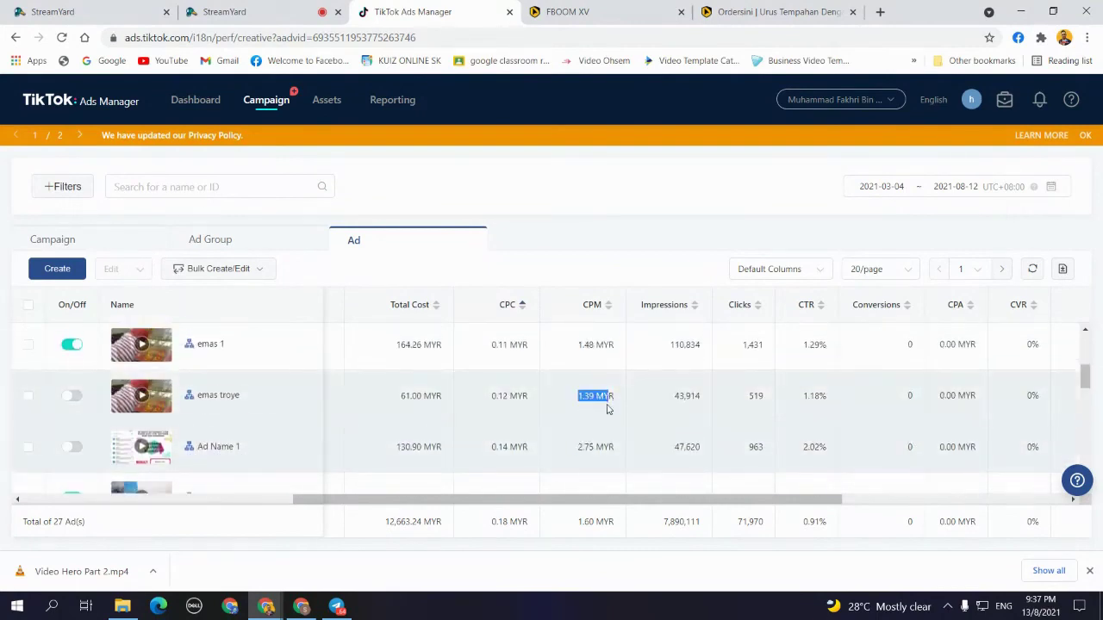
pyautogui.moveTo(652, 508); pyautogui.dragTo(675, 509)
pyautogui.moveTo(623, 403); pyautogui.dragTo(728, 402)
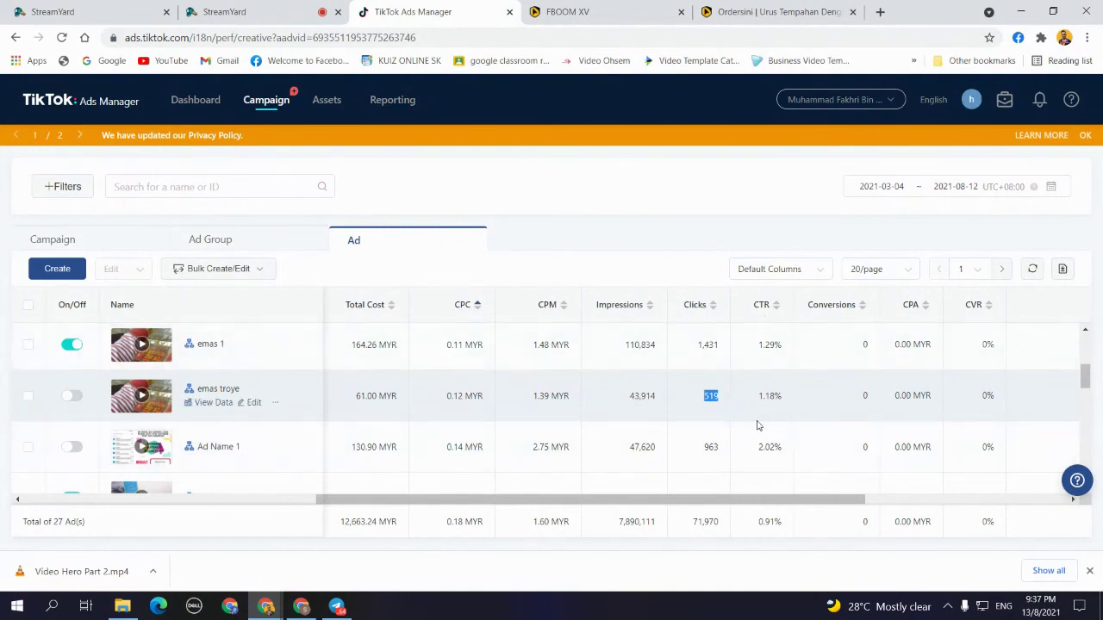
pyautogui.moveTo(757, 446); pyautogui.dragTo(789, 451)
pyautogui.moveTo(785, 500); pyautogui.dragTo(789, 505)
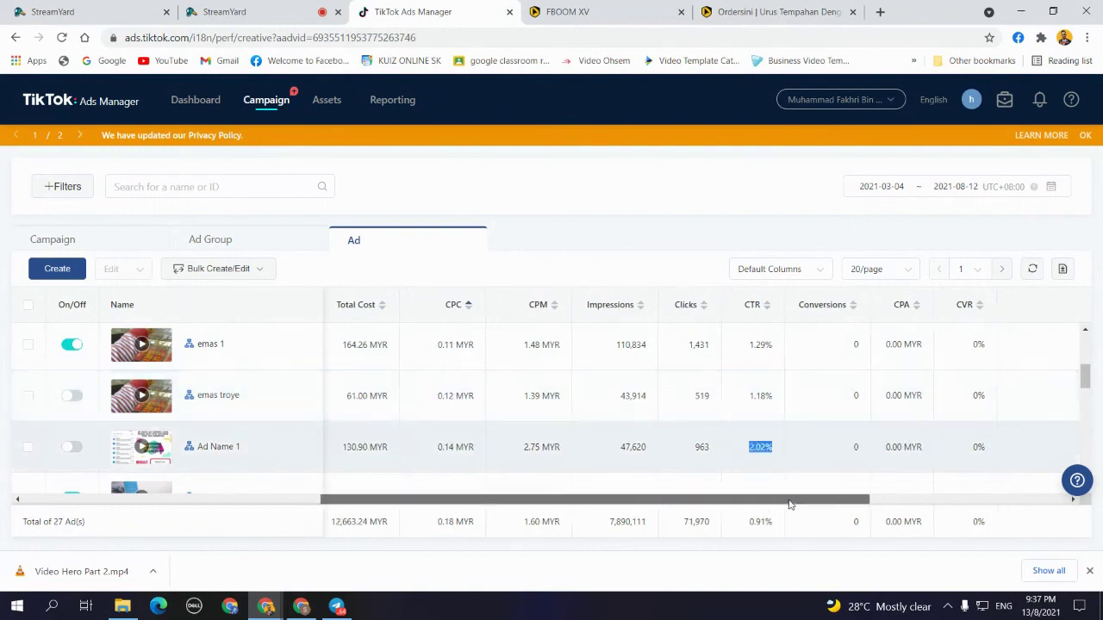
pyautogui.hscroll(2, 789, 504)
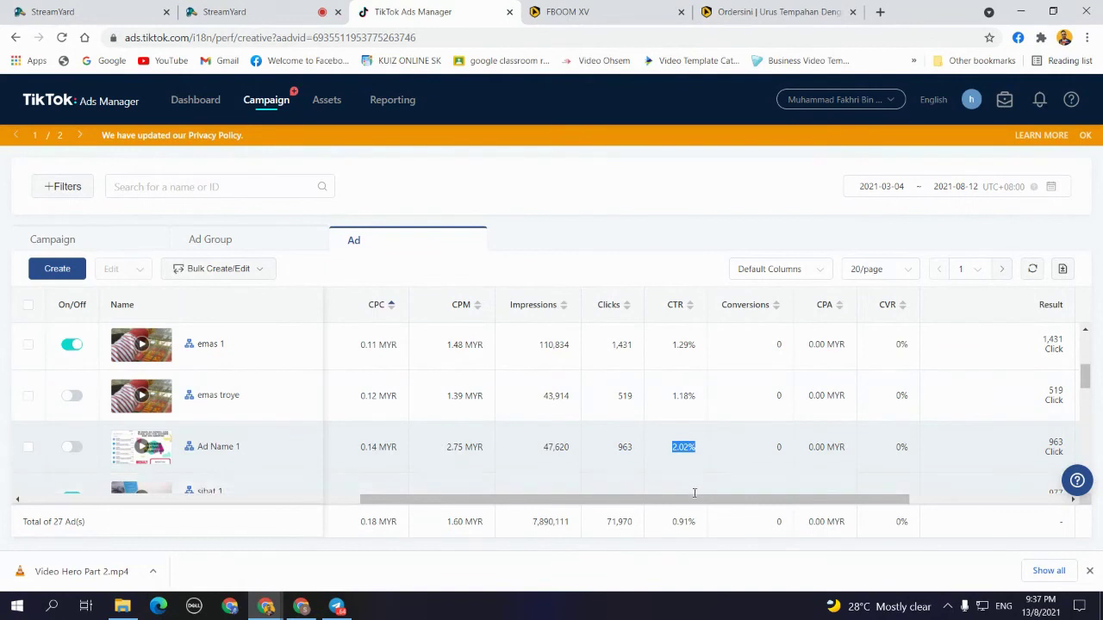
pyautogui.moveTo(695, 504); pyautogui.dragTo(639, 508)
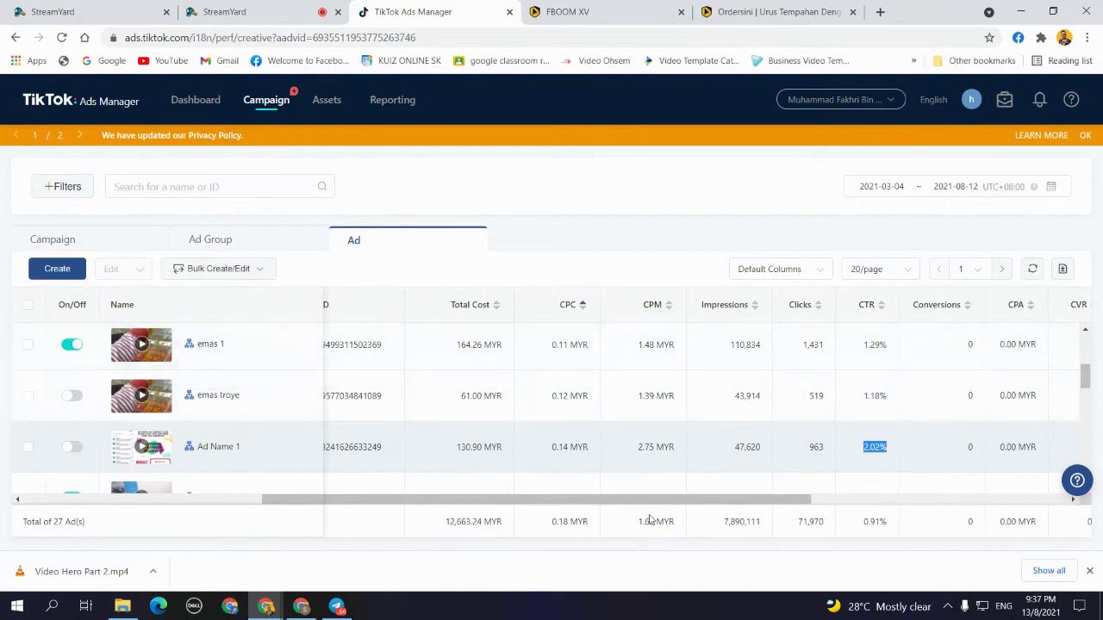
pyautogui.moveTo(655, 504); pyautogui.dragTo(418, 504)
pyautogui.scroll(-5, 470, 349)
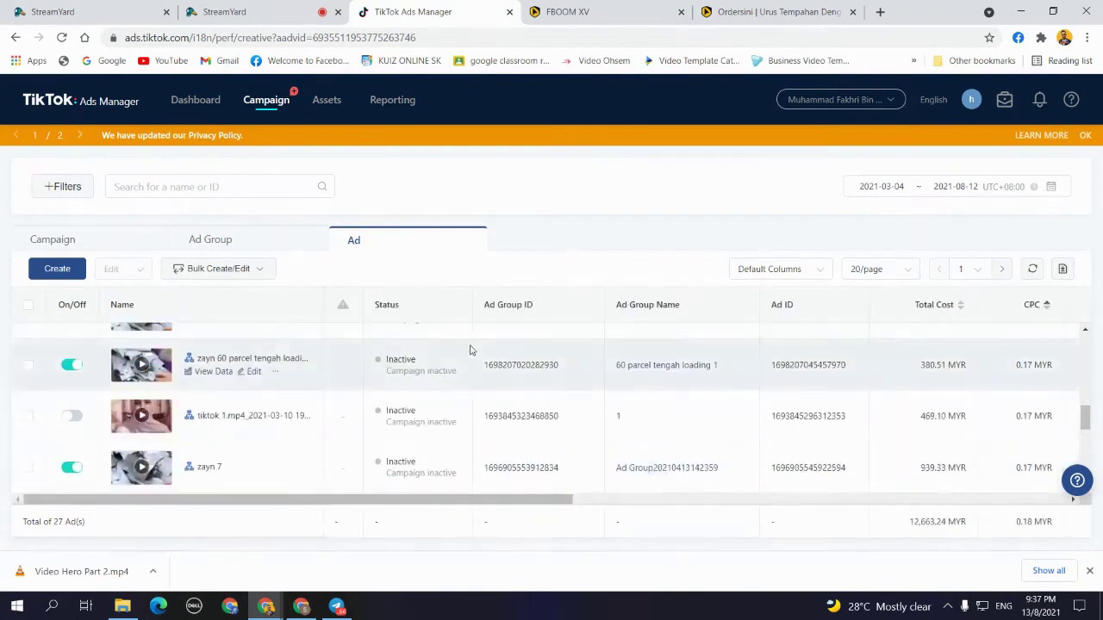
pyautogui.scroll(-3, 470, 349)
pyautogui.scroll(3, 472, 362)
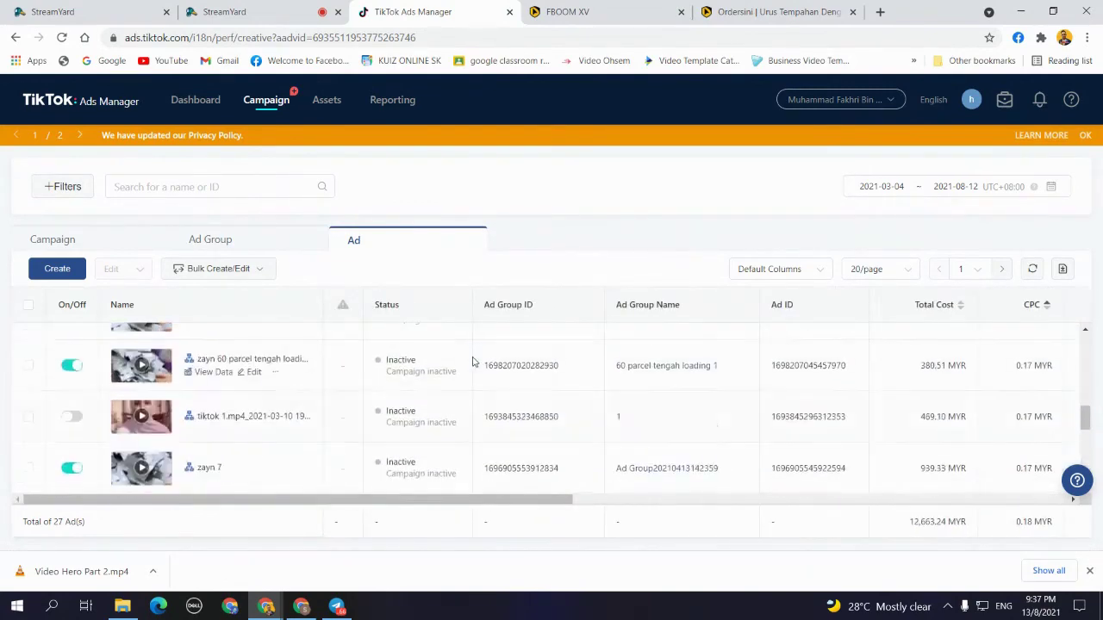
pyautogui.scroll(5, 473, 362)
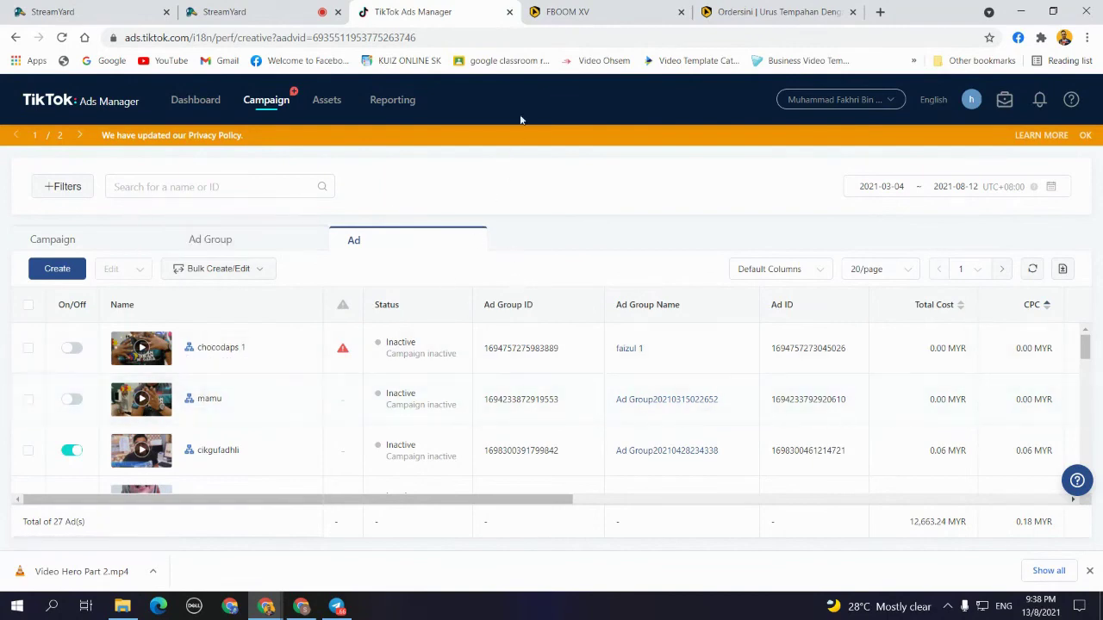
# Step: Scroll through the FBOOM XV sales page
pyautogui.click(569, 12)
pyautogui.scroll(-15, 479, 270)
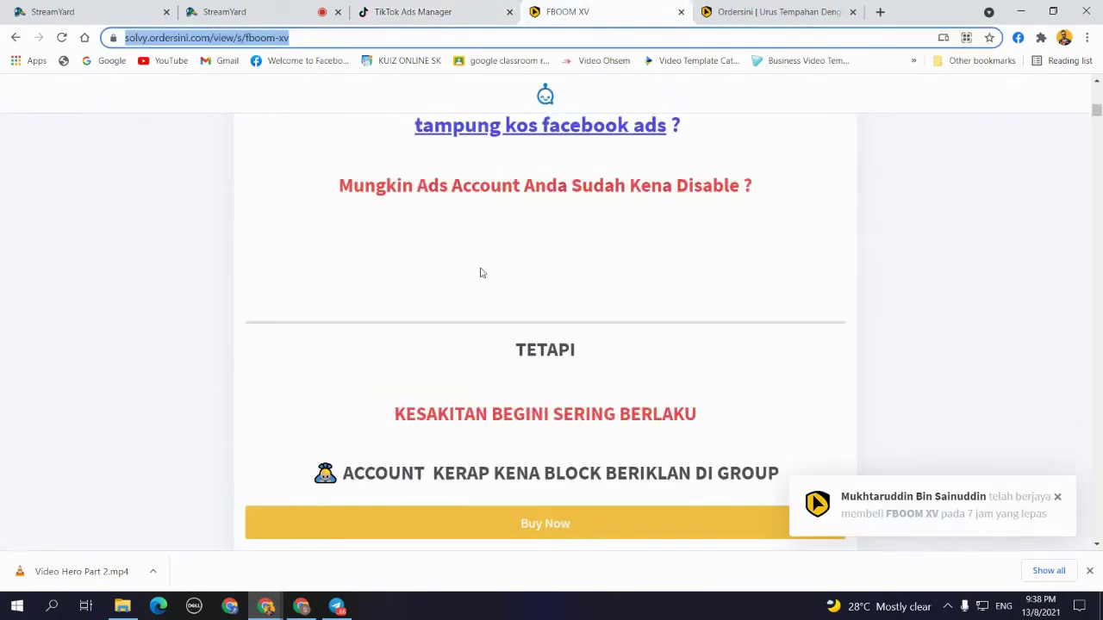
pyautogui.scroll(-8, 481, 273)
pyautogui.scroll(-10, 481, 273)
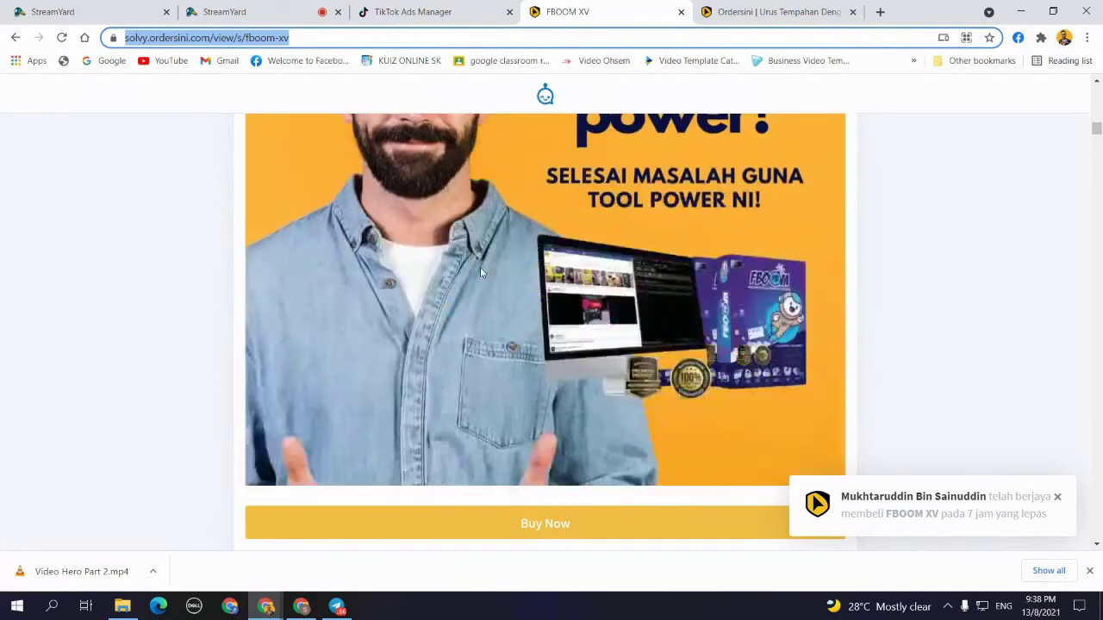
pyautogui.scroll(5, 480, 273)
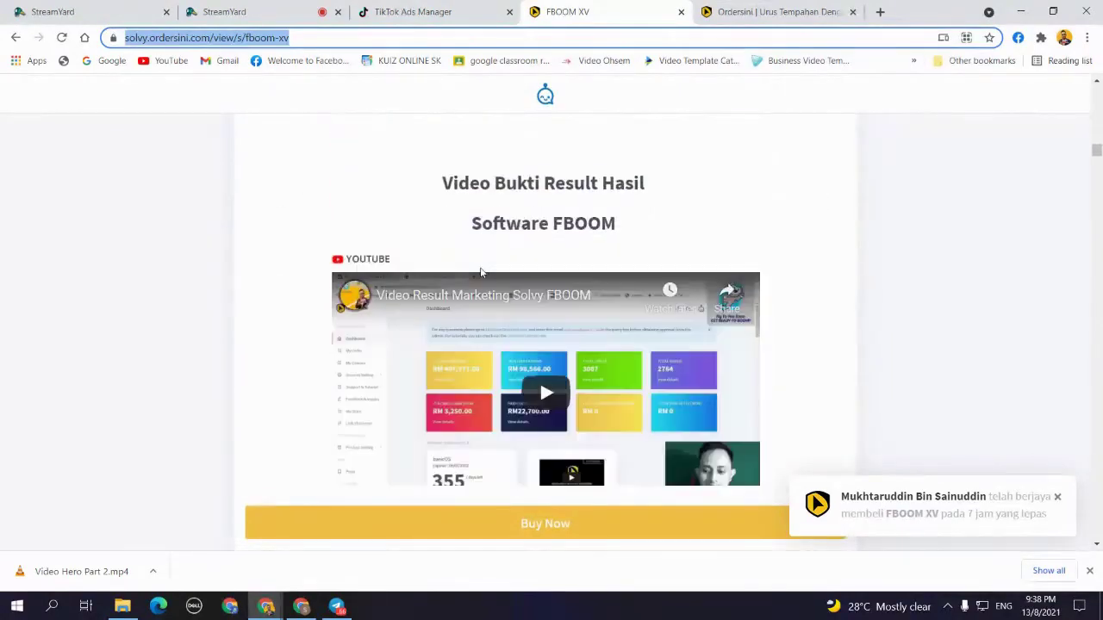
pyautogui.scroll(-3, 480, 272)
pyautogui.scroll(-3, 481, 272)
pyautogui.scroll(-15, 481, 272)
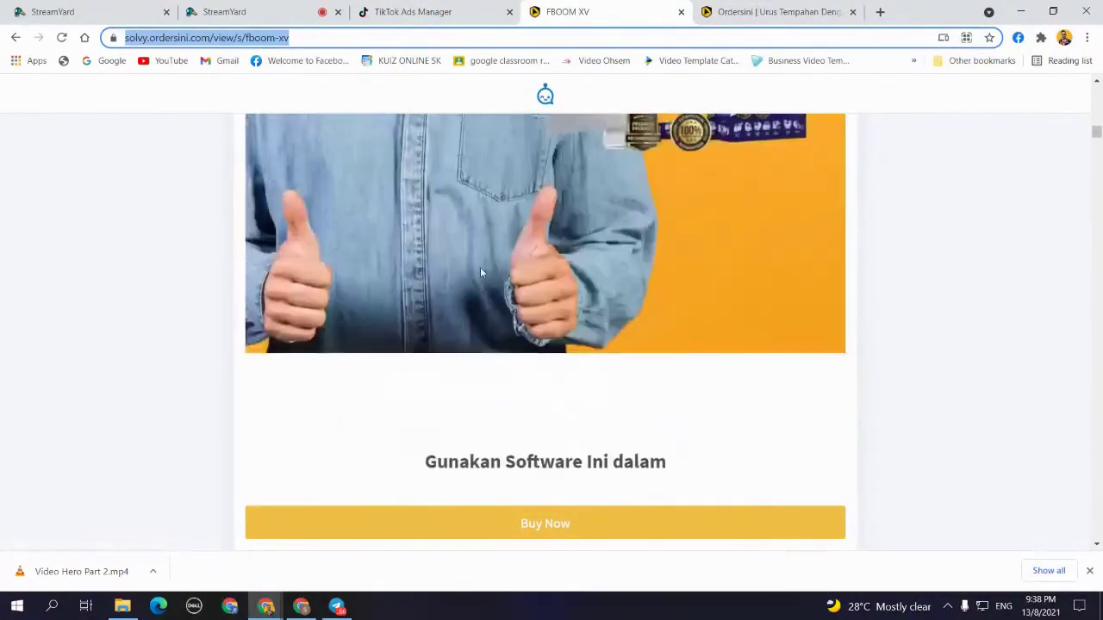
pyautogui.scroll(10, 481, 272)
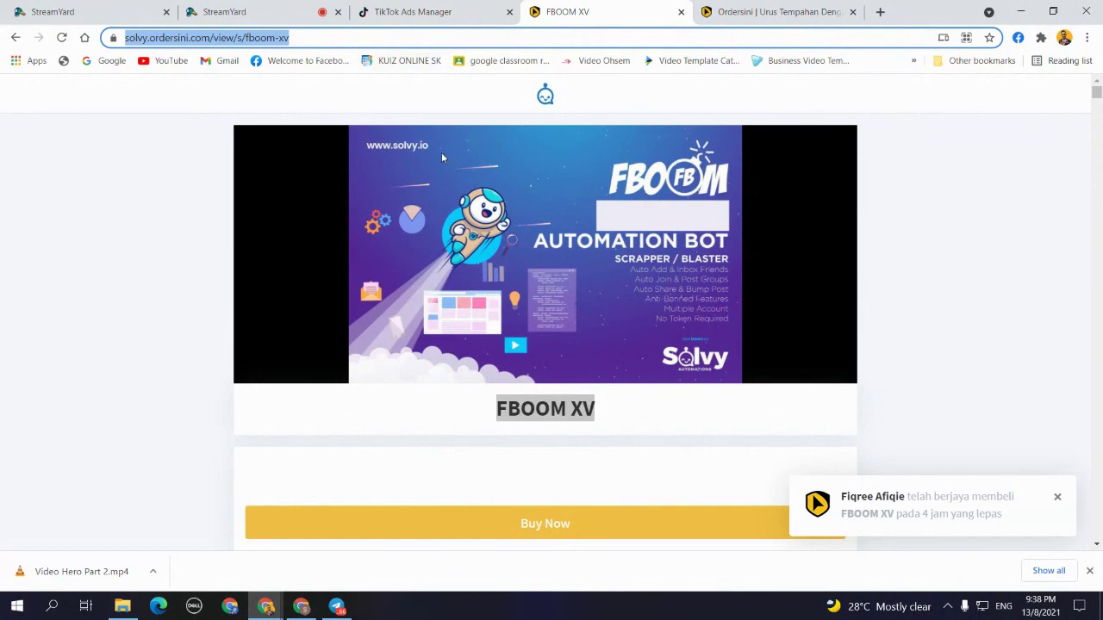
# Step: Look over the Ordersini homepage
pyautogui.click(776, 11)
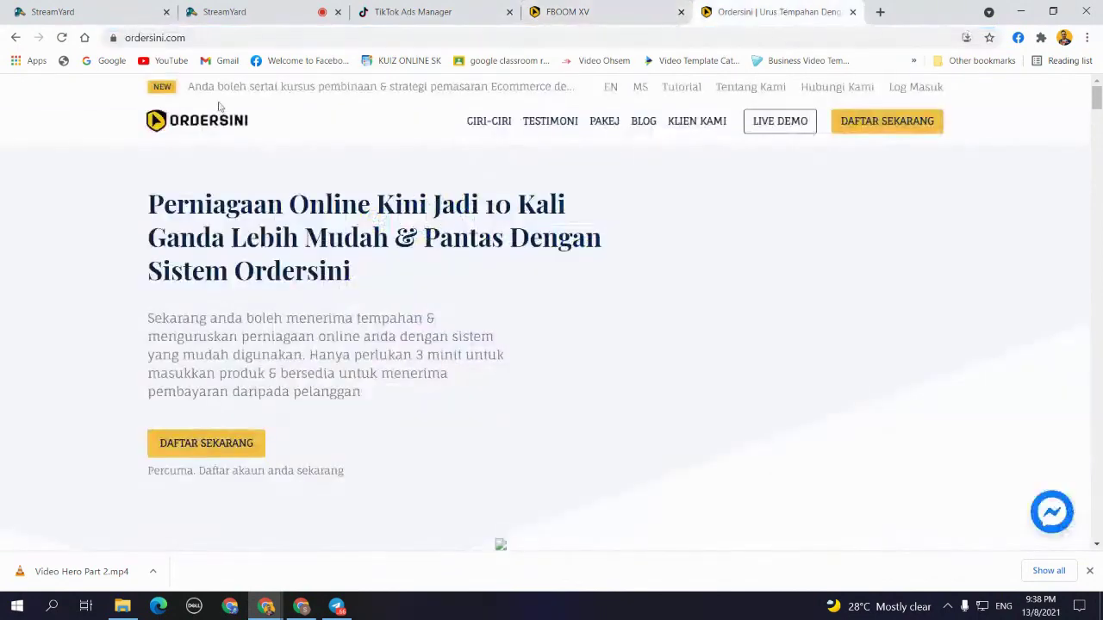
pyautogui.scroll(-9, 465, 250)
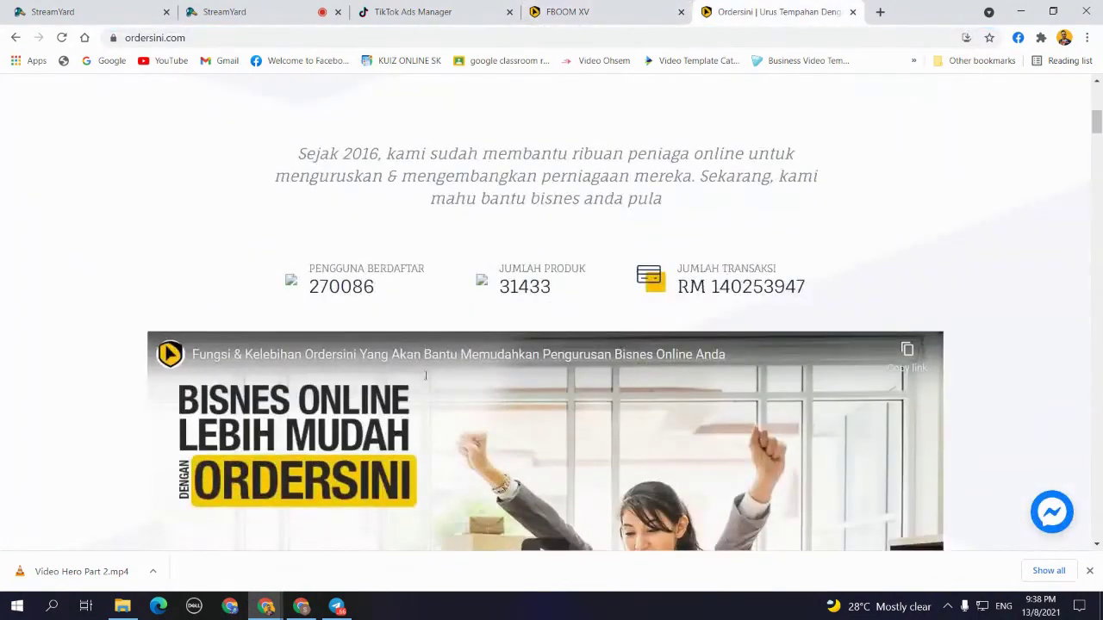
pyautogui.scroll(-8, 424, 375)
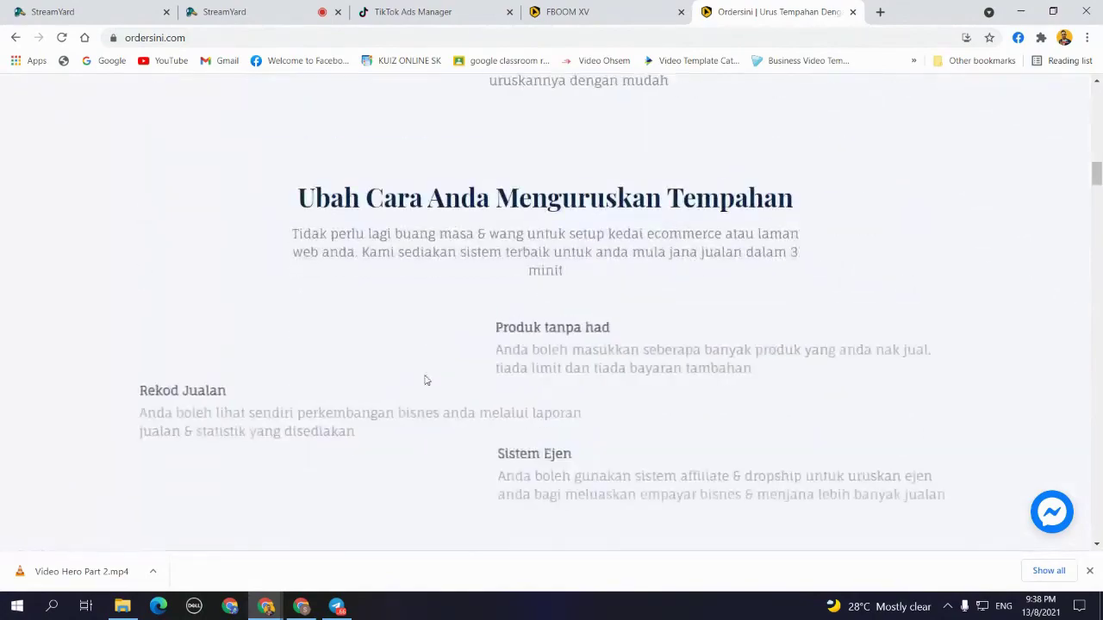
pyautogui.scroll(5, 425, 379)
pyautogui.scroll(10, 425, 380)
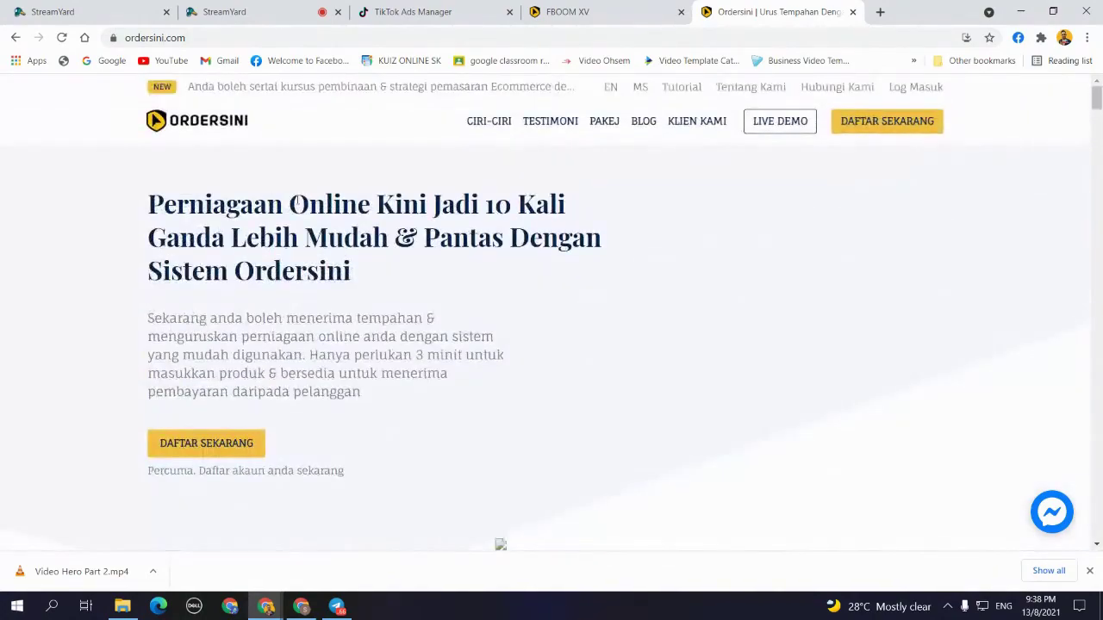
# Step: Return to the FBOOM XV sales page and scroll down it again
pyautogui.click(594, 11)
pyautogui.scroll(-8, 507, 264)
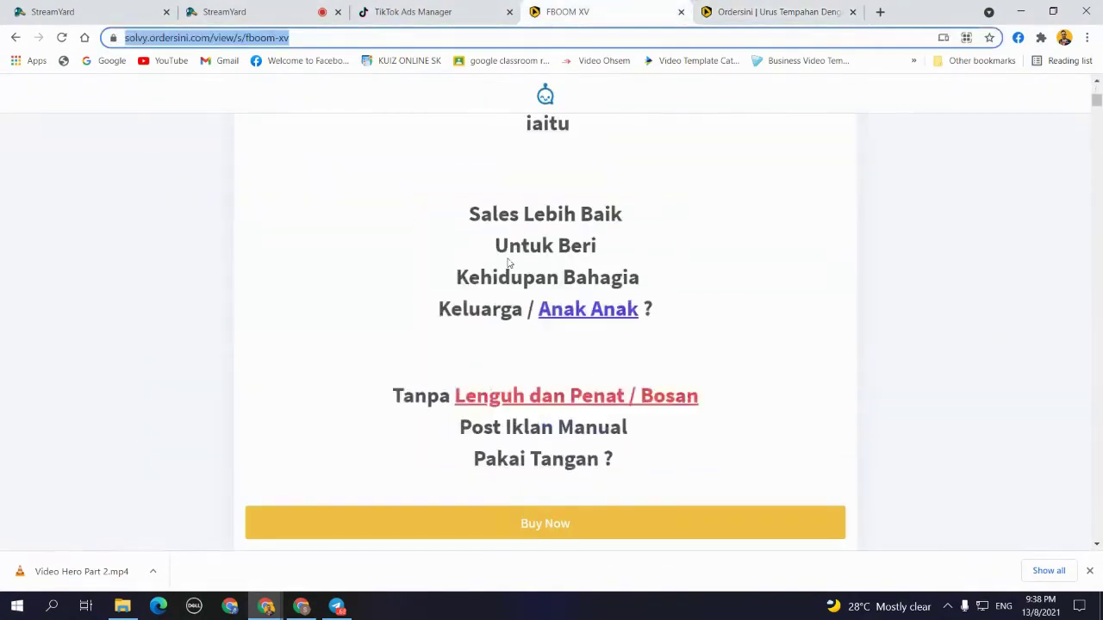
pyautogui.scroll(-10, 507, 263)
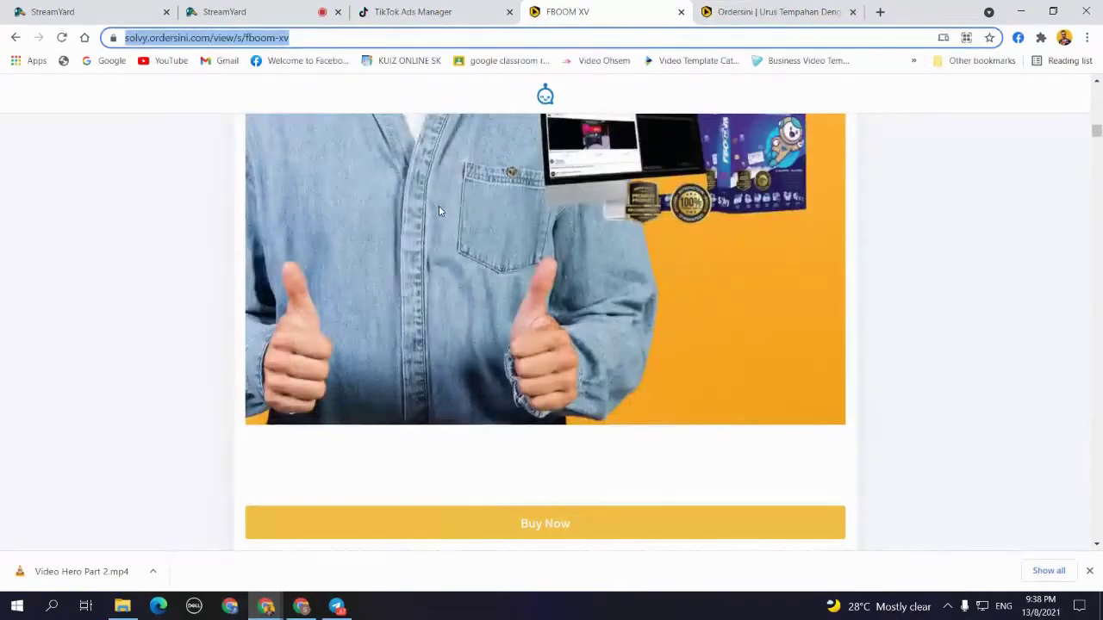
pyautogui.scroll(-3, 517, 172)
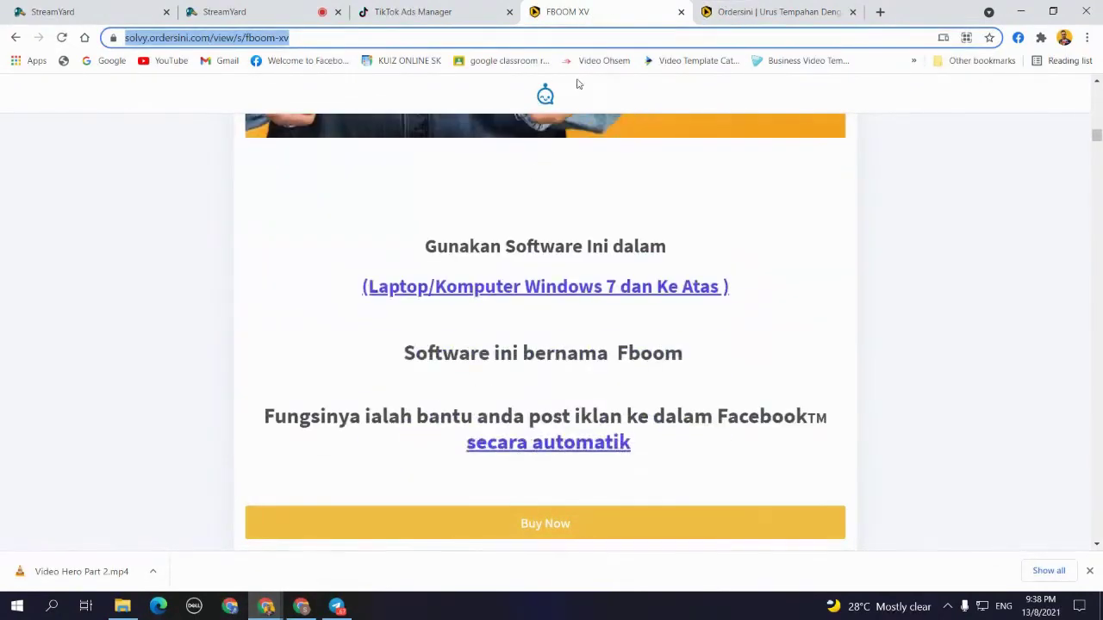
pyautogui.scroll(12, 556, 201)
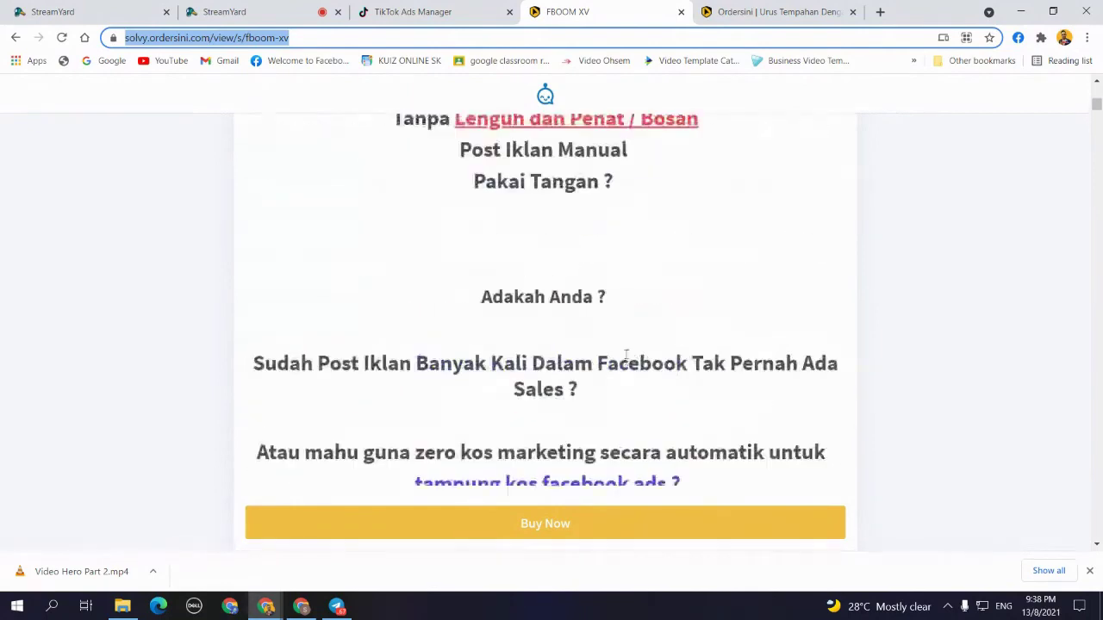
pyautogui.scroll(-8, 625, 354)
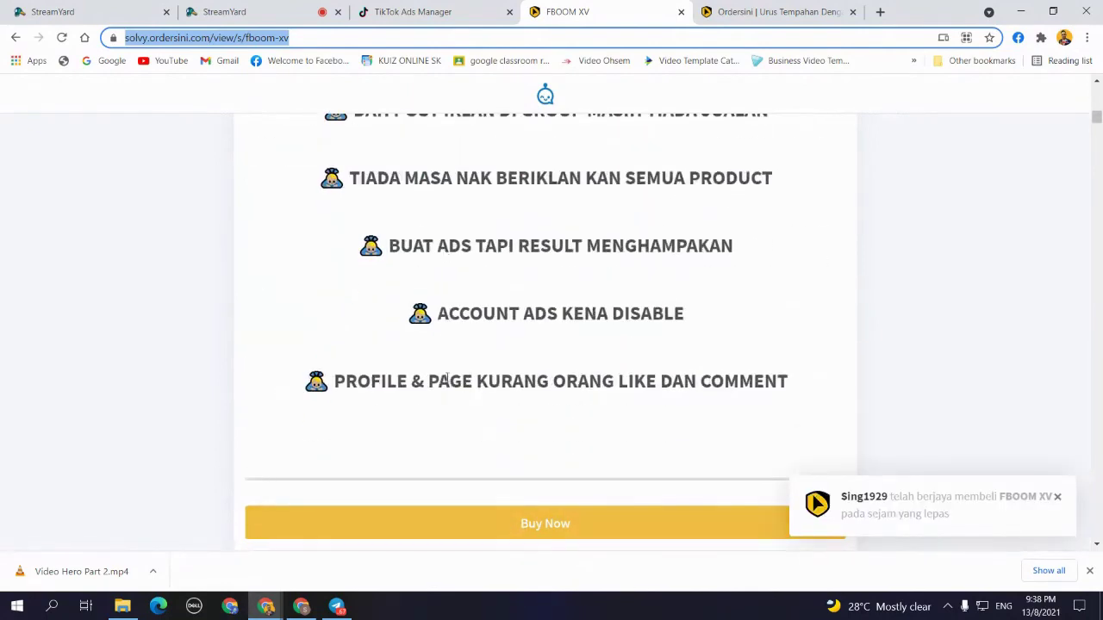
pyautogui.scroll(-5, 446, 382)
# Step: Open the FBOOM XV checkout, review its RM 249.00 order form, then return to TikTok Ads Manager
pyautogui.click(514, 520)
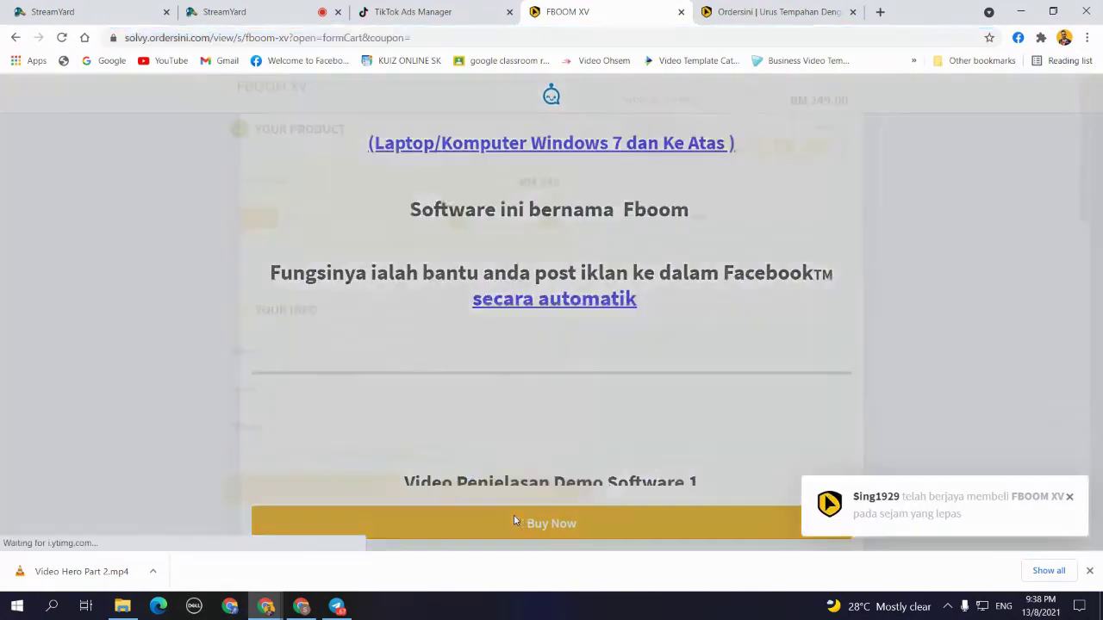
pyautogui.scroll(-4, 298, 308)
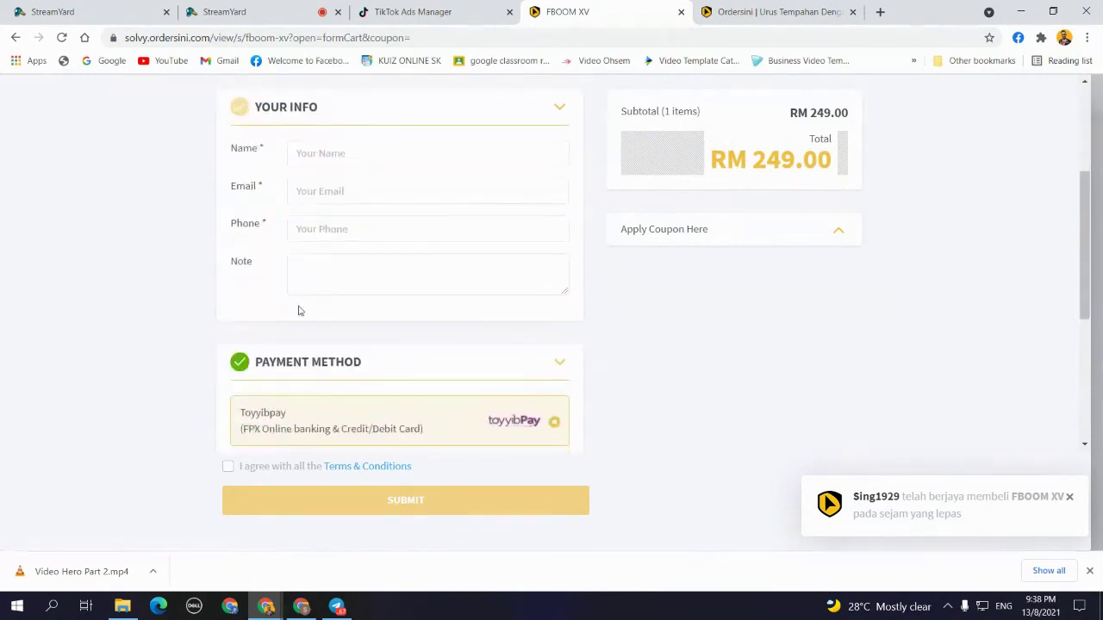
pyautogui.scroll(2, 293, 302)
pyautogui.scroll(2, 293, 306)
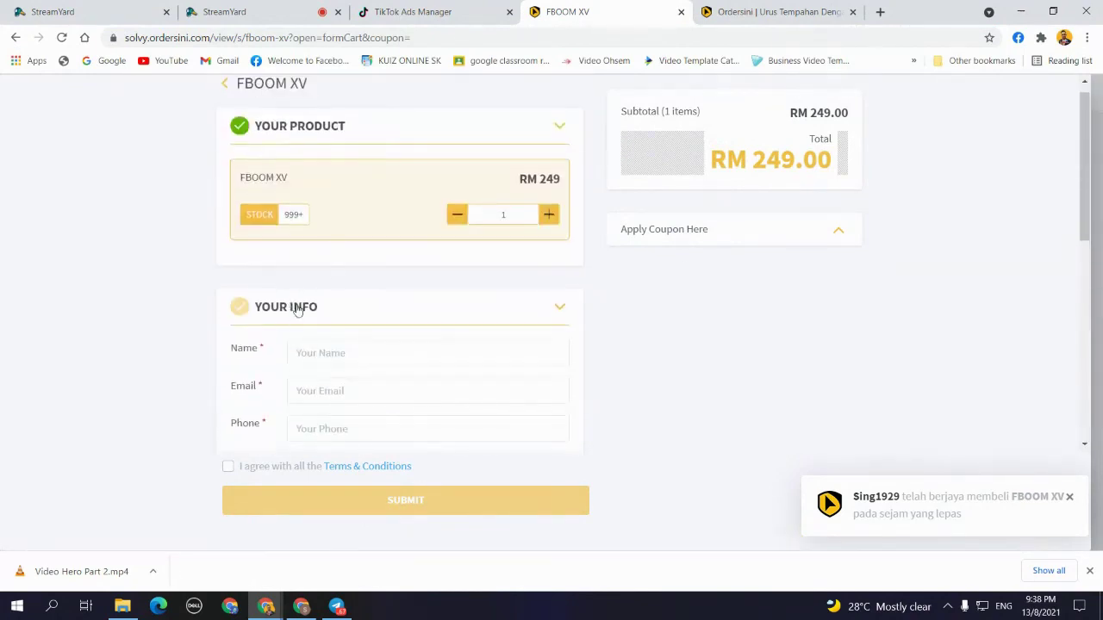
pyautogui.click(317, 355)
pyautogui.scroll(-2, 259, 327)
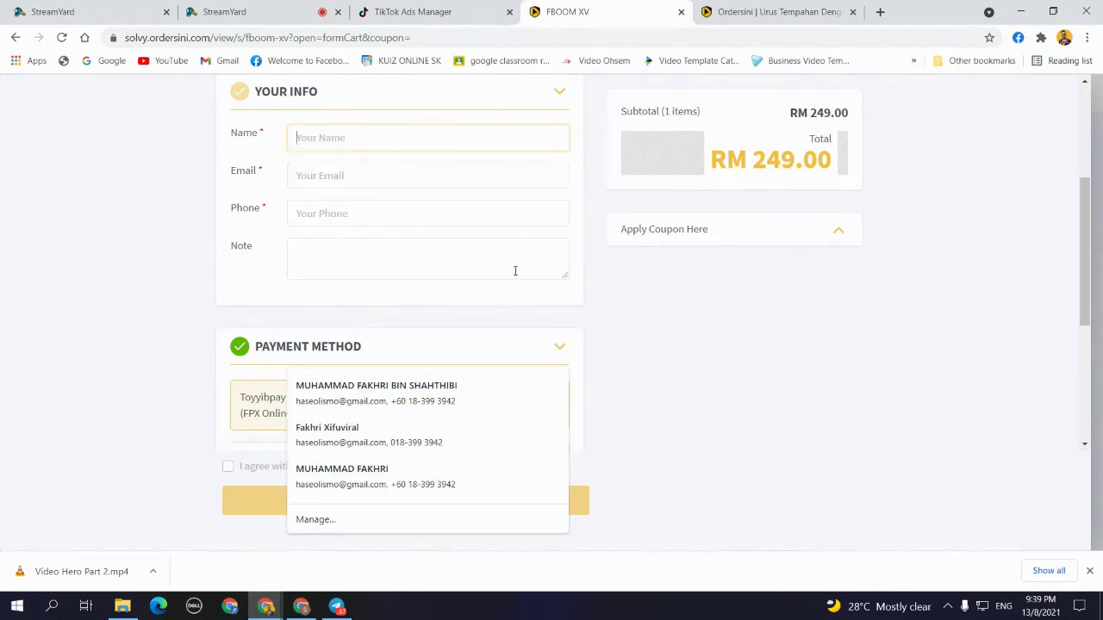
pyautogui.click(727, 359)
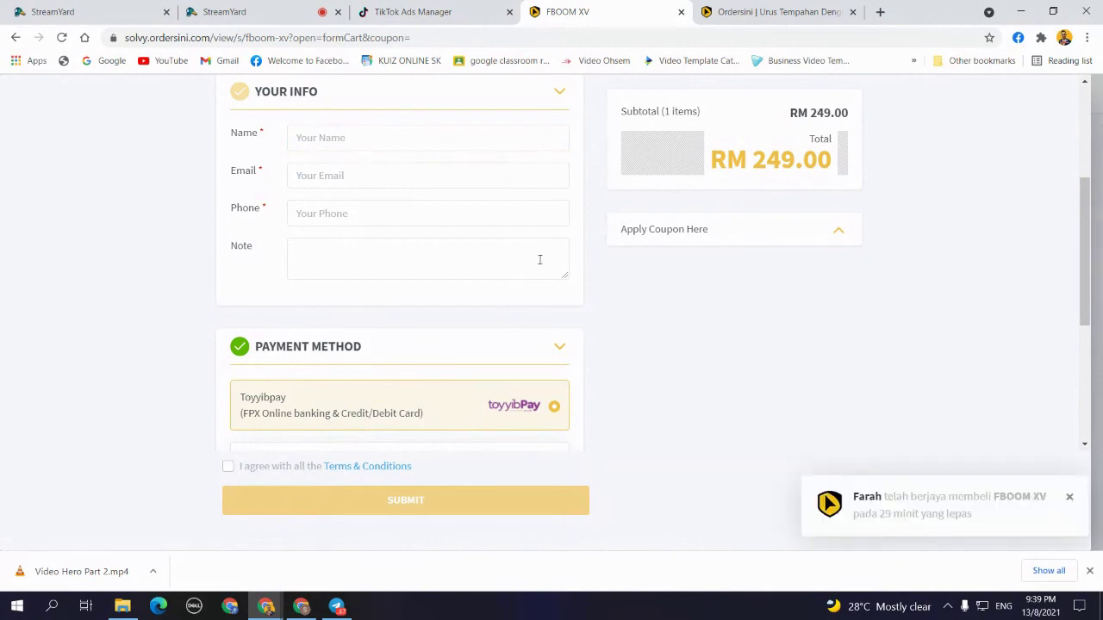
pyautogui.scroll(3, 539, 260)
pyautogui.click(413, 12)
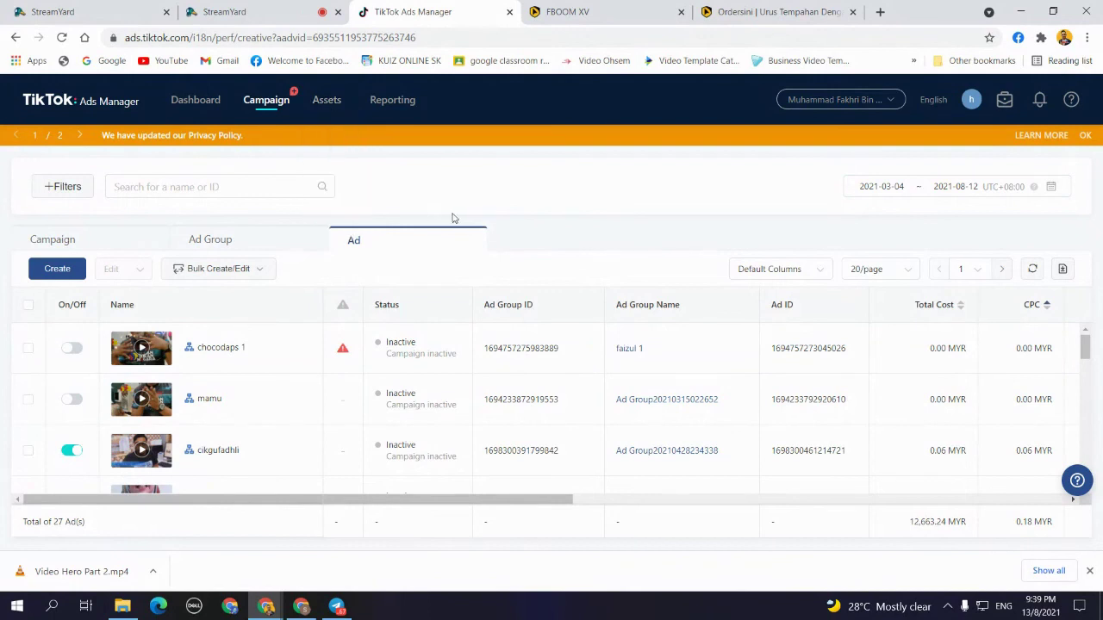
# Step: Switch the table to the Campaign view and scroll through the 27 campaigns
pyautogui.moveTo(352, 130)
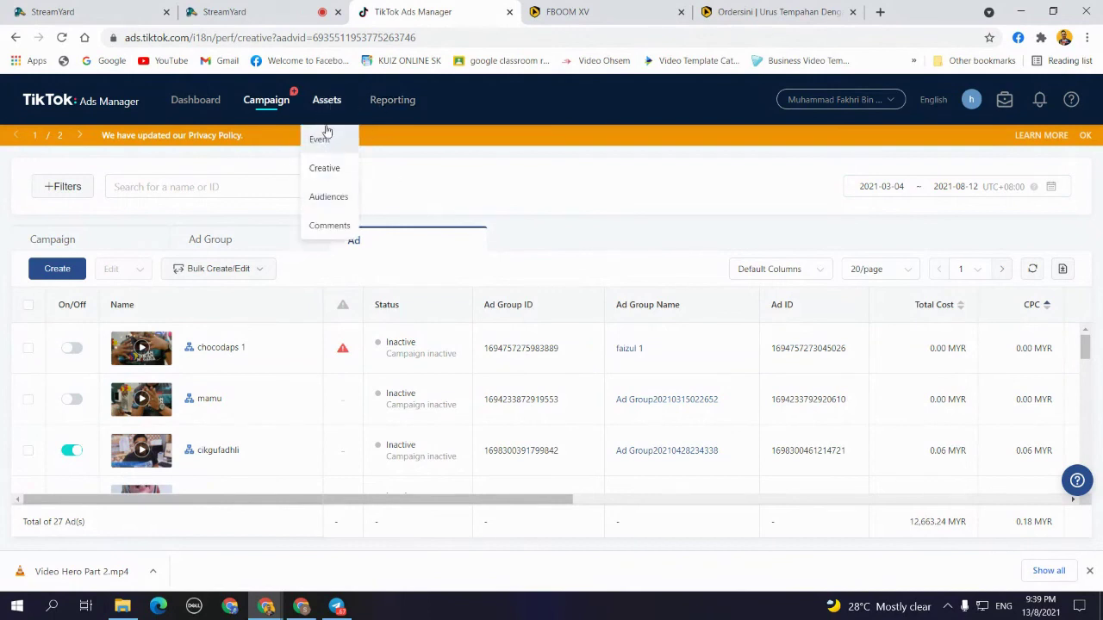
pyautogui.click(122, 242)
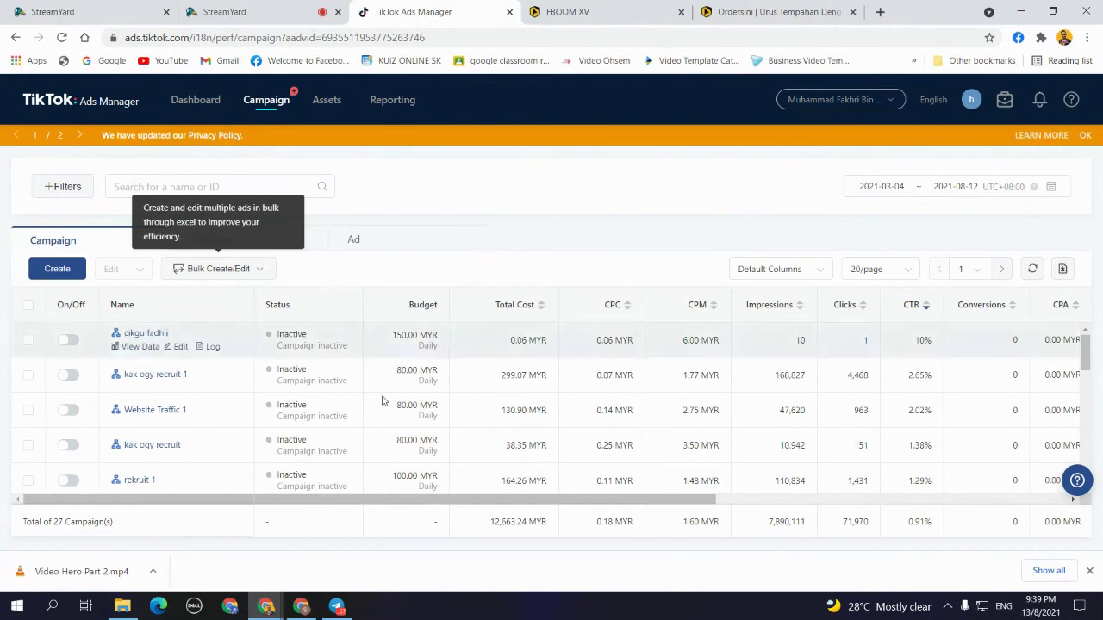
pyautogui.scroll(-2, 387, 405)
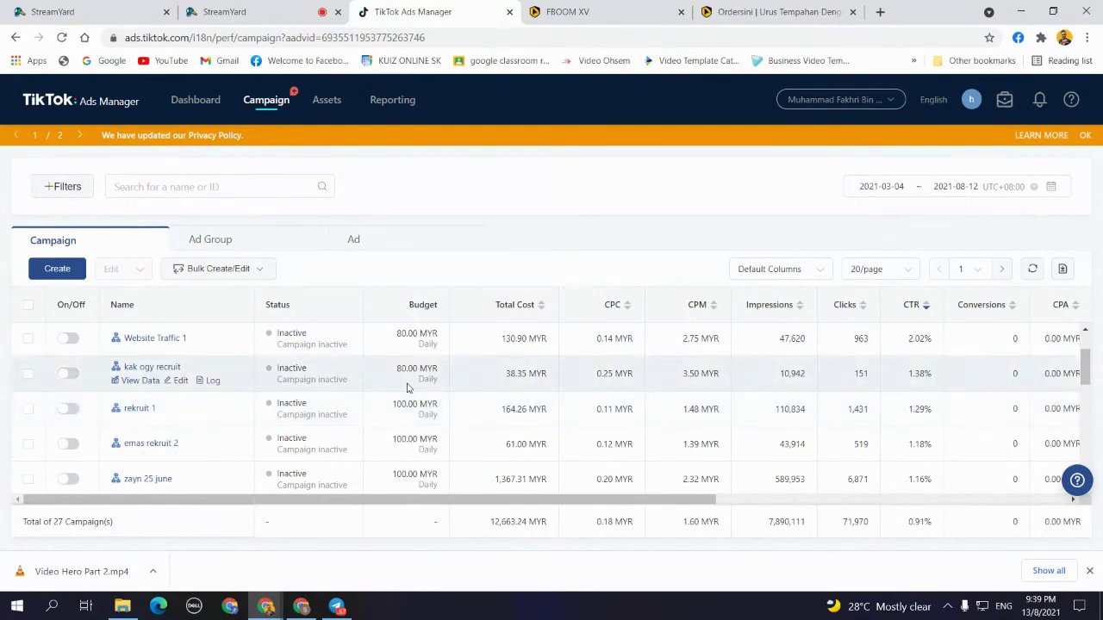
pyautogui.scroll(-3, 409, 388)
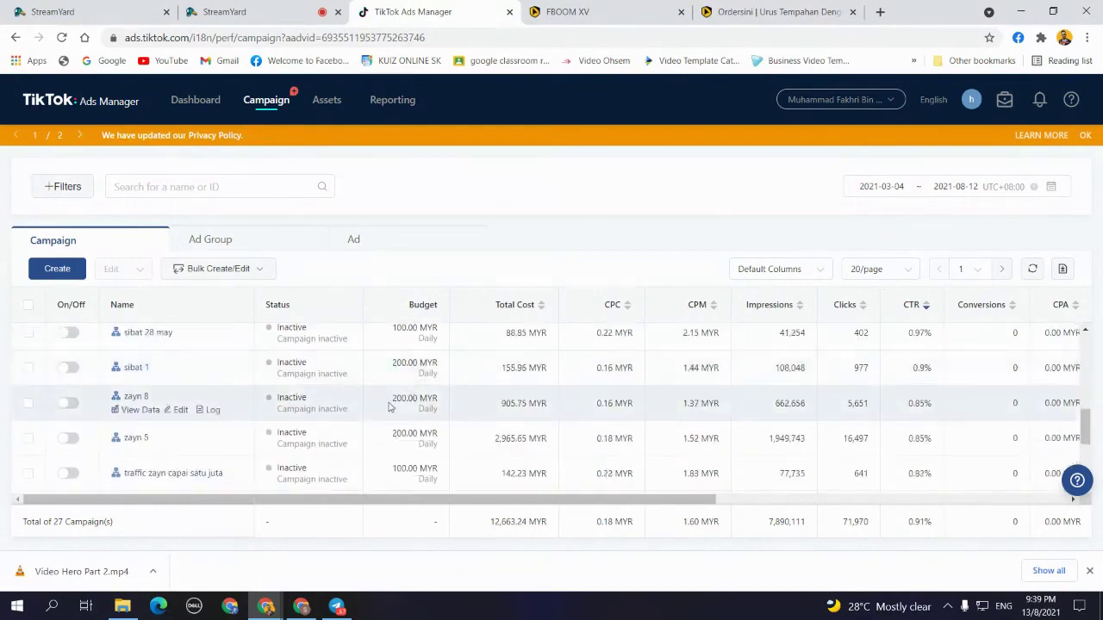
# Step: Highlight zayn 5's daily budget and the 12,663.24 MYR total cost in the footer
pyautogui.moveTo(391, 402); pyautogui.dragTo(453, 403)
pyautogui.moveTo(418, 444); pyautogui.dragTo(449, 443)
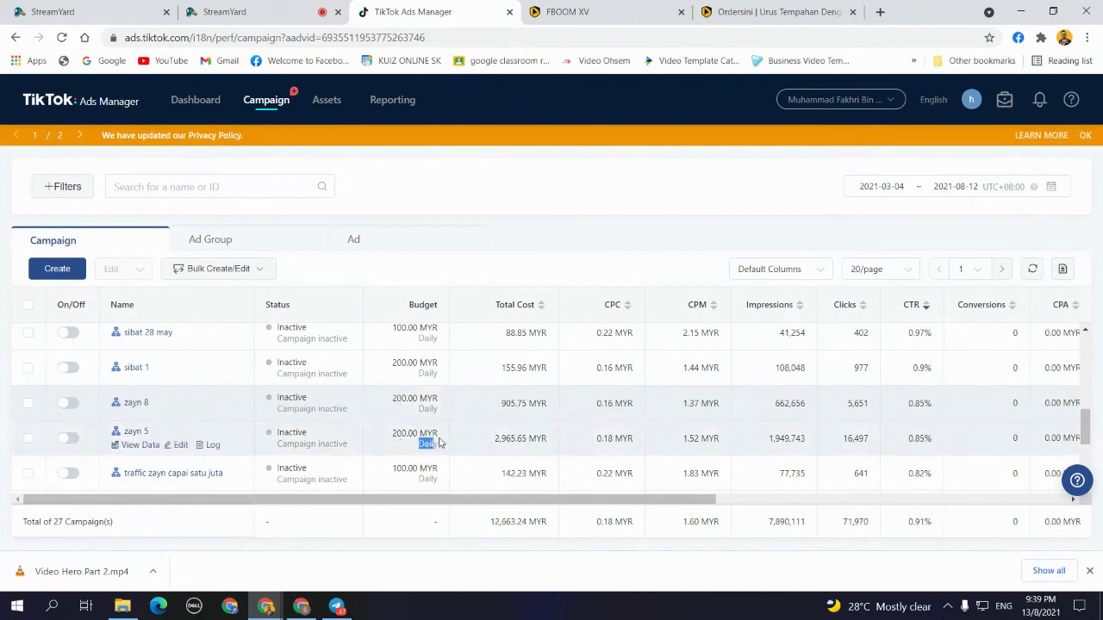
pyautogui.scroll(-1, 449, 443)
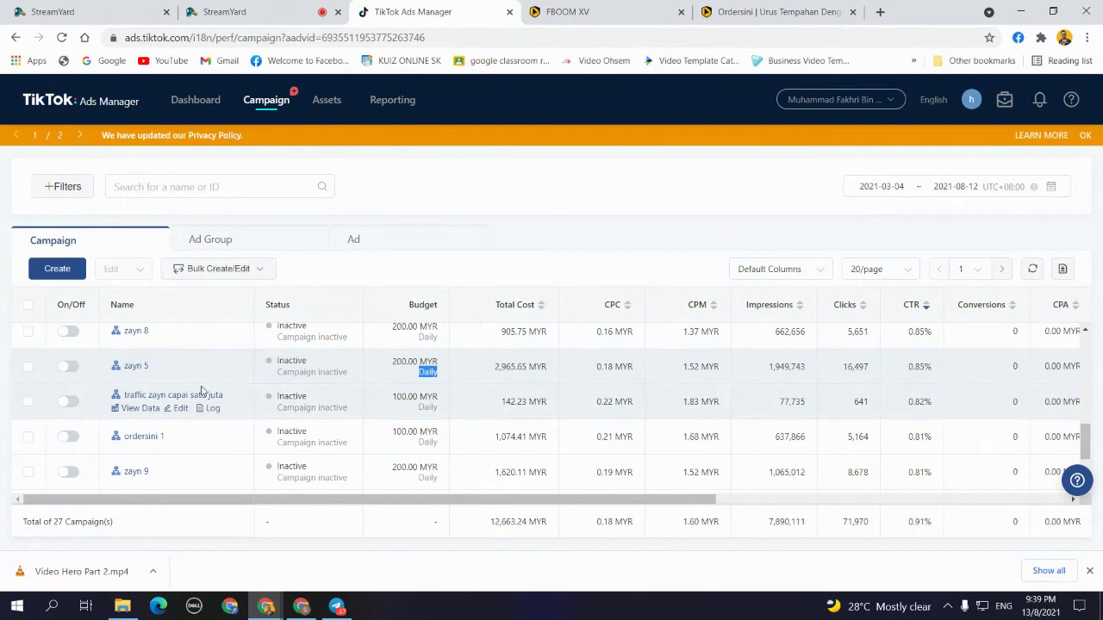
pyautogui.scroll(3, 446, 371)
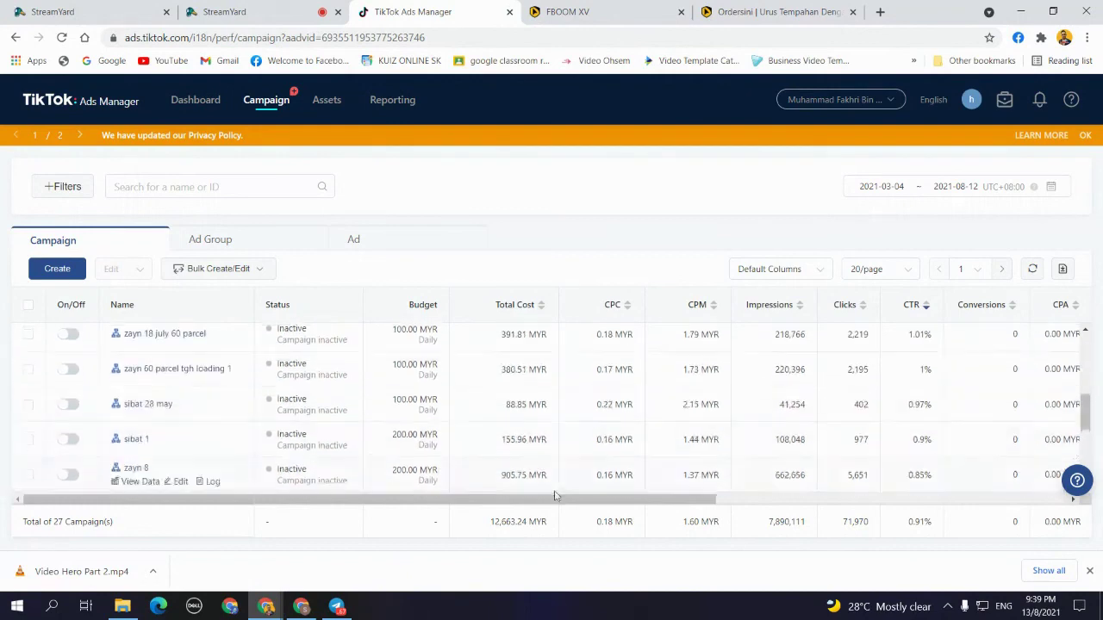
pyautogui.moveTo(489, 521); pyautogui.dragTo(551, 524)
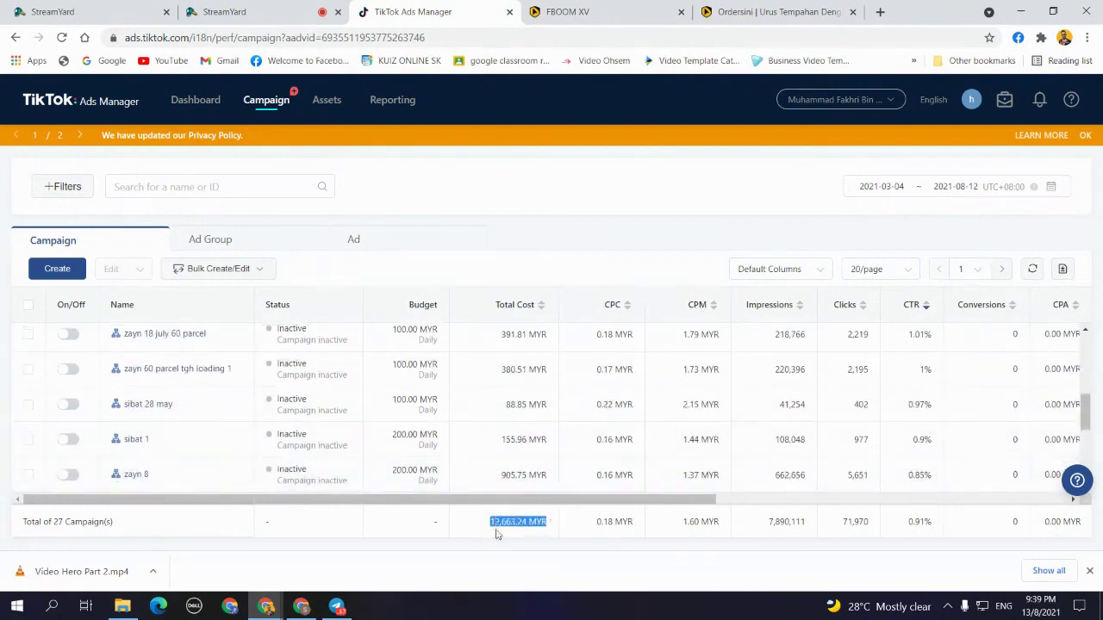
pyautogui.moveTo(482, 529); pyautogui.dragTo(520, 526)
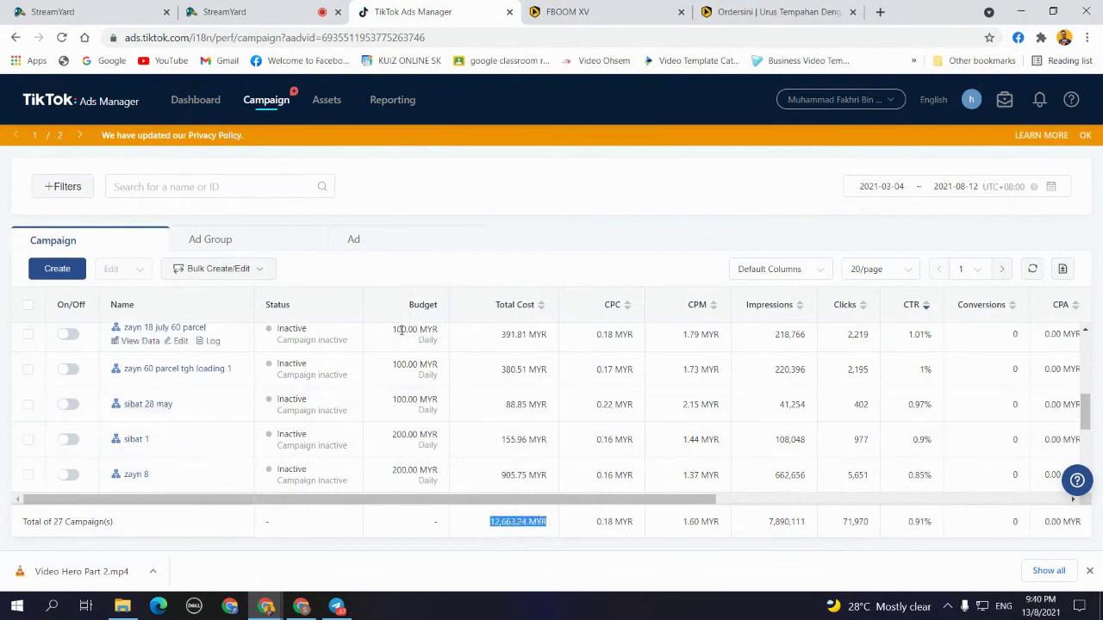
pyautogui.scroll(-3, 401, 366)
pyautogui.scroll(10, 400, 366)
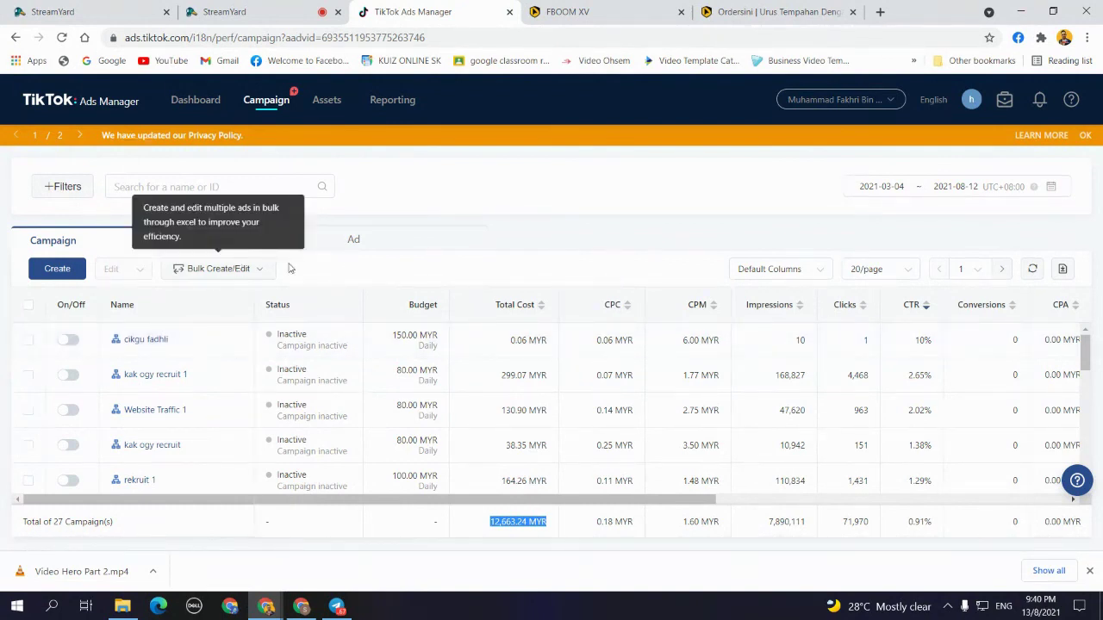
# Step: Switch to the Ad view and review the 27 ads, led by chocodaps 1 with its rejection warning
pyautogui.click(384, 243)
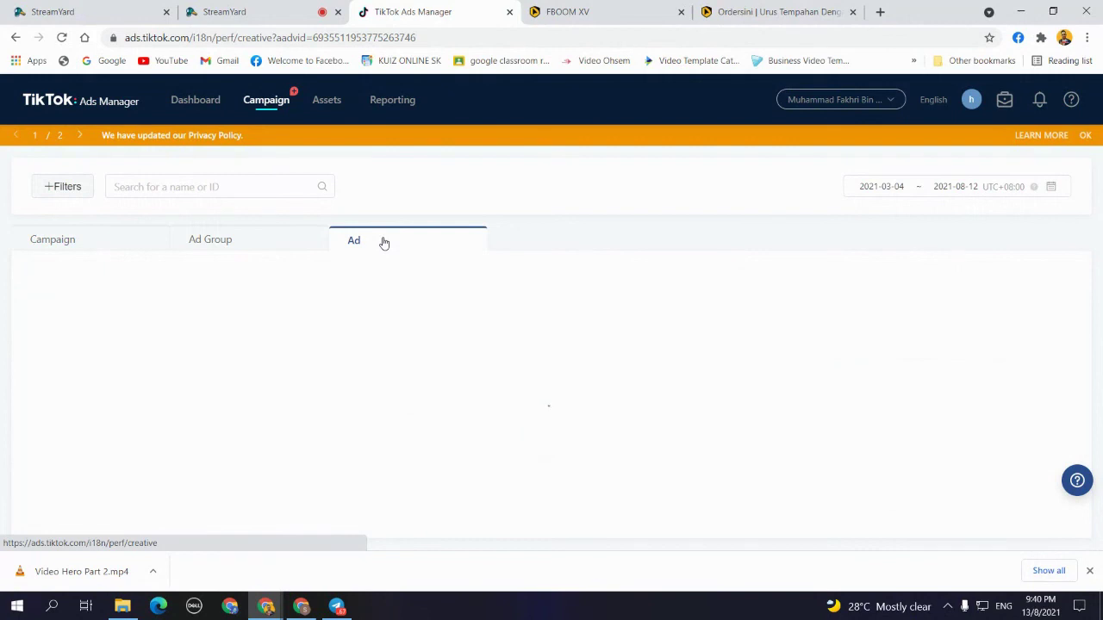
pyautogui.moveTo(343, 351)
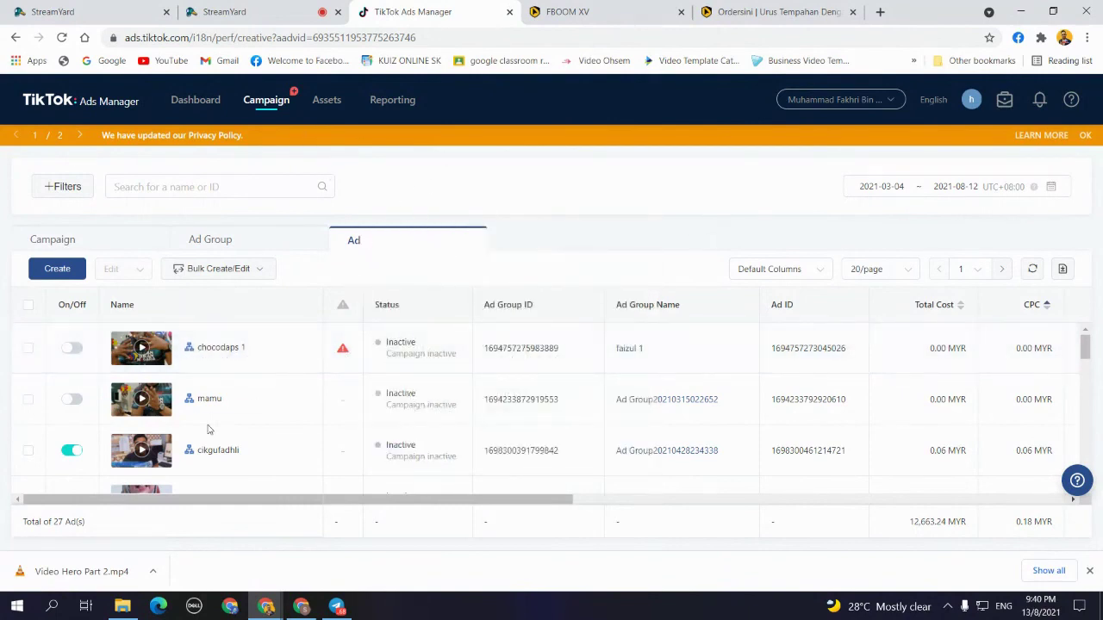
pyautogui.scroll(-8, 354, 384)
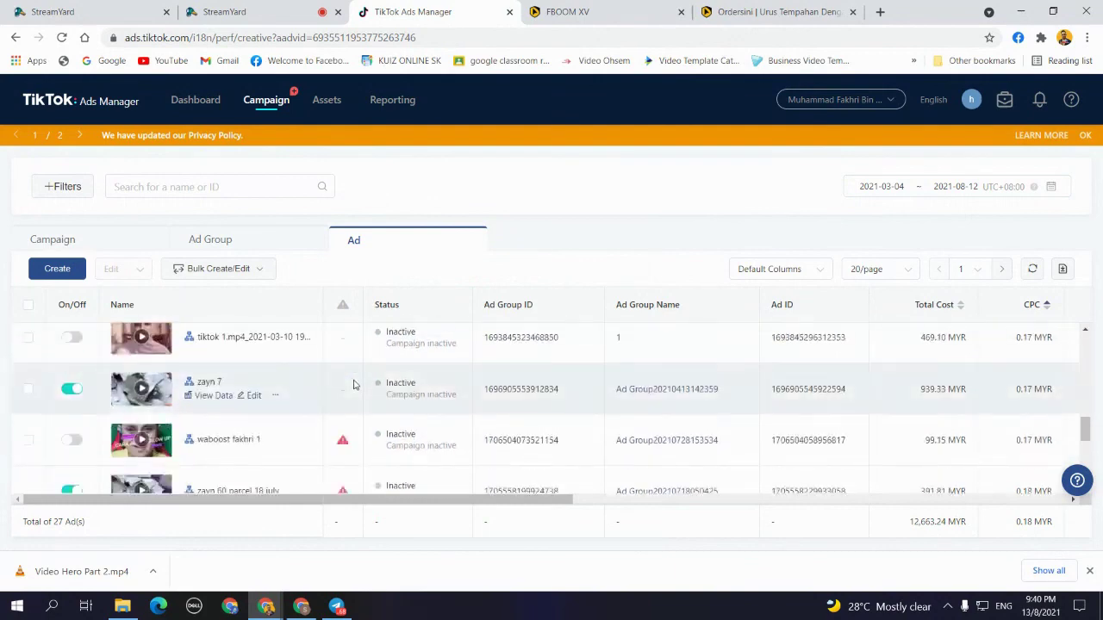
pyautogui.scroll(8, 353, 384)
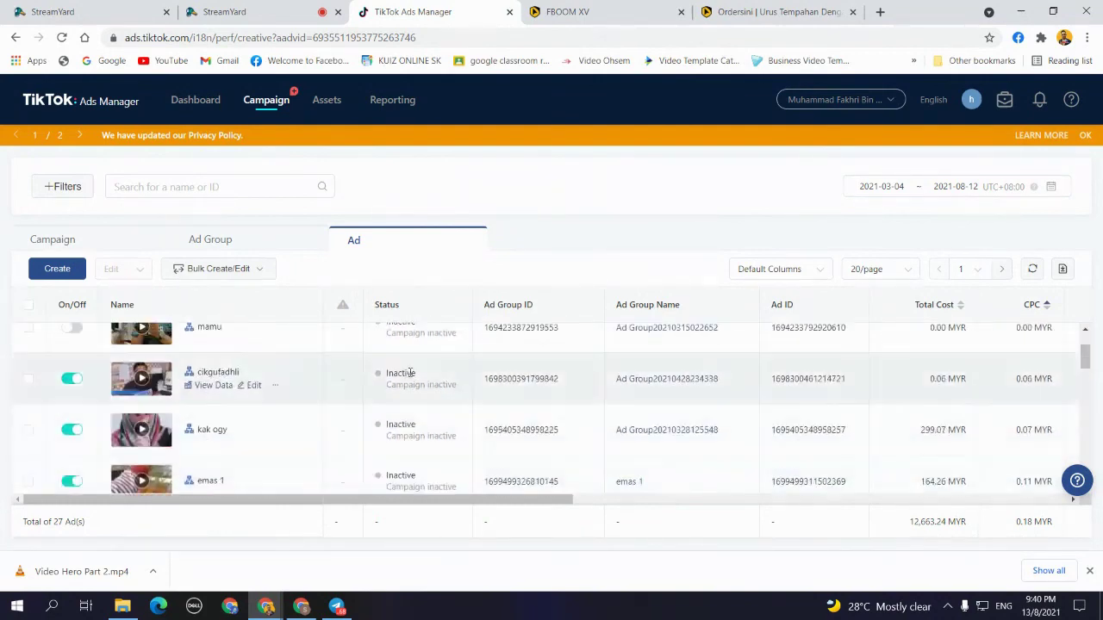
pyautogui.moveTo(1071, 100)
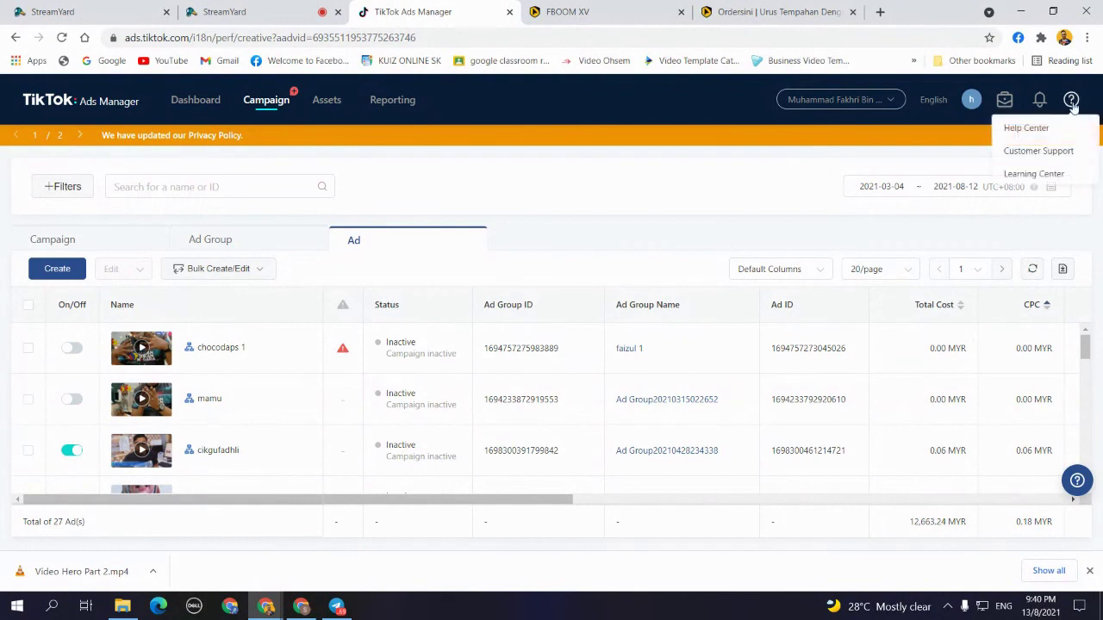
pyautogui.click(1044, 128)
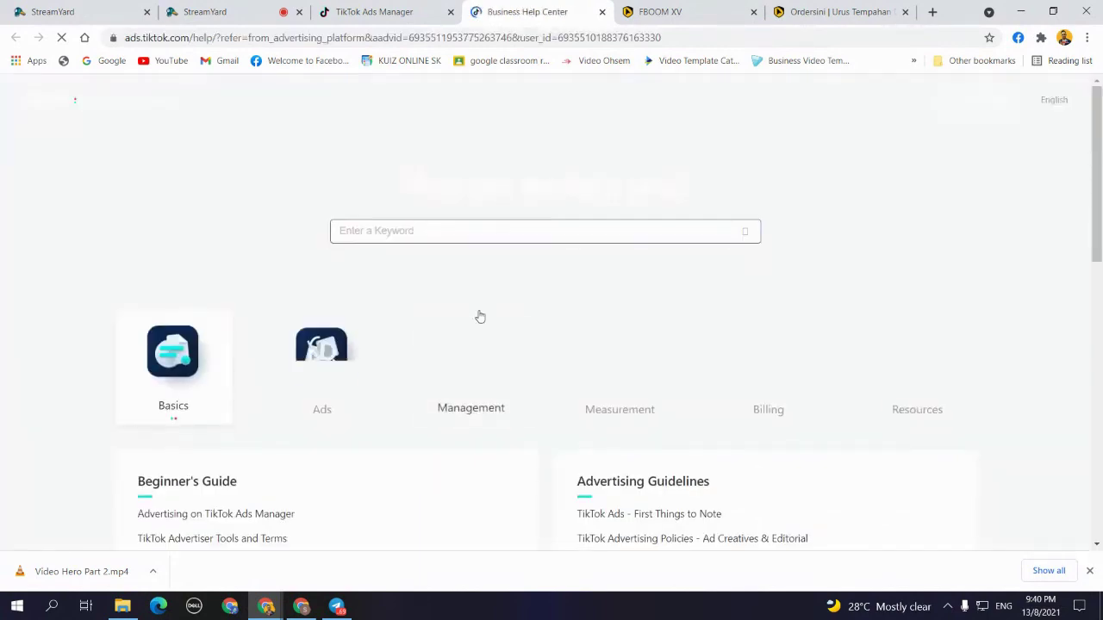
pyautogui.scroll(-6, 497, 408)
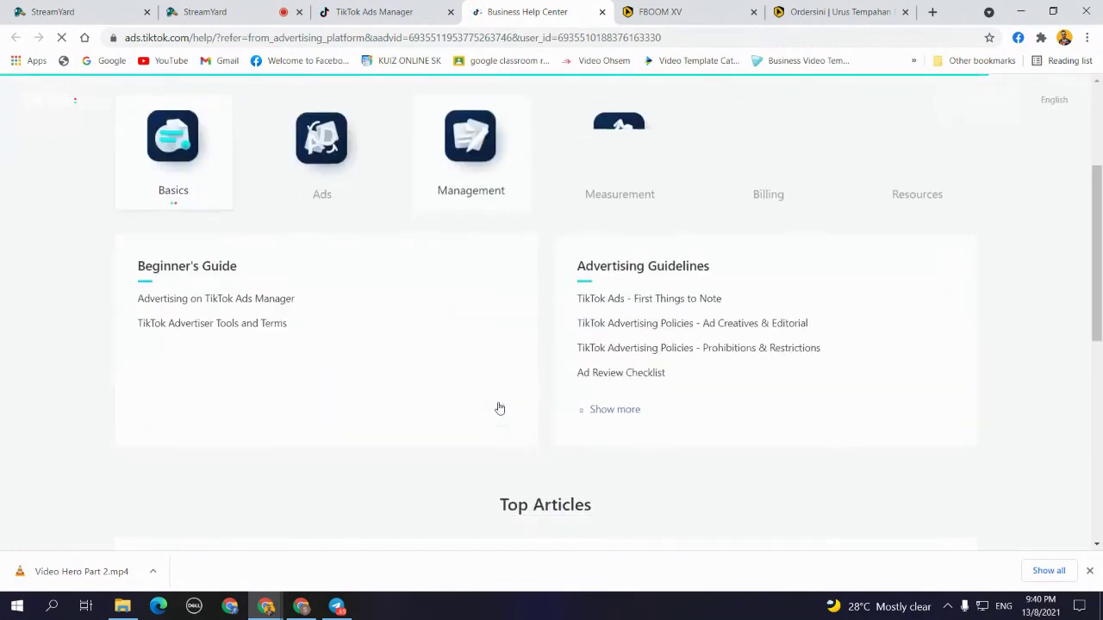
pyautogui.scroll(-3, 498, 408)
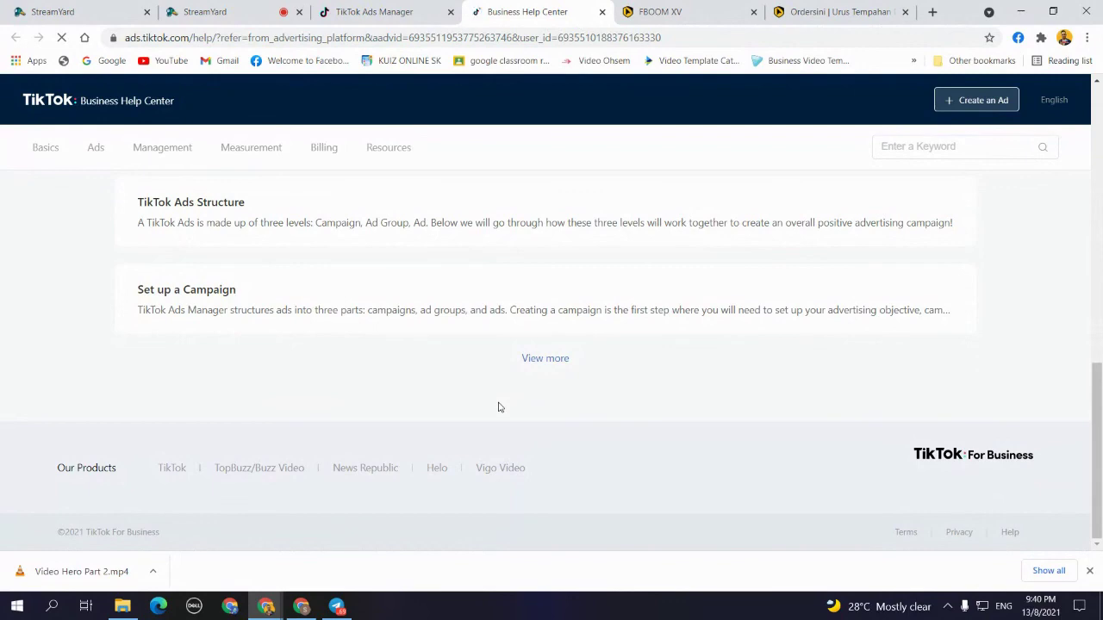
pyautogui.scroll(10, 497, 407)
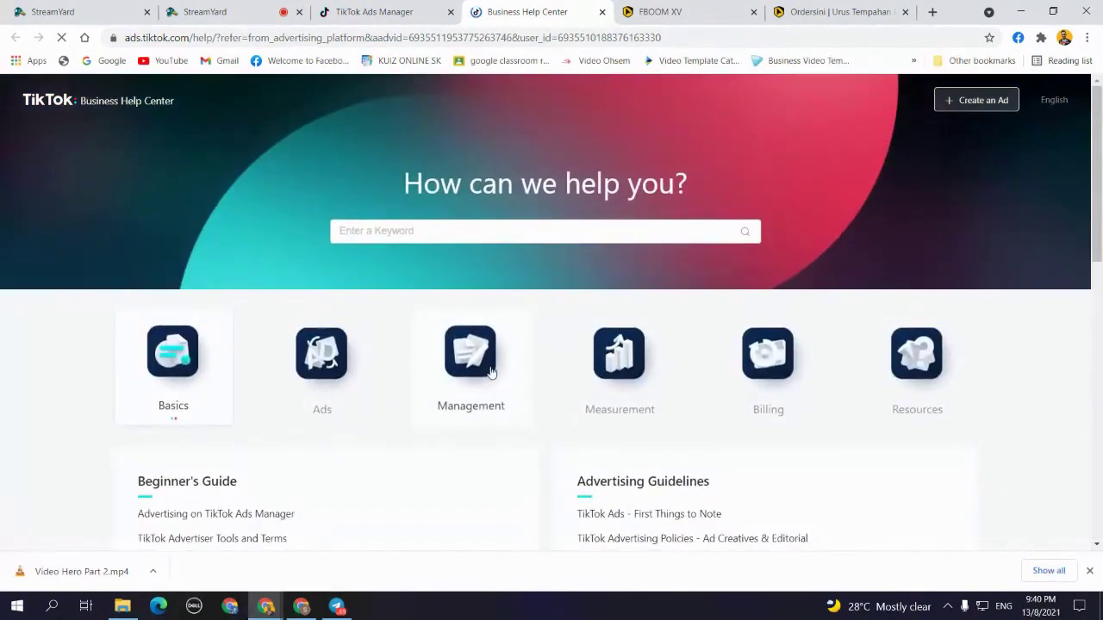
pyautogui.click(404, 11)
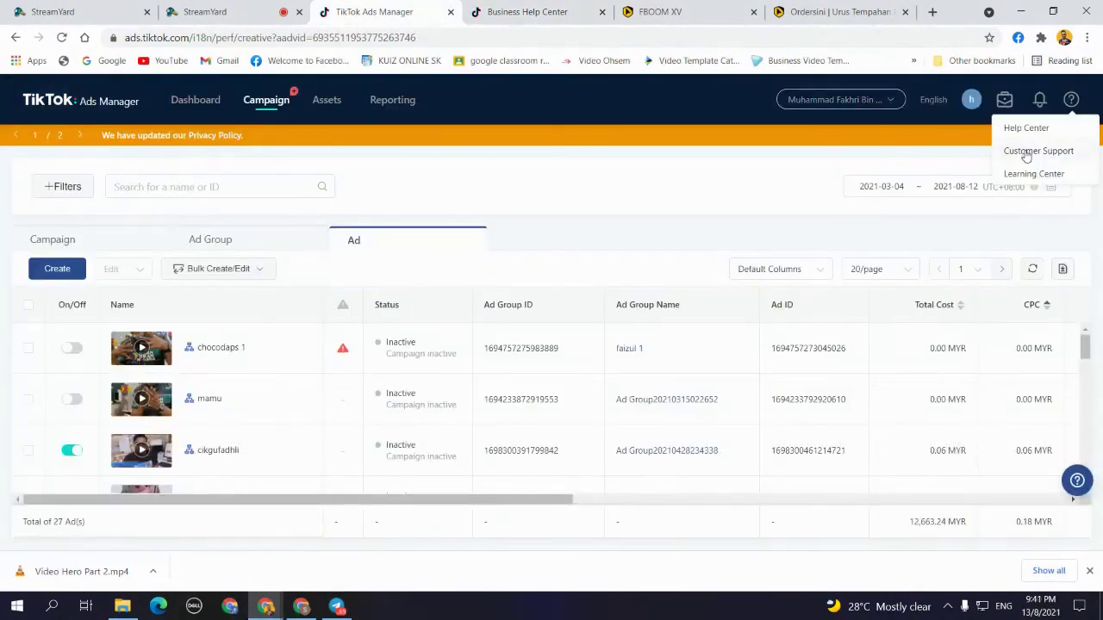
pyautogui.click(602, 12)
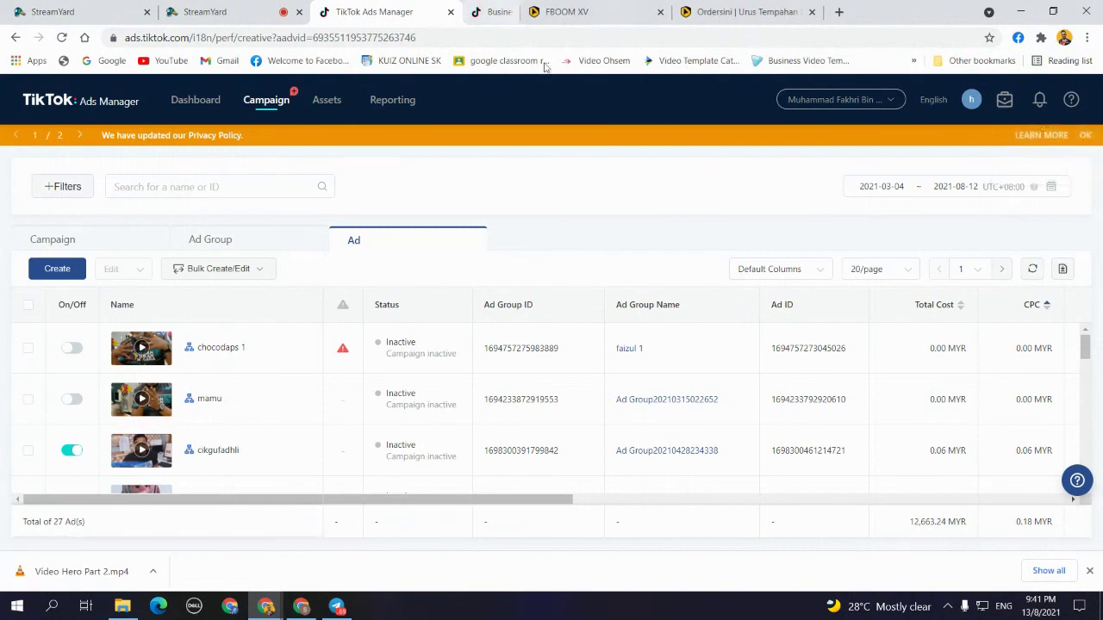
pyautogui.moveTo(1071, 101)
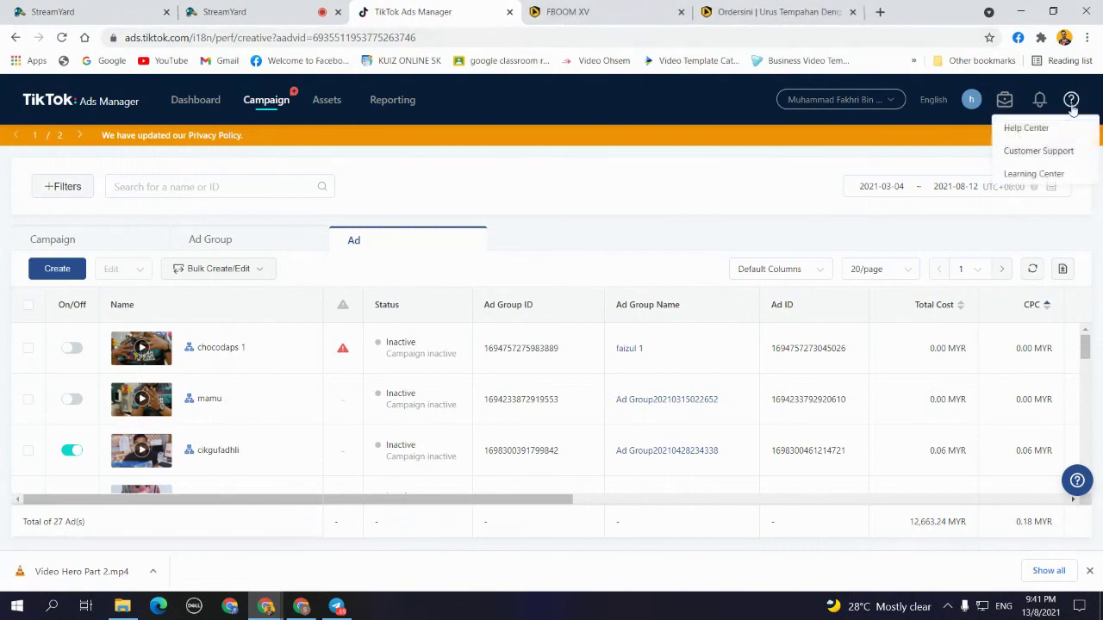
# Step: From the help menu, open Customer Support and choose Account Review > Disapproval reason unclear
pyautogui.click(1047, 151)
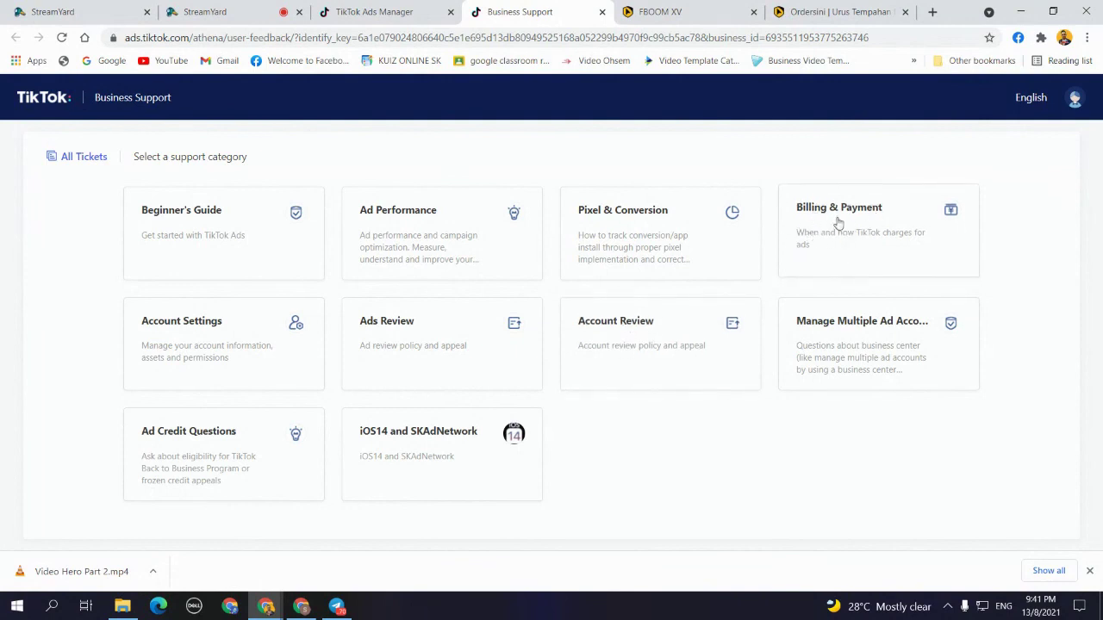
pyautogui.click(652, 335)
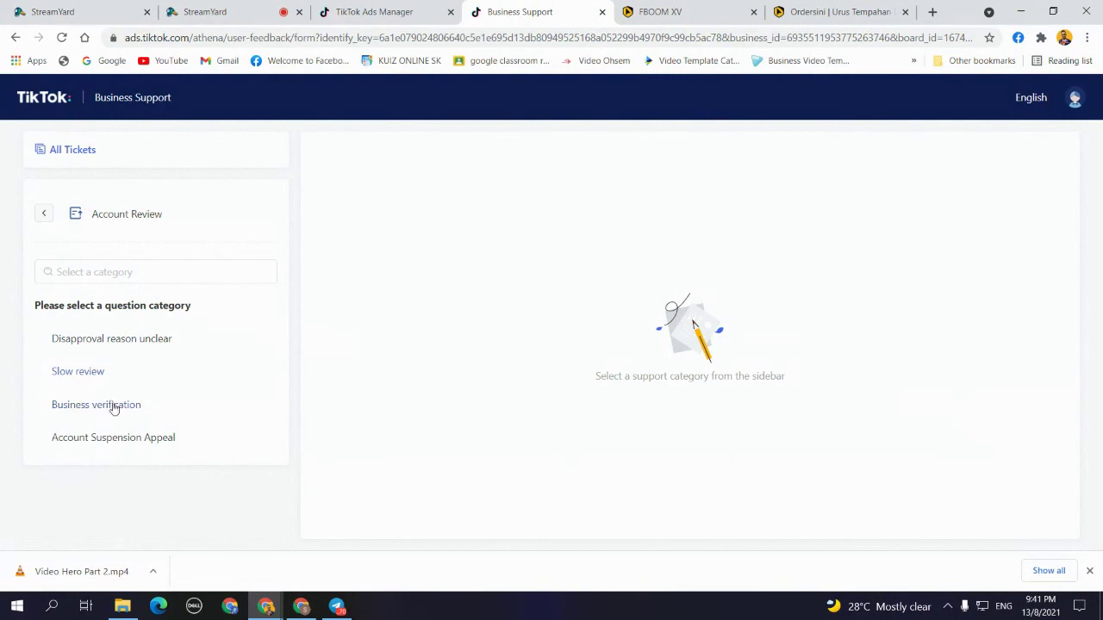
pyautogui.click(111, 345)
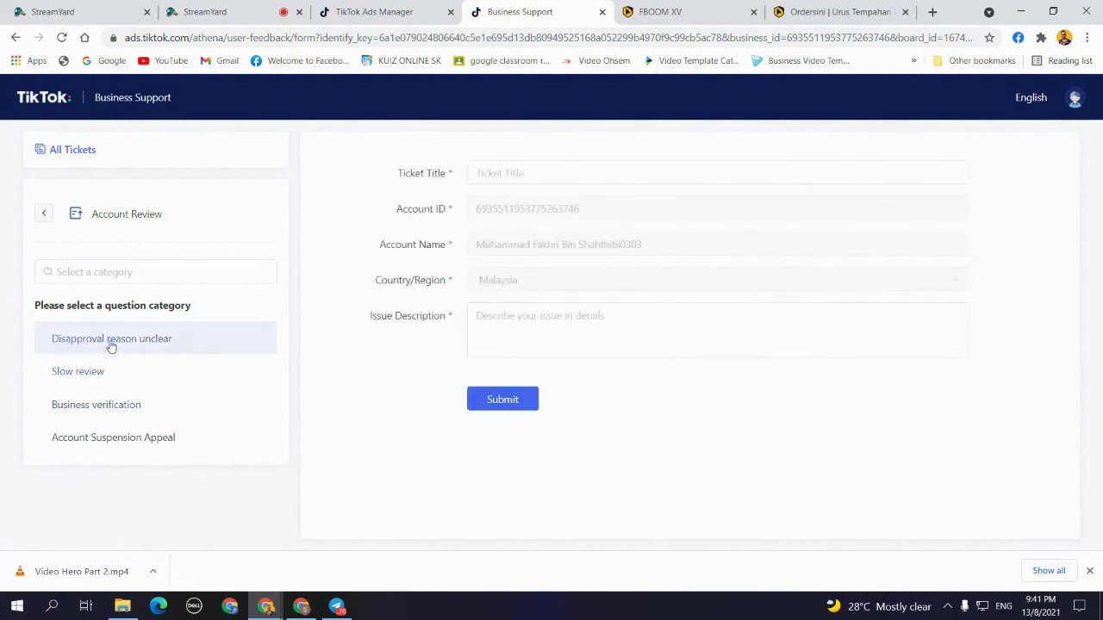
# Step: Focus the ticket form's Ticket Title and Issue Description fields
pyautogui.click(512, 165)
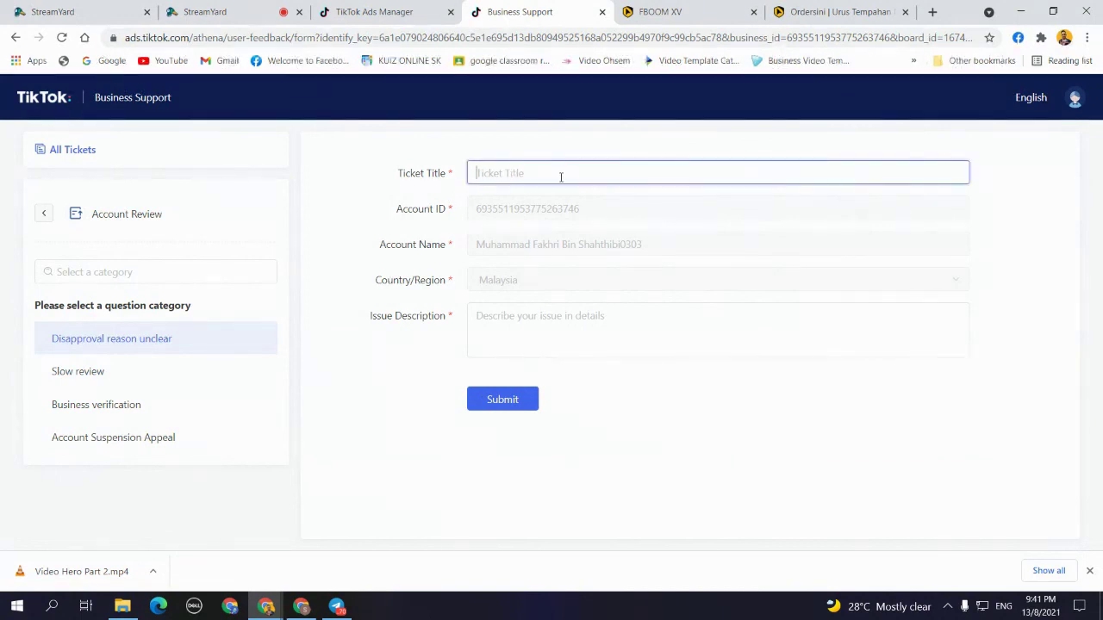
pyautogui.click(505, 340)
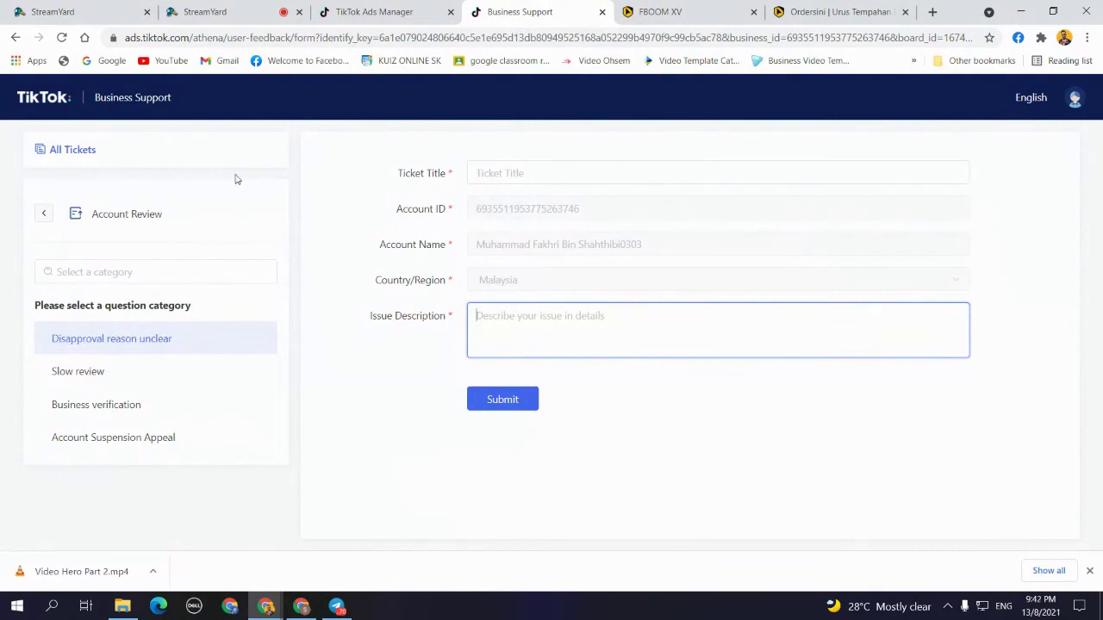
pyautogui.click(32, 108)
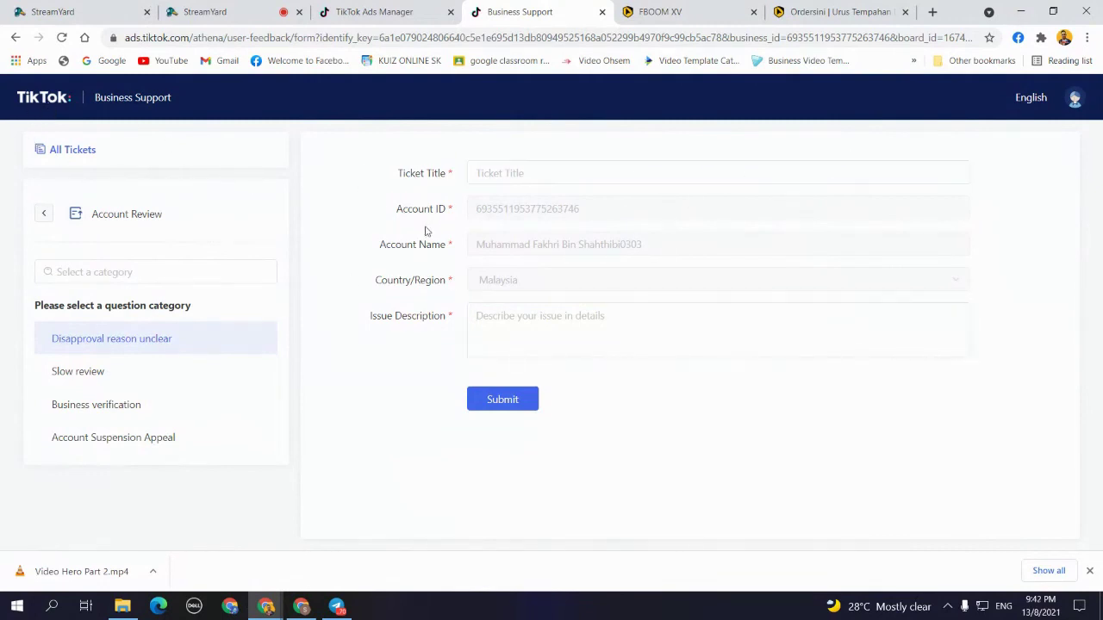
# Step: Close the Business Support tab, scan the ads table, and switch to the StreamYard studio tab
pyautogui.click(602, 12)
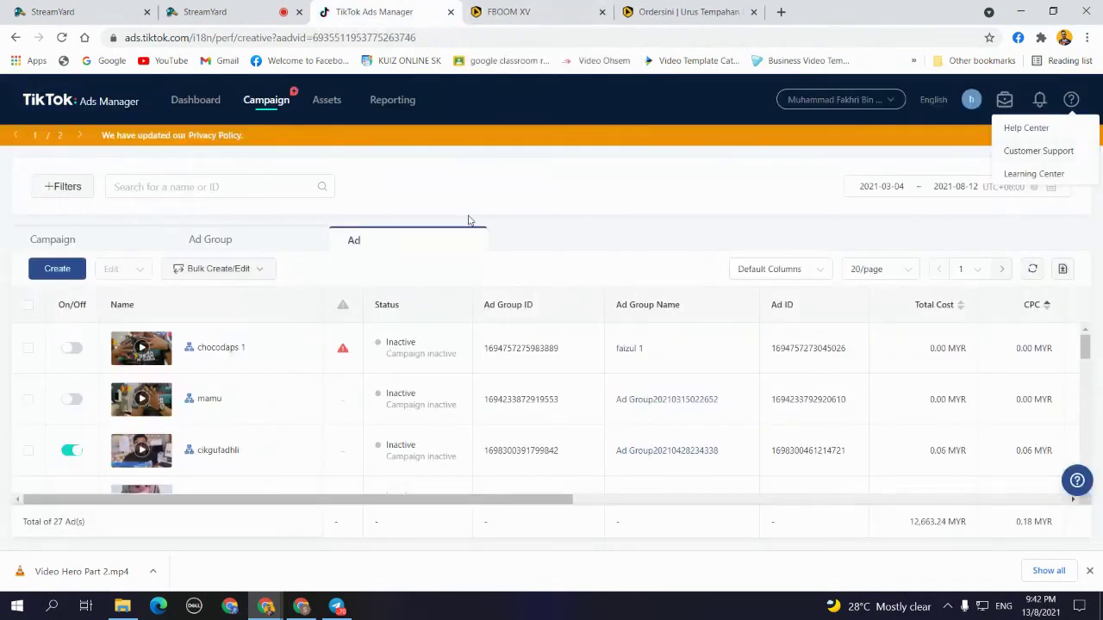
pyautogui.scroll(-15, 258, 448)
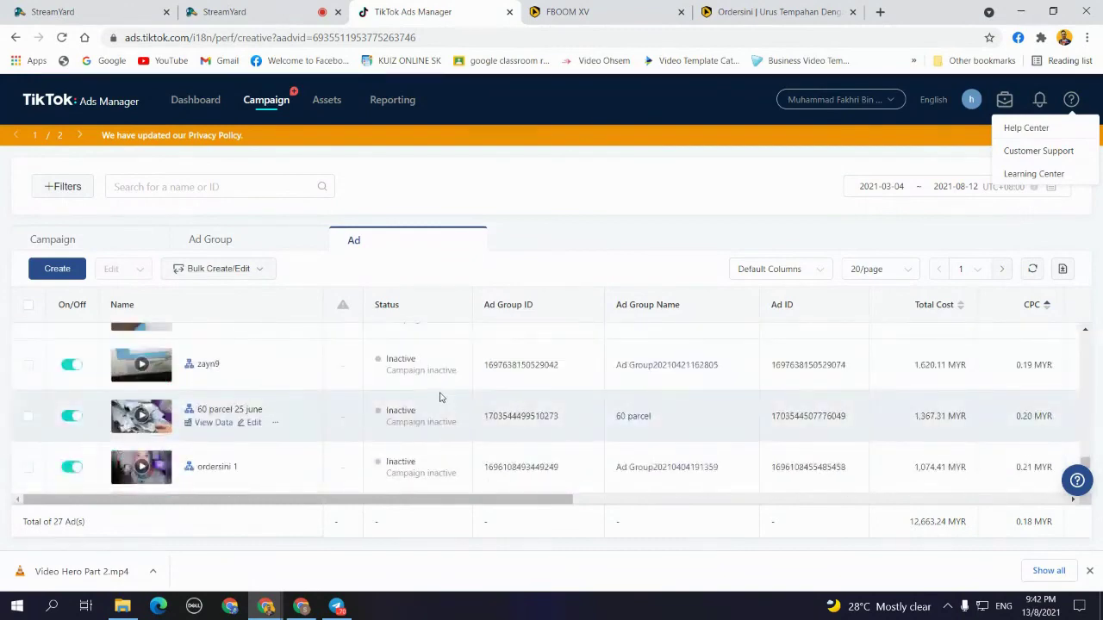
pyautogui.scroll(15, 439, 397)
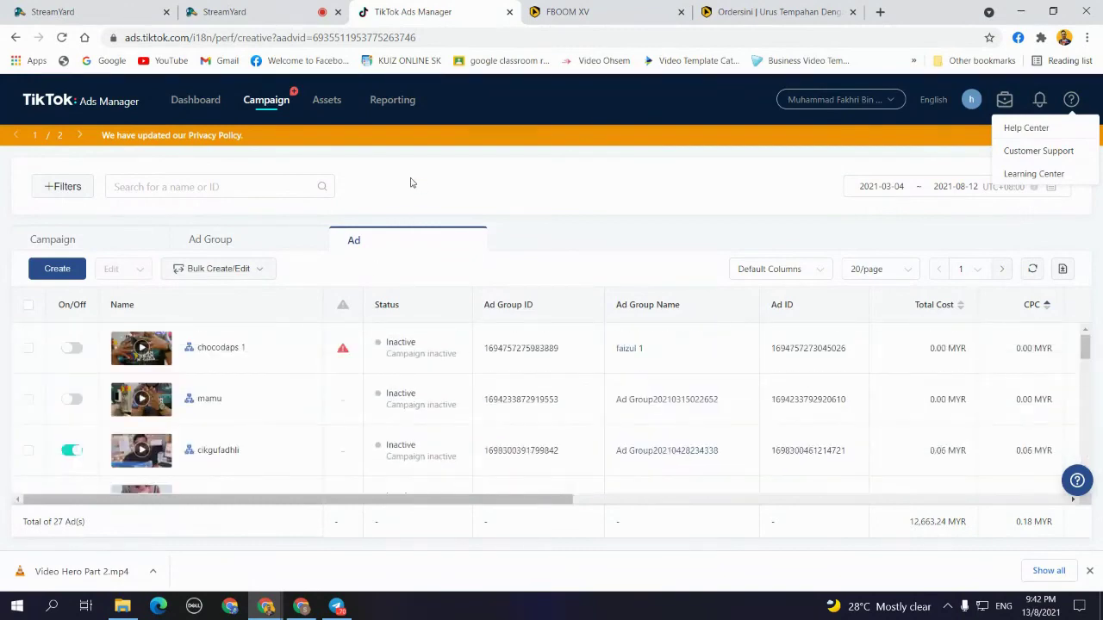
pyautogui.click(264, 11)
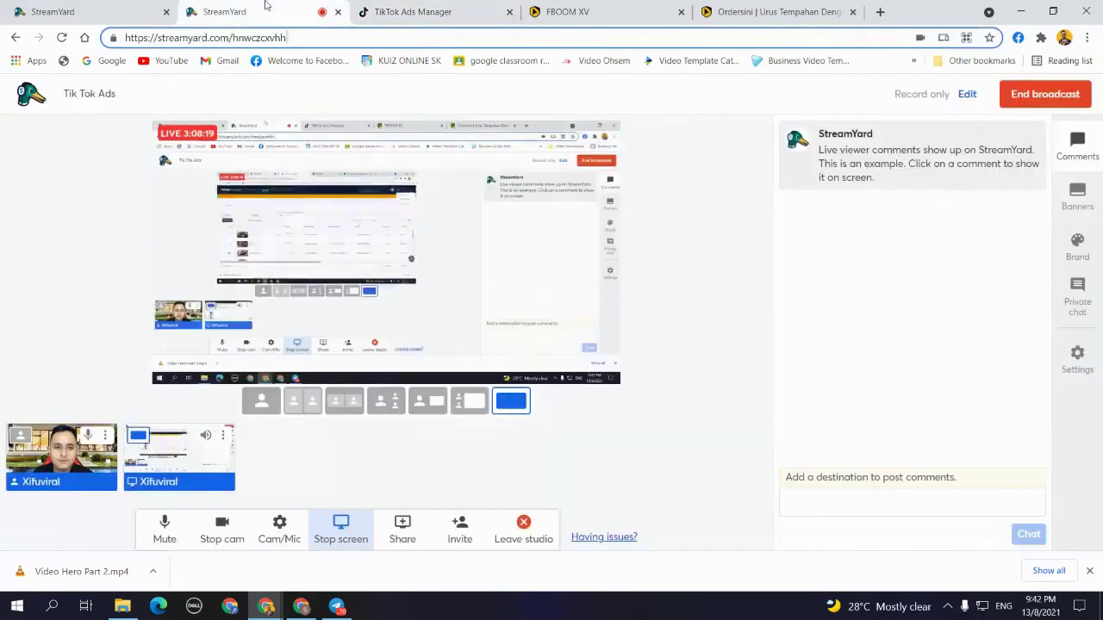